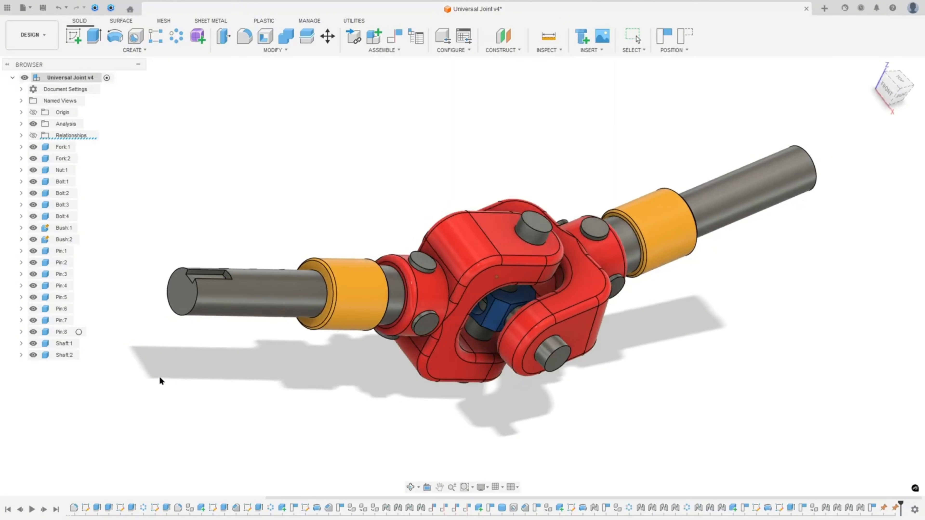
Step: Switch to the PDF drawing and mark the assembly picture and the 1.FORK label with freehand ink
{"action": "key", "text": "Escape"}
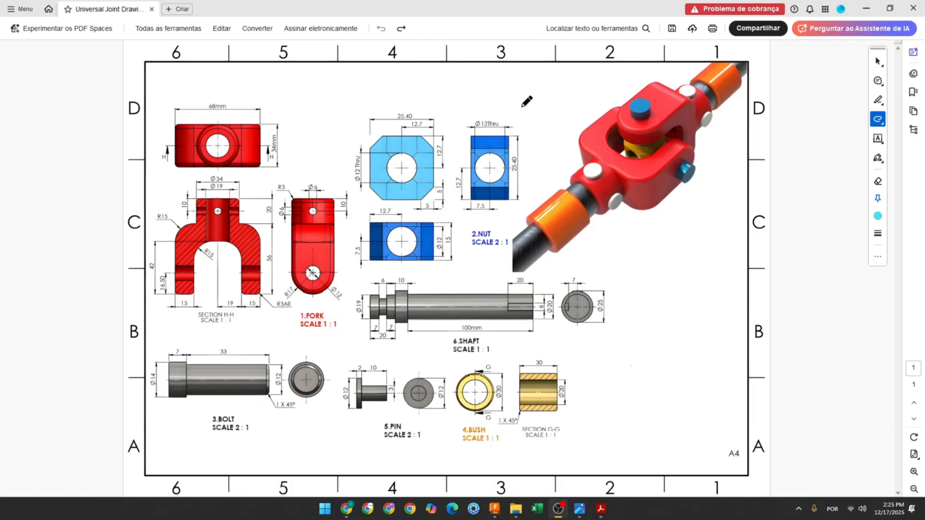
{"action": "left_click_drag", "start_coordinate": [524, 90], "coordinate": [548, 110]}
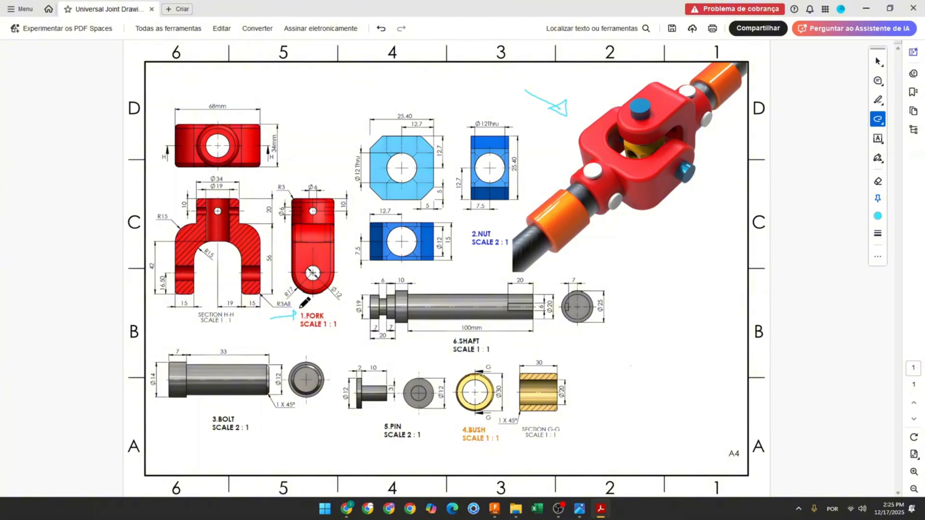
{"action": "scroll", "coordinate": [155, 284], "scroll_direction": "up", "scroll_amount": 3, "text": "ctrl"}
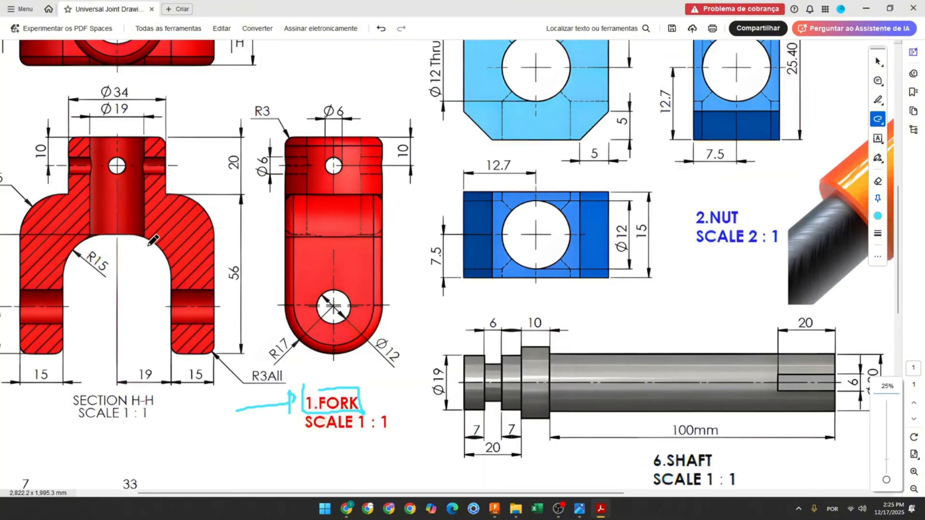
Step: Trace half of the fork's outline and centreline over Section H-H in ink, marking its 56, 42, 19 and 15 dimensions
{"action": "left_click_drag", "start_coordinate": [178, 493], "coordinate": [125, 493]}
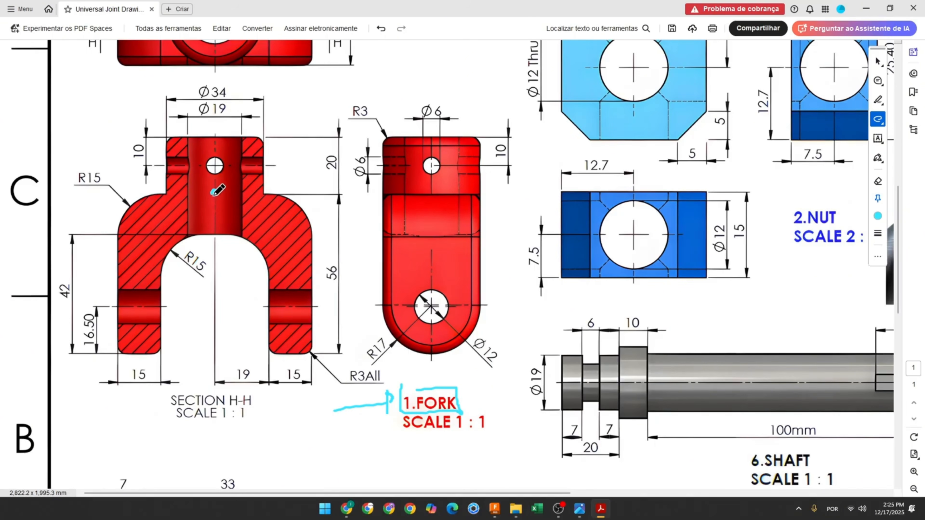
{"action": "left_click_drag", "start_coordinate": [215, 191], "coordinate": [213, 356]}
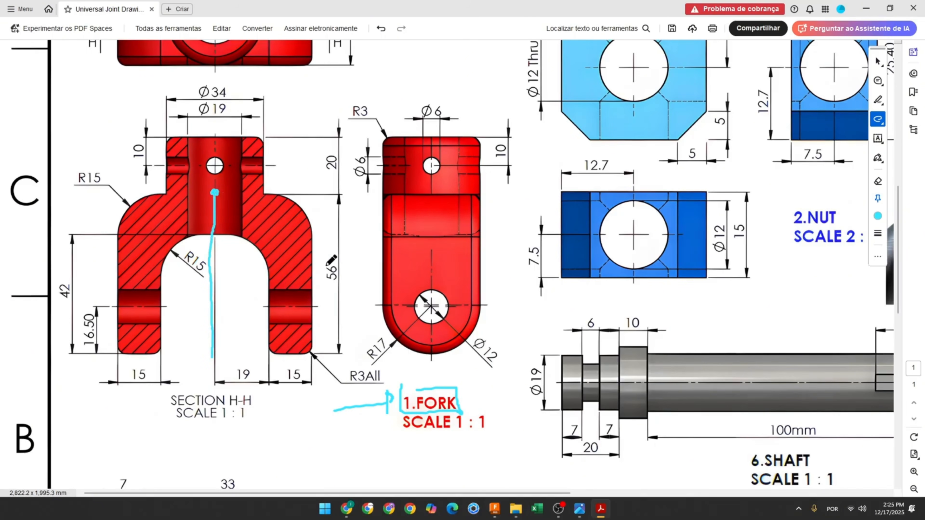
{"action": "left_click_drag", "start_coordinate": [333, 262], "coordinate": [333, 279]}
{"action": "mouse_move", "coordinate": [214, 192]}
{"action": "left_mouse_down"}
{"action": "mouse_move", "coordinate": [299, 191]}
{"action": "mouse_move", "coordinate": [312, 219]}
{"action": "mouse_move", "coordinate": [310, 322]}
{"action": "mouse_move", "coordinate": [290, 350]}
{"action": "mouse_move", "coordinate": [267, 330]}
{"action": "mouse_move", "coordinate": [264, 241]}
{"action": "mouse_move", "coordinate": [214, 234]}
{"action": "left_mouse_up"}
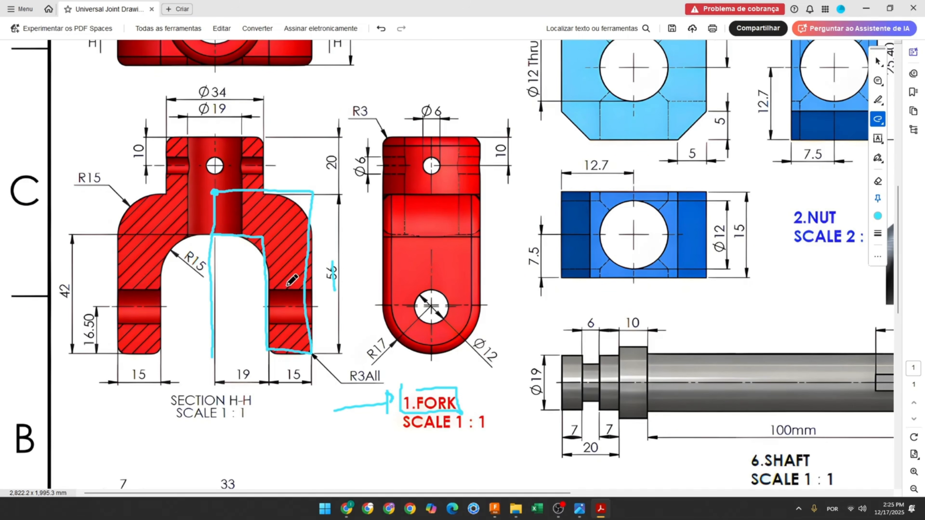
{"action": "left_click_drag", "start_coordinate": [270, 350], "coordinate": [313, 354]}
{"action": "left_click_drag", "start_coordinate": [210, 234], "coordinate": [265, 237]}
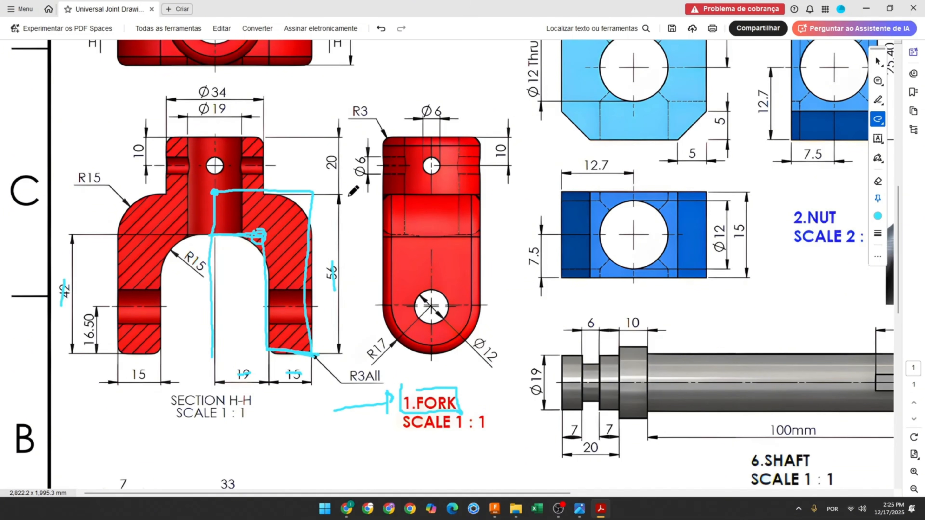
Step: Switch to Fusion and create a new internal component named Fork, activated for editing
{"action": "left_click", "coordinate": [494, 507]}
{"action": "left_click", "coordinate": [378, 51]}
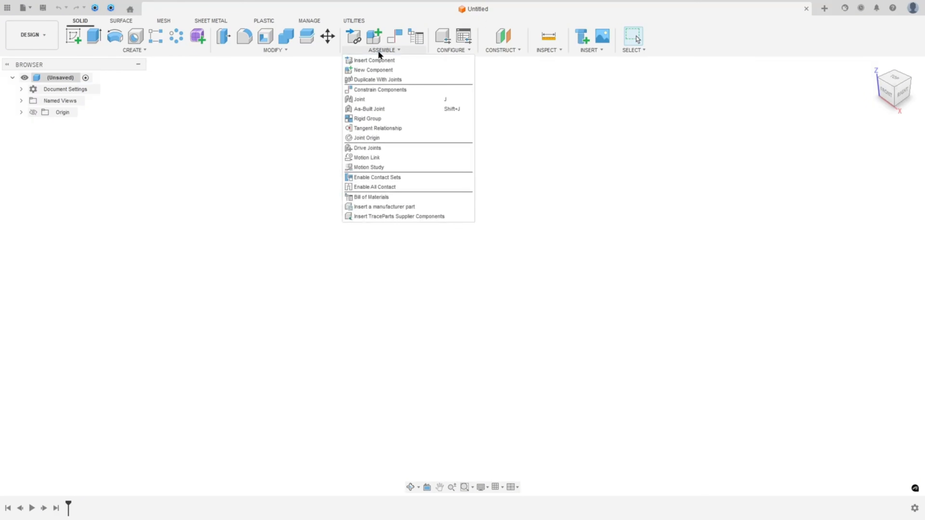
{"action": "left_click", "coordinate": [377, 69]}
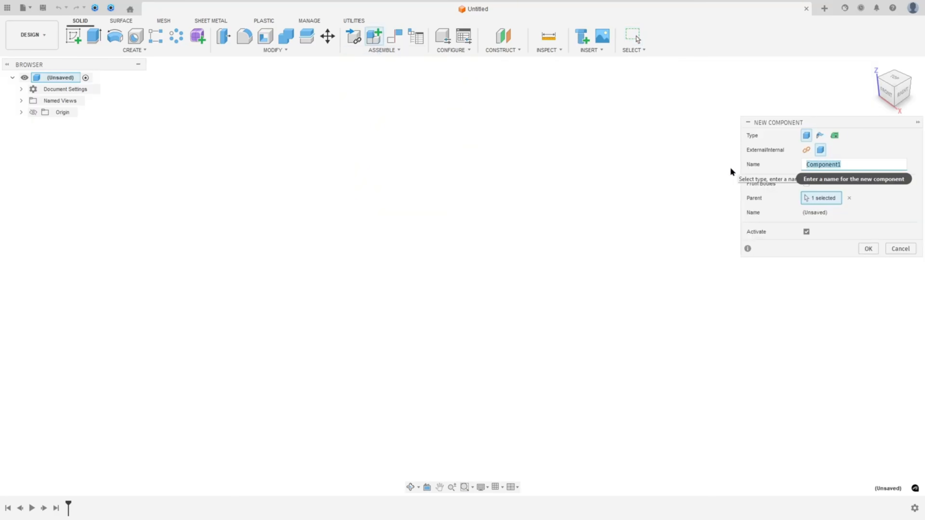
{"action": "type", "text": "Fork"}
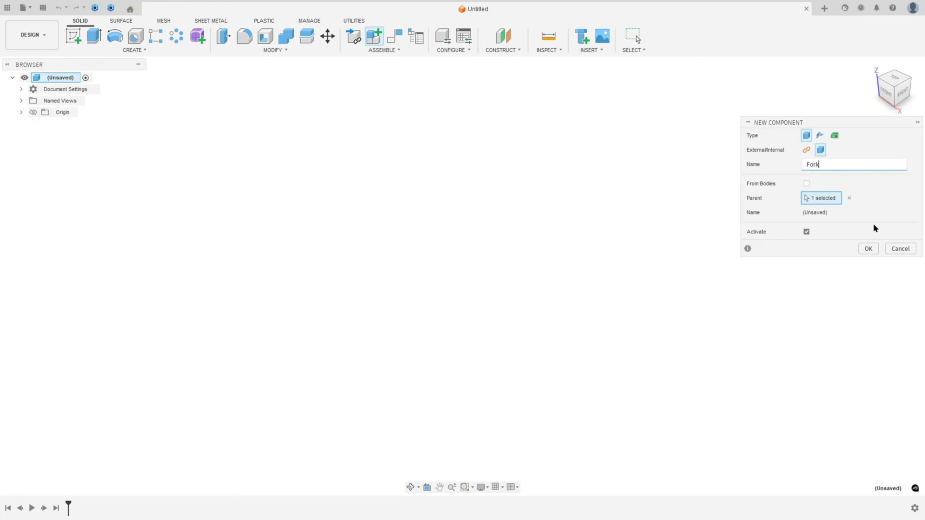
{"action": "left_click", "coordinate": [868, 250]}
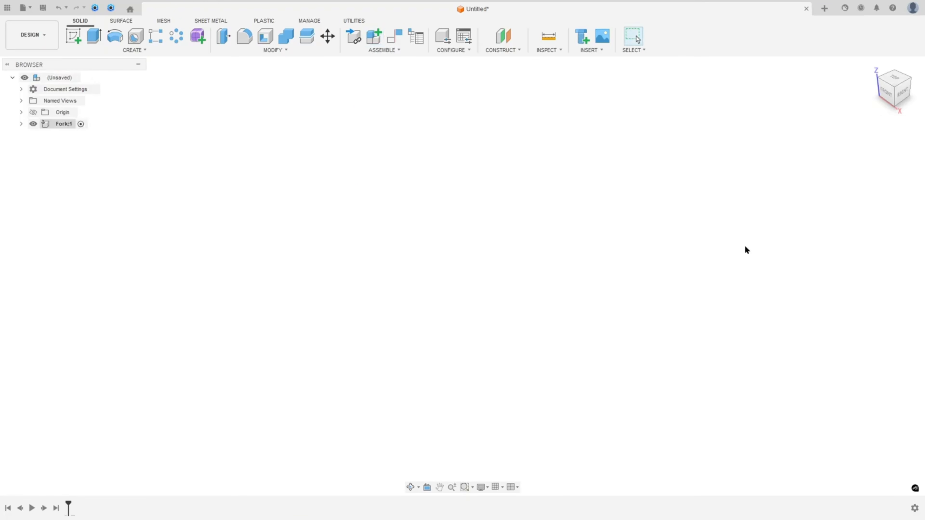
Step: Start a sketch on the front plane and draw a 56 mm vertical construction line down from the origin
{"action": "left_click", "coordinate": [73, 36]}
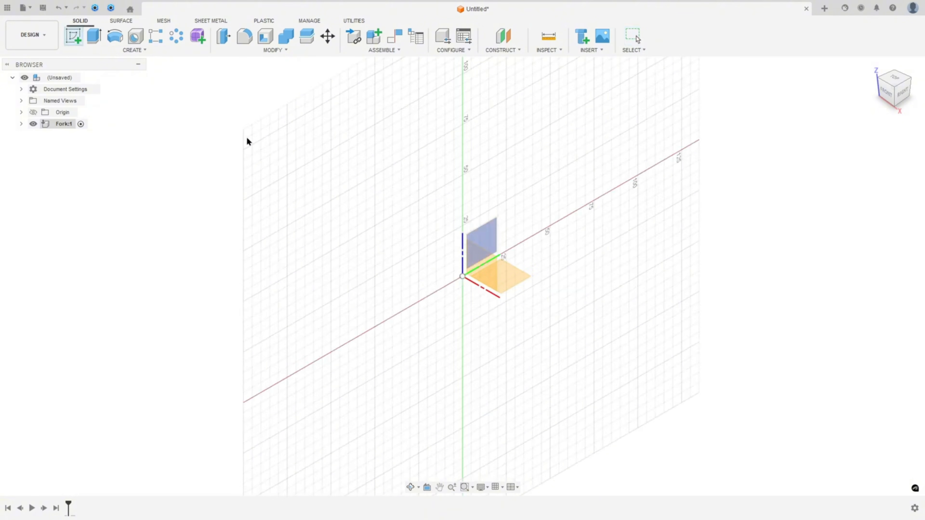
{"action": "left_click", "coordinate": [473, 262]}
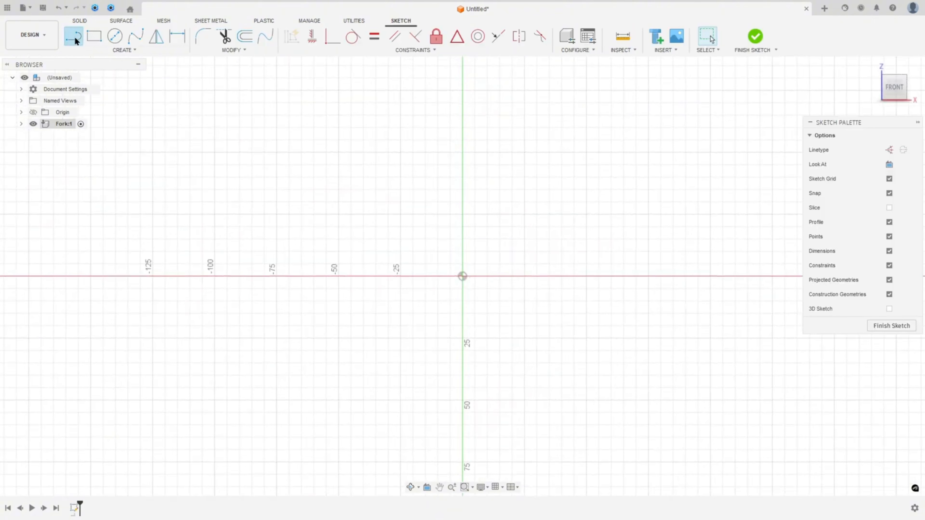
{"action": "left_click", "coordinate": [892, 155]}
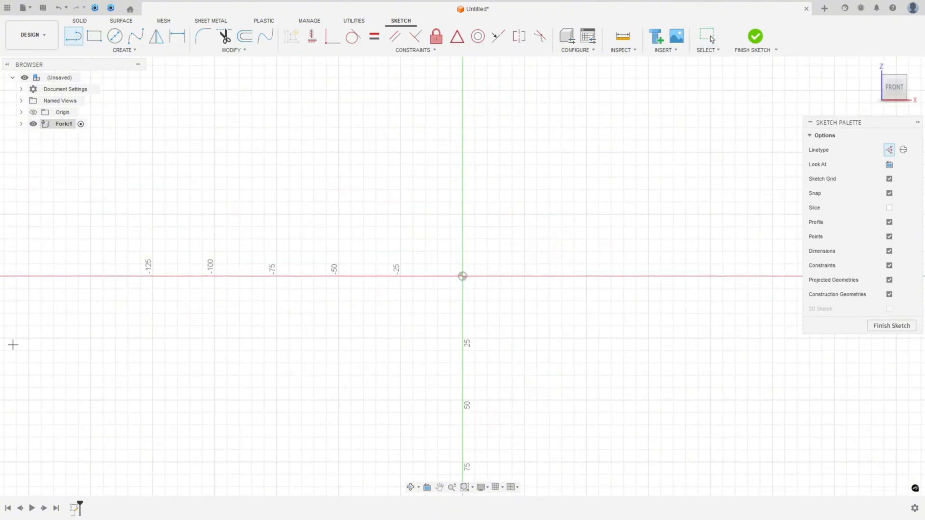
{"action": "left_click", "coordinate": [462, 277]}
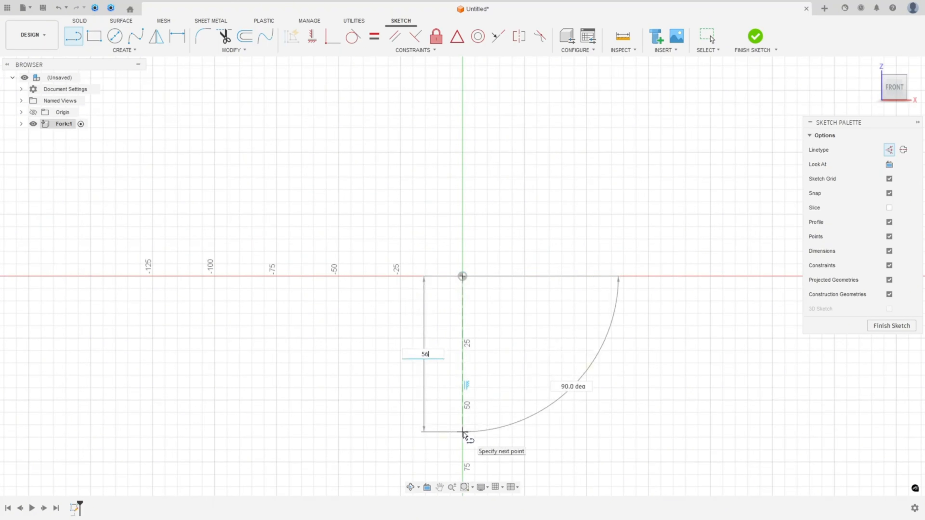
{"action": "type", "text": "56"}
{"action": "key", "text": "Return"}
{"action": "key", "text": "Escape"}
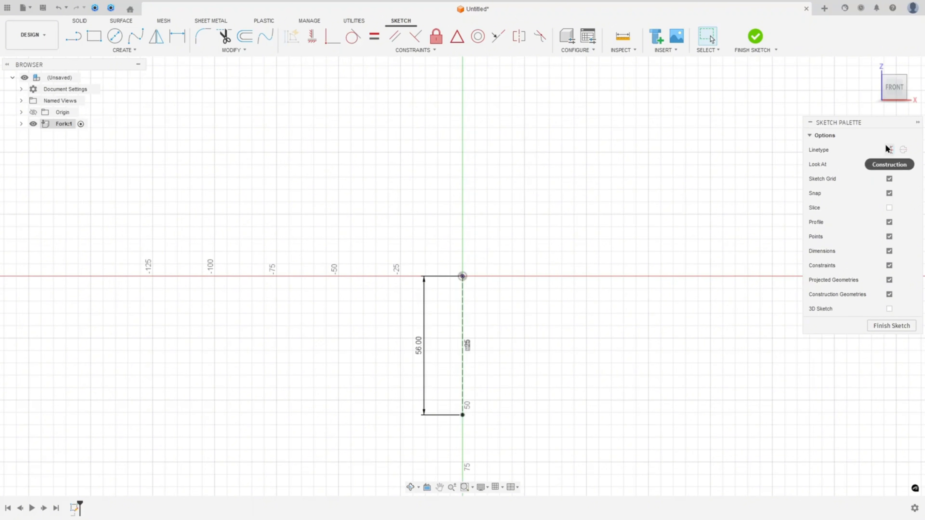
Step: Draw the half-fork outline from the origin with connected lines, about 55 mm tall with a leg about 17 mm wide, ending on the construction line
{"action": "scroll", "coordinate": [648, 311], "scroll_direction": "up", "scroll_amount": 2}
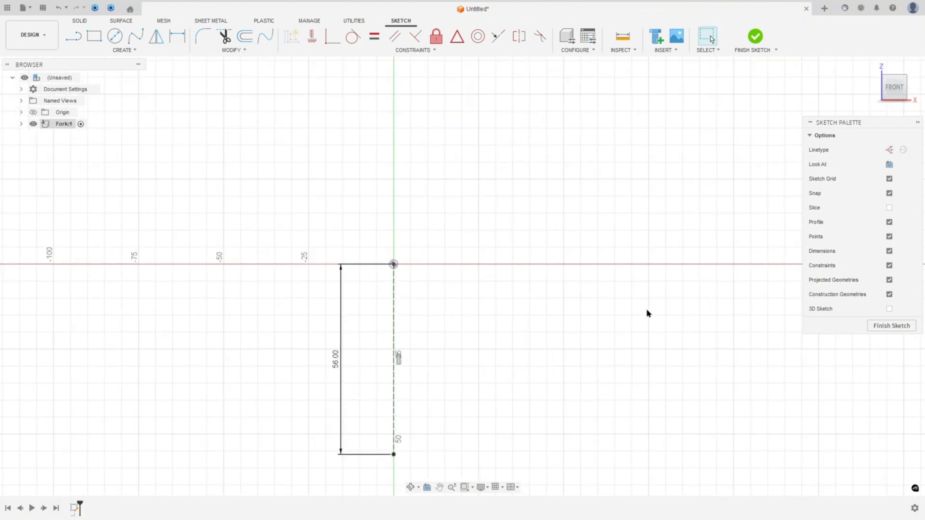
{"action": "mouse_move", "coordinate": [548, 325]}
{"action": "middle_mouse_down"}
{"action": "mouse_move", "coordinate": [558, 198]}
{"action": "mouse_move", "coordinate": [552, 209]}
{"action": "middle_mouse_up"}
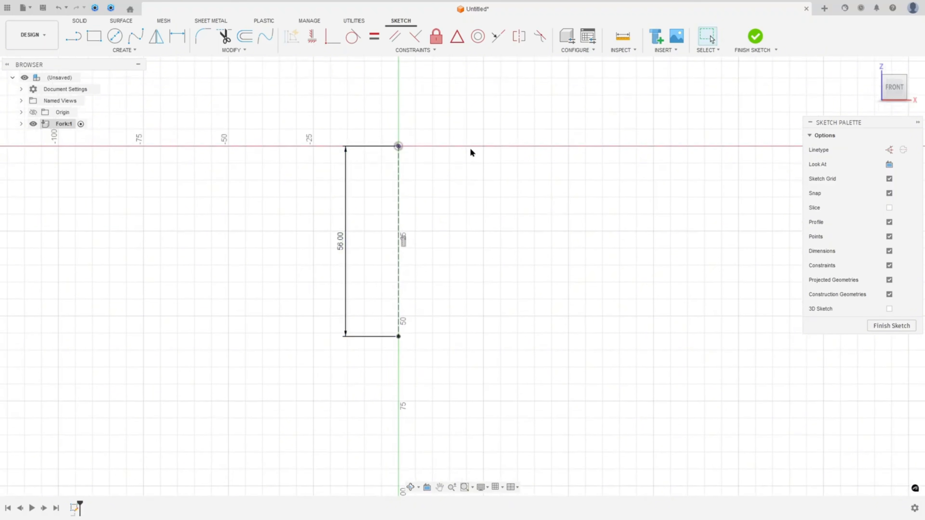
{"action": "key", "text": "l"}
{"action": "left_click", "coordinate": [398, 146]}
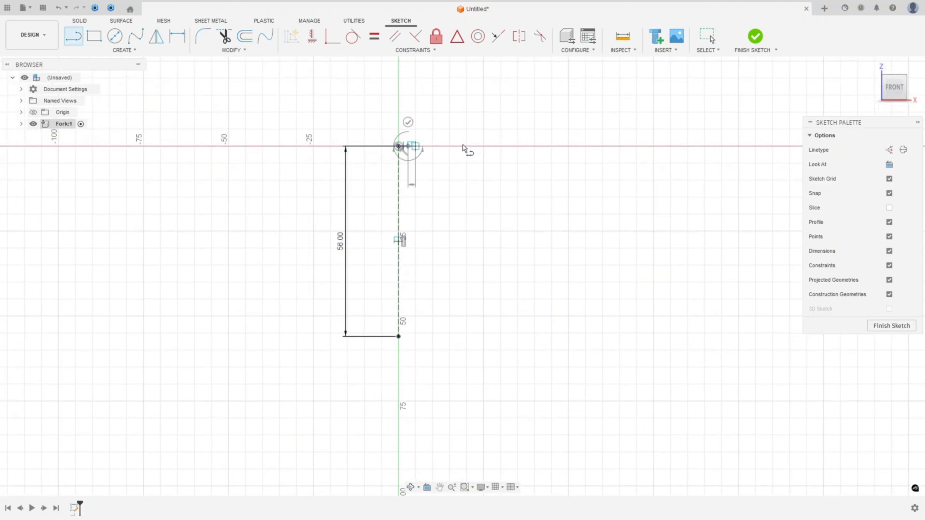
{"action": "left_click", "coordinate": [534, 147]}
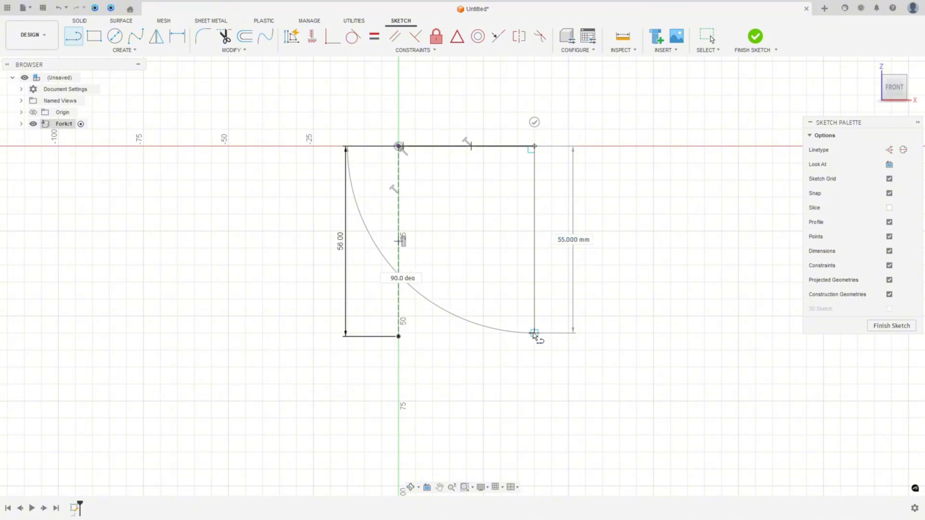
{"action": "left_click", "coordinate": [534, 333]}
{"action": "left_click", "coordinate": [477, 333]}
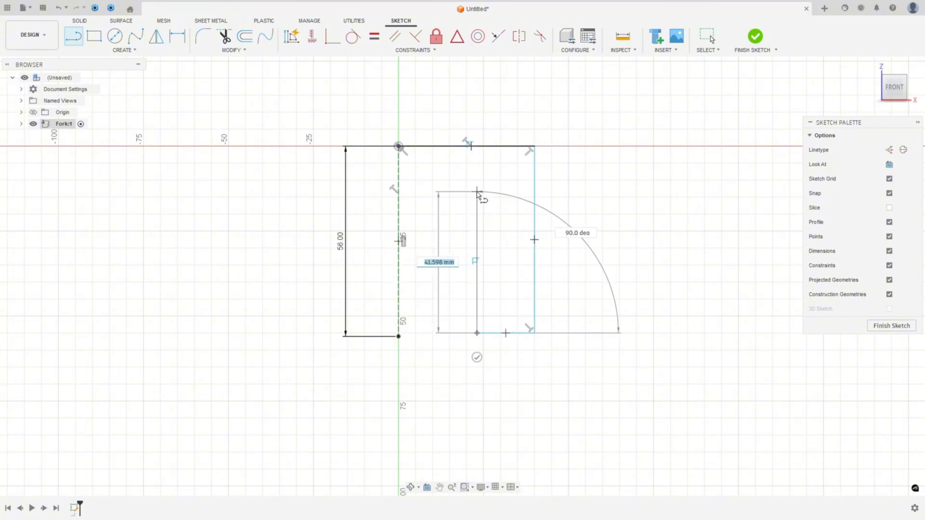
{"action": "left_click", "coordinate": [476, 197]}
{"action": "double_click", "coordinate": [398, 197]}
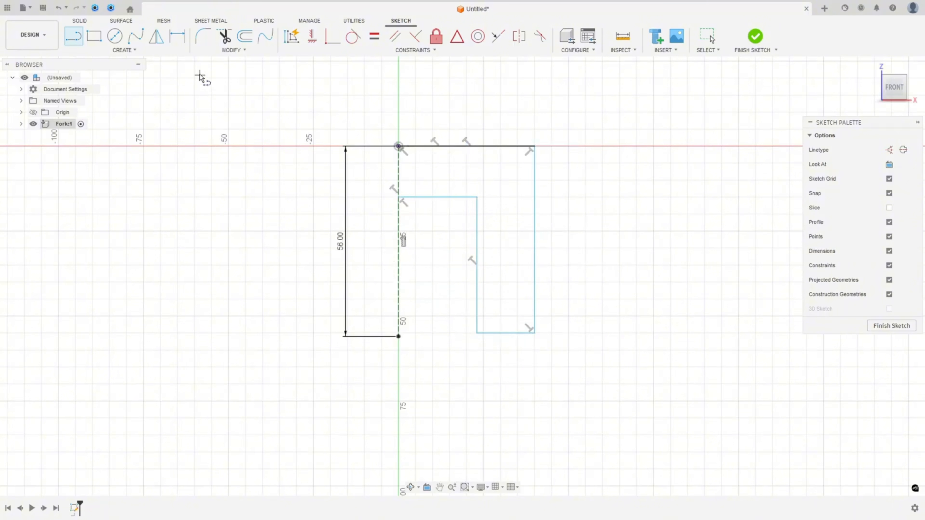
Step: Align the leg's inner lower corner horizontally with the lower endpoint of the construction line
{"action": "left_click", "coordinate": [312, 36]}
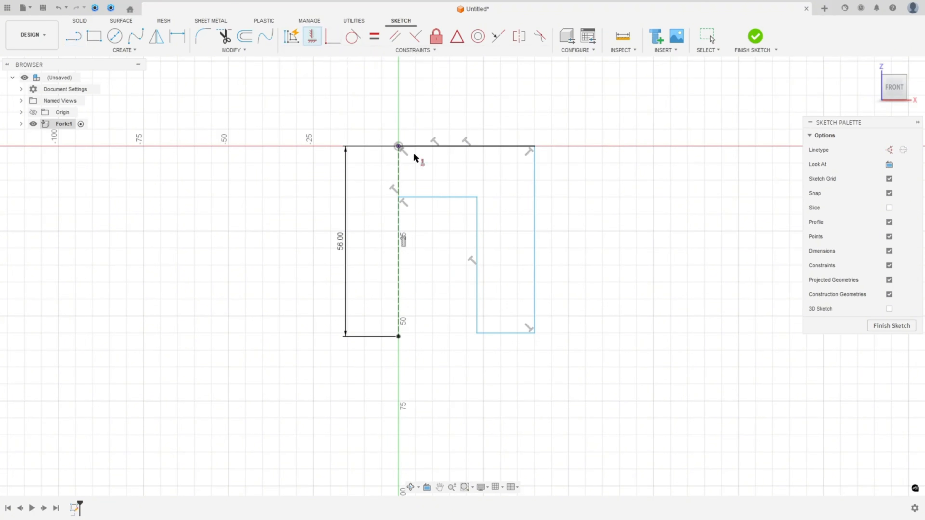
{"action": "left_click", "coordinate": [477, 332]}
{"action": "left_click", "coordinate": [399, 336]}
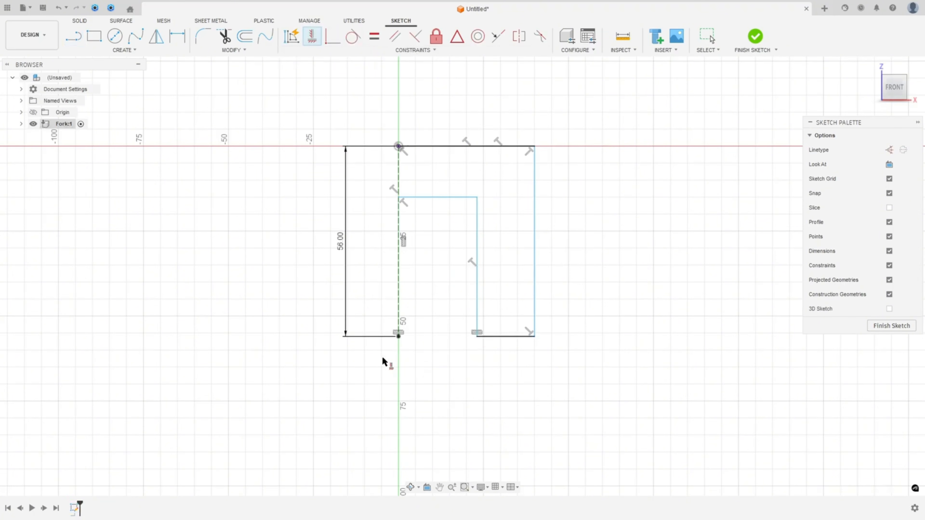
Step: Dimension the leg's bottom edge at 15 mm and the inner horizontal edge at 19 mm
{"action": "left_click", "coordinate": [177, 36]}
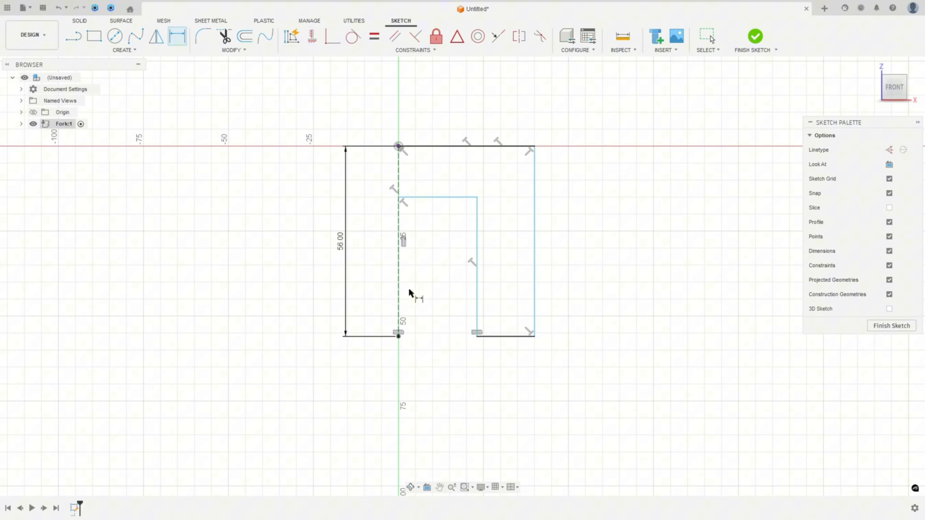
{"action": "left_click", "coordinate": [506, 336]}
{"action": "left_click", "coordinate": [513, 368]}
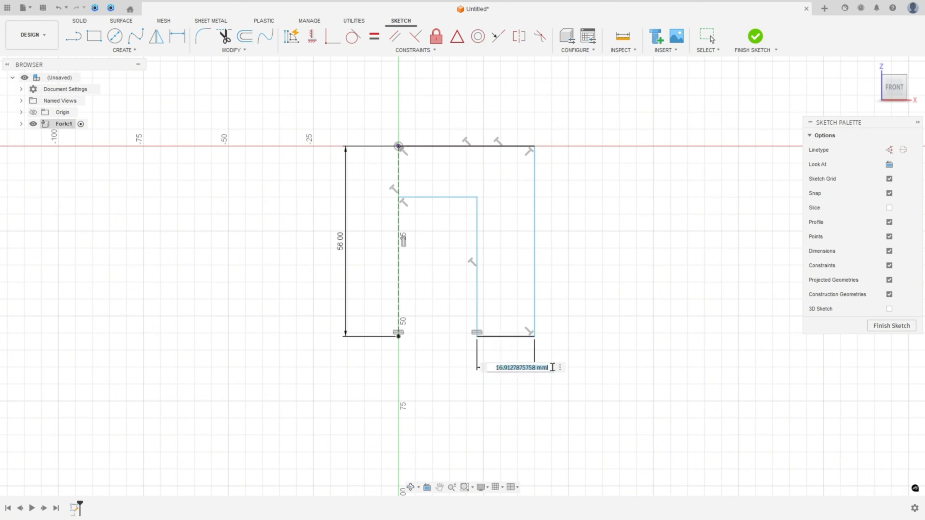
{"action": "type", "text": "15"}
{"action": "key", "text": "Return"}
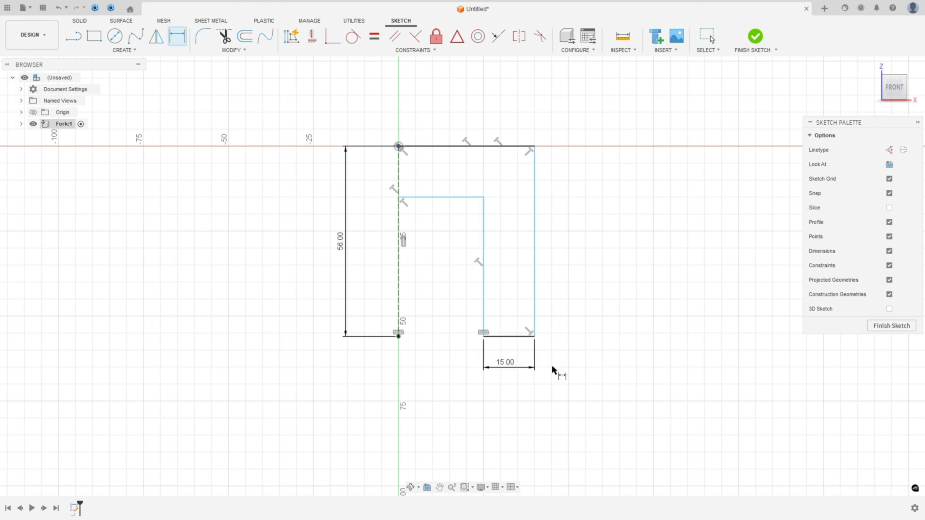
{"action": "left_click", "coordinate": [457, 197]}
{"action": "left_click", "coordinate": [441, 367]}
{"action": "type", "text": "19"}
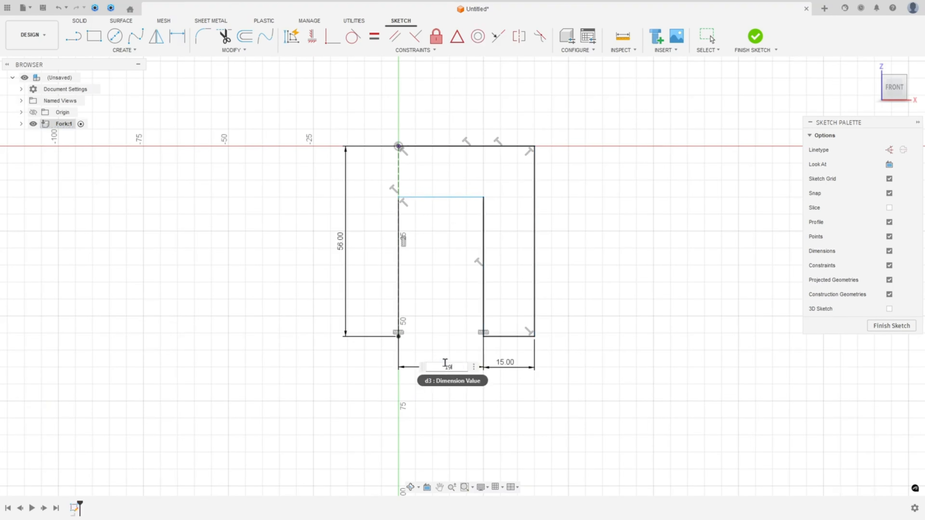
{"action": "key", "text": "Return"}
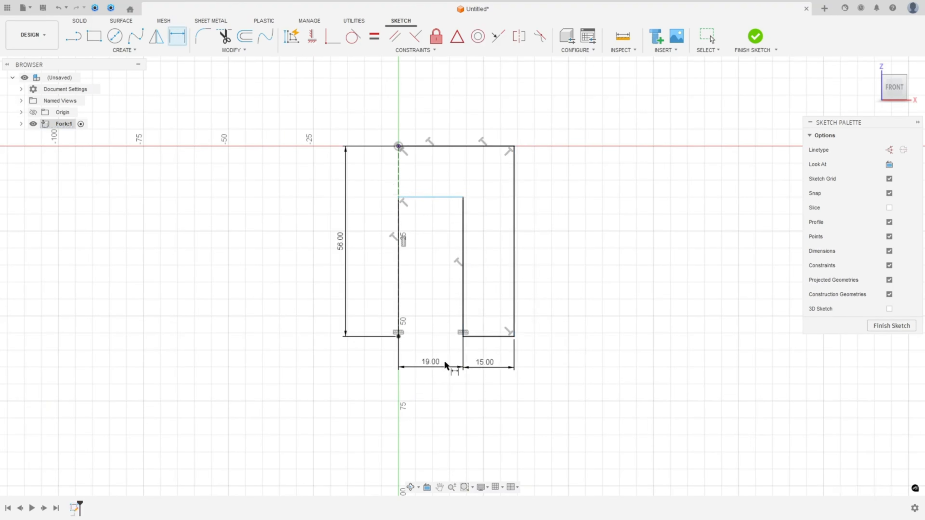
Step: Dimension the height from the leg's bottom to the inner horizontal edge at 42 mm, and reposition the 56 mm dimension outside the profile
{"action": "left_click", "coordinate": [440, 197]}
{"action": "left_click", "coordinate": [487, 336]}
{"action": "left_click", "coordinate": [546, 272]}
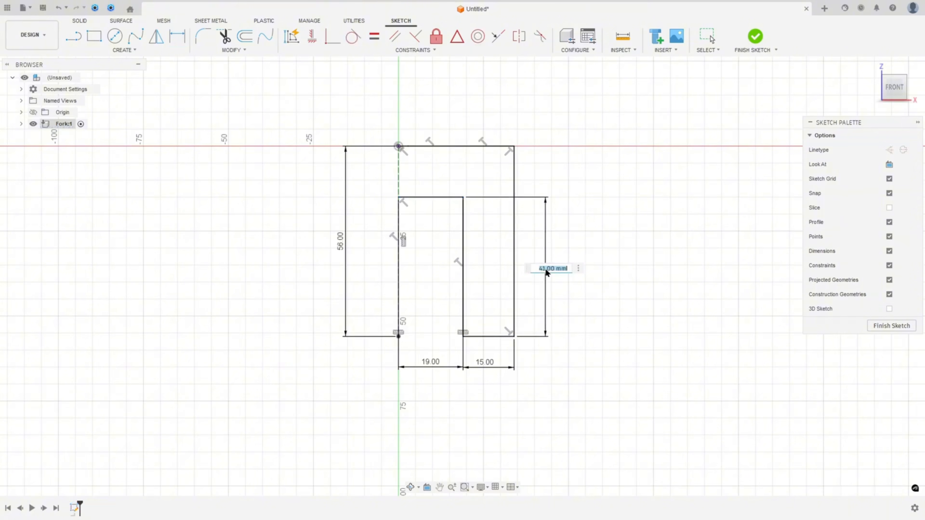
{"action": "type", "text": "42"}
{"action": "key", "text": "Return"}
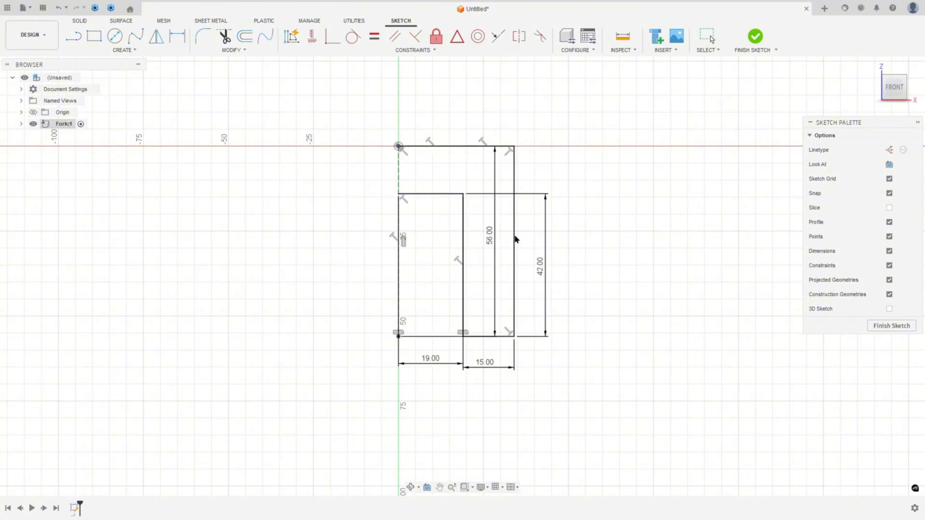
{"action": "left_click", "coordinate": [609, 239]}
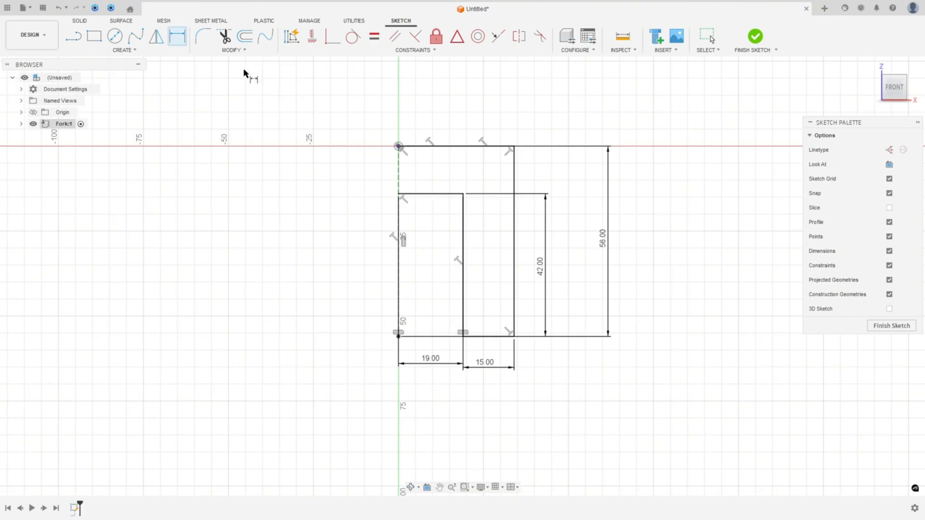
{"action": "left_click", "coordinate": [156, 36]}
{"action": "left_click_drag", "start_coordinate": [423, 109], "coordinate": [558, 359]}
{"action": "left_click", "coordinate": [440, 197]}
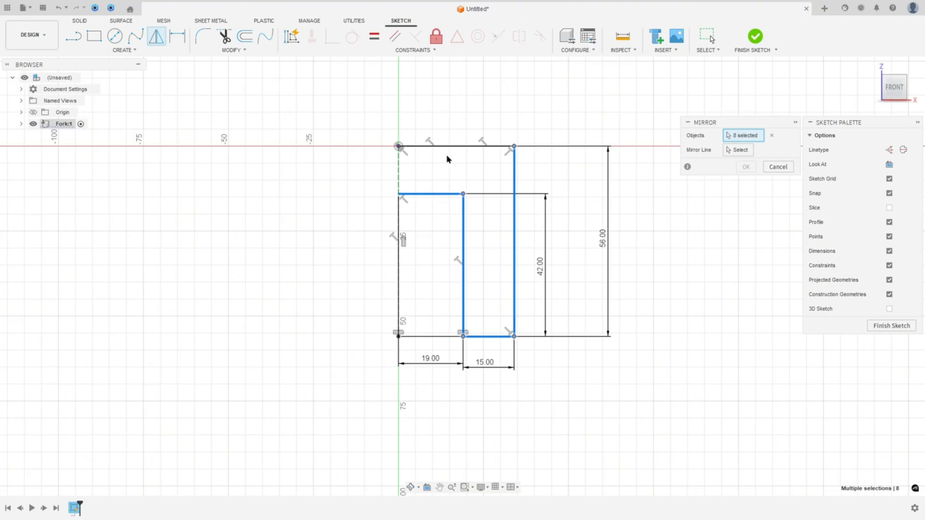
{"action": "scroll", "coordinate": [404, 153], "scroll_direction": "up", "scroll_amount": 6}
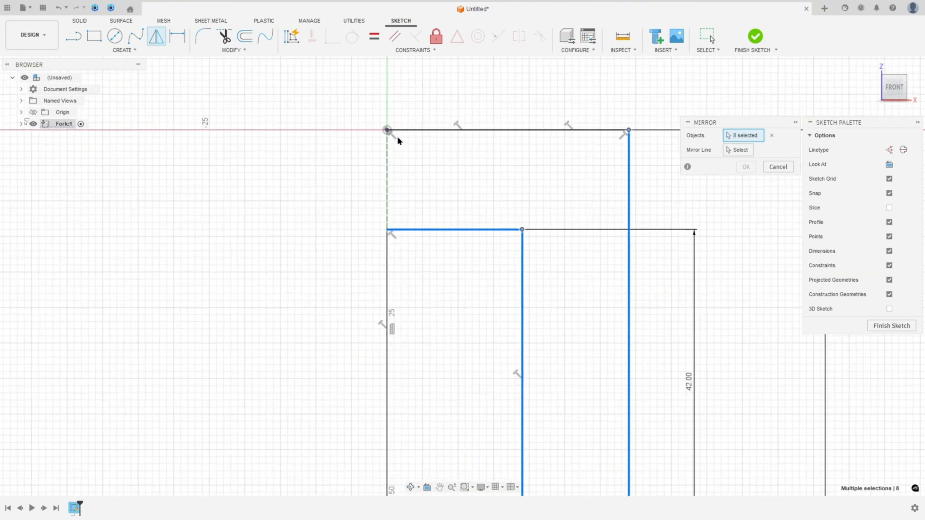
{"action": "key", "text": "Escape"}
Step: Remove the short line segment at the origin and make the top edge's free endpoint coincident with the origin
{"action": "left_click", "coordinate": [422, 127]}
{"action": "left_click", "coordinate": [401, 128]}
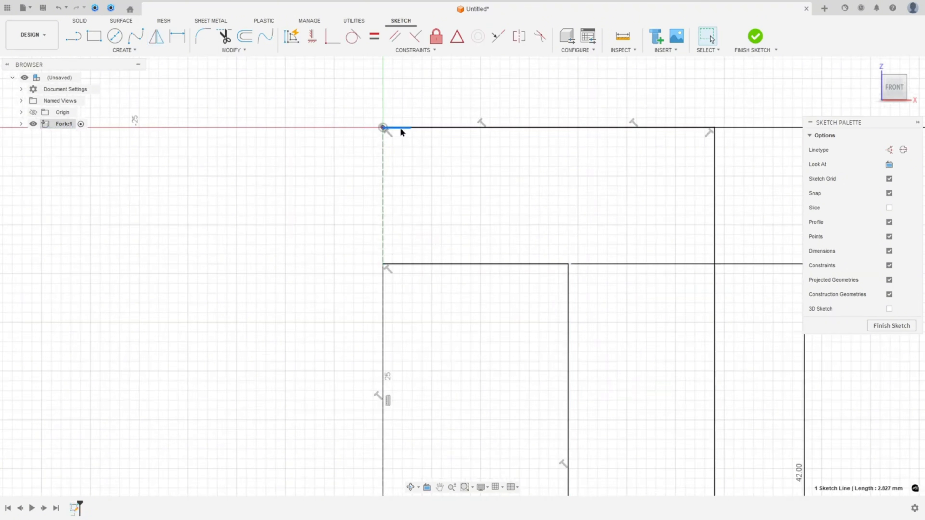
{"action": "key", "text": "Escape"}
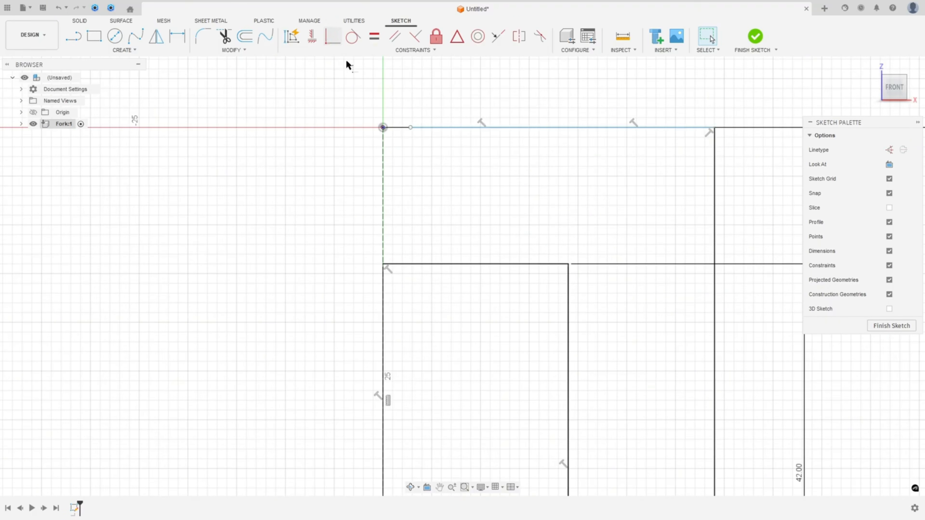
{"action": "left_click_drag", "start_coordinate": [411, 128], "coordinate": [383, 128]}
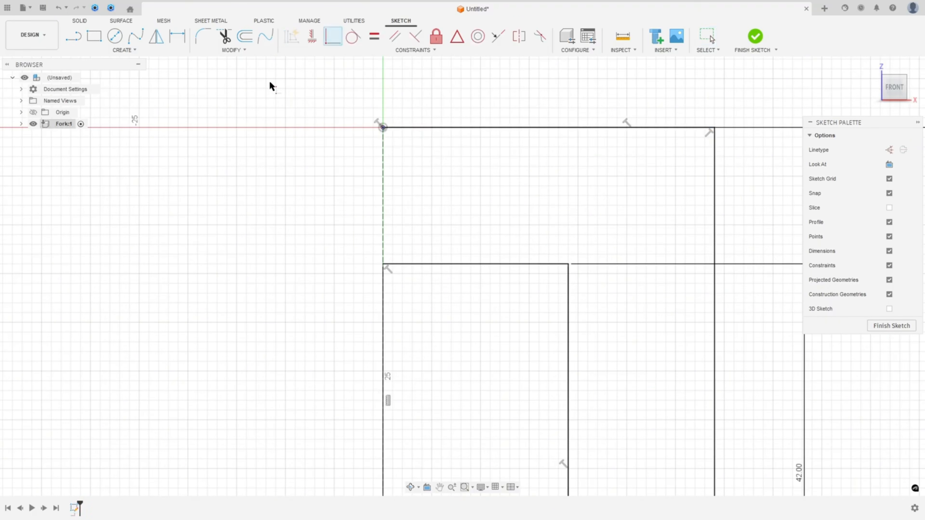
Step: Mirror all the half-fork profile lines, including the top edge, about the vertical construction line and finish the sketch
{"action": "left_click", "coordinate": [156, 37]}
{"action": "scroll", "coordinate": [322, 234], "scroll_direction": "down", "scroll_amount": 5}
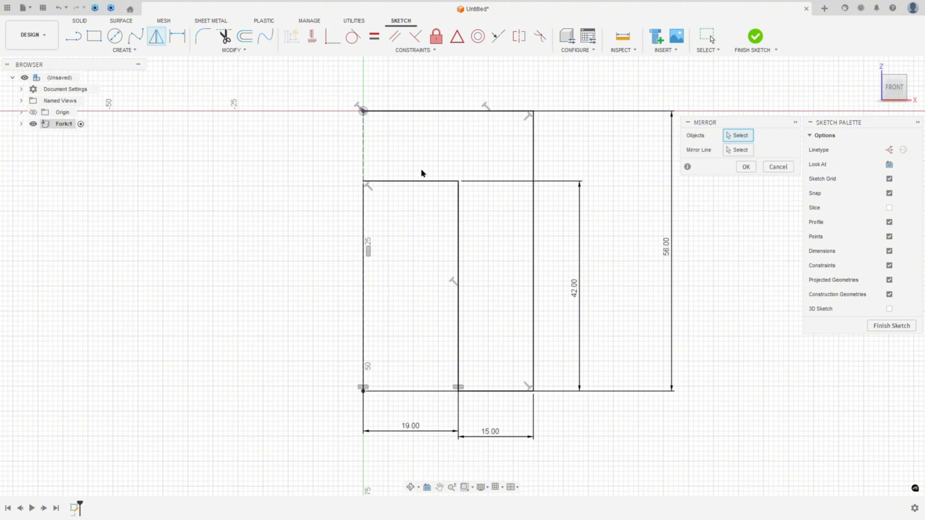
{"action": "mouse_move", "coordinate": [542, 108]}
{"action": "left_mouse_down"}
{"action": "mouse_move", "coordinate": [427, 397]}
{"action": "mouse_move", "coordinate": [451, 388]}
{"action": "left_mouse_up"}
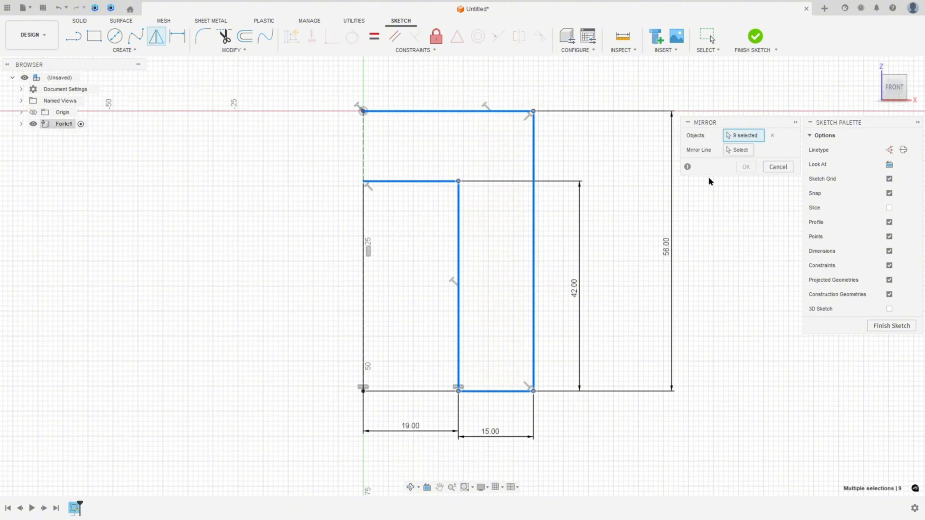
{"action": "left_click", "coordinate": [737, 150]}
{"action": "left_click", "coordinate": [363, 150]}
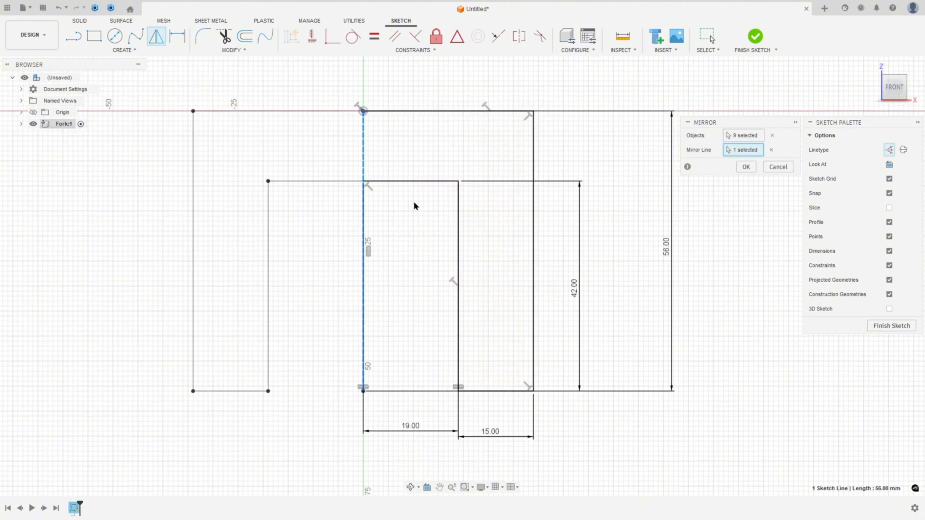
{"action": "left_click", "coordinate": [739, 168]}
{"action": "scroll", "coordinate": [655, 275], "scroll_direction": "down", "scroll_amount": 2}
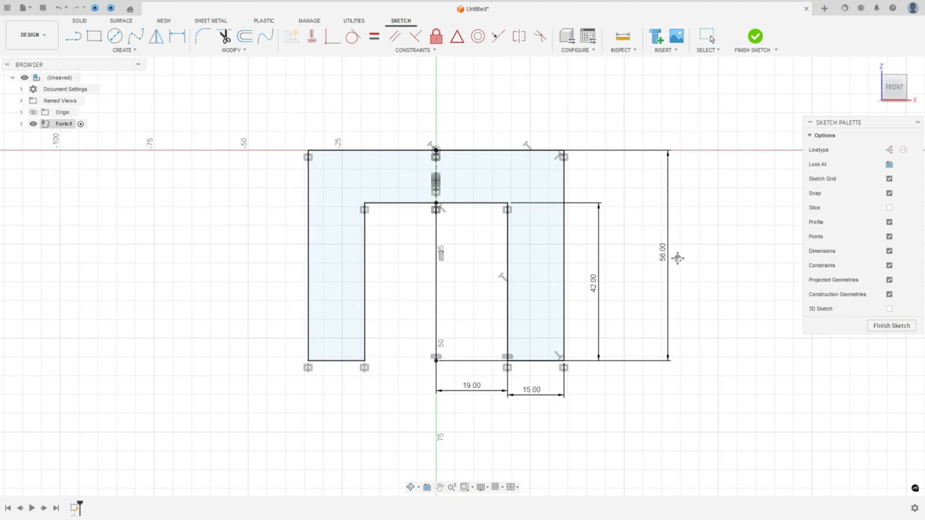
{"action": "left_click", "coordinate": [755, 36]}
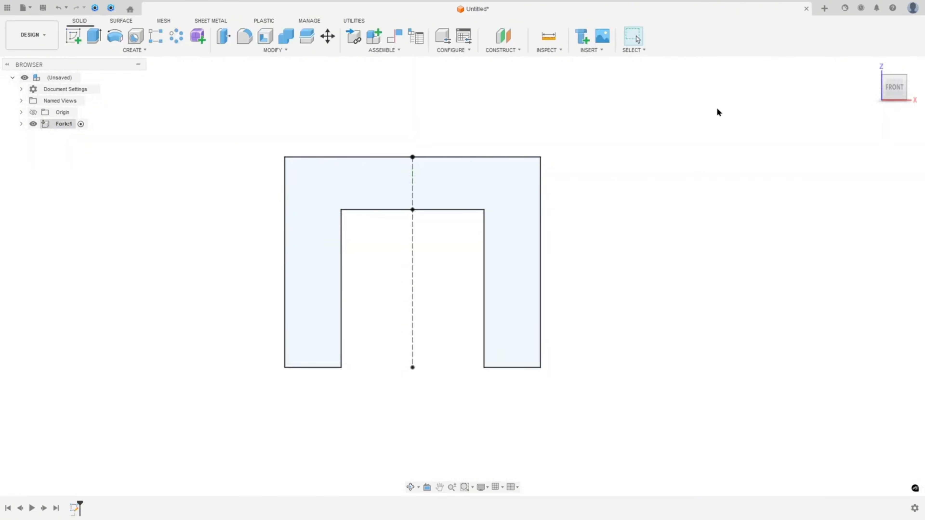
Step: Switch to the PDF drawing, write 34 beside the fork's side view and strike off the R17 dimension
{"action": "middle_click_drag", "start_coordinate": [243, 287], "coordinate": [281, 275], "text": "shift"}
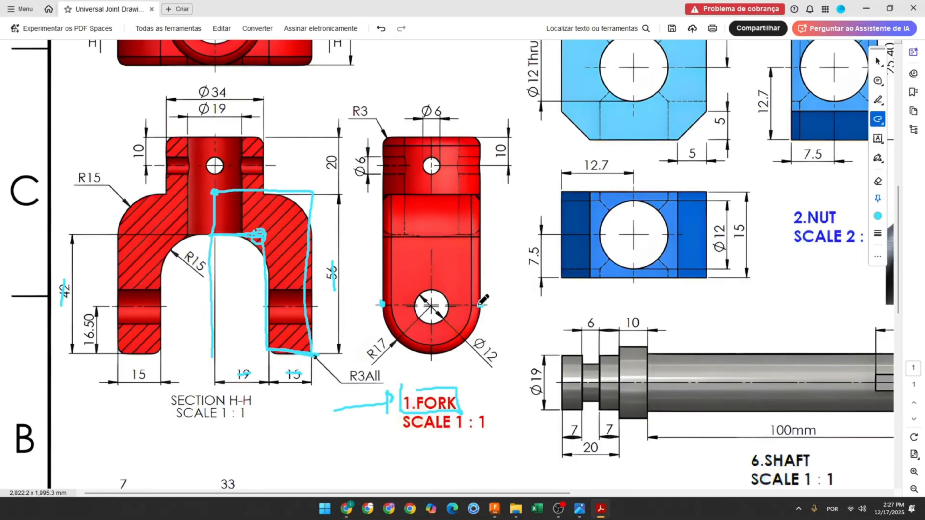
{"action": "mouse_move", "coordinate": [512, 308]}
{"action": "left_mouse_down"}
{"action": "mouse_move", "coordinate": [525, 327]}
{"action": "mouse_move", "coordinate": [542, 328]}
{"action": "left_mouse_up"}
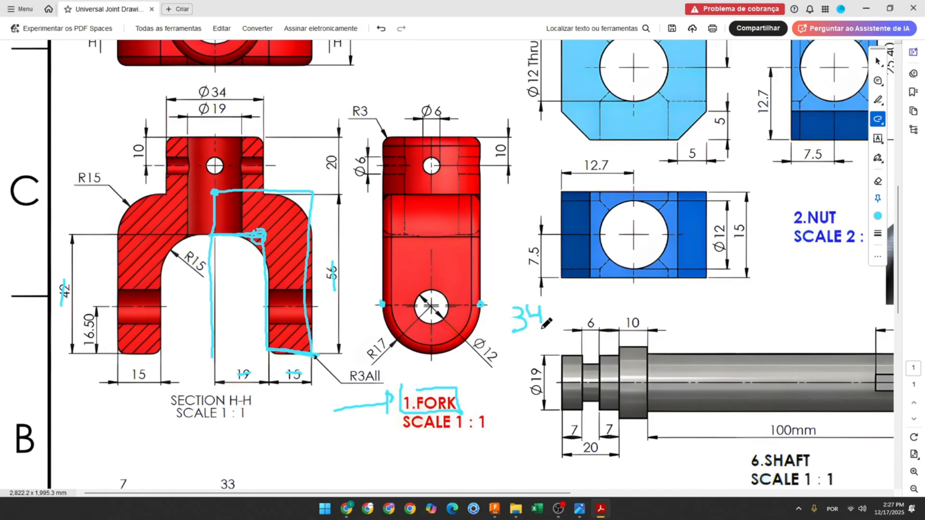
{"action": "left_click_drag", "start_coordinate": [361, 366], "coordinate": [390, 349]}
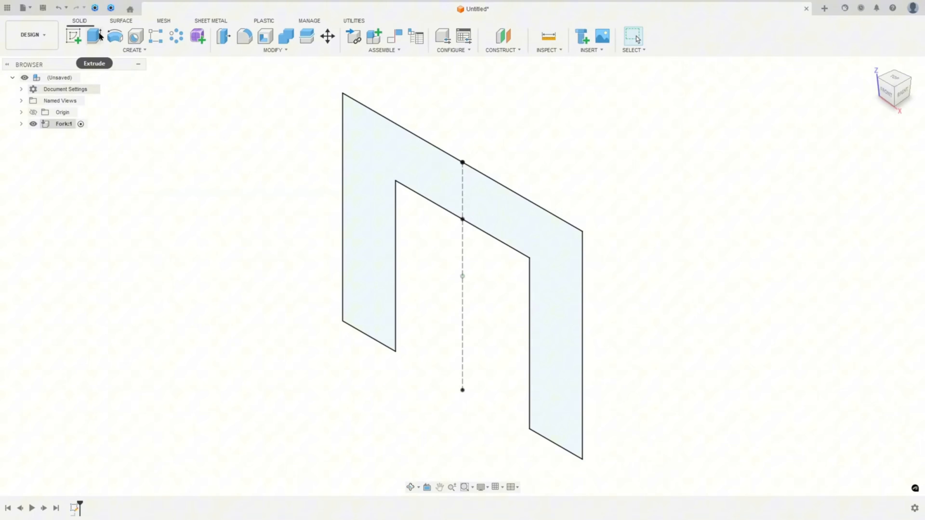
Step: Extrude the fork profile symmetrically as a new body with a whole-length distance of 34 mm
{"action": "left_click", "coordinate": [100, 35]}
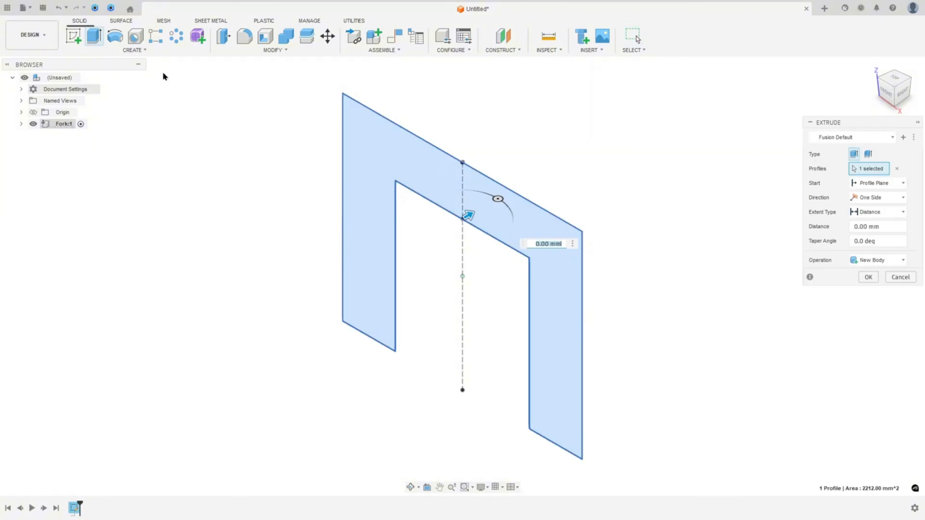
{"action": "left_click", "coordinate": [870, 198]}
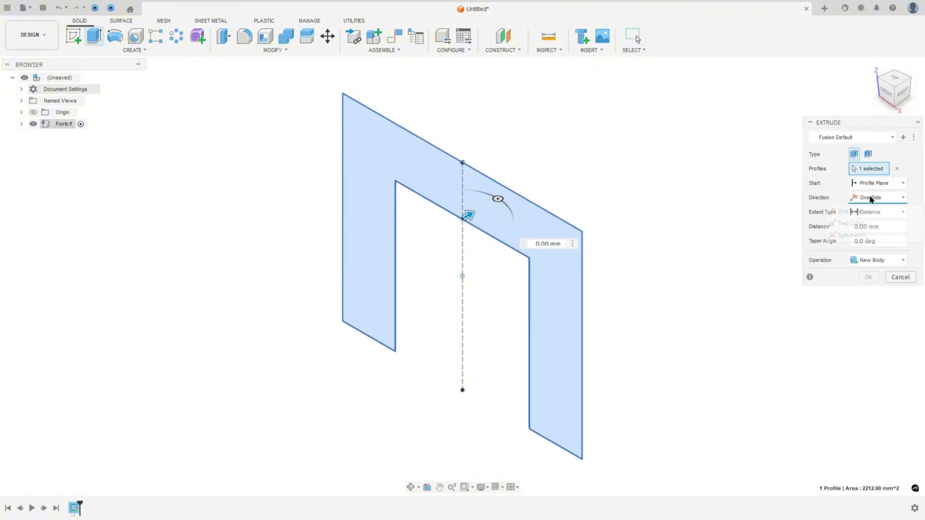
{"action": "left_click", "coordinate": [852, 235]}
{"action": "left_click", "coordinate": [872, 226]}
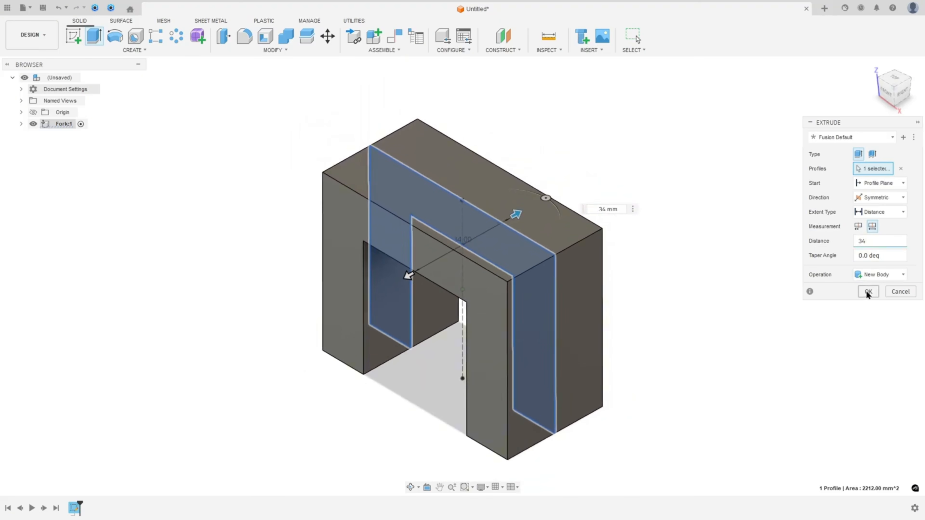
{"action": "left_click", "coordinate": [869, 291]}
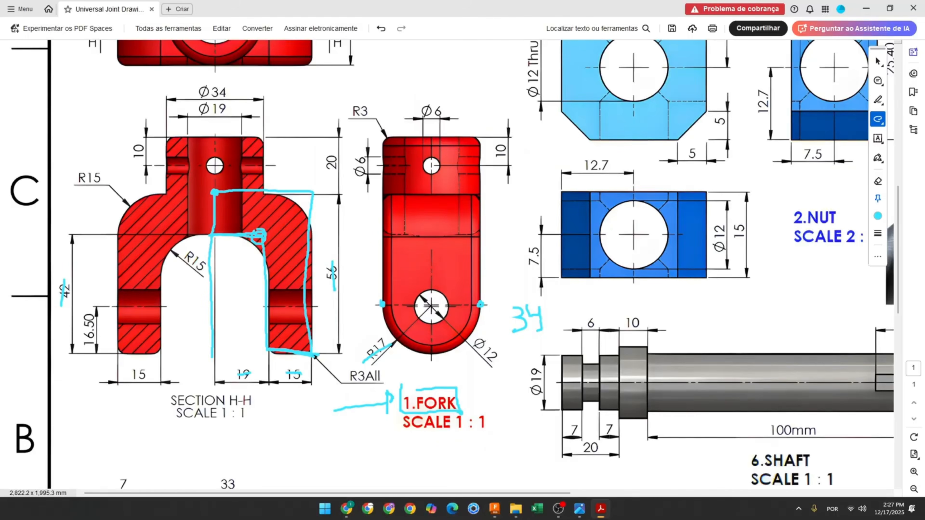
Step: Trace the rounded leg end on the PDF drawing and apply full round fillets to the bottom faces of both fork legs
{"action": "scroll", "coordinate": [429, 291], "scroll_direction": "down", "scroll_amount": 3}
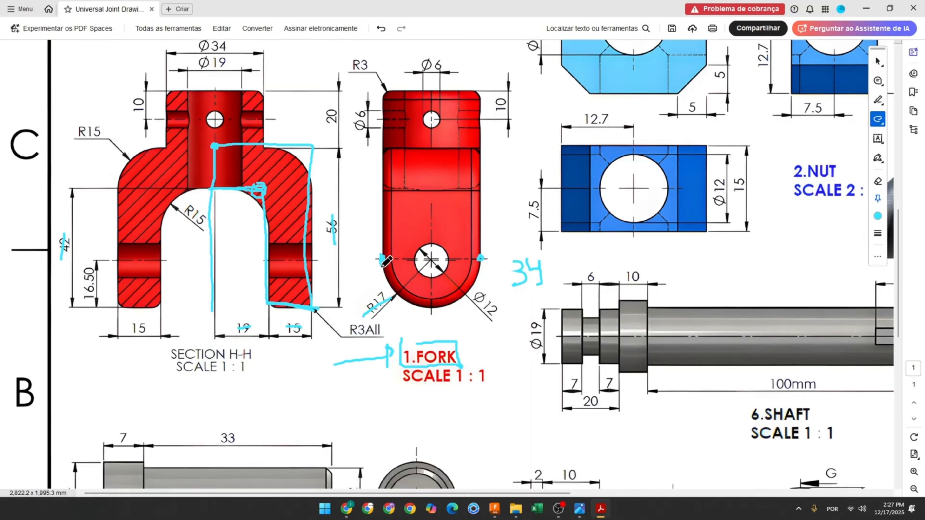
{"action": "mouse_move", "coordinate": [381, 264]}
{"action": "left_mouse_down"}
{"action": "mouse_move", "coordinate": [410, 299]}
{"action": "mouse_move", "coordinate": [451, 303]}
{"action": "mouse_move", "coordinate": [483, 271]}
{"action": "mouse_move", "coordinate": [480, 258]}
{"action": "left_mouse_up"}
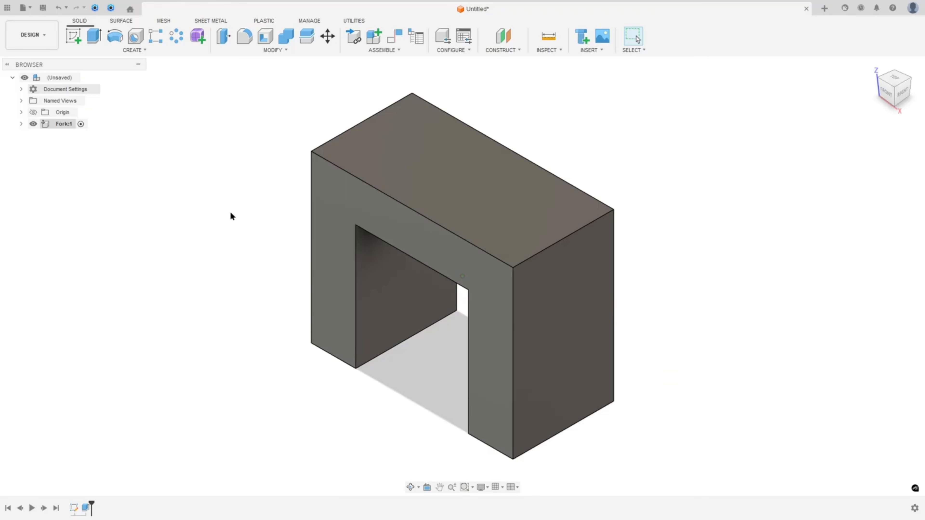
{"action": "left_click", "coordinate": [247, 41]}
{"action": "left_click", "coordinate": [823, 135]}
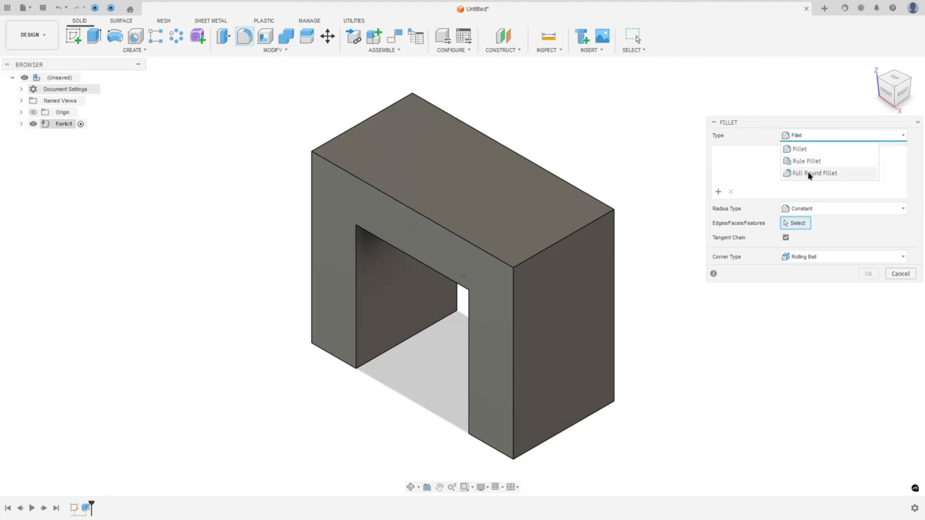
{"action": "left_click", "coordinate": [808, 173]}
{"action": "middle_click_drag", "start_coordinate": [691, 214], "coordinate": [600, 329], "text": "shift"}
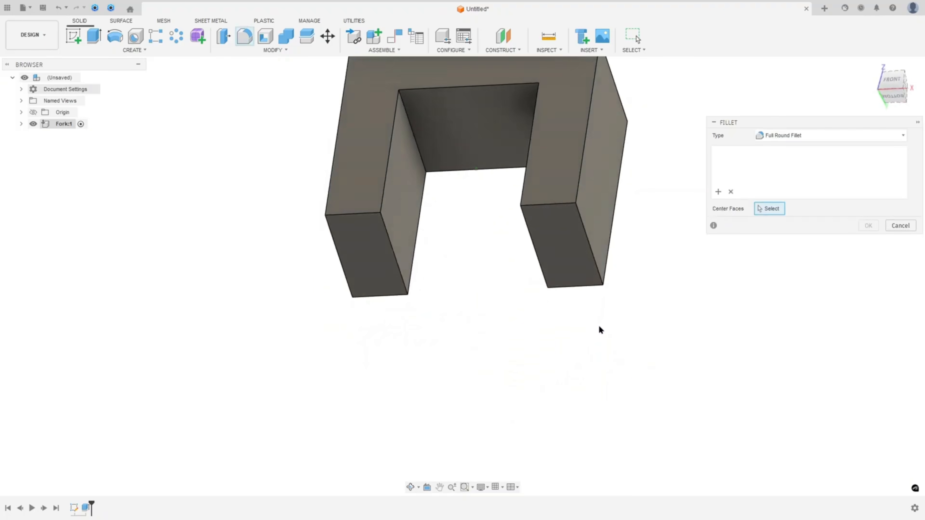
{"action": "left_click", "coordinate": [577, 285]}
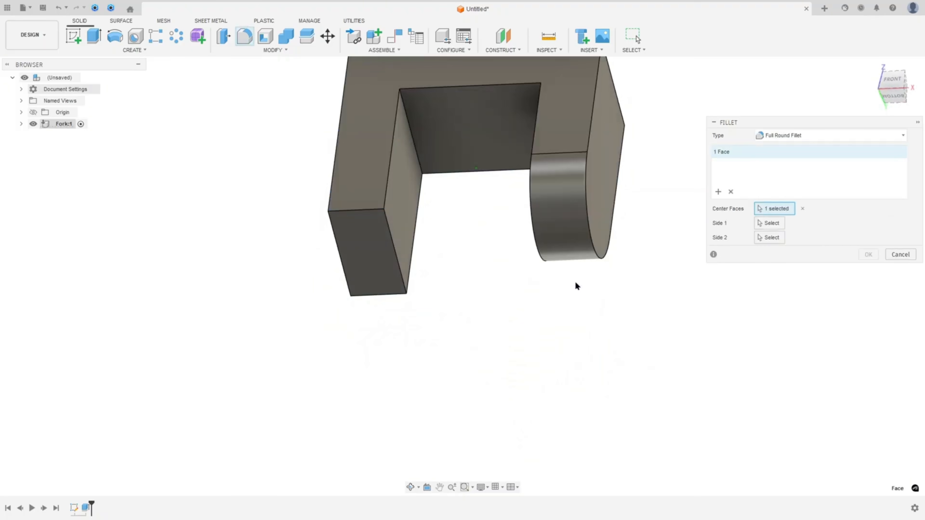
{"action": "left_click", "coordinate": [718, 191]}
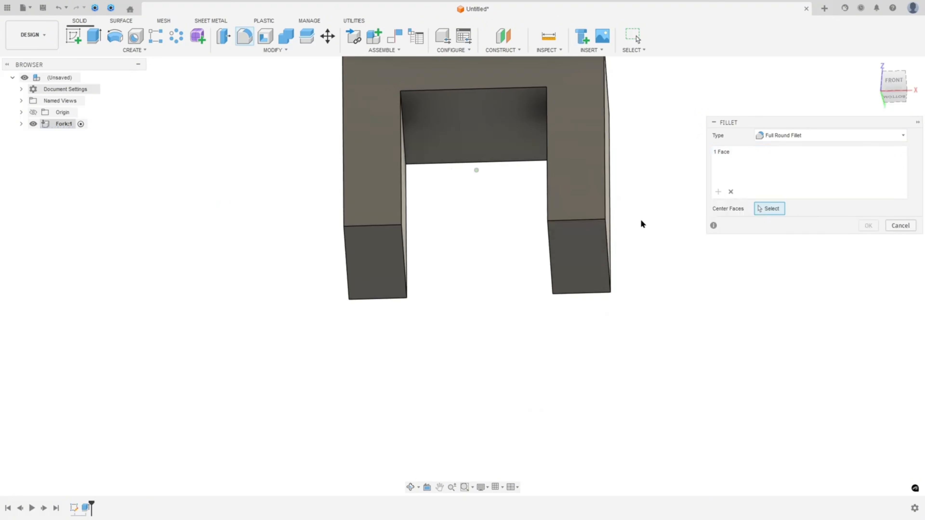
{"action": "left_click", "coordinate": [379, 297]}
{"action": "left_click", "coordinate": [868, 256]}
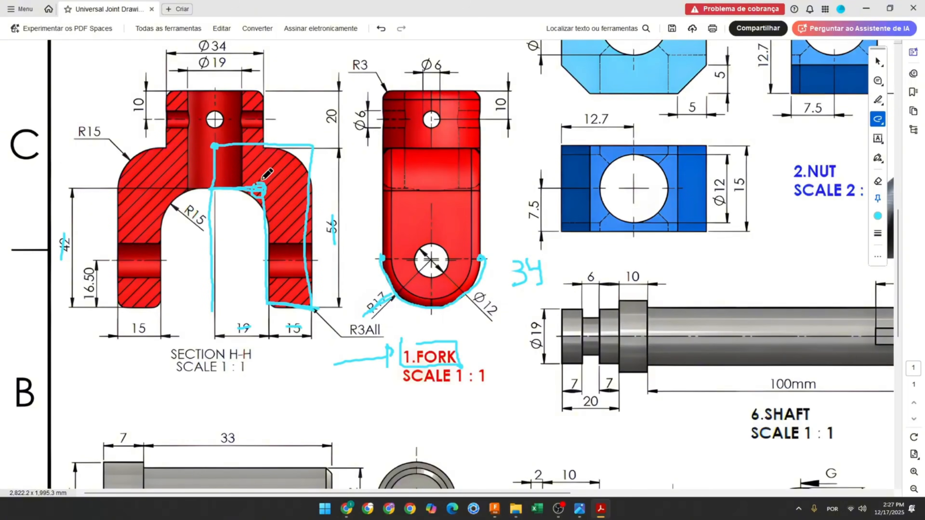
Step: Trace the fork's R15 shoulder on the PDF drawing, strike off its dimension and return to the Fusion model
{"action": "mouse_move", "coordinate": [158, 148]}
{"action": "left_mouse_down"}
{"action": "mouse_move", "coordinate": [125, 165]}
{"action": "mouse_move", "coordinate": [113, 188]}
{"action": "left_mouse_up"}
{"action": "left_click_drag", "start_coordinate": [77, 135], "coordinate": [104, 132]}
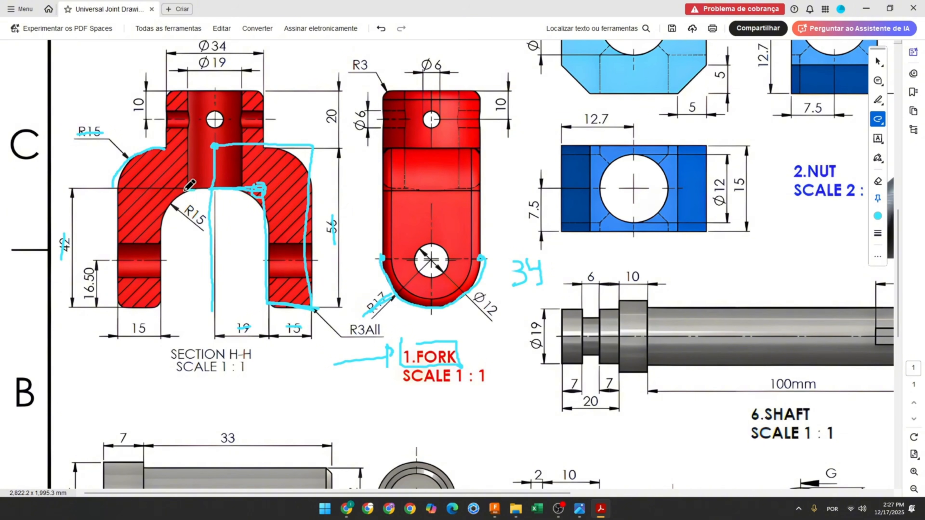
{"action": "left_click", "coordinate": [495, 508]}
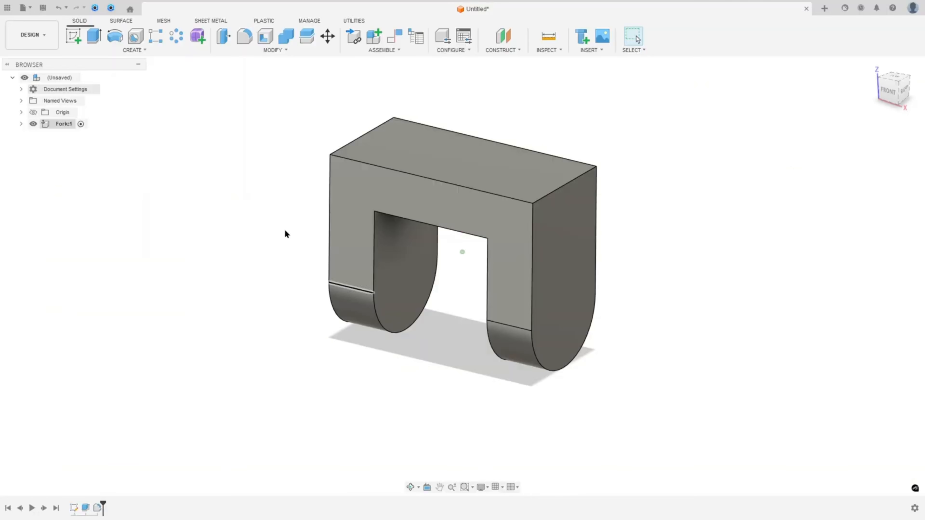
Step: Fillet the two outer top edges and the two inner top edges of the fork with a constant 15 mm radius
{"action": "left_click", "coordinate": [244, 36]}
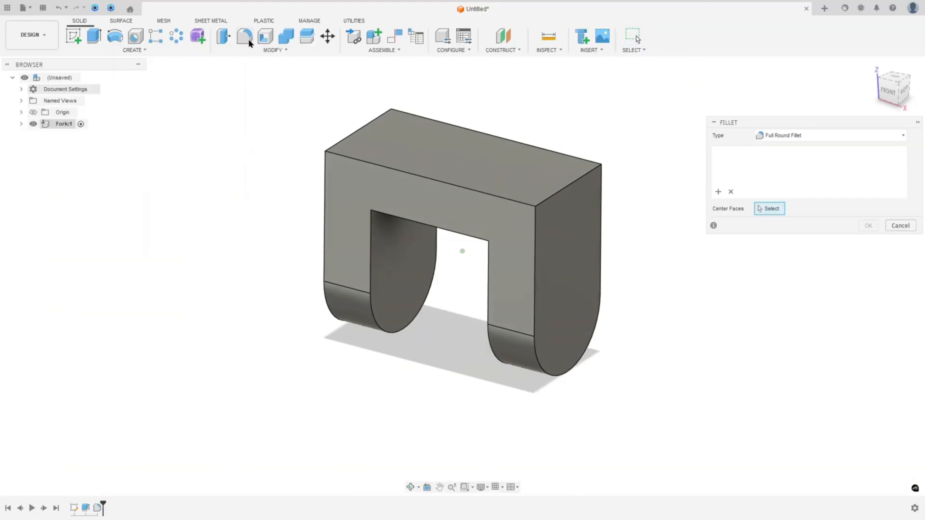
{"action": "left_click", "coordinate": [780, 142]}
{"action": "left_click", "coordinate": [779, 149]}
{"action": "left_click", "coordinate": [586, 207]}
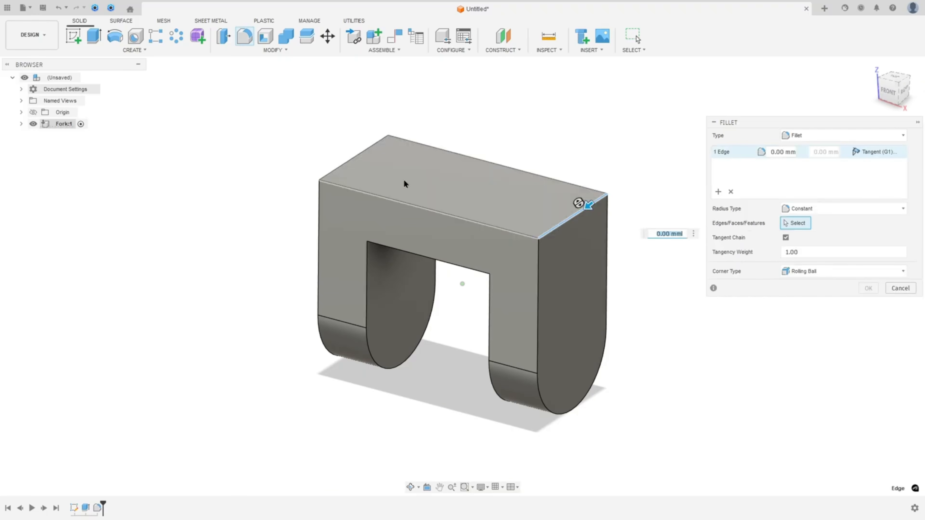
{"action": "left_click", "coordinate": [353, 159]}
{"action": "middle_click_drag", "start_coordinate": [353, 159], "coordinate": [523, 204], "text": "shift"}
{"action": "left_click", "coordinate": [400, 234]}
{"action": "left_click", "coordinate": [525, 205]}
{"action": "middle_click_drag", "start_coordinate": [664, 223], "coordinate": [676, 219], "text": "shift"}
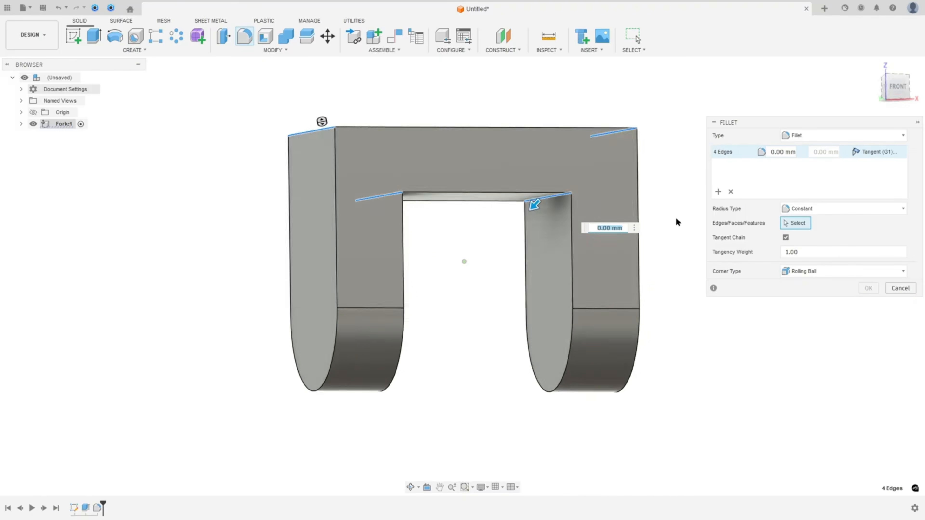
{"action": "type", "text": "25"}
{"action": "key", "text": "Return"}
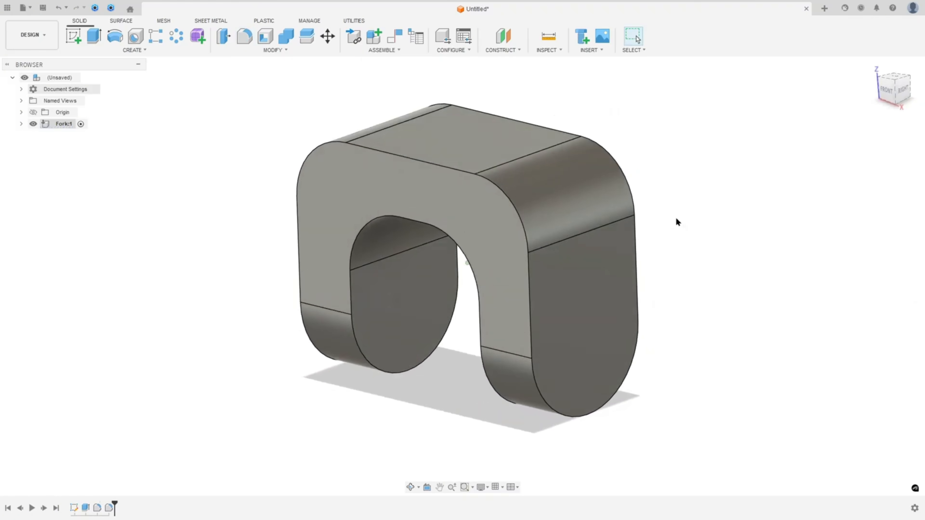
{"action": "scroll", "coordinate": [664, 216], "scroll_direction": "right", "scroll_amount": 10, "text": "shift"}
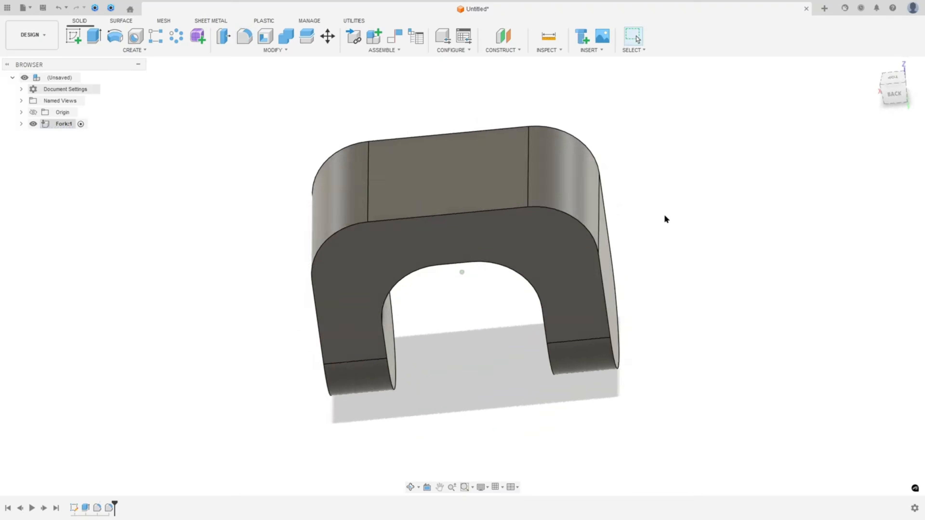
{"action": "scroll", "coordinate": [665, 218], "scroll_direction": "right", "scroll_amount": 10, "text": "shift"}
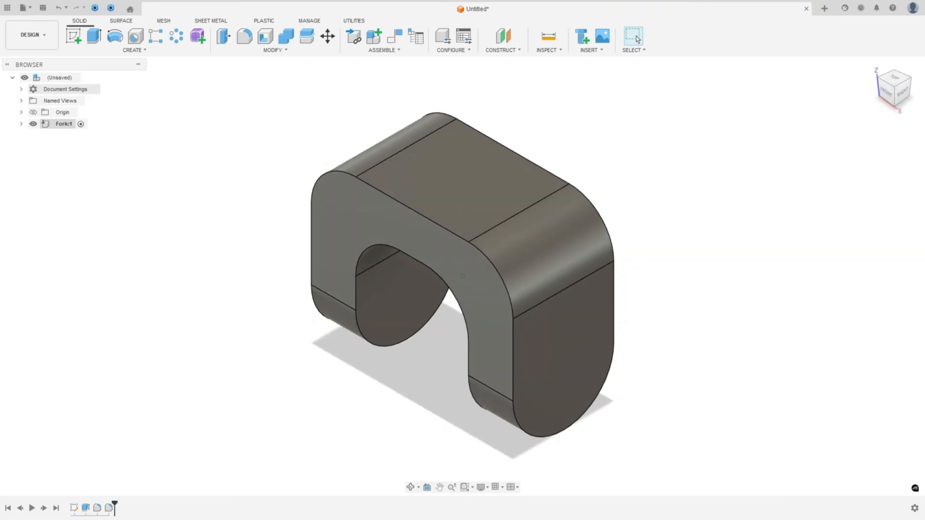
Step: Switch to the PDF drawing, trace the fork's upper cylinder and bore, and strike off their Ø34 and Ø19 dimensions
{"action": "key", "text": "alt+Tab"}
{"action": "scroll", "coordinate": [204, 290], "scroll_direction": "up", "scroll_amount": 3}
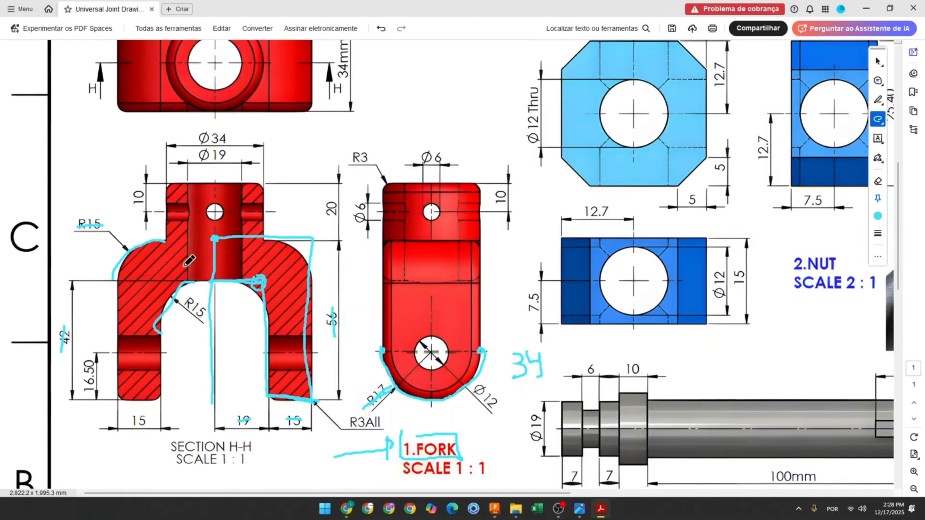
{"action": "mouse_move", "coordinate": [168, 181]}
{"action": "left_mouse_down"}
{"action": "mouse_move", "coordinate": [162, 237]}
{"action": "mouse_move", "coordinate": [263, 235]}
{"action": "mouse_move", "coordinate": [263, 189]}
{"action": "mouse_move", "coordinate": [170, 184]}
{"action": "left_mouse_up"}
{"action": "scroll", "coordinate": [187, 202], "scroll_direction": "up", "scroll_amount": 3}
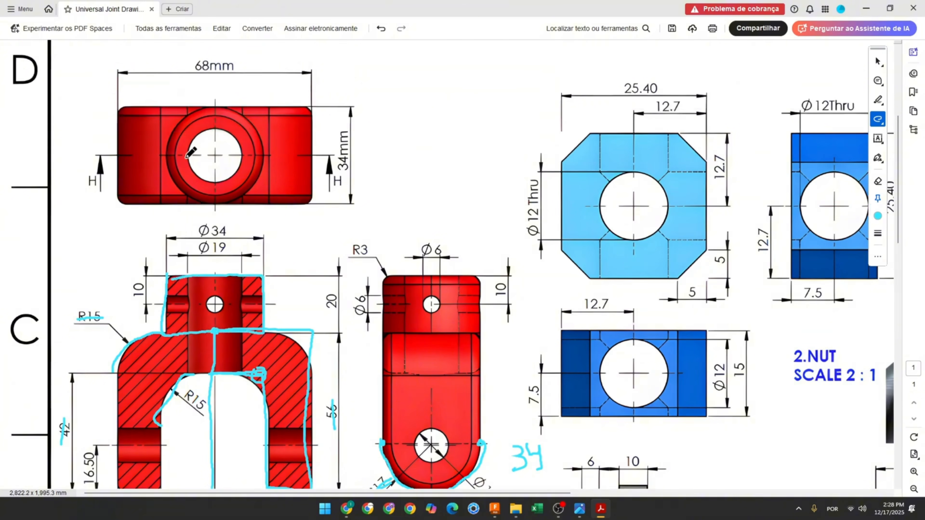
{"action": "left_click_drag", "start_coordinate": [197, 229], "coordinate": [229, 232]}
{"action": "left_click_drag", "start_coordinate": [188, 270], "coordinate": [184, 374]}
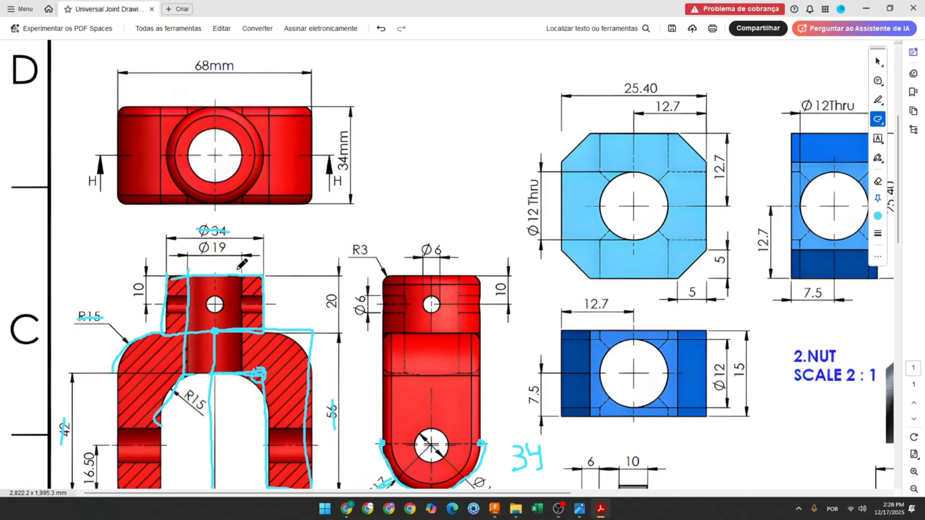
{"action": "left_click_drag", "start_coordinate": [241, 274], "coordinate": [225, 391]}
{"action": "left_click_drag", "start_coordinate": [219, 246], "coordinate": [230, 244]}
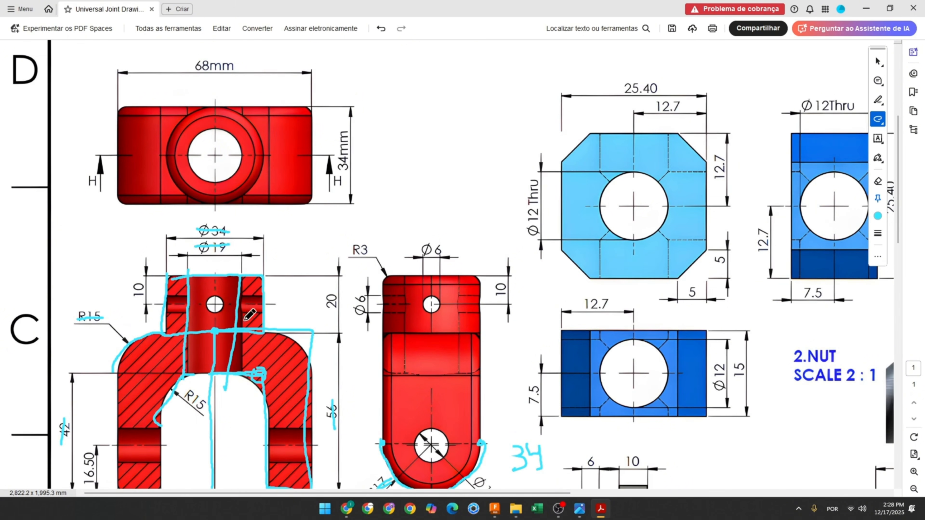
Step: Undo all the pen annotations on the PDF drawing
{"action": "key", "text": "ctrl+z"}
{"action": "key", "text": "ctrl+z"}
{"action": "key", "text": "ctrl+z"}
{"action": "key", "text": "ctrl+z"}
{"action": "key", "text": "ctrl+z"}
{"action": "key", "text": "ctrl+z"}
{"action": "key", "text": "ctrl+z"}
{"action": "key", "text": "ctrl+z"}
{"action": "key", "text": "ctrl+z"}
{"action": "key", "text": "ctrl+z"}
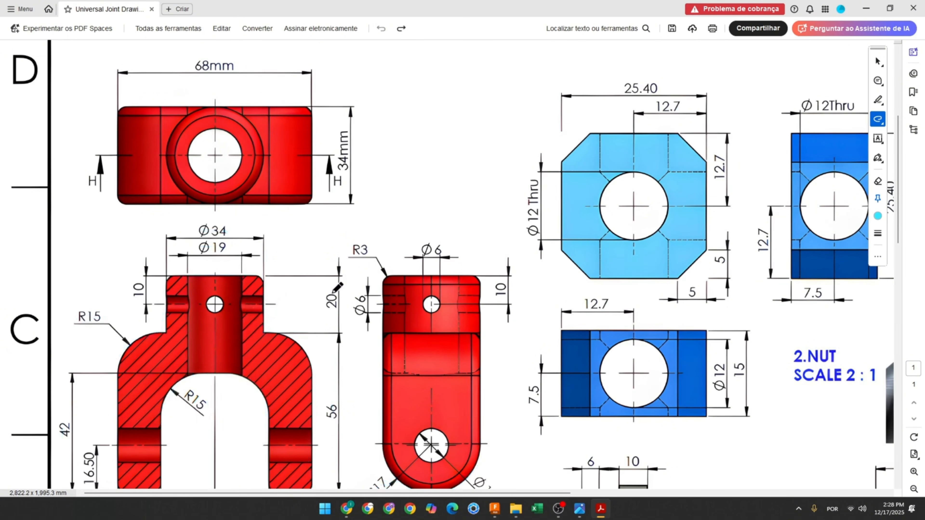
Step: Strike off the hub's 20 mm height dimension on the PDF, return to Fusion and start a sketch on the fork's top face
{"action": "left_click_drag", "start_coordinate": [331, 311], "coordinate": [331, 312]}
{"action": "left_click", "coordinate": [495, 510]}
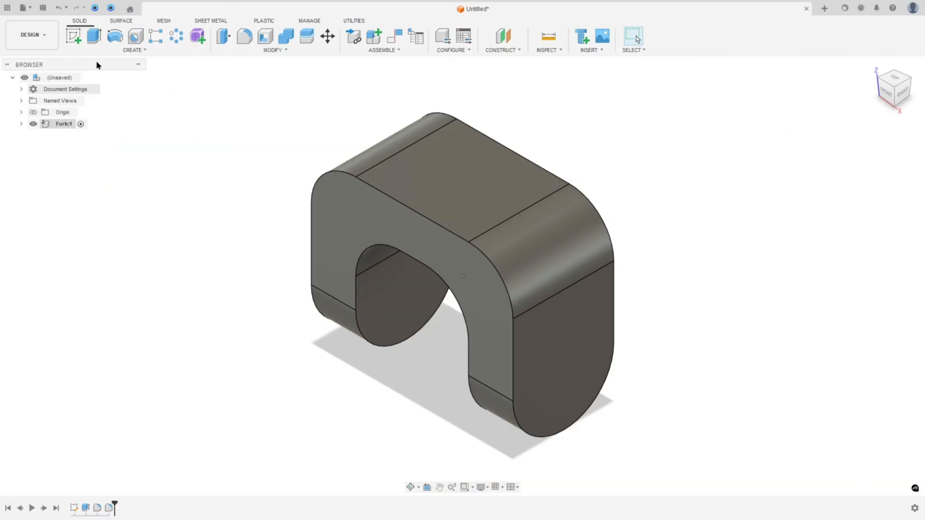
{"action": "left_click", "coordinate": [74, 36]}
{"action": "left_click", "coordinate": [415, 180]}
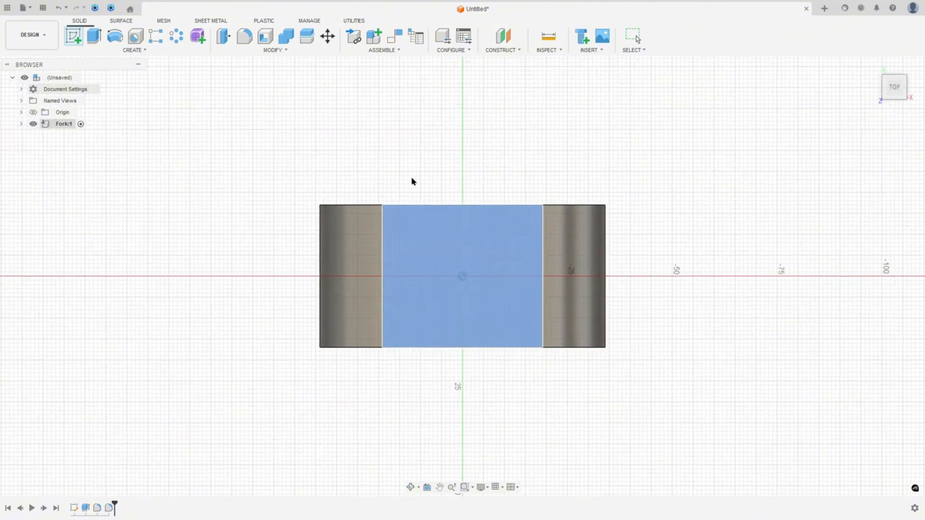
Step: Sketch two concentric circles centred on the origin with diameters of 34 mm and 19 mm
{"action": "key", "text": "c"}
{"action": "left_click", "coordinate": [461, 277]}
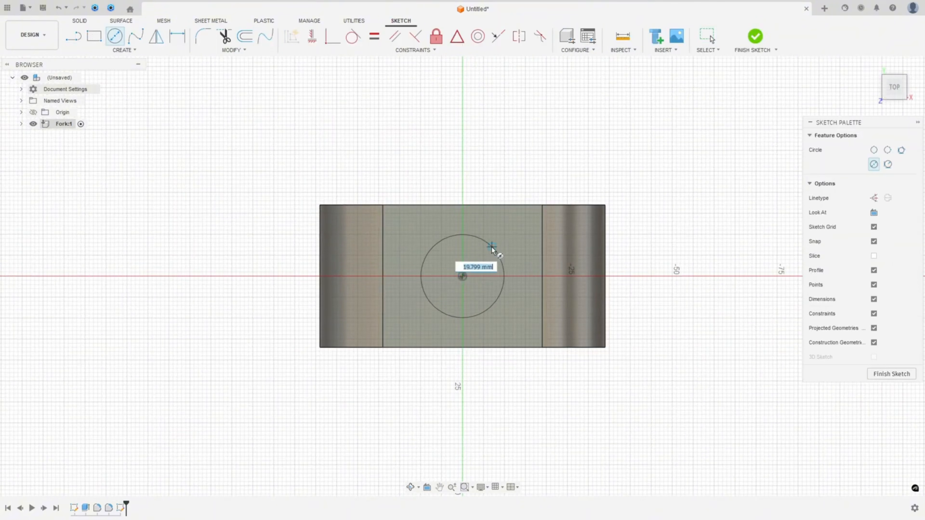
{"action": "type", "text": "34"}
{"action": "key", "text": "Return"}
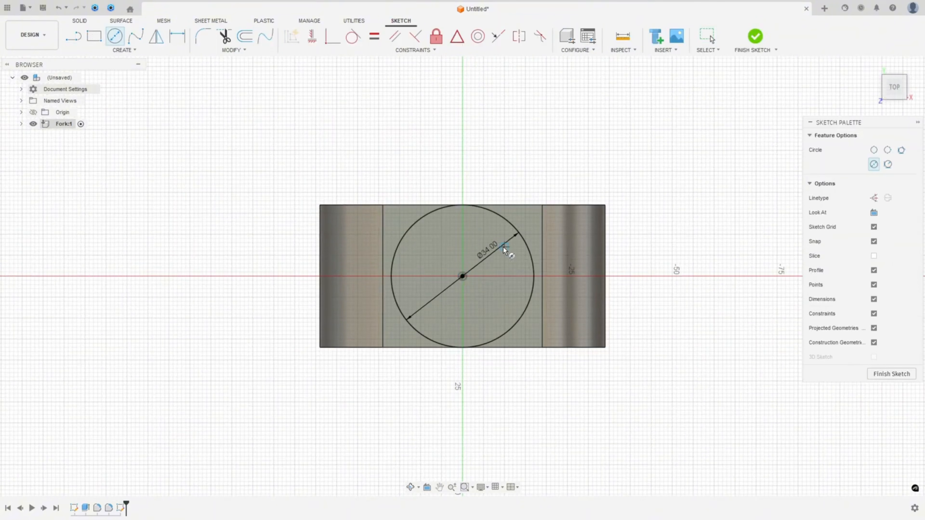
{"action": "left_click", "coordinate": [461, 277]}
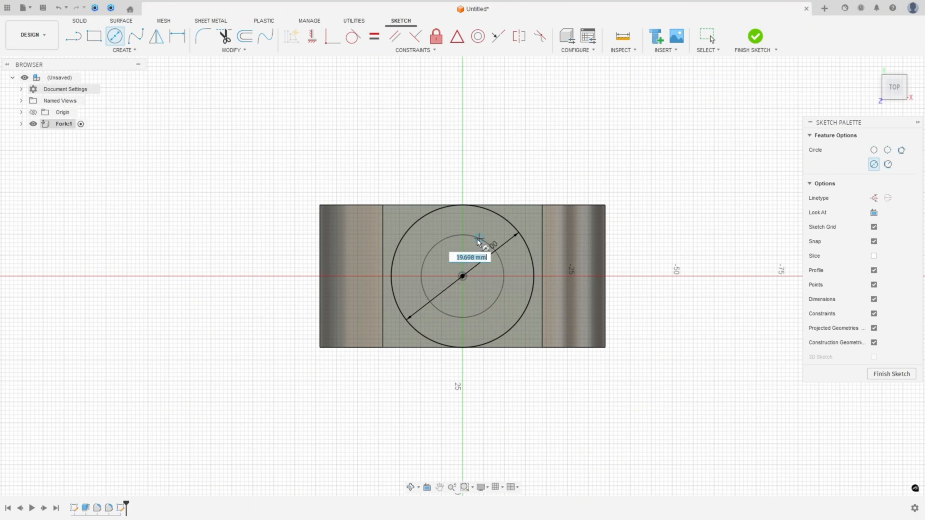
{"action": "key", "text": "Return"}
{"action": "key", "text": "Escape"}
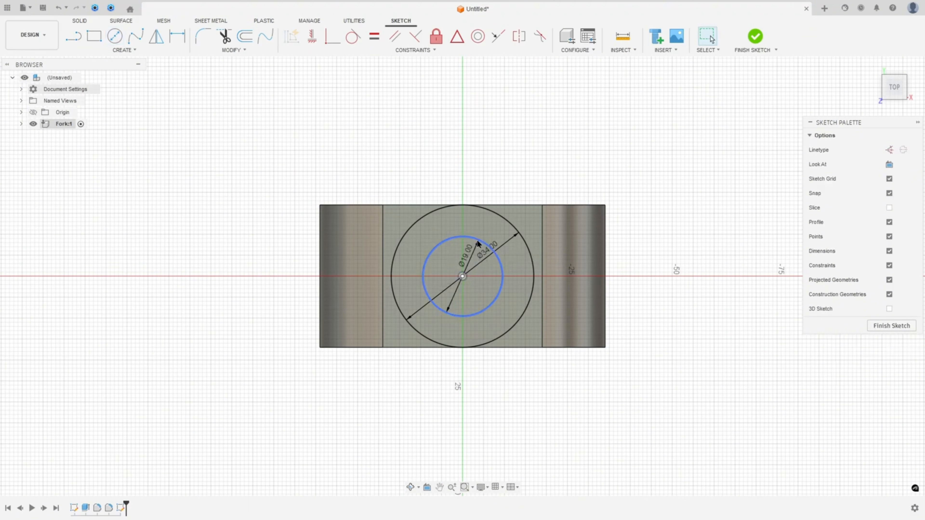
Step: Move the Ø19 and Ø34 dimension labels outside the circles and finish the sketch
{"action": "left_click_drag", "start_coordinate": [466, 261], "coordinate": [528, 367]}
{"action": "double_click", "coordinate": [494, 246]}
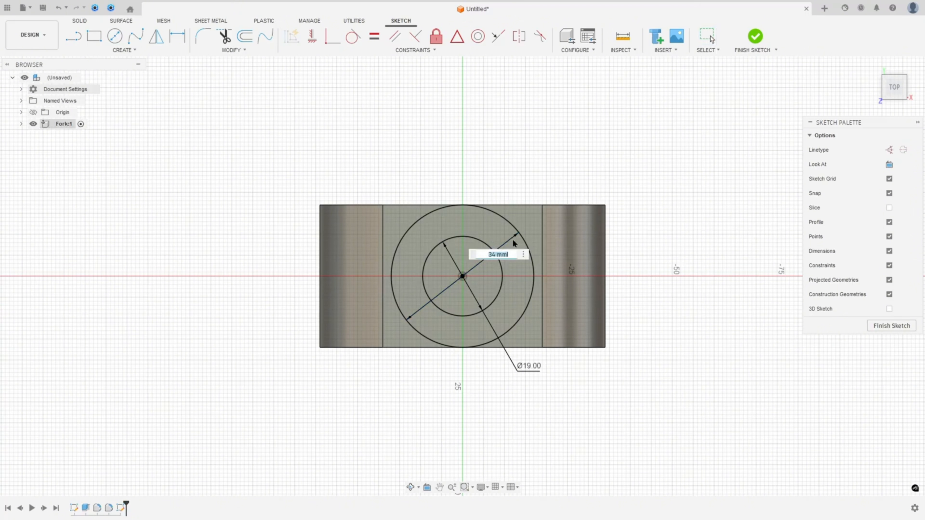
{"action": "key", "text": "Return"}
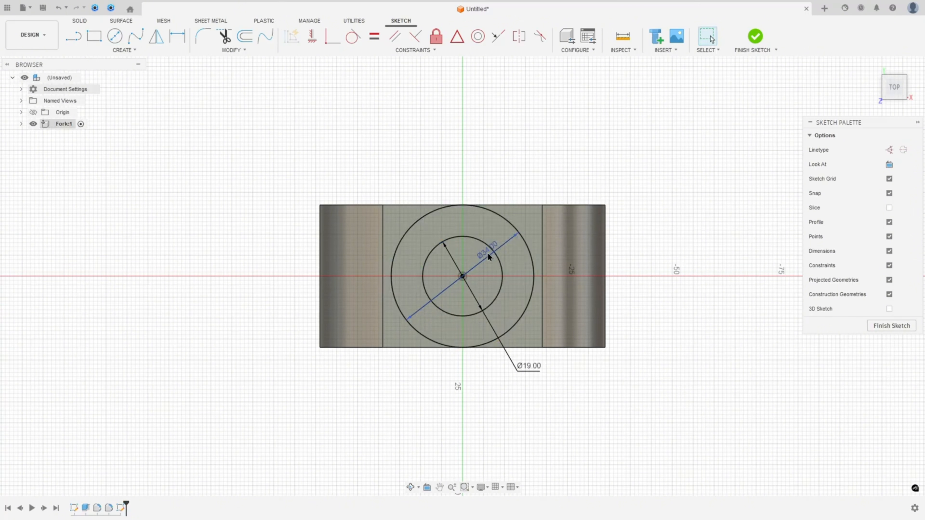
{"action": "left_click_drag", "start_coordinate": [487, 252], "coordinate": [534, 176]}
{"action": "left_click", "coordinate": [754, 36]}
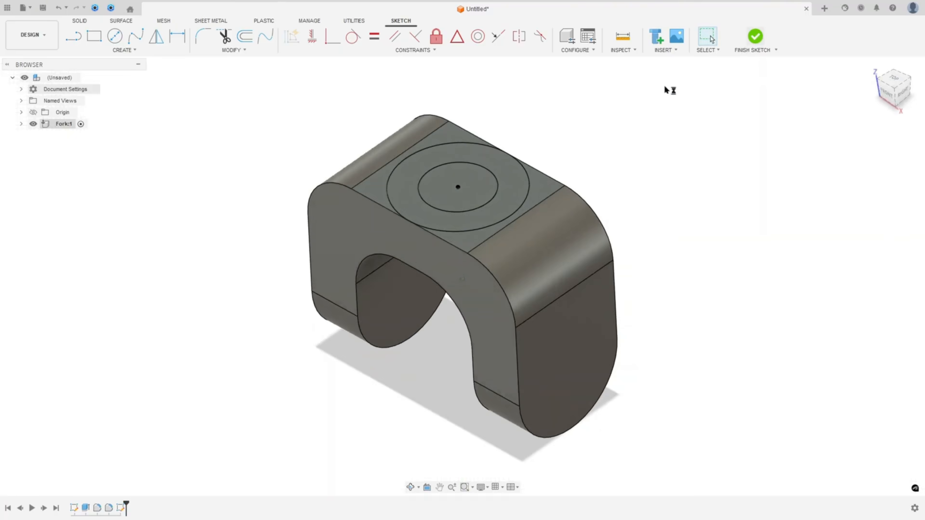
Step: Extrude both circle profiles 20 mm upward, joined to the fork, to form the hub
{"action": "key", "text": "e"}
{"action": "left_click", "coordinate": [452, 181]}
{"action": "left_click", "coordinate": [413, 186]}
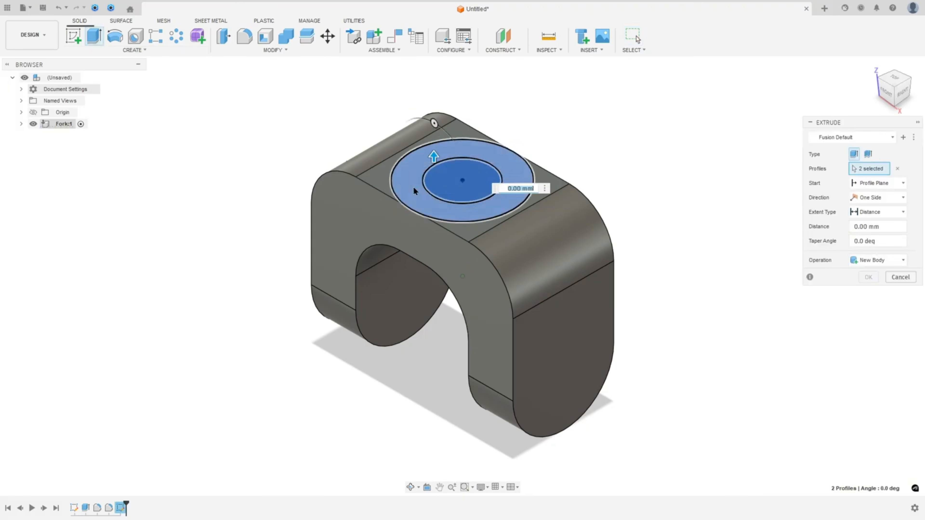
{"action": "type", "text": "20"}
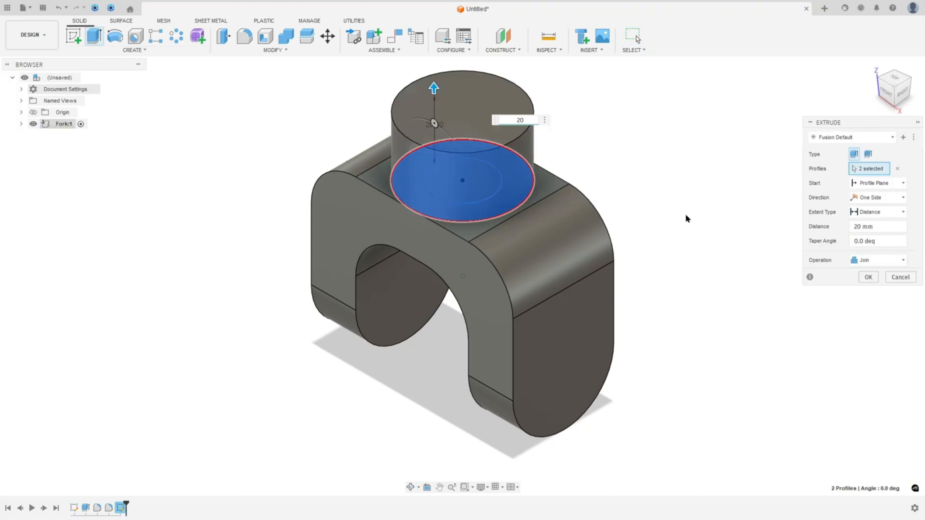
{"action": "left_click", "coordinate": [868, 278]}
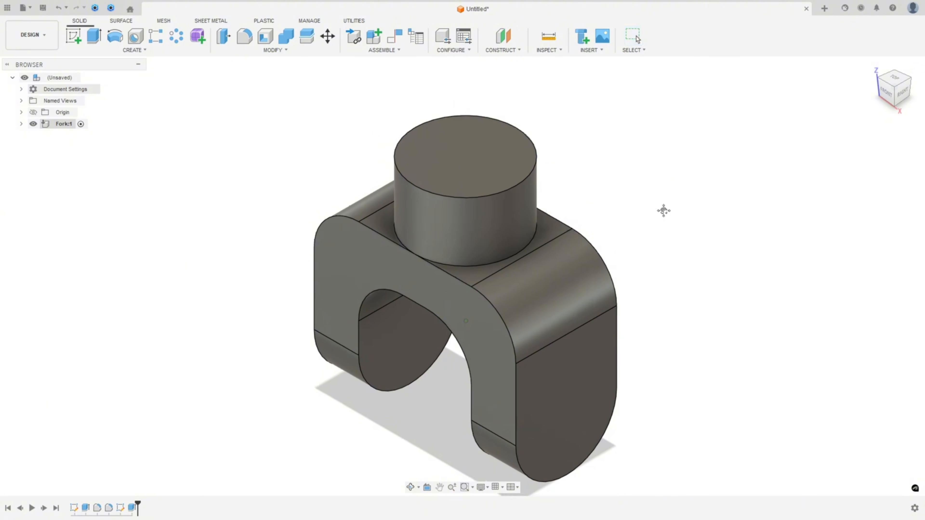
Step: Show Sketch2, cut its Ø19 circle with a symmetric extrude of extent All to bore the hub, and hide the sketch
{"action": "left_click", "coordinate": [21, 124]}
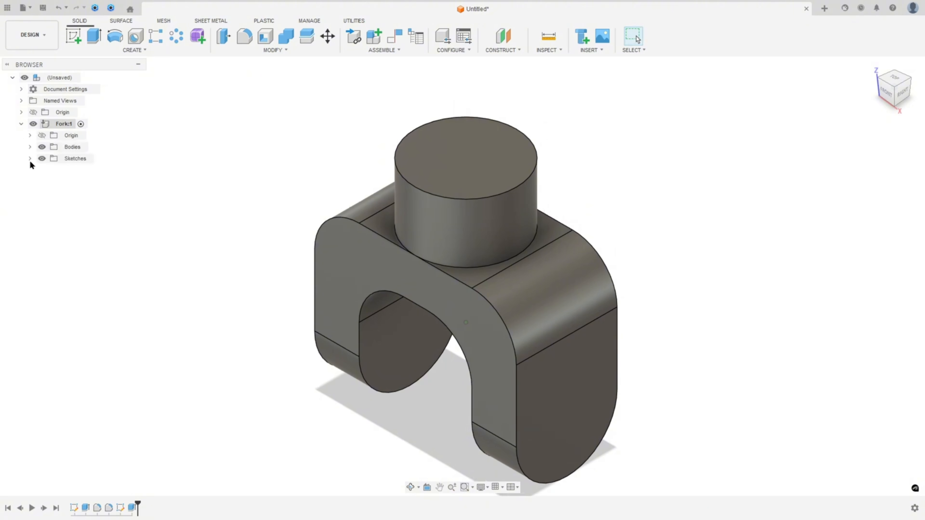
{"action": "left_click", "coordinate": [30, 159]}
{"action": "left_click", "coordinate": [51, 181]}
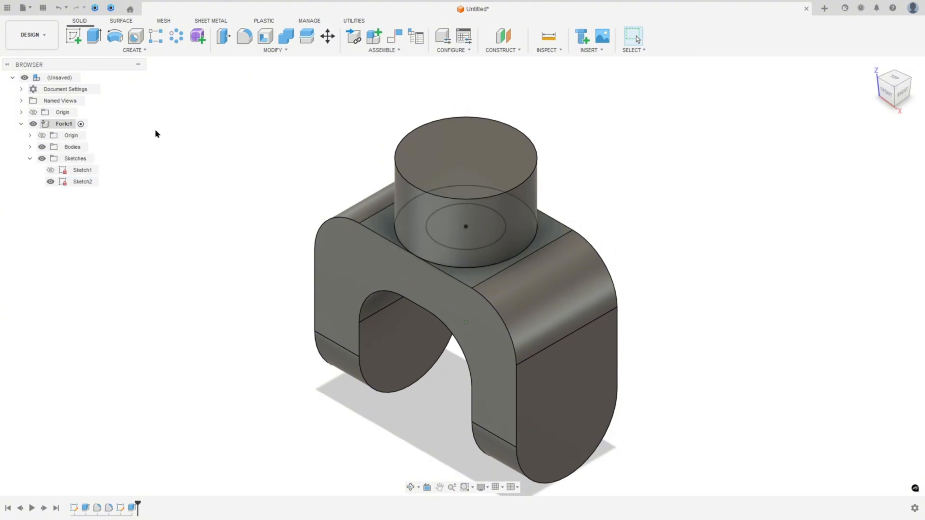
{"action": "left_click", "coordinate": [94, 38]}
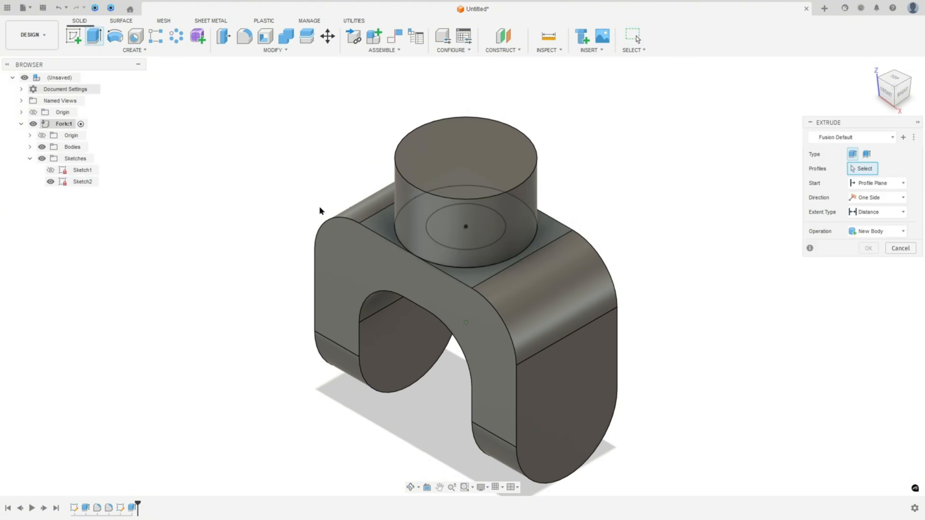
{"action": "left_click", "coordinate": [451, 230]}
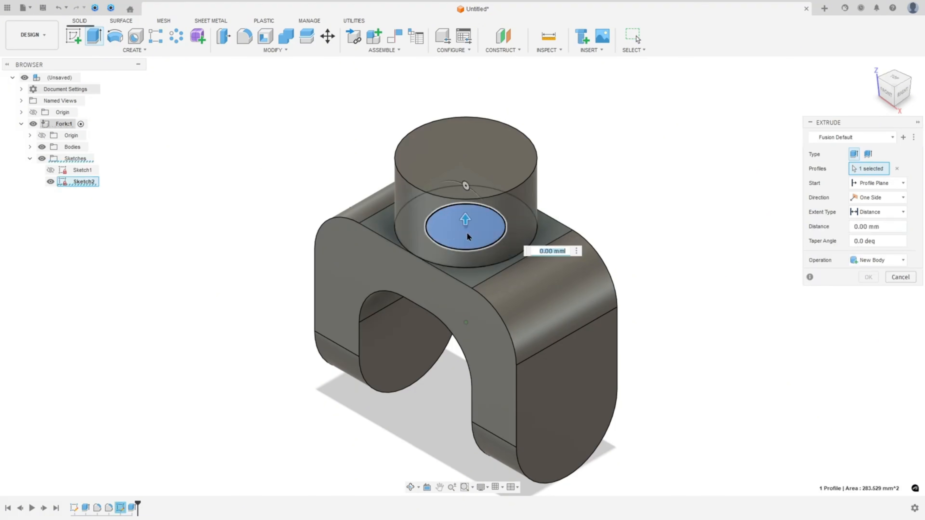
{"action": "left_click", "coordinate": [878, 197]}
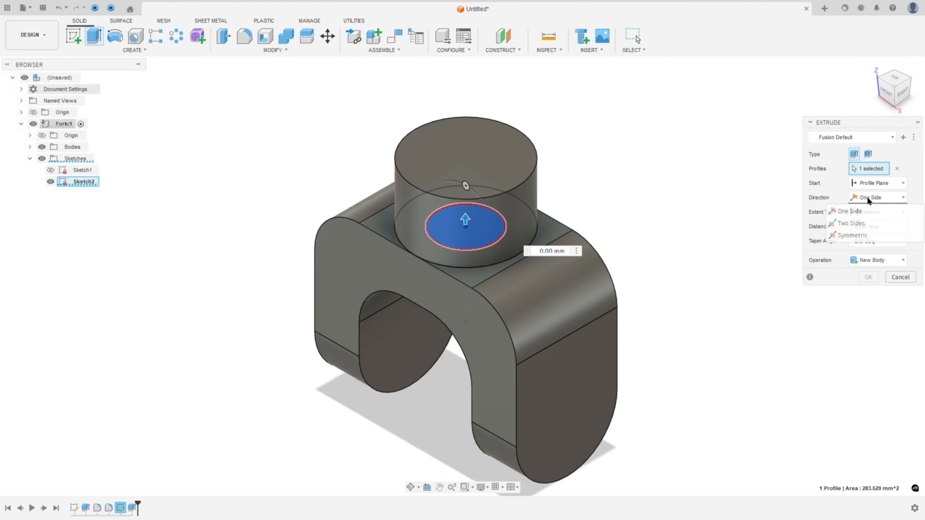
{"action": "left_click", "coordinate": [870, 236]}
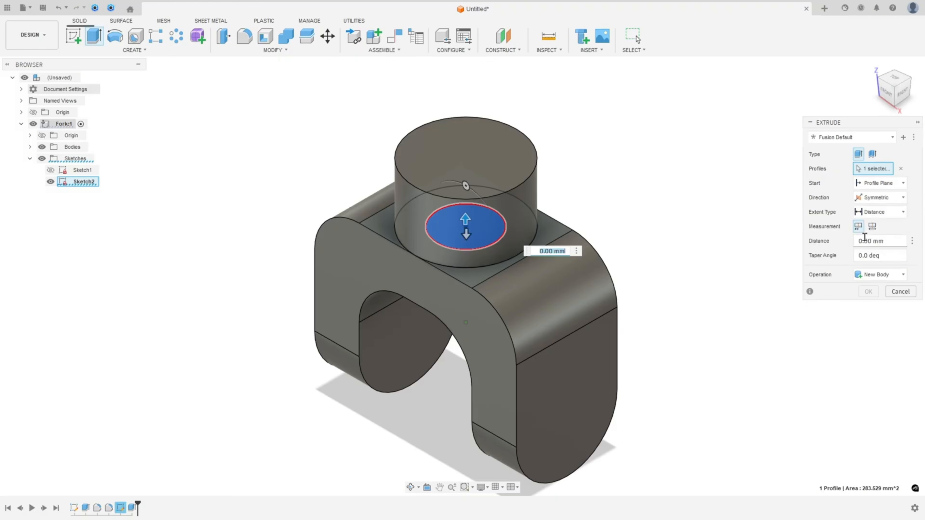
{"action": "left_click", "coordinate": [879, 212]}
{"action": "left_click", "coordinate": [863, 240]}
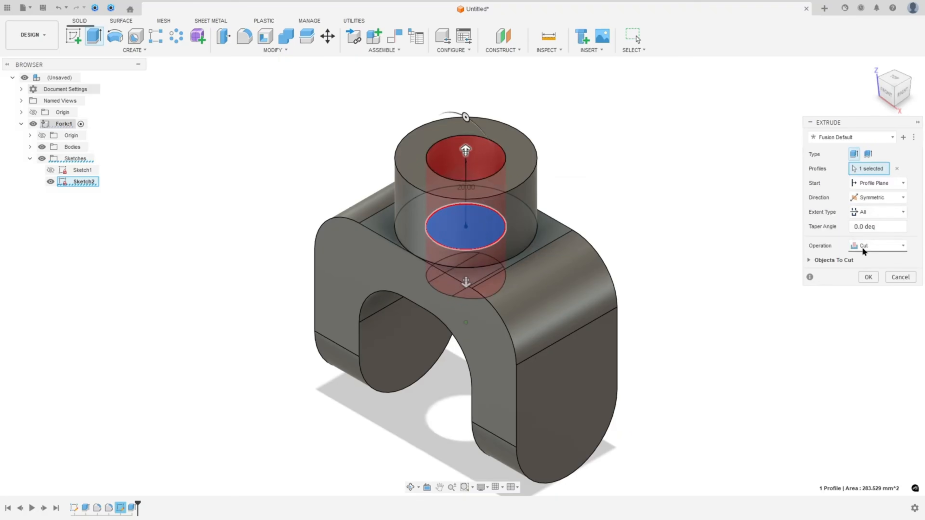
{"action": "left_click", "coordinate": [868, 278]}
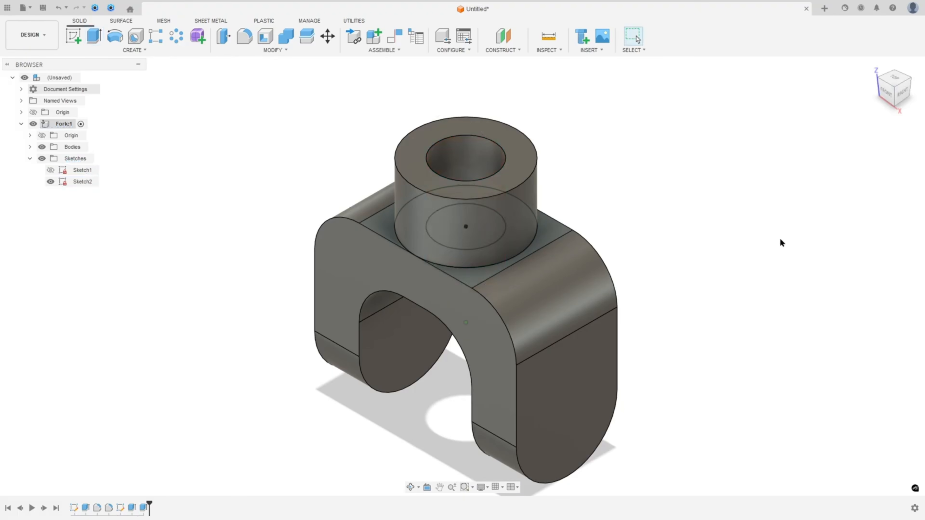
{"action": "left_click", "coordinate": [50, 182]}
Step: Inspect the bore with a flipped section analysis on the XZ plane, and turn off the analysis display
{"action": "middle_click_drag", "start_coordinate": [231, 117], "coordinate": [239, 122], "text": "shift"}
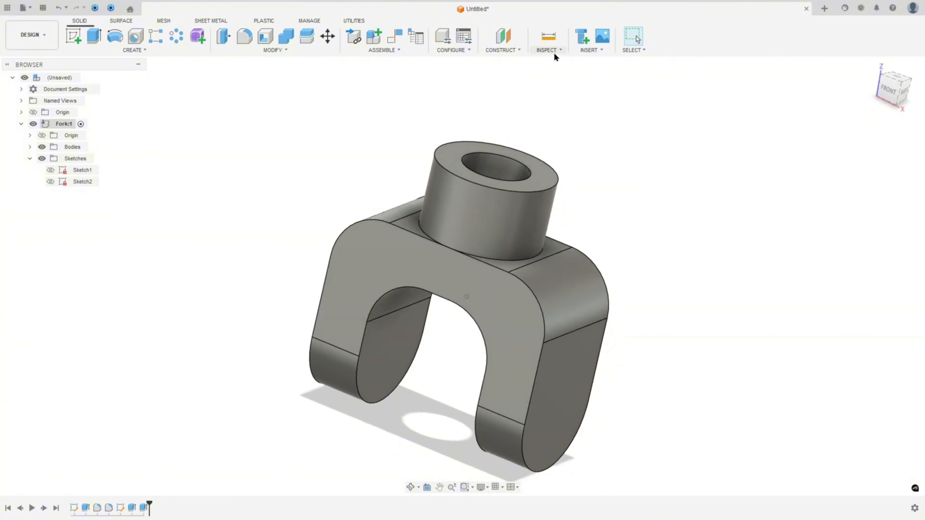
{"action": "left_click", "coordinate": [549, 50]}
{"action": "left_click", "coordinate": [558, 148]}
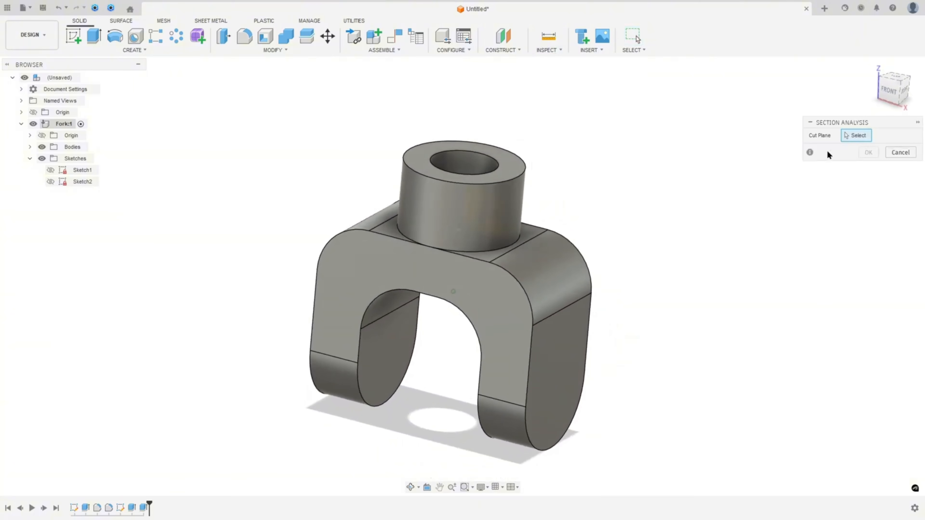
{"action": "left_click", "coordinate": [471, 227]}
{"action": "left_click", "coordinate": [857, 197]}
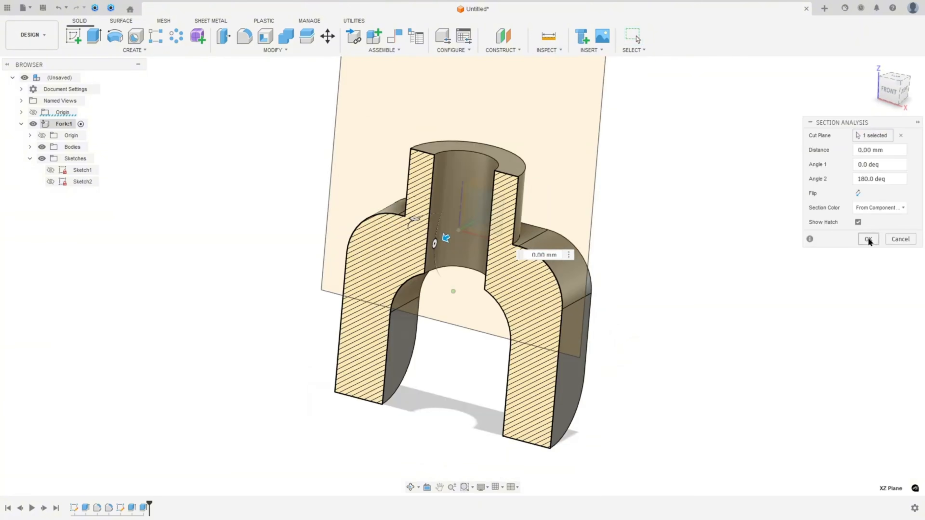
{"action": "left_click", "coordinate": [861, 239]}
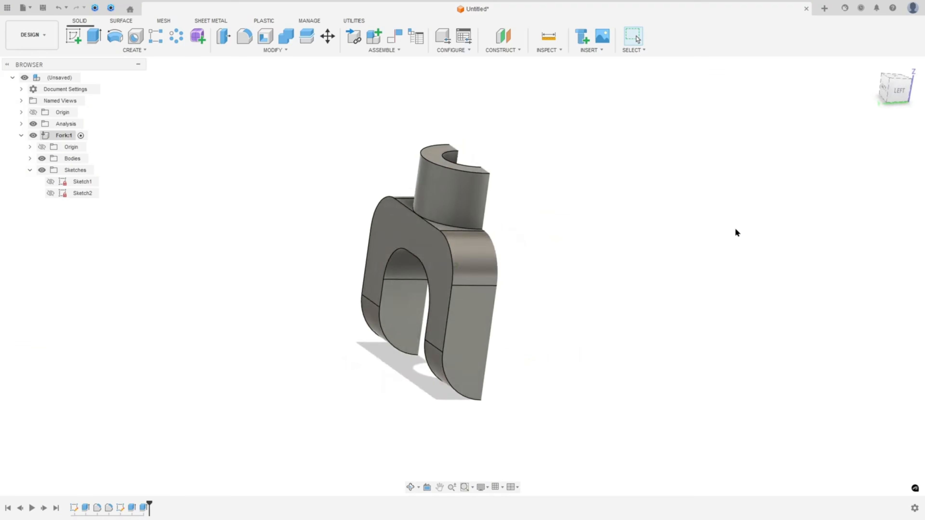
{"action": "left_click", "coordinate": [33, 124]}
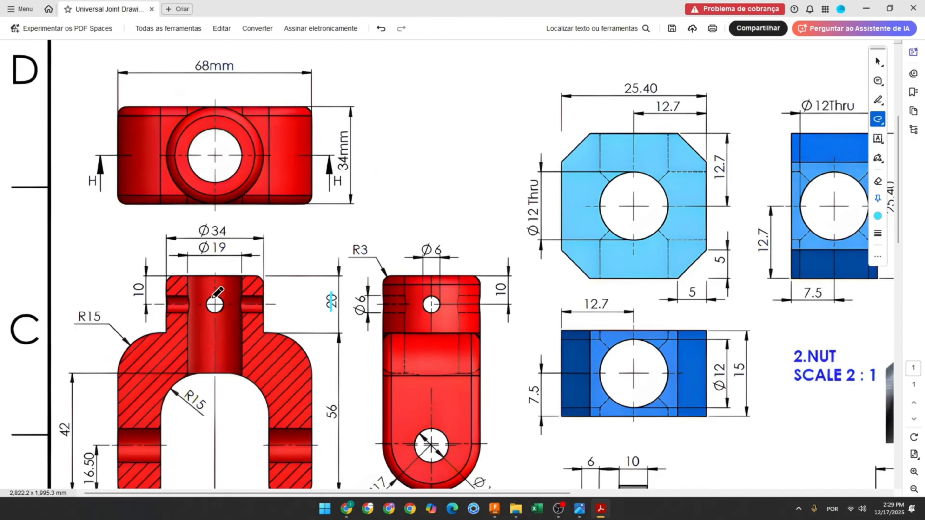
Step: Trace the hub's cross hole on the PDF drawing, strike off its Ø6 and 10 mm dimensions, and return to Fusion
{"action": "mouse_move", "coordinate": [208, 299]}
{"action": "left_mouse_down"}
{"action": "mouse_move", "coordinate": [215, 315]}
{"action": "mouse_move", "coordinate": [186, 297]}
{"action": "mouse_move", "coordinate": [270, 293]}
{"action": "mouse_move", "coordinate": [163, 312]}
{"action": "mouse_move", "coordinate": [162, 297]}
{"action": "left_mouse_up"}
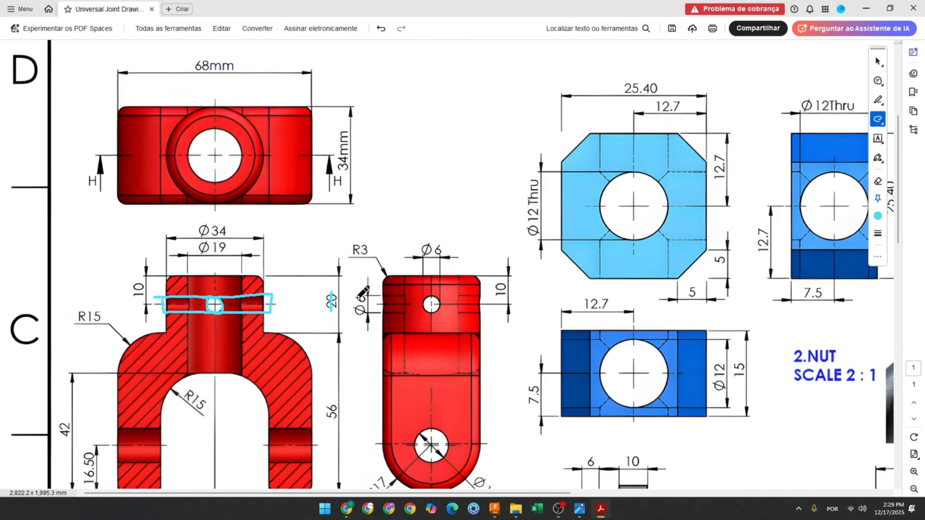
{"action": "left_click_drag", "start_coordinate": [360, 294], "coordinate": [362, 314]}
{"action": "mouse_move", "coordinate": [161, 301]}
{"action": "left_mouse_down"}
{"action": "mouse_move", "coordinate": [223, 305]}
{"action": "mouse_move", "coordinate": [169, 306]}
{"action": "left_mouse_up"}
{"action": "left_click_drag", "start_coordinate": [185, 276], "coordinate": [253, 276]}
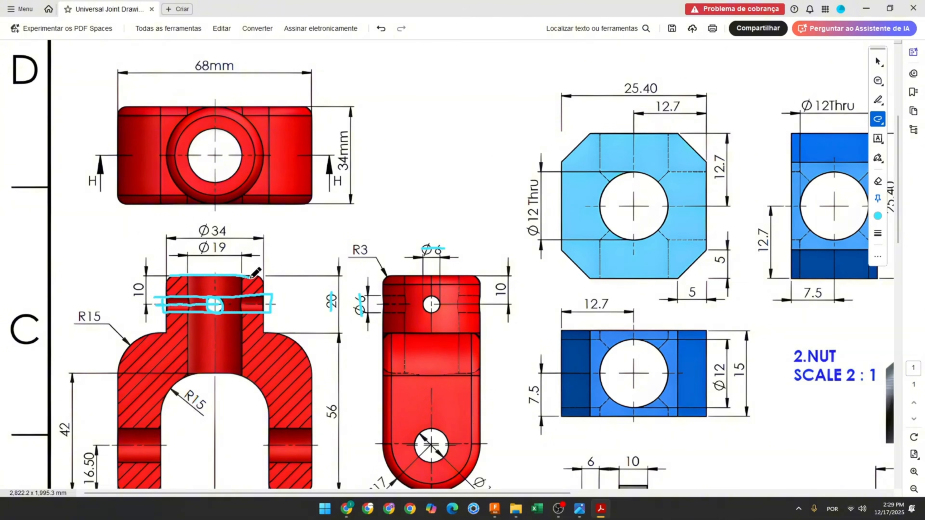
{"action": "left_click_drag", "start_coordinate": [136, 280], "coordinate": [142, 305]}
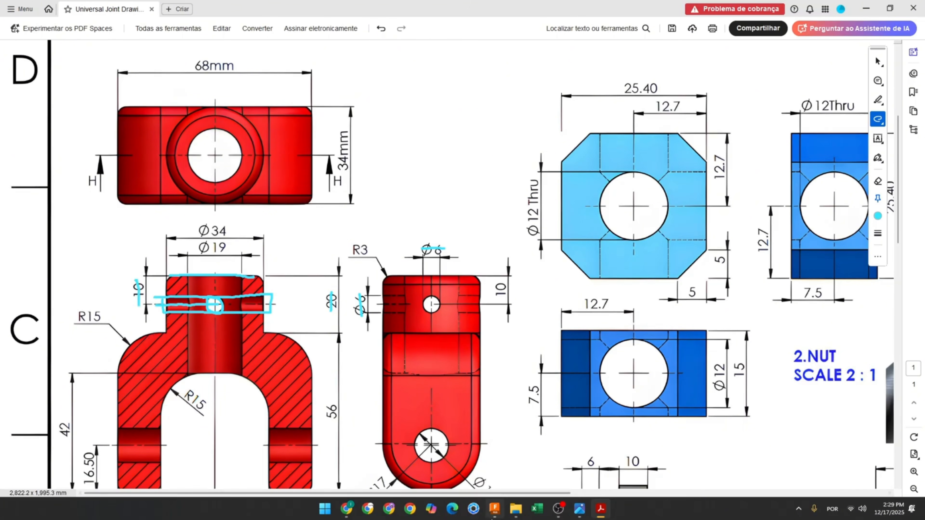
{"action": "left_click", "coordinate": [494, 508]}
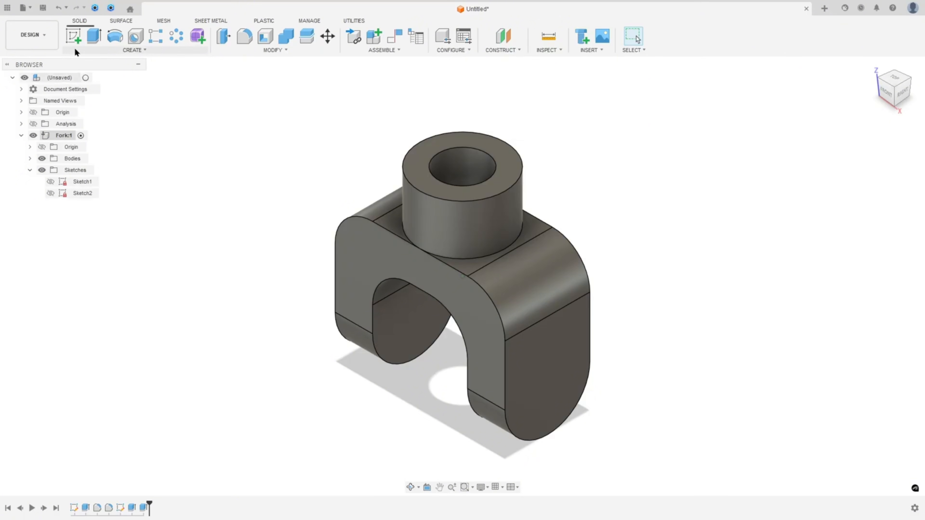
Step: Sketch a 6 mm diameter circle on the front XZ plane, centred midway up the hub on its vertical axis
{"action": "left_click", "coordinate": [74, 37]}
{"action": "left_click", "coordinate": [491, 214]}
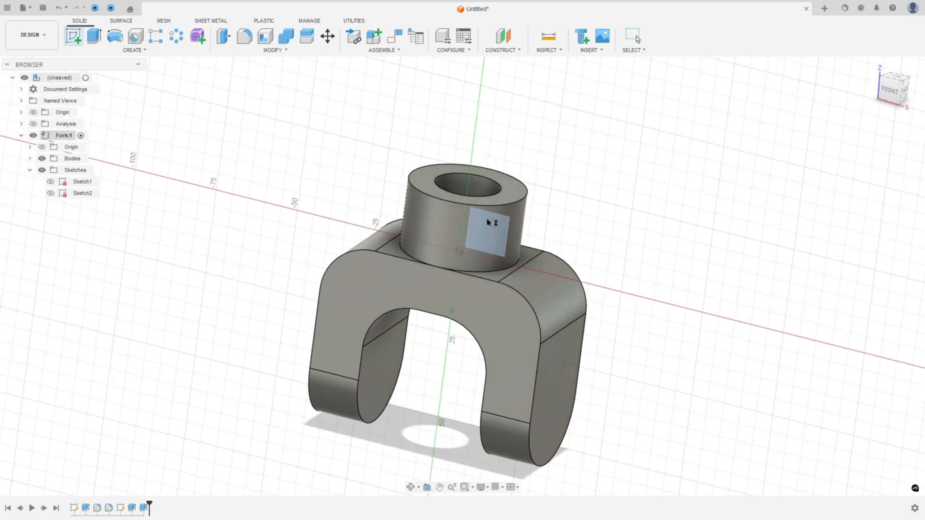
{"action": "left_click", "coordinate": [115, 36]}
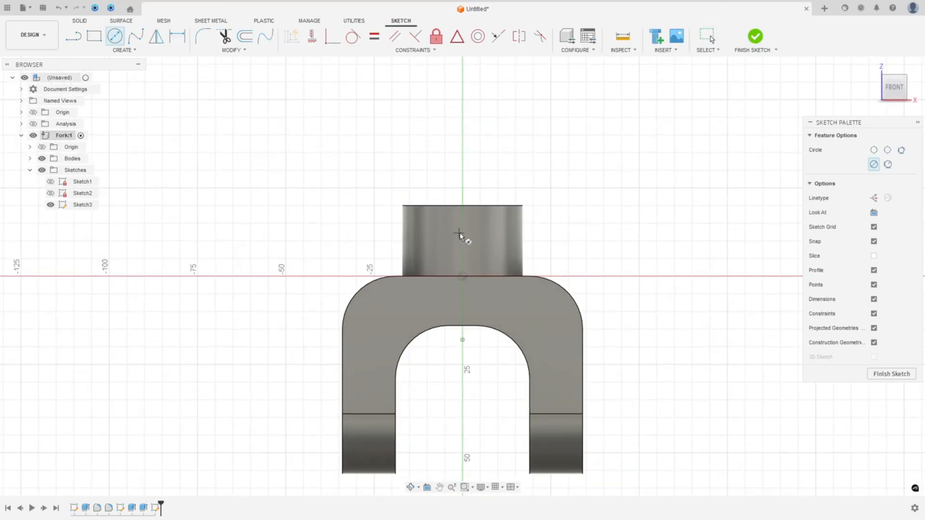
{"action": "left_click", "coordinate": [463, 241]}
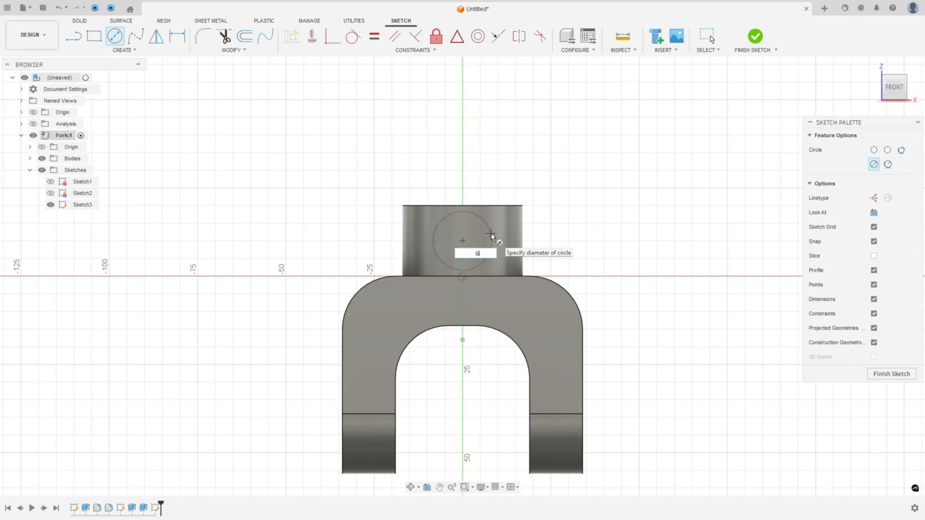
{"action": "type", "text": "6"}
{"action": "key", "text": "Tab"}
{"action": "left_click", "coordinate": [491, 238]}
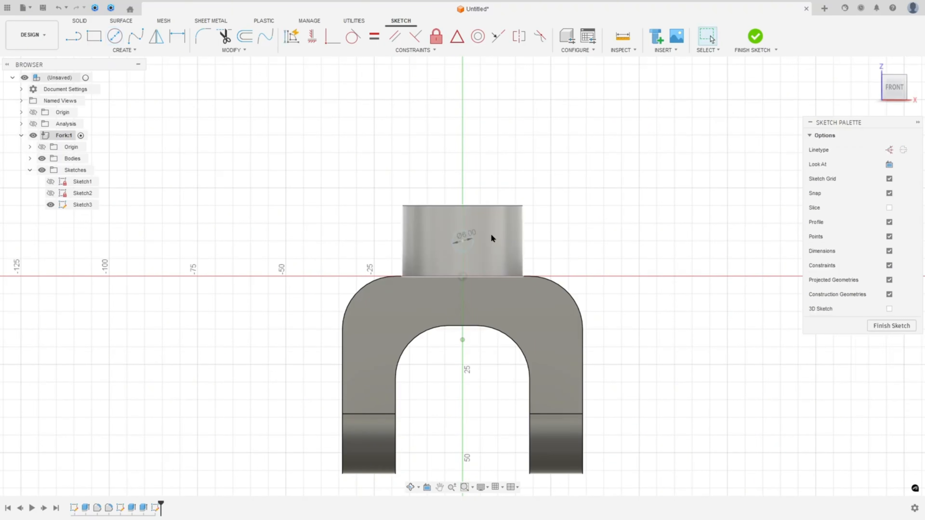
{"action": "key", "text": "Escape"}
Step: Shift the unconstrained Ø6 circle slightly off the hub's vertical axis toward positive X
{"action": "left_click", "coordinate": [491, 232]}
{"action": "left_click_drag", "start_coordinate": [489, 229], "coordinate": [484, 232]}
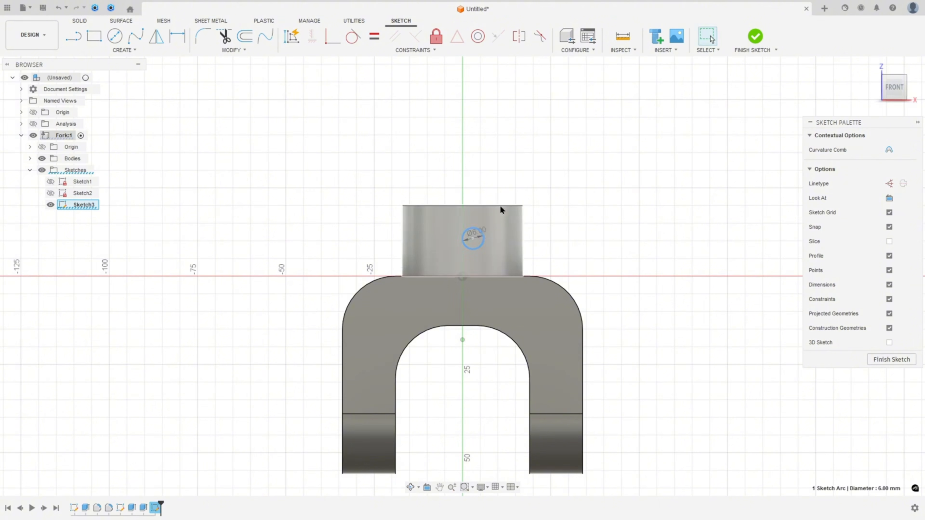
{"action": "left_click", "coordinate": [524, 159]}
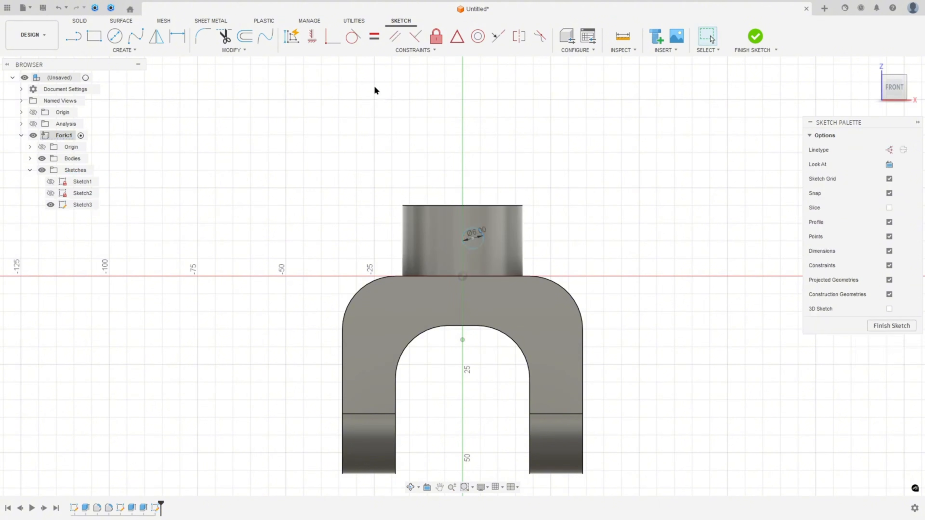
Step: Dimension the Ø6 circle's centre 10 mm below the hub's upper edge
{"action": "left_click", "coordinate": [177, 37]}
{"action": "left_click", "coordinate": [473, 211]}
{"action": "left_click", "coordinate": [472, 238]}
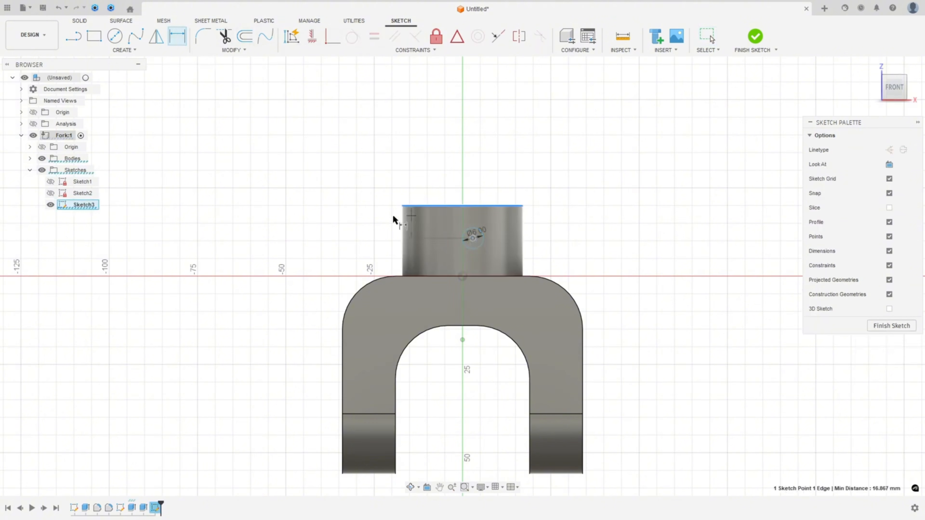
{"action": "left_click", "coordinate": [371, 223]}
{"action": "key", "text": "Return"}
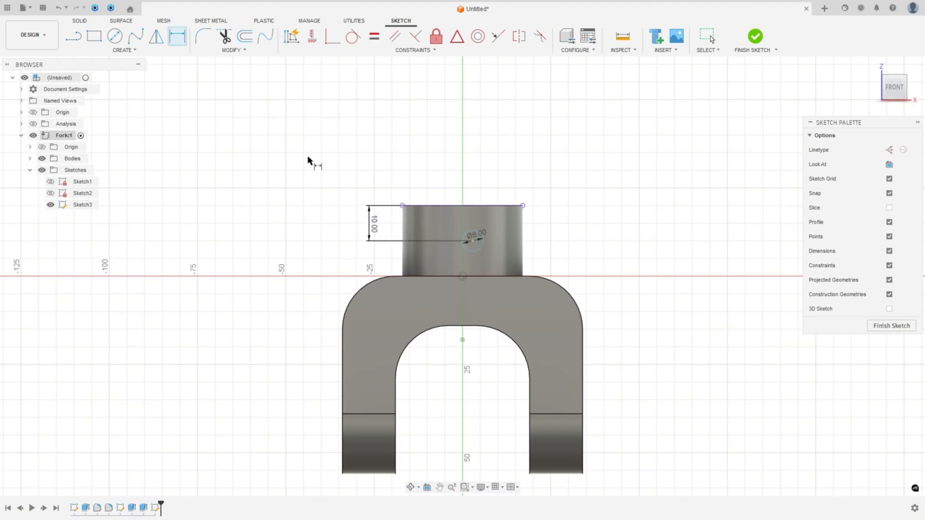
Step: Constrain the Ø6 circle's centre vertically to the sketch origin, move its diameter dimension clear of the circle, and finish the sketch
{"action": "left_click", "coordinate": [312, 36]}
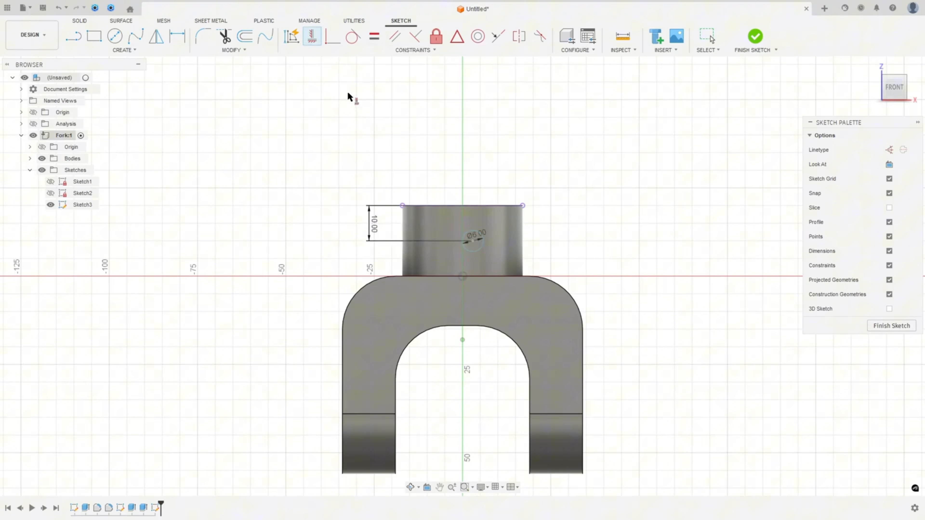
{"action": "left_click", "coordinate": [472, 238]}
{"action": "left_click", "coordinate": [462, 276]}
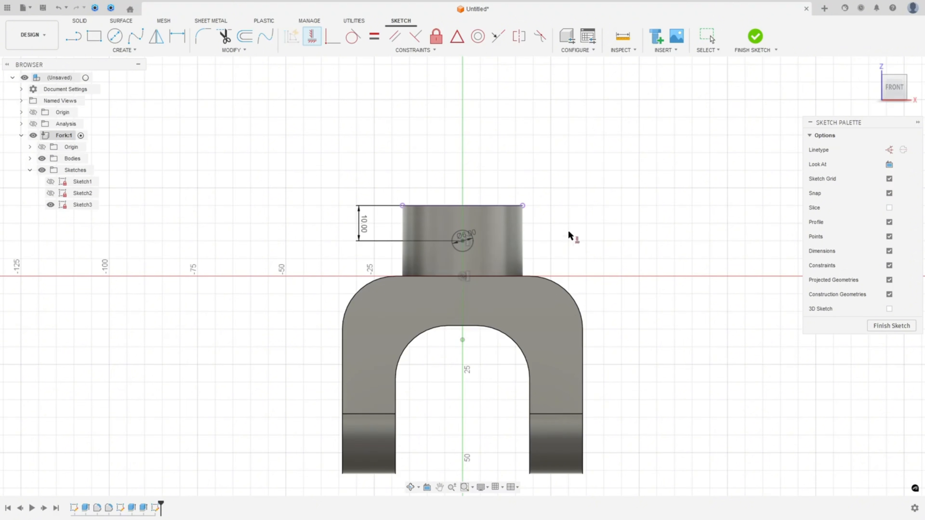
{"action": "key", "text": "Escape"}
{"action": "left_click_drag", "start_coordinate": [474, 231], "coordinate": [505, 215]}
{"action": "left_click", "coordinate": [755, 37]}
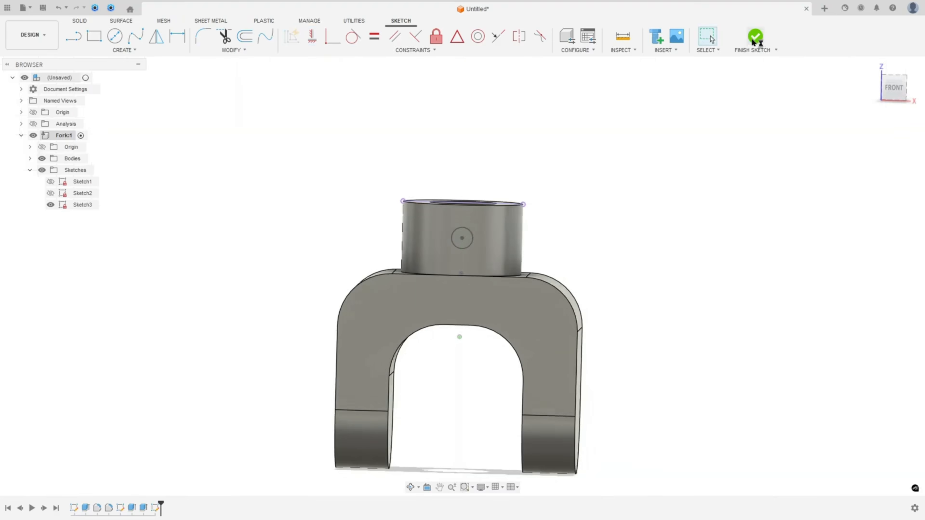
Step: Extrude the Ø6 circle as a one-sided cut with extent All through the hub wall
{"action": "left_click", "coordinate": [91, 35]}
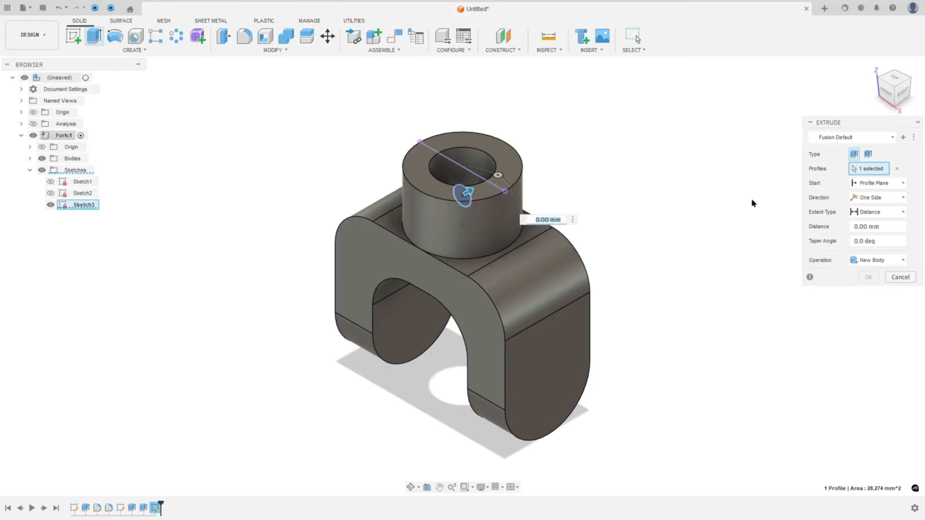
{"action": "left_click", "coordinate": [885, 211]}
{"action": "left_click", "coordinate": [854, 229]}
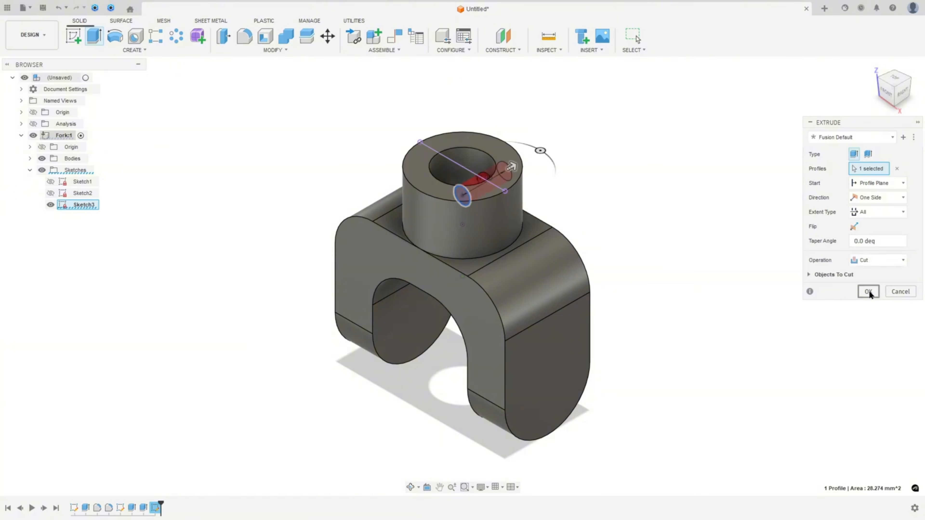
{"action": "left_click", "coordinate": [869, 291]}
Step: Set up a circular pattern with object type Features, using the Ø6 hole's extruded cut as the object
{"action": "middle_click_drag", "start_coordinate": [653, 204], "coordinate": [157, 50], "text": "shift"}
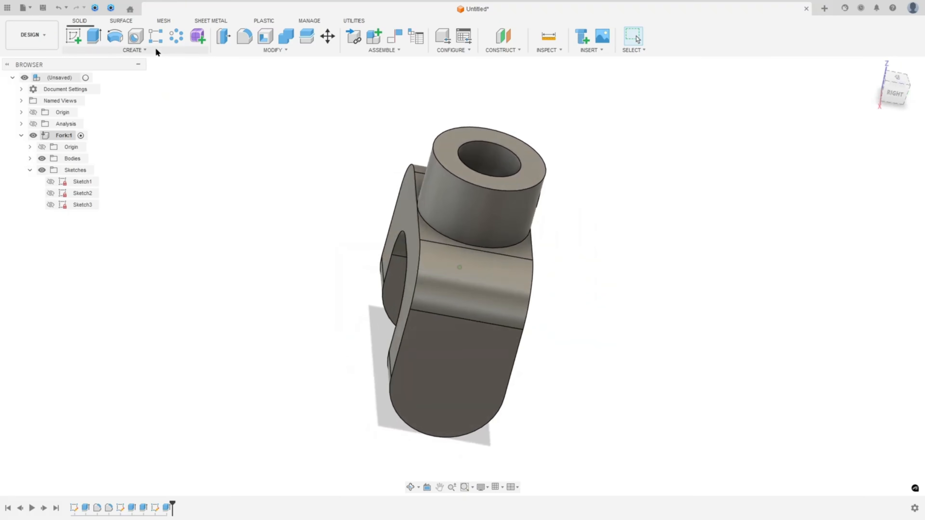
{"action": "left_click", "coordinate": [177, 38]}
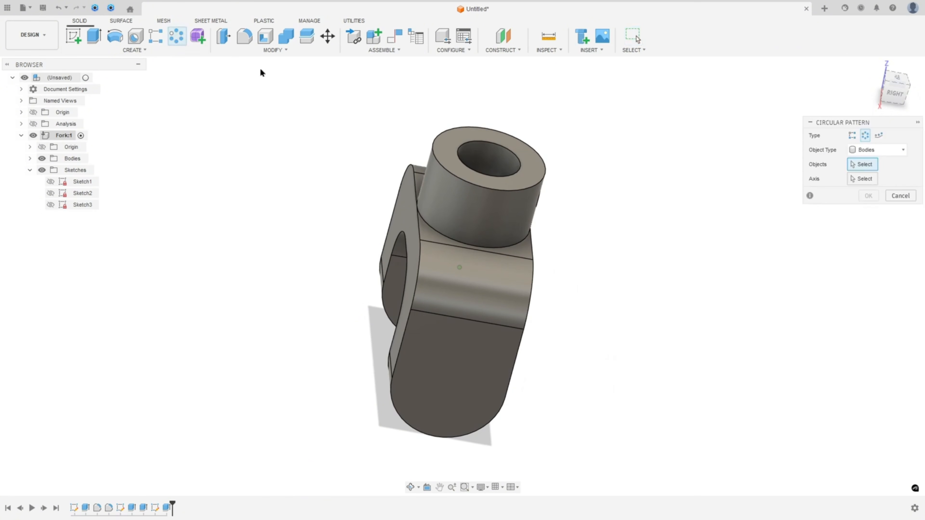
{"action": "middle_click_drag", "start_coordinate": [260, 72], "coordinate": [837, 149], "text": "shift"}
{"action": "left_click", "coordinate": [863, 151]}
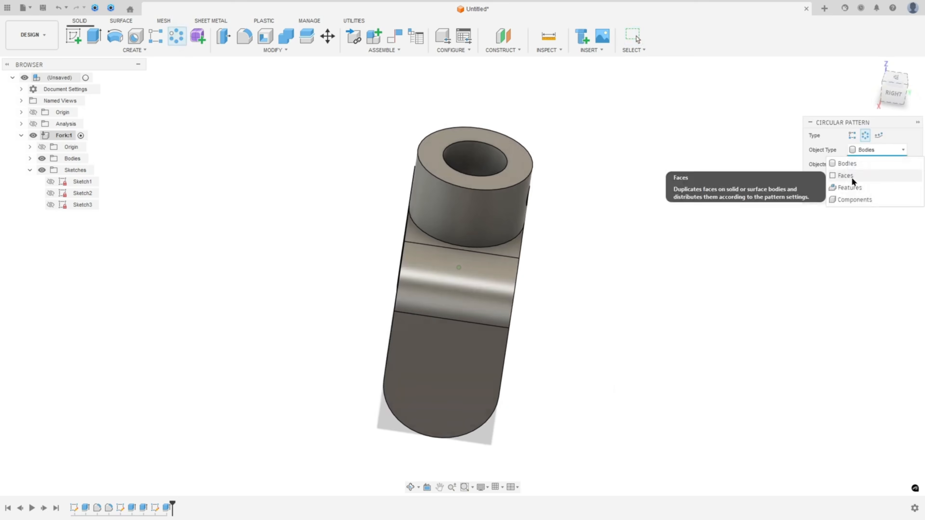
{"action": "left_click", "coordinate": [855, 188]}
{"action": "middle_click_drag", "start_coordinate": [846, 192], "coordinate": [801, 193], "text": "shift"}
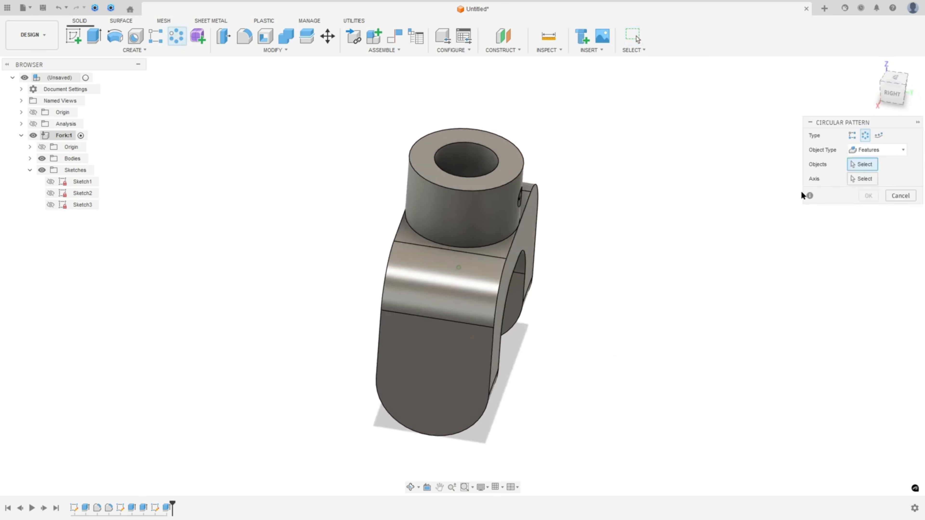
{"action": "left_click", "coordinate": [167, 507]}
{"action": "middle_click_drag", "start_coordinate": [255, 478], "coordinate": [743, 315], "text": "shift"}
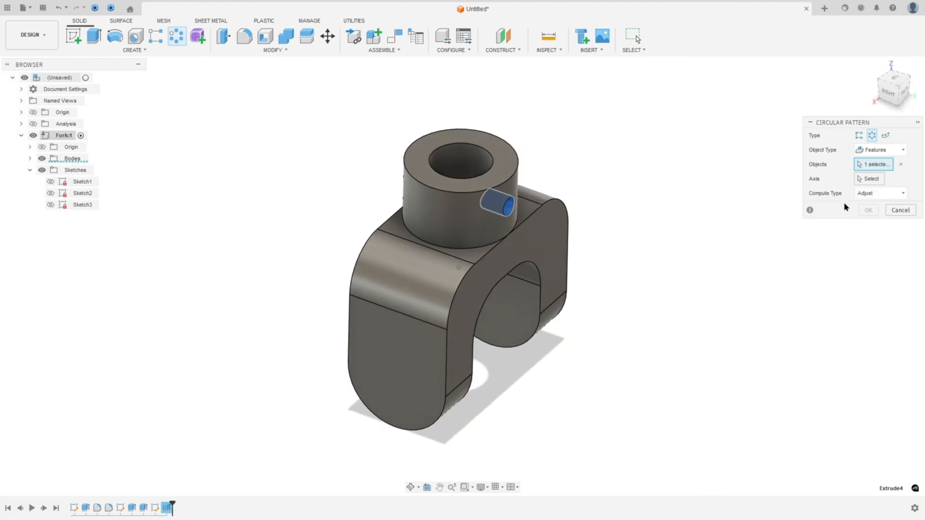
Step: Pattern the hole around the hub bore's axis with full distribution and a quantity of 4
{"action": "left_click", "coordinate": [868, 179]}
{"action": "middle_click_drag", "start_coordinate": [743, 198], "coordinate": [475, 195], "text": "shift"}
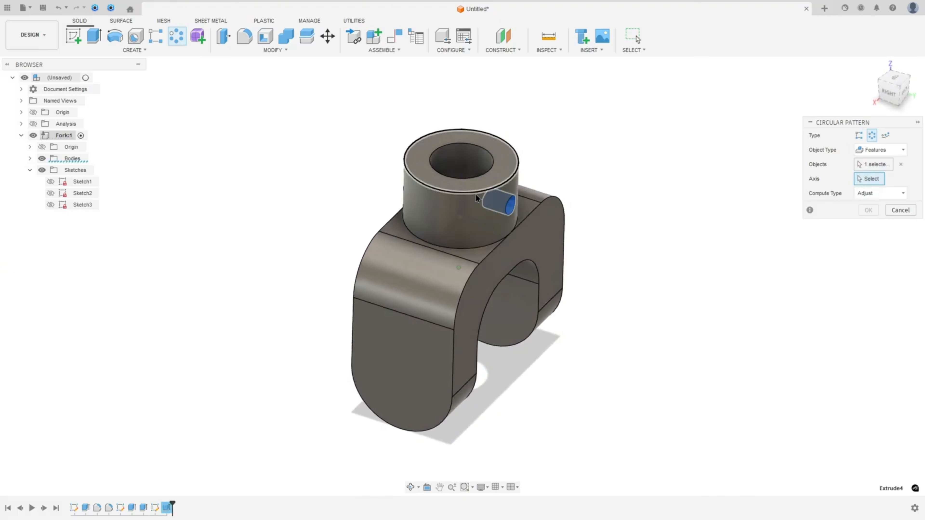
{"action": "left_click", "coordinate": [477, 178]}
{"action": "middle_click_drag", "start_coordinate": [598, 205], "coordinate": [666, 209], "text": "shift"}
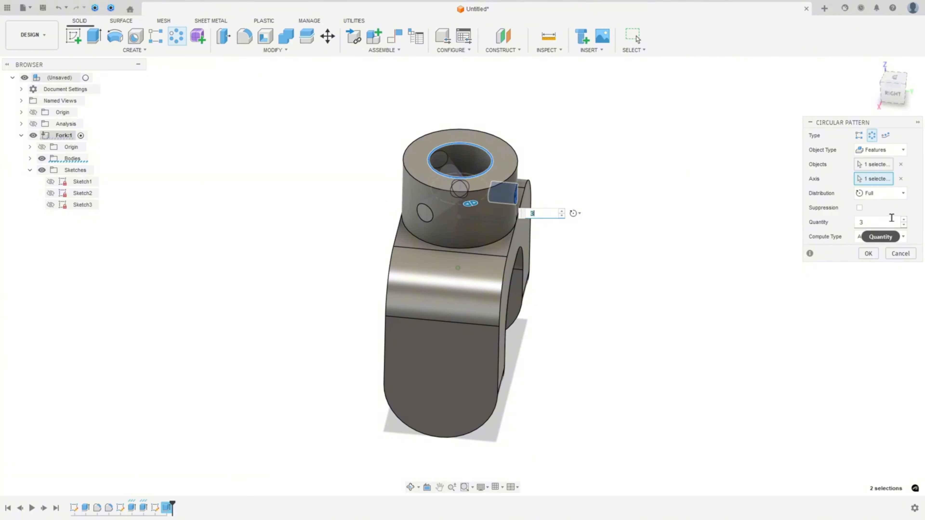
{"action": "left_click", "coordinate": [903, 220]}
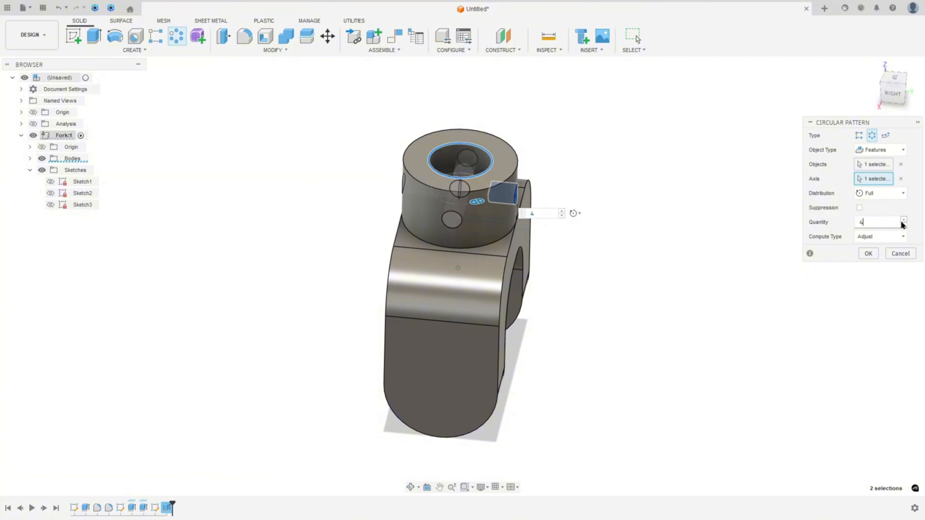
{"action": "left_click", "coordinate": [867, 254]}
Step: Inspect the patterned hub holes with the existing section analysis, and hide the analysis again
{"action": "middle_click_drag", "start_coordinate": [846, 253], "coordinate": [33, 126], "text": "shift"}
{"action": "left_click", "coordinate": [33, 123]}
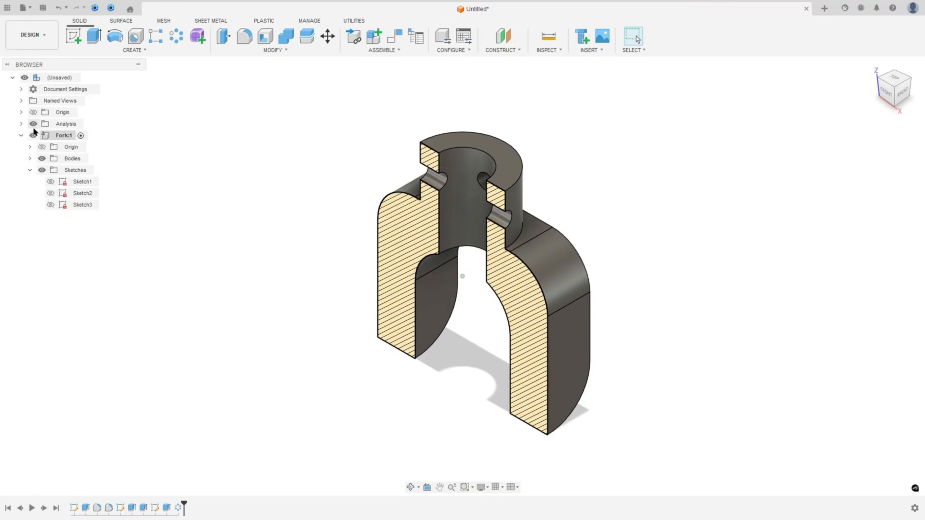
{"action": "left_click", "coordinate": [33, 124]}
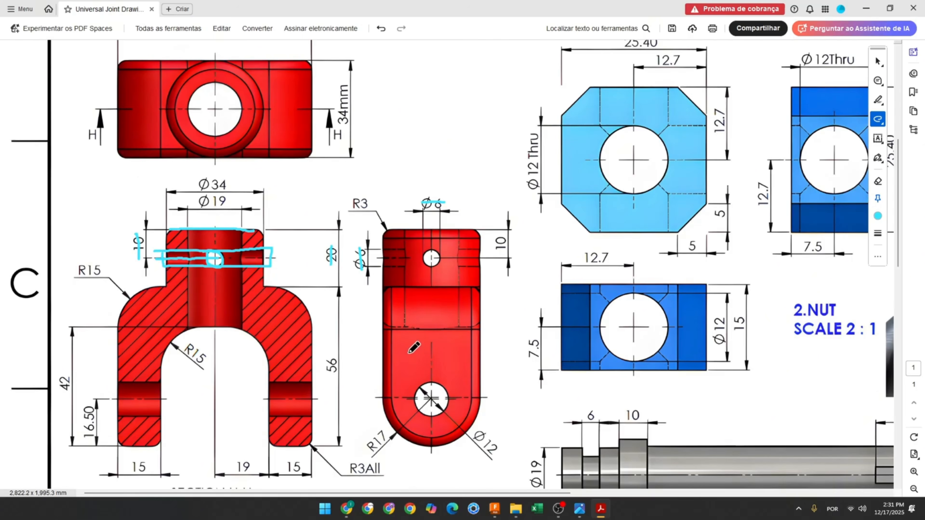
Step: On the PDF drawing, trace the fork arm's hole and rounded end, strike off the Ø12 and 16.50 dimensions, and return to Fusion
{"action": "scroll", "coordinate": [414, 348], "scroll_direction": "down", "scroll_amount": 3}
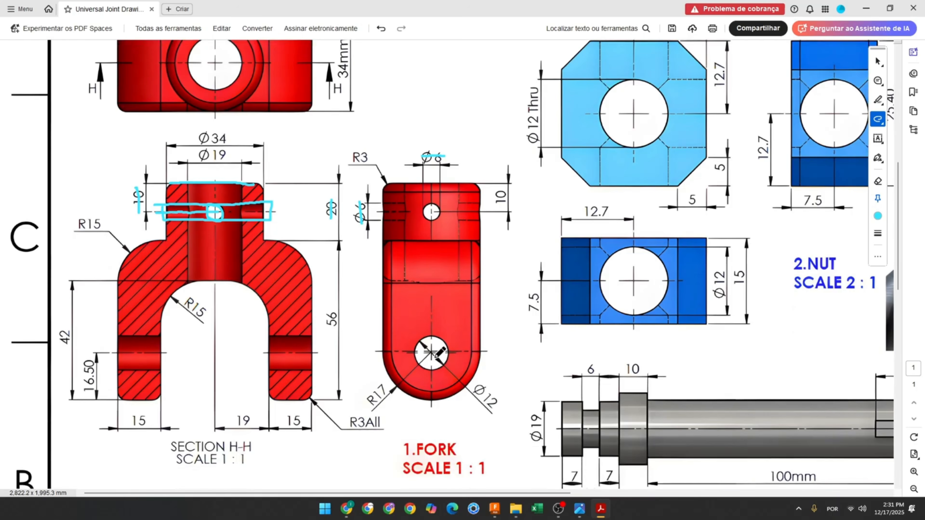
{"action": "mouse_move", "coordinate": [439, 339]}
{"action": "left_mouse_down"}
{"action": "mouse_move", "coordinate": [414, 350]}
{"action": "mouse_move", "coordinate": [450, 359]}
{"action": "mouse_move", "coordinate": [430, 337]}
{"action": "mouse_move", "coordinate": [409, 355]}
{"action": "left_mouse_up"}
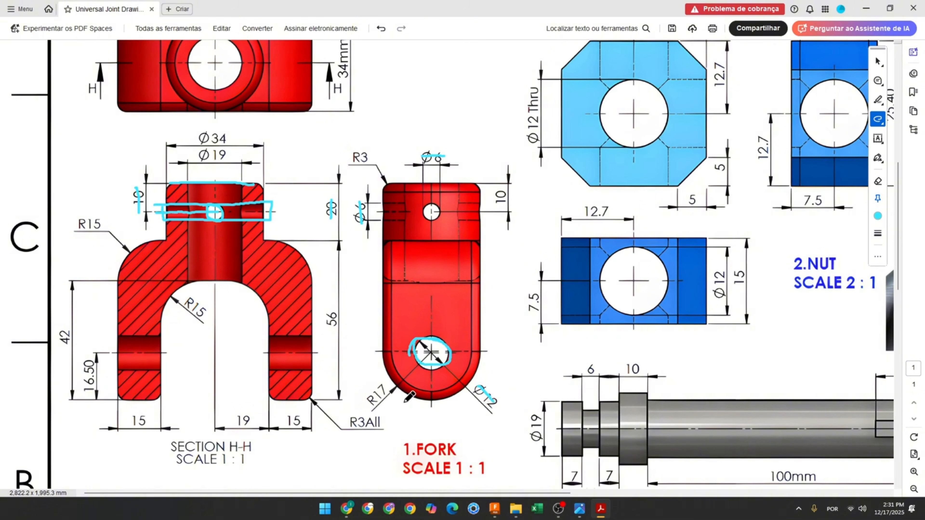
{"action": "scroll", "coordinate": [332, 385], "scroll_direction": "down", "scroll_amount": 1}
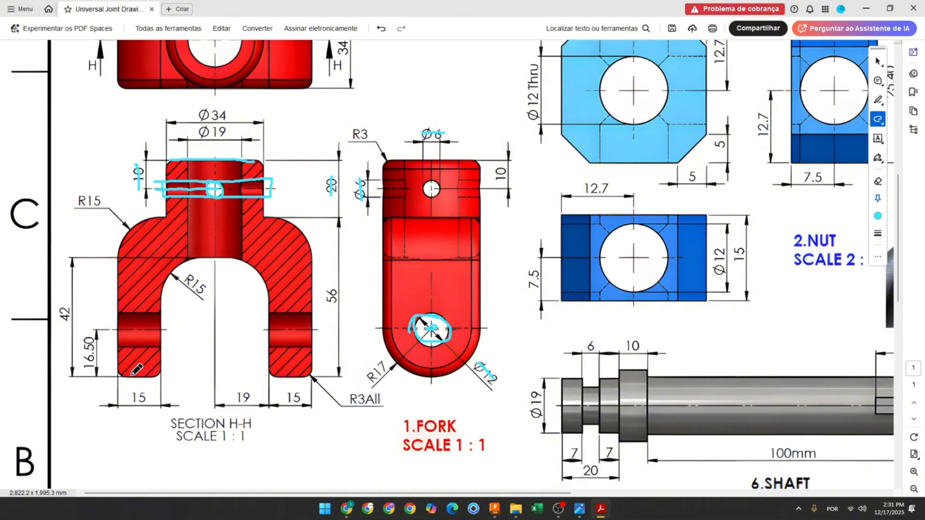
{"action": "left_click_drag", "start_coordinate": [127, 378], "coordinate": [160, 378]}
{"action": "mouse_move", "coordinate": [383, 332]}
{"action": "left_mouse_down"}
{"action": "mouse_move", "coordinate": [398, 365]}
{"action": "mouse_move", "coordinate": [426, 377]}
{"action": "mouse_move", "coordinate": [461, 367]}
{"action": "left_mouse_up"}
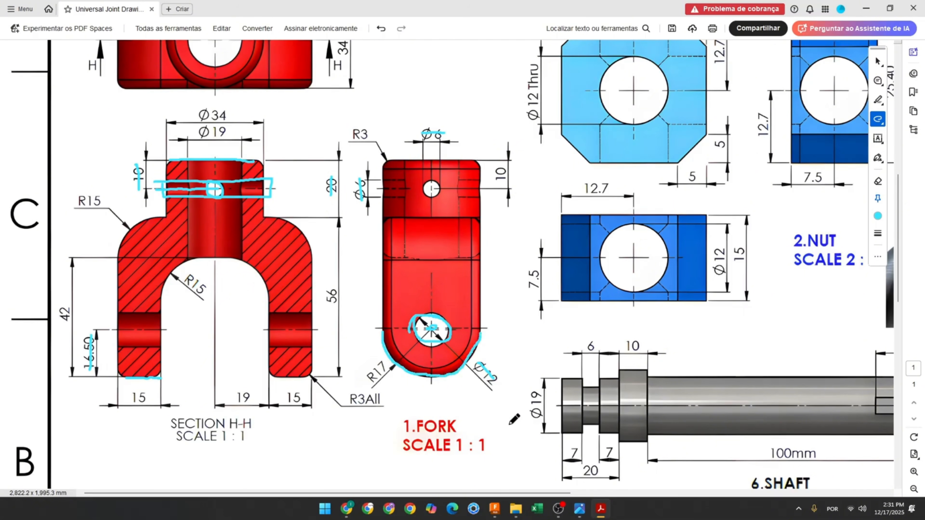
{"action": "left_click", "coordinate": [494, 508]}
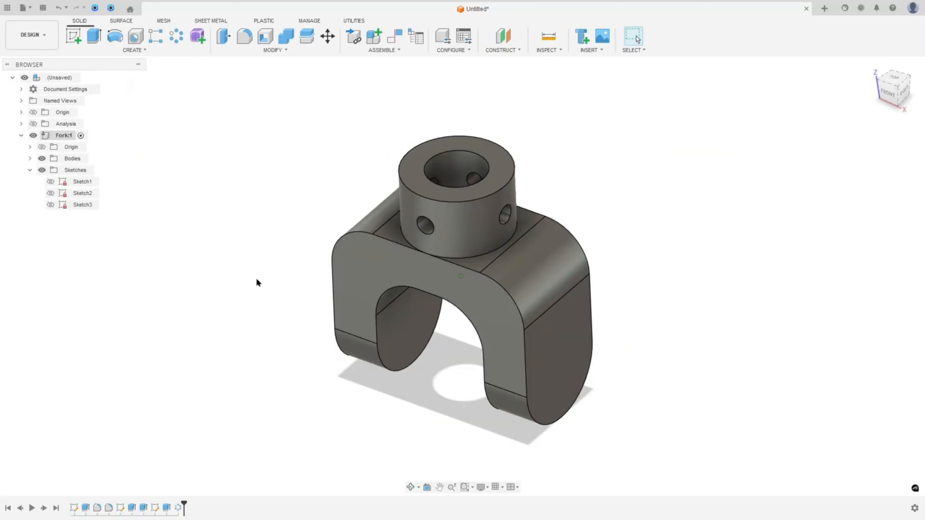
Step: Sketch a 12 mm diameter circle on the right arm's flat outer face, on its vertical centreline, with the dimension placed outside the arm
{"action": "left_click", "coordinate": [73, 37]}
{"action": "left_click", "coordinate": [550, 346]}
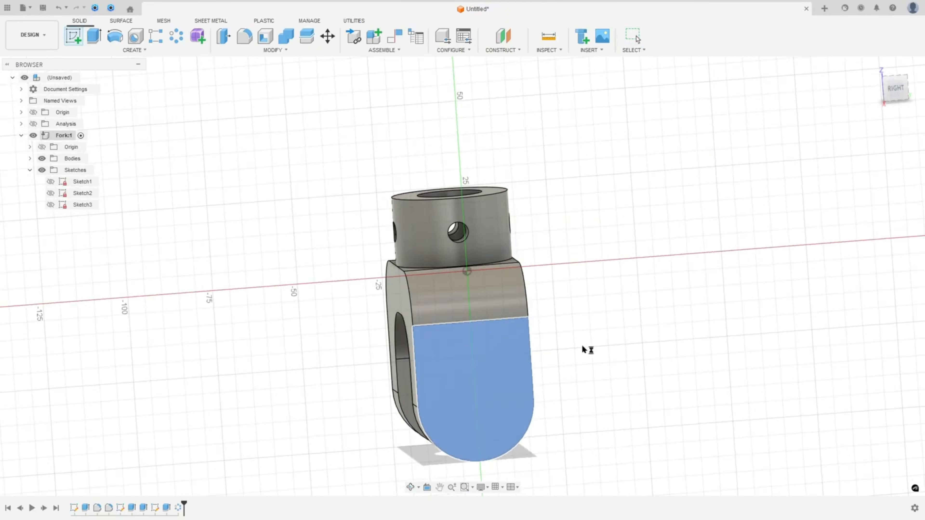
{"action": "left_click", "coordinate": [116, 37]}
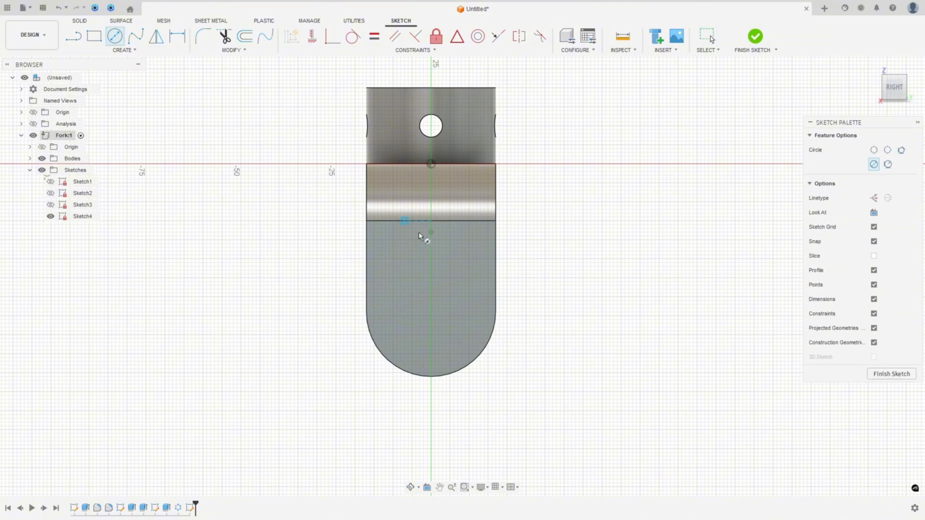
{"action": "left_click", "coordinate": [431, 300]}
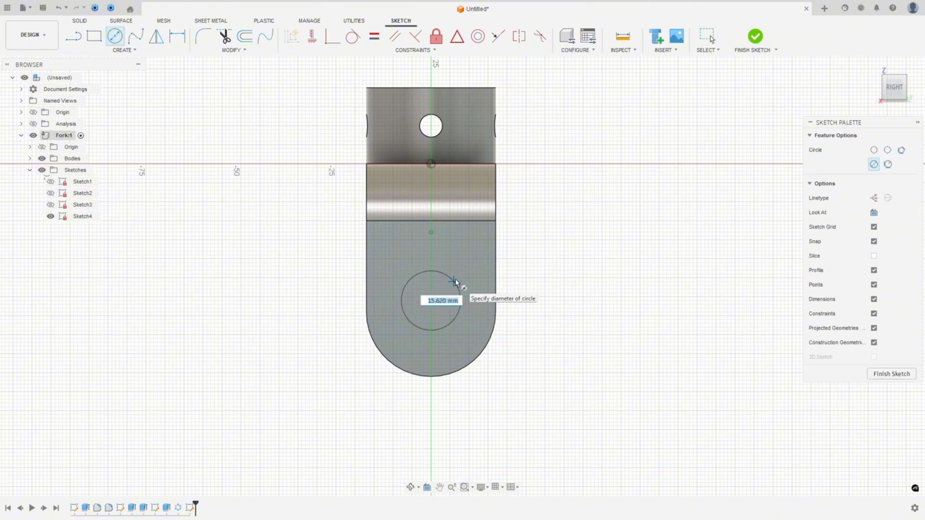
{"action": "key", "text": "Return"}
{"action": "key", "text": "Escape"}
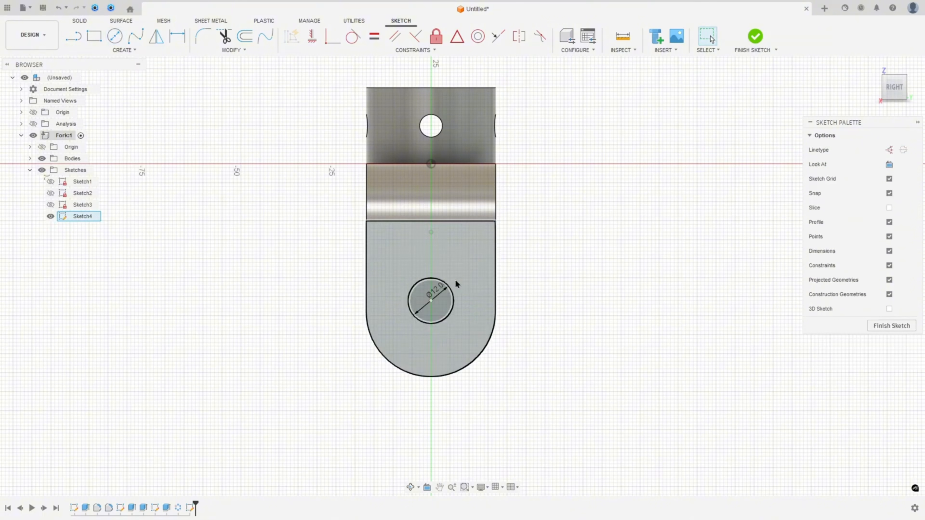
{"action": "mouse_move", "coordinate": [437, 291]}
{"action": "left_mouse_down"}
{"action": "mouse_move", "coordinate": [450, 268]}
{"action": "mouse_move", "coordinate": [514, 267]}
{"action": "left_mouse_up"}
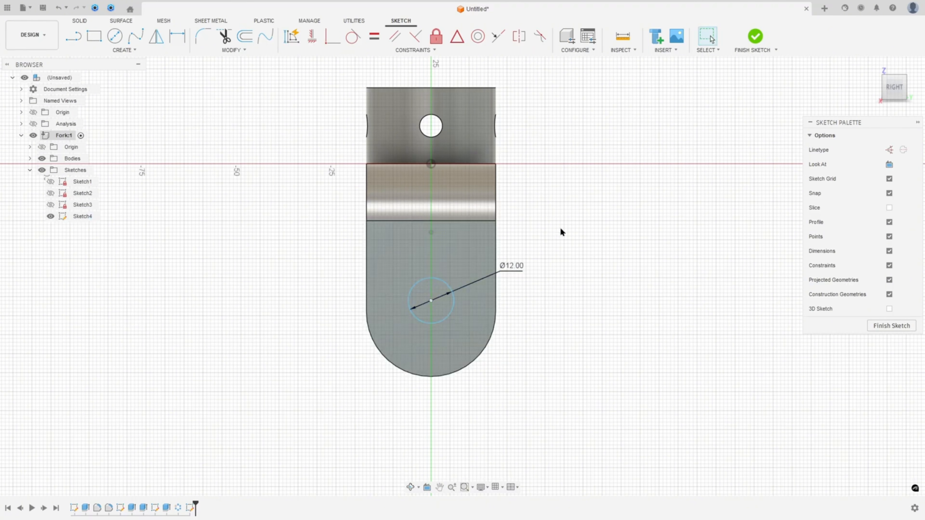
Step: Dimension the Ø12 circle's centre 16.5 mm from the tangent of the arm's rounded end, using the Pick Circle/Arc Tangent option
{"action": "left_click", "coordinate": [177, 36]}
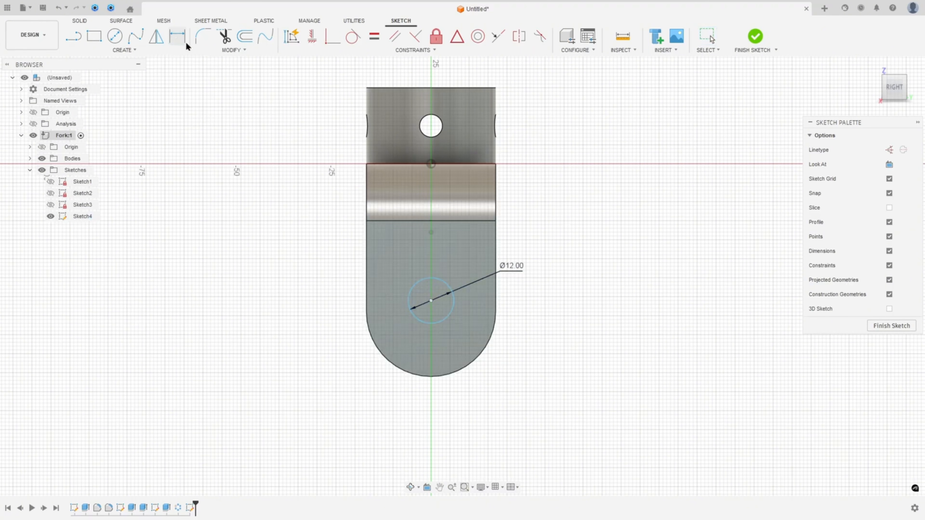
{"action": "right_click", "coordinate": [290, 271]}
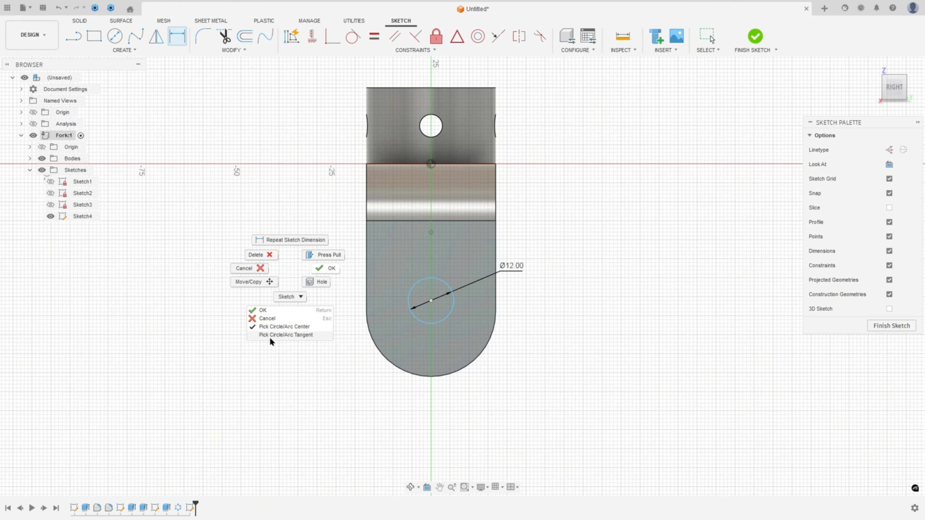
{"action": "left_click", "coordinate": [291, 335]}
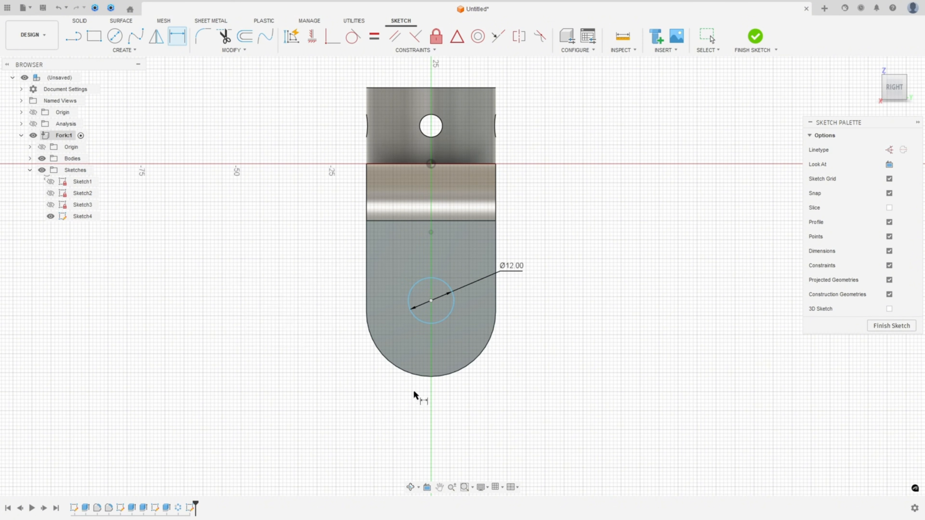
{"action": "left_click", "coordinate": [431, 376]}
{"action": "left_click", "coordinate": [430, 301]}
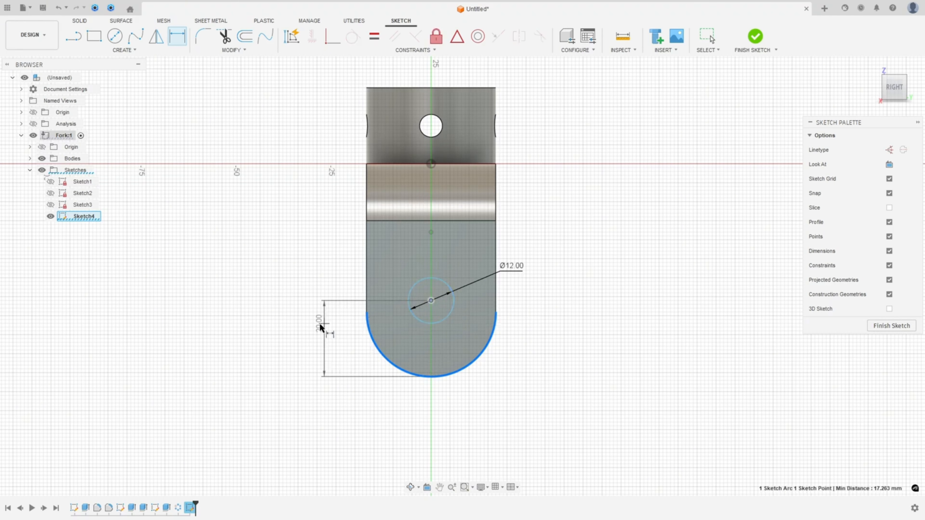
{"action": "left_click", "coordinate": [314, 334]}
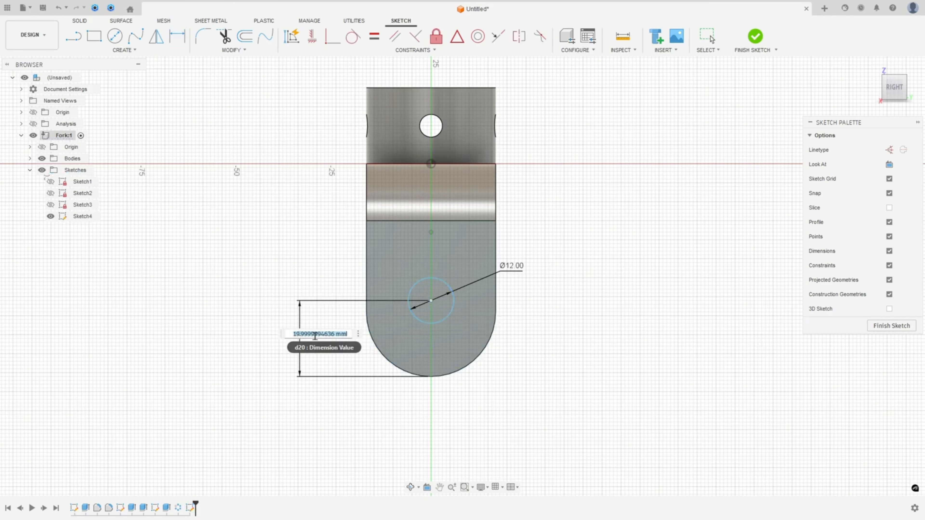
{"action": "type", "text": "16.5"}
{"action": "key", "text": "Return"}
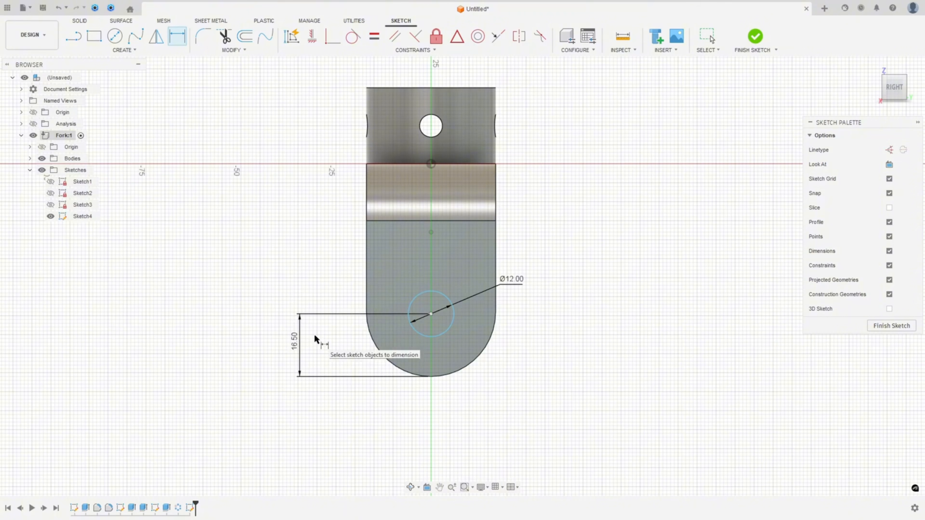
Step: Constrain the Ø12 circle's centre vertically in line with the sketch origin, and finish the sketch
{"action": "left_click", "coordinate": [312, 36]}
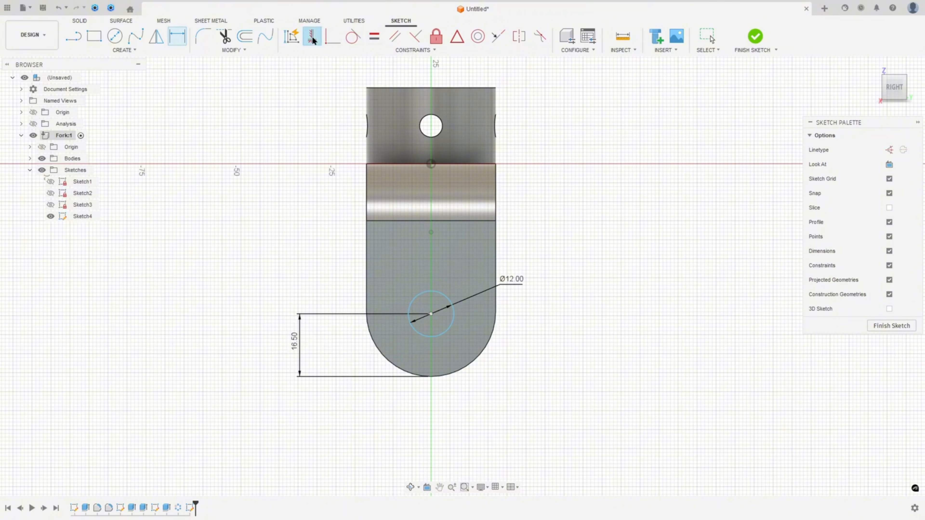
{"action": "left_click", "coordinate": [431, 313]}
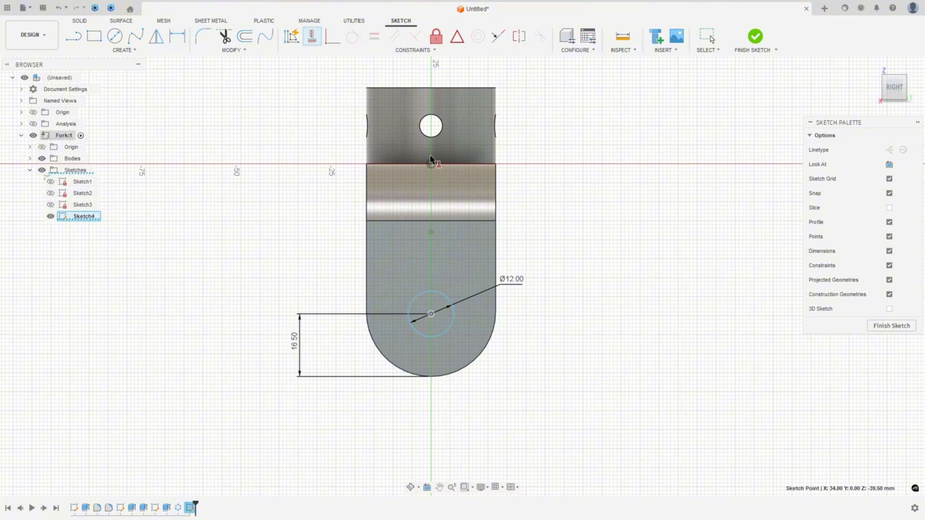
{"action": "left_click", "coordinate": [431, 165]}
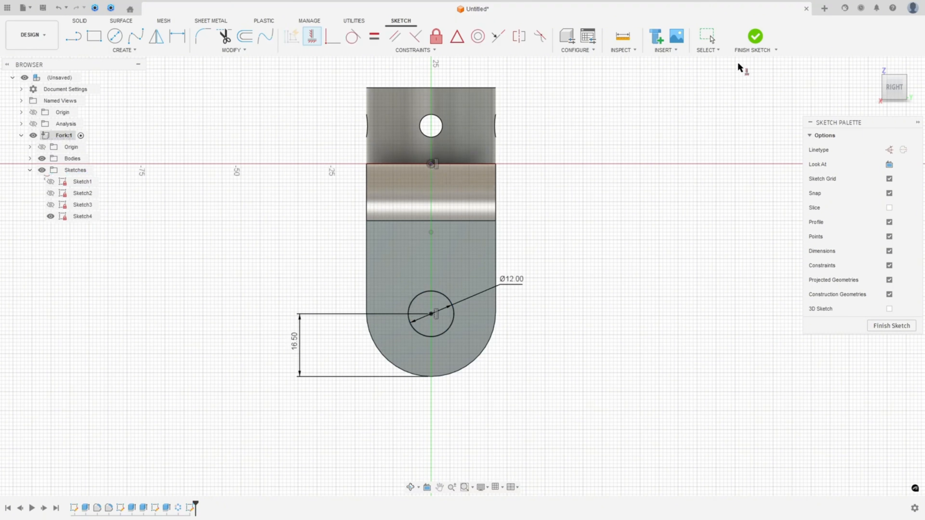
{"action": "left_click", "coordinate": [755, 36]}
Step: Extrude the 12 mm circle as a cut with extent All, flipped inward so it passes through both fork arms
{"action": "left_click", "coordinate": [94, 36]}
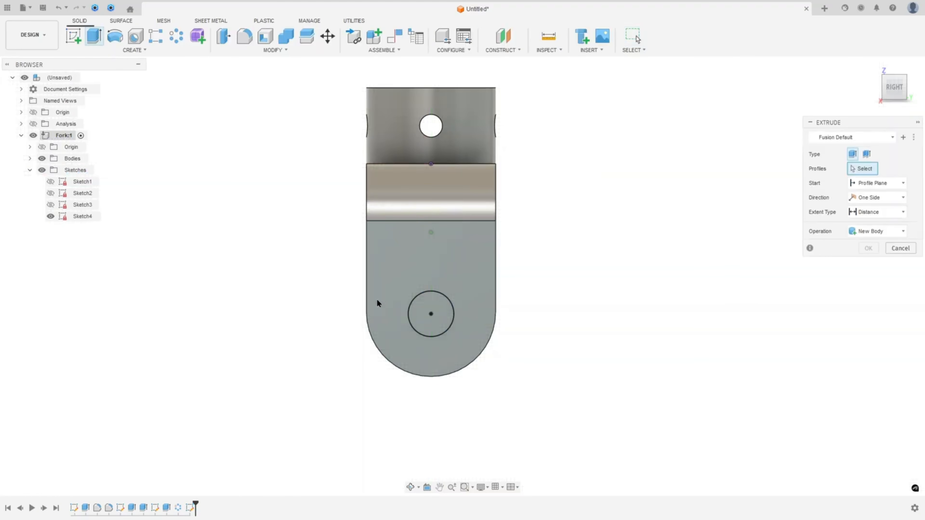
{"action": "left_click", "coordinate": [430, 312]}
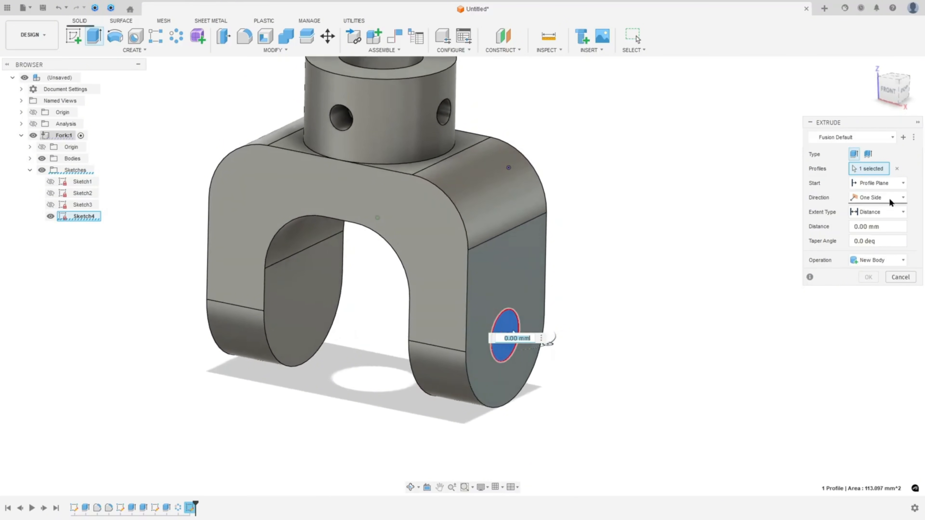
{"action": "left_click", "coordinate": [885, 212]}
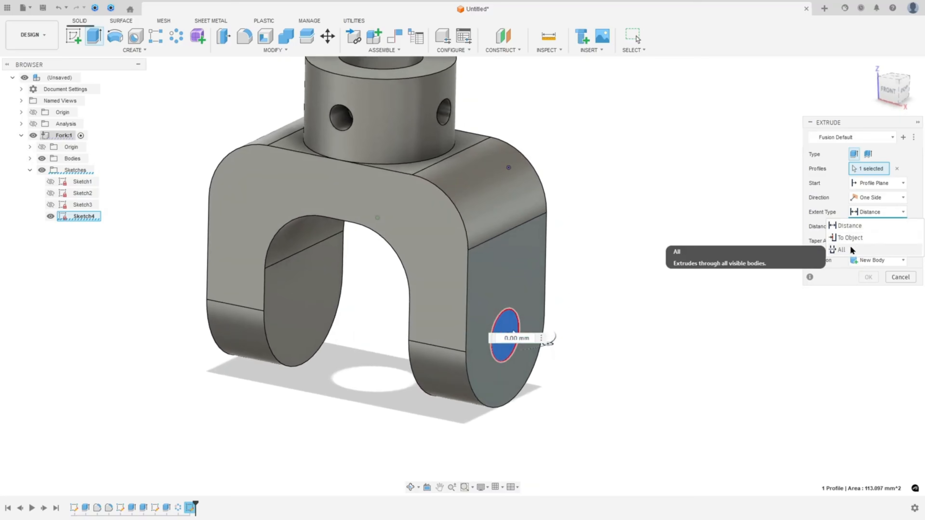
{"action": "left_click", "coordinate": [844, 250]}
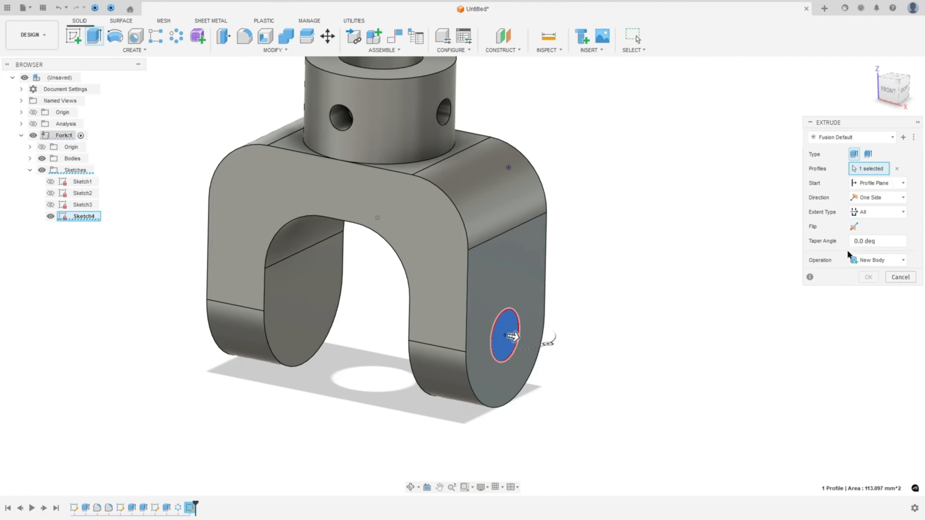
{"action": "left_click", "coordinate": [853, 226]}
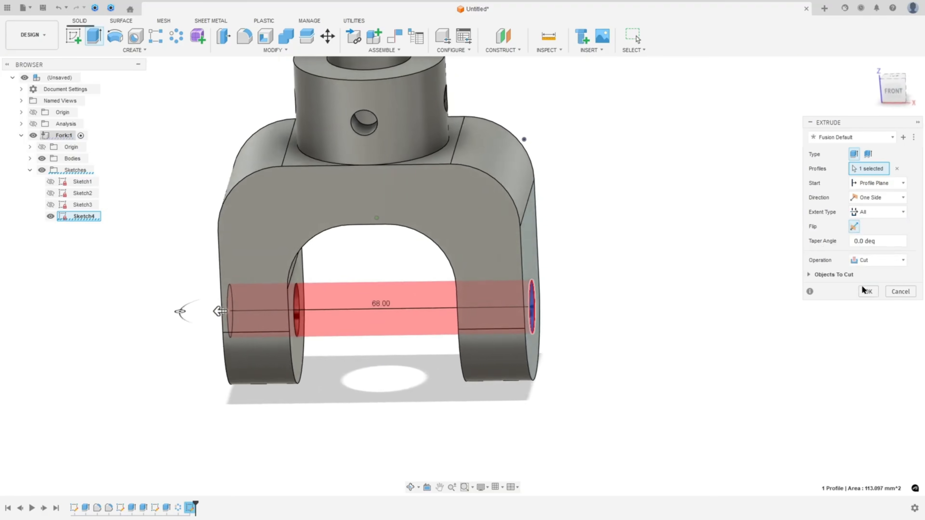
{"action": "left_click", "coordinate": [867, 292]}
{"action": "middle_click_drag", "start_coordinate": [830, 292], "coordinate": [627, 267], "text": "shift"}
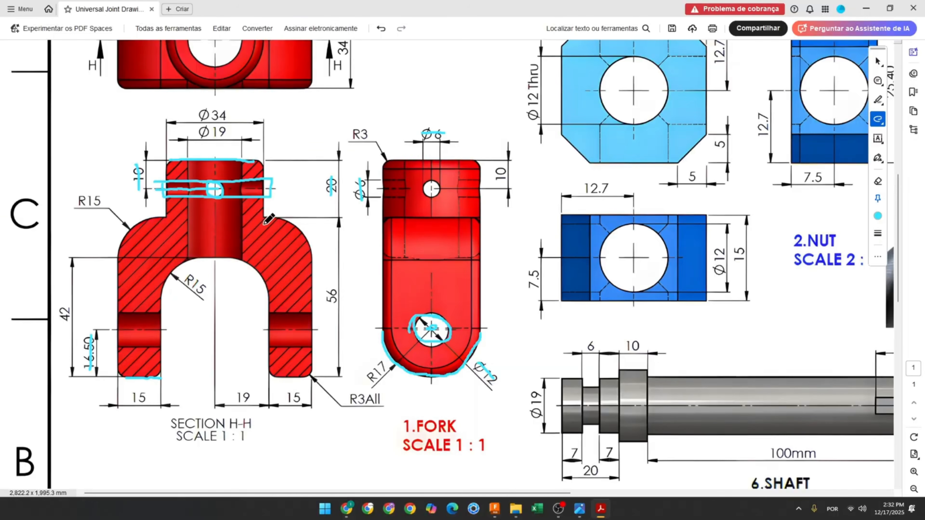
Step: On the PDF drawing, trace the fork arm's side outline, strike off the R3All note, mark the R3 callout, and return to Fusion
{"action": "mouse_move", "coordinate": [383, 217]}
{"action": "left_mouse_down"}
{"action": "mouse_move", "coordinate": [393, 330]}
{"action": "mouse_move", "coordinate": [412, 368]}
{"action": "mouse_move", "coordinate": [469, 351]}
{"action": "mouse_move", "coordinate": [468, 250]}
{"action": "left_mouse_up"}
{"action": "left_click_drag", "start_coordinate": [348, 400], "coordinate": [378, 400]}
{"action": "scroll", "coordinate": [291, 294], "scroll_direction": "up", "scroll_amount": 1}
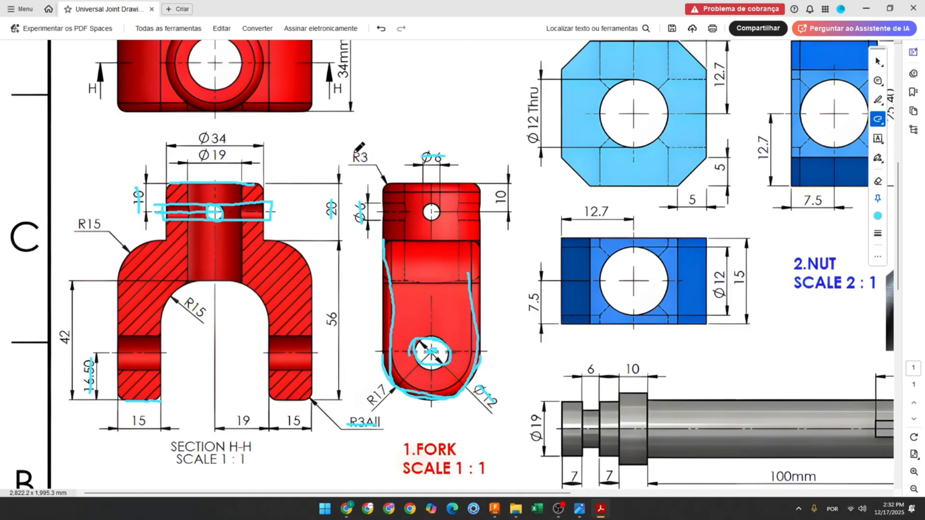
{"action": "mouse_move", "coordinate": [349, 157]}
{"action": "left_mouse_down"}
{"action": "mouse_move", "coordinate": [368, 156]}
{"action": "mouse_move", "coordinate": [383, 190]}
{"action": "left_mouse_up"}
{"action": "left_click", "coordinate": [499, 510]}
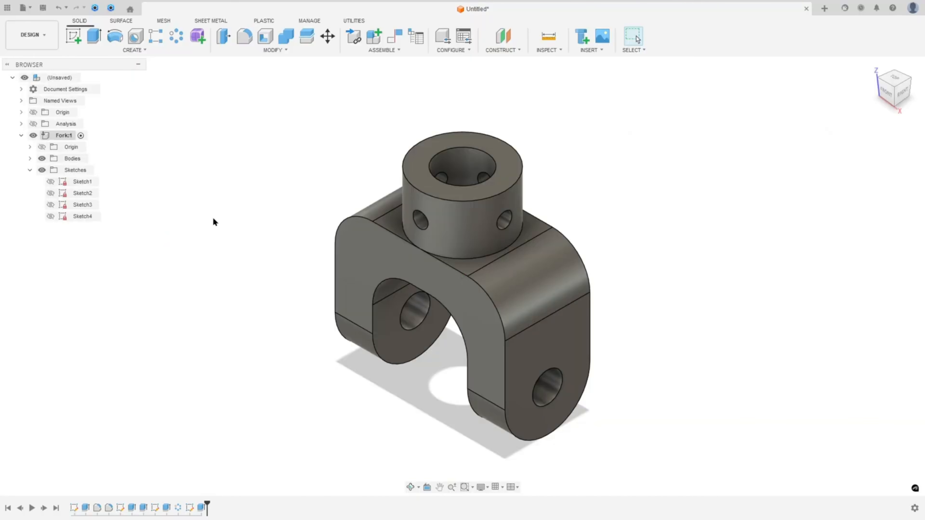
Step: Fillet the tangent edge chains around the fork's outer arm profile and its inner arch with a 3 mm radius
{"action": "left_click", "coordinate": [245, 37]}
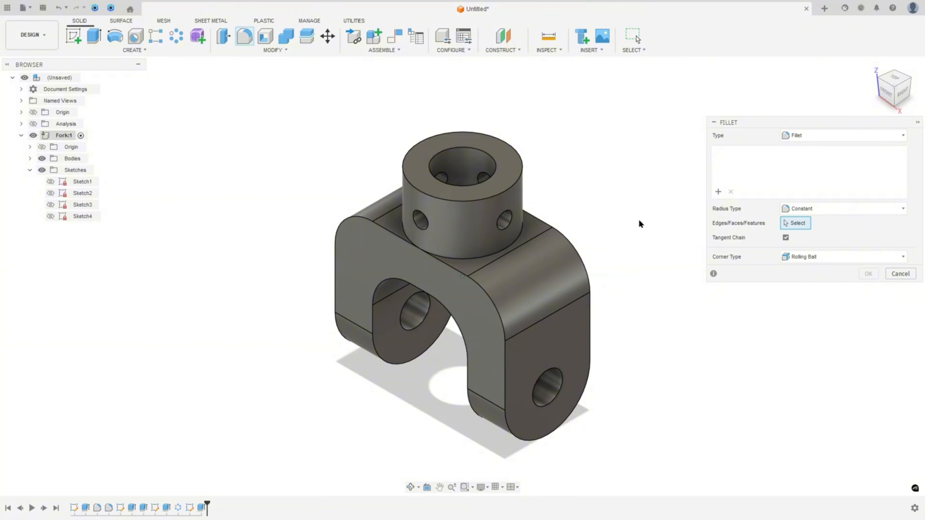
{"action": "left_click", "coordinate": [489, 299]}
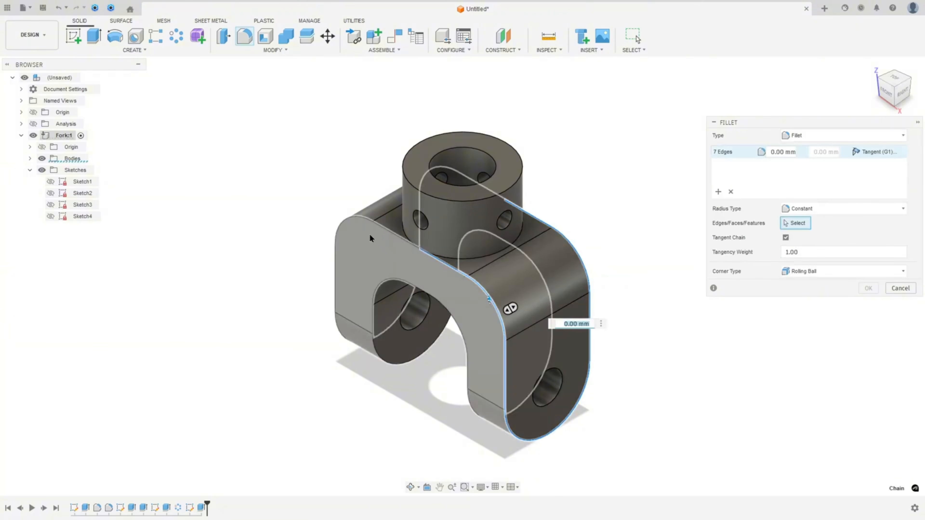
{"action": "left_click", "coordinate": [372, 221]}
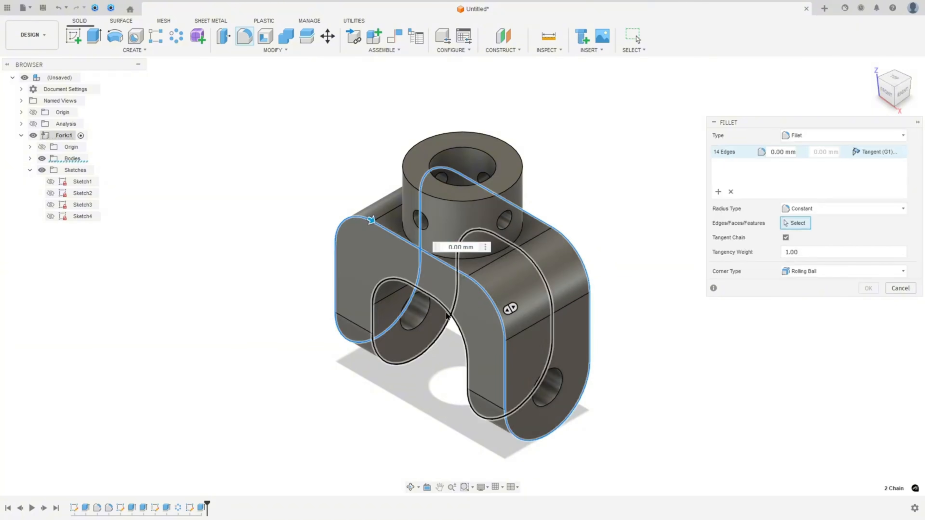
{"action": "left_click", "coordinate": [378, 358]}
{"action": "middle_click_drag", "start_coordinate": [375, 356], "coordinate": [716, 265], "text": "shift"}
{"action": "key", "text": "Return"}
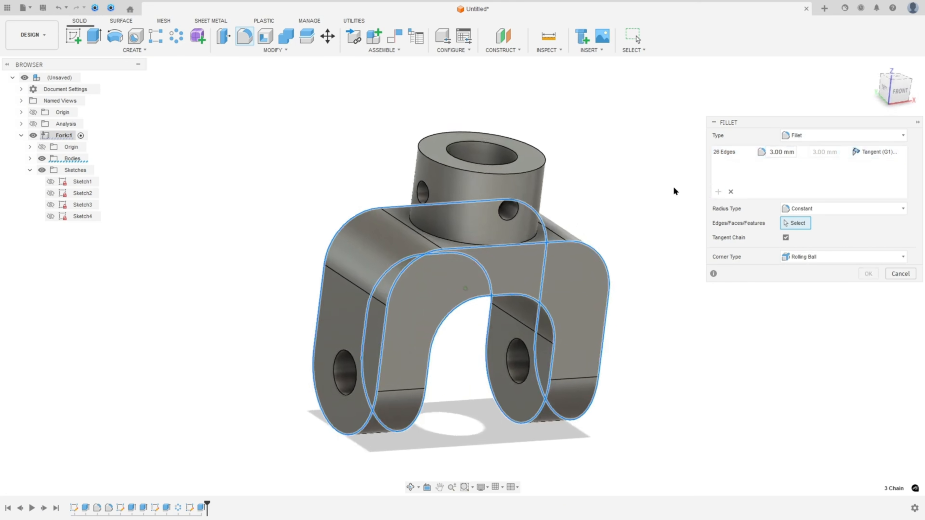
Step: Add the hub's outer top edge to the fillet as a second set with a 3 mm radius, and complete the fillet
{"action": "middle_click_drag", "start_coordinate": [674, 192], "coordinate": [553, 178], "text": "shift"}
{"action": "left_click", "coordinate": [553, 178]}
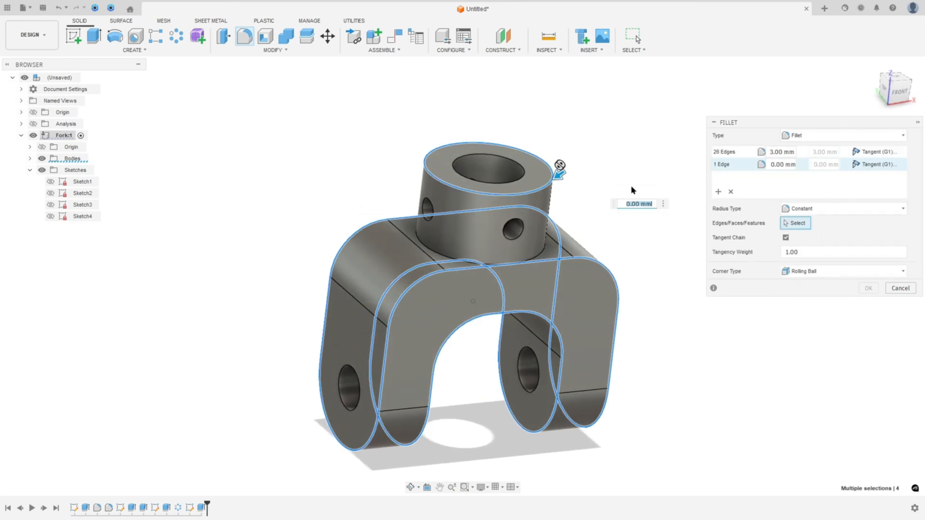
{"action": "type", "text": "3"}
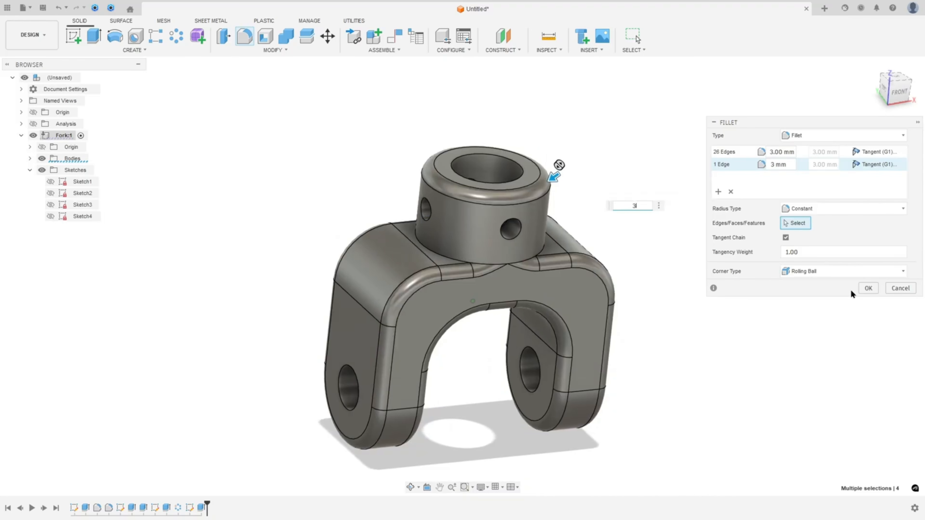
{"action": "left_click", "coordinate": [868, 288]}
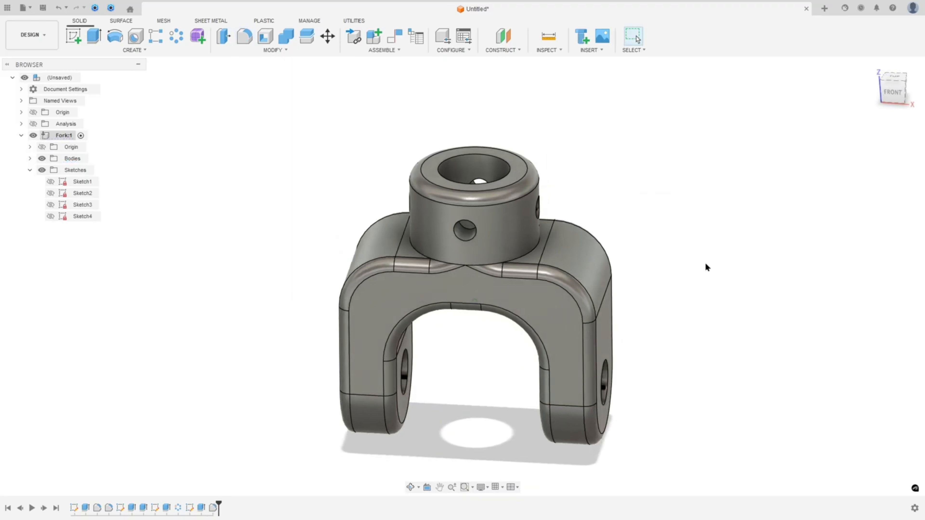
{"action": "middle_click_drag", "start_coordinate": [705, 262], "coordinate": [720, 218], "text": "shift"}
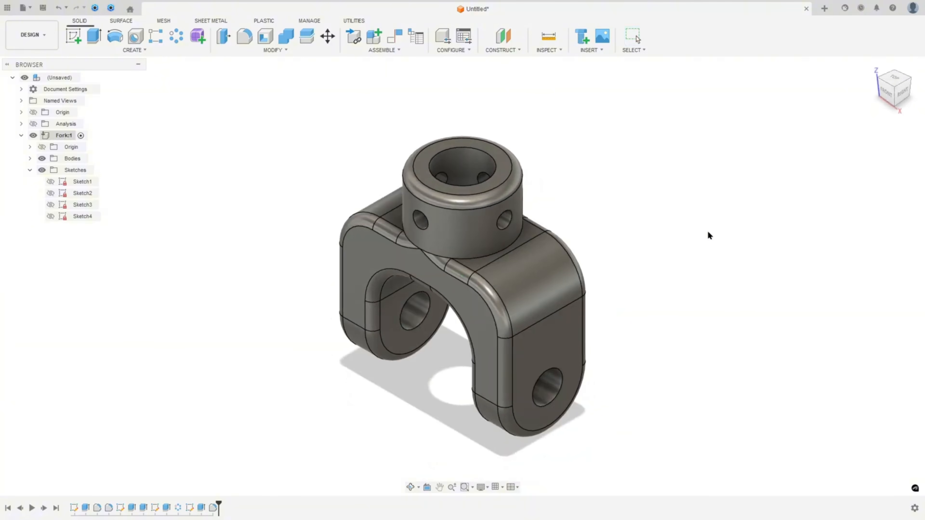
Step: Apply the Paint - Enamel Glossy (Red) appearance to the fork body
{"action": "key", "text": "a"}
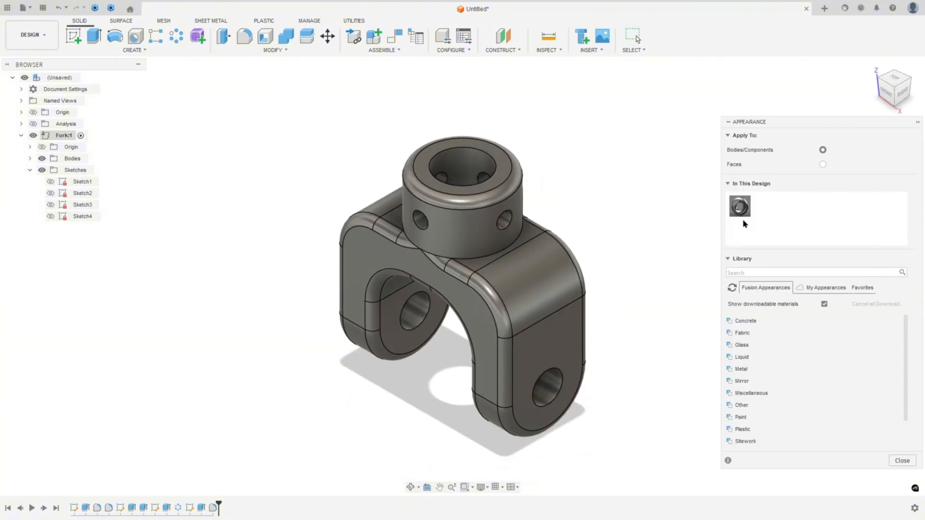
{"action": "scroll", "coordinate": [750, 357], "scroll_direction": "down", "scroll_amount": 3}
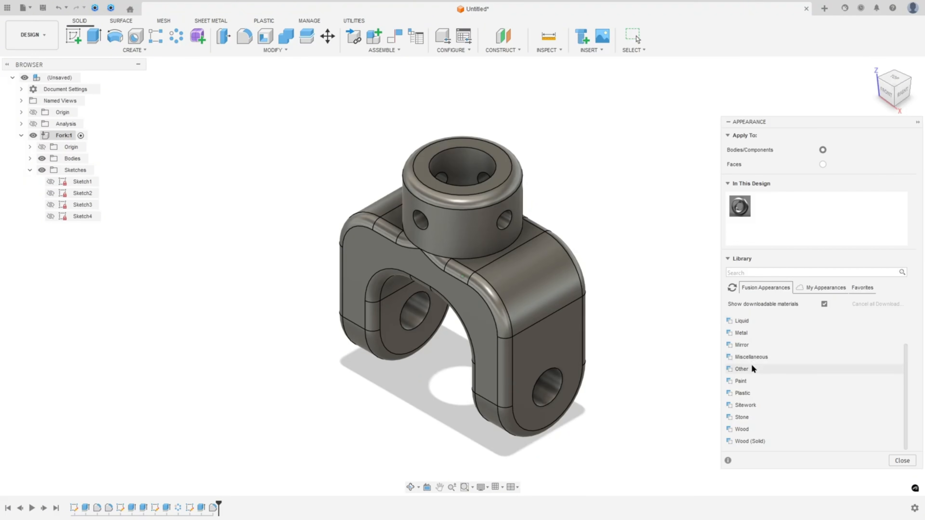
{"action": "left_click", "coordinate": [744, 382]}
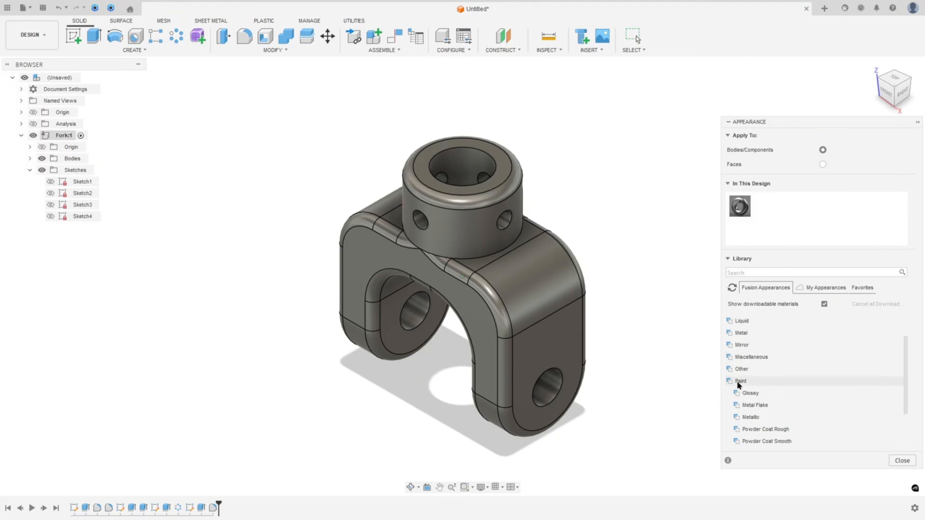
{"action": "left_click", "coordinate": [747, 393]}
{"action": "scroll", "coordinate": [748, 397], "scroll_direction": "down", "scroll_amount": 5}
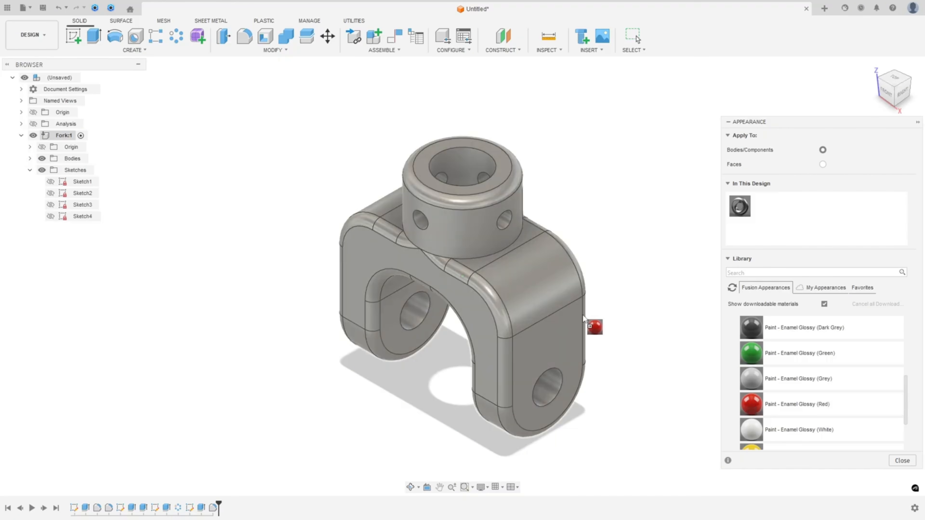
{"action": "left_click_drag", "start_coordinate": [751, 404], "coordinate": [578, 316]}
Step: Edit the fork's enamel paint colour to a brighter, more saturated red and close the appearance settings
{"action": "double_click", "coordinate": [765, 209]}
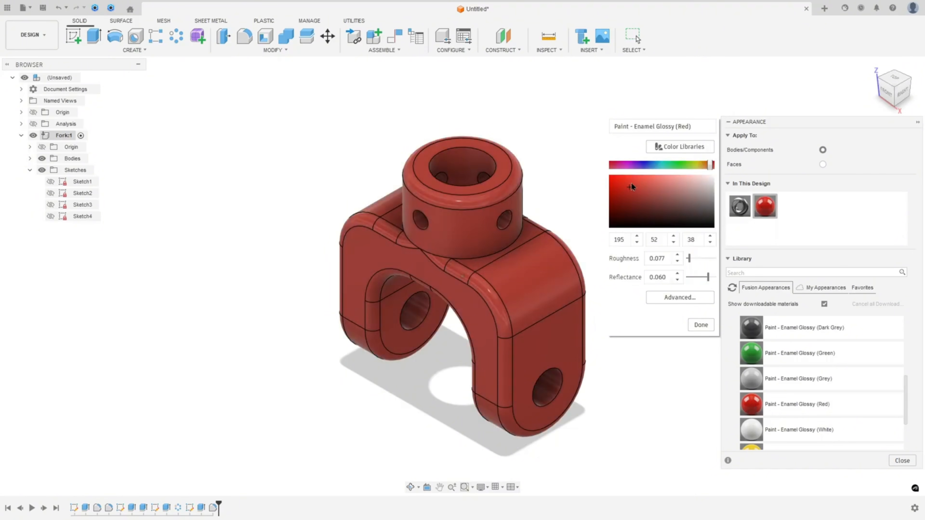
{"action": "left_click", "coordinate": [700, 325]}
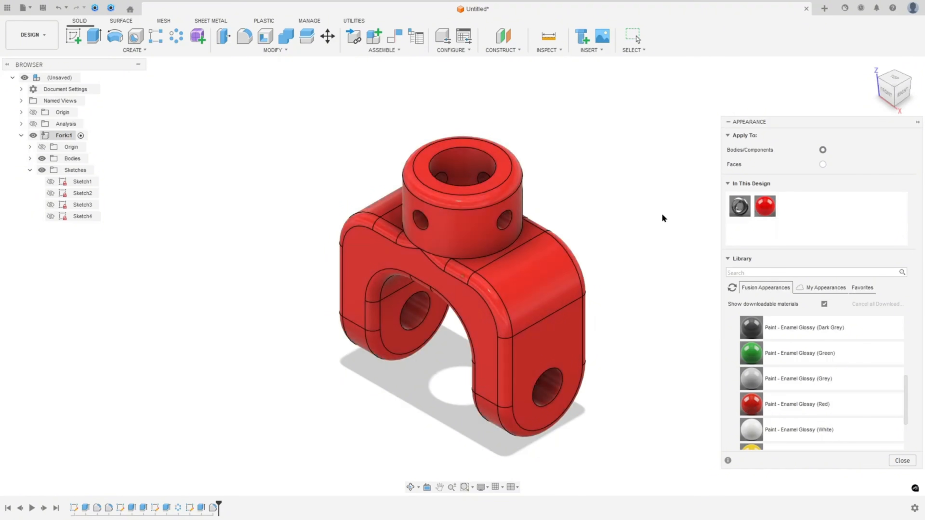
{"action": "key", "text": "Escape"}
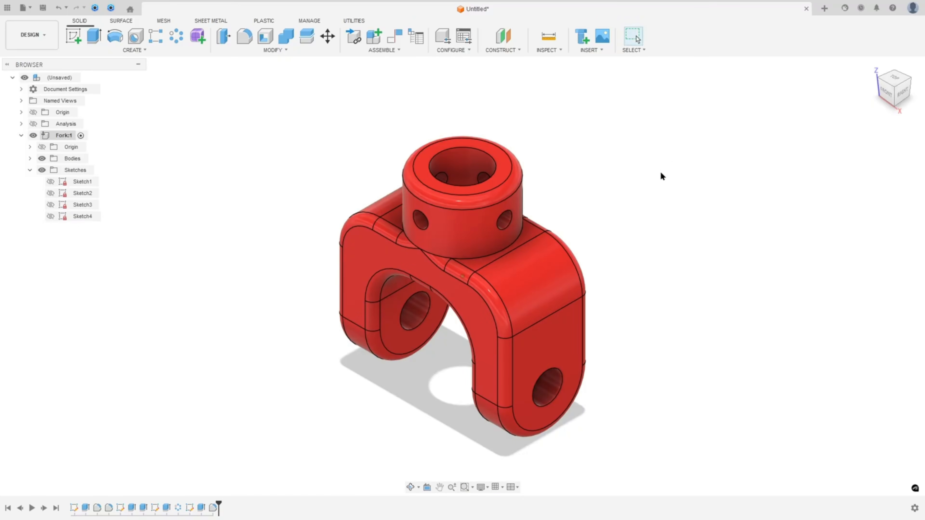
{"action": "middle_click_drag", "start_coordinate": [661, 174], "coordinate": [651, 174], "text": "shift"}
Step: Collapse the Fork component, save the design as Universal Joint, and activate the top-level assembly
{"action": "left_click", "coordinate": [21, 135]}
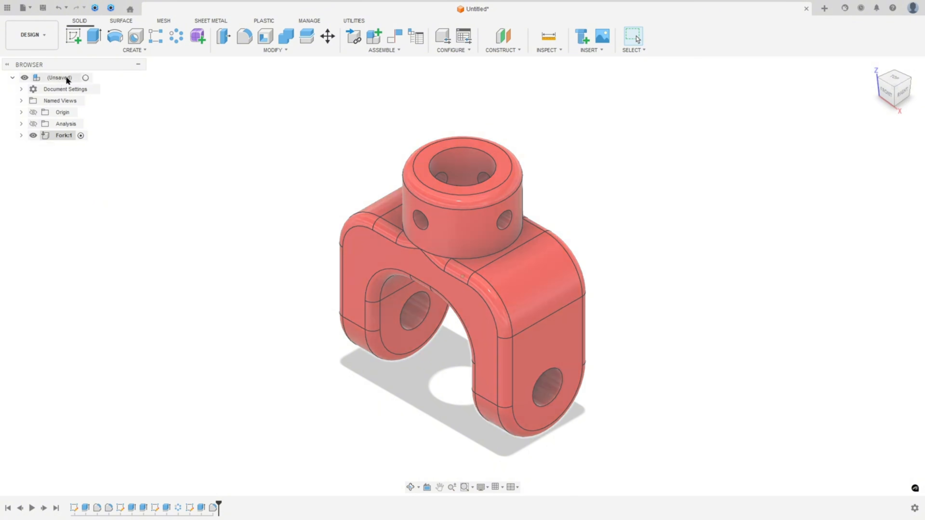
{"action": "left_click", "coordinate": [43, 8]}
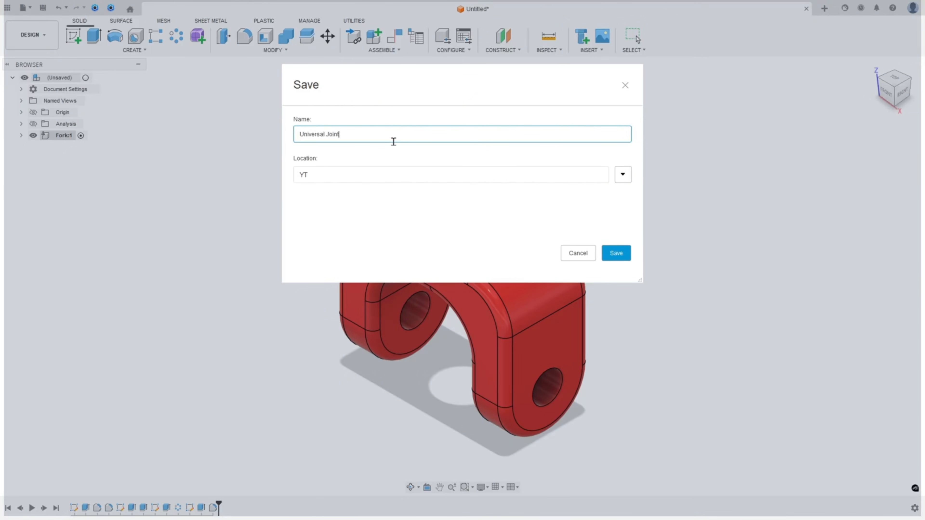
{"action": "key", "text": "Return"}
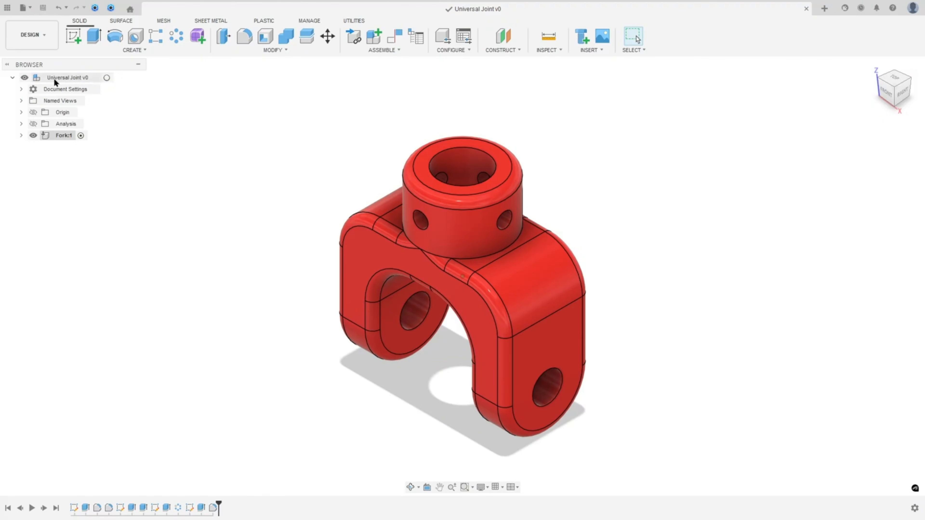
{"action": "left_click", "coordinate": [106, 77]}
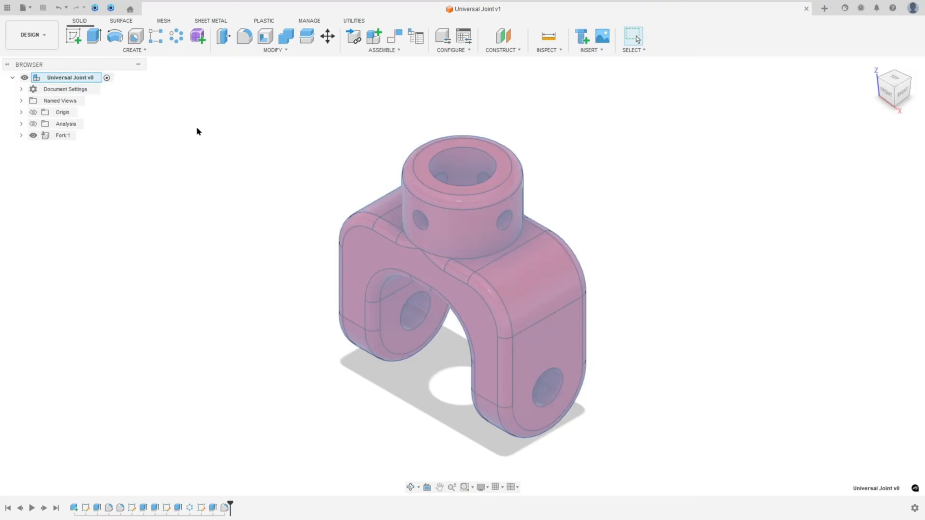
Step: Copy the Fork component and paste a second instance of it into the top-level assembly
{"action": "left_click", "coordinate": [55, 135]}
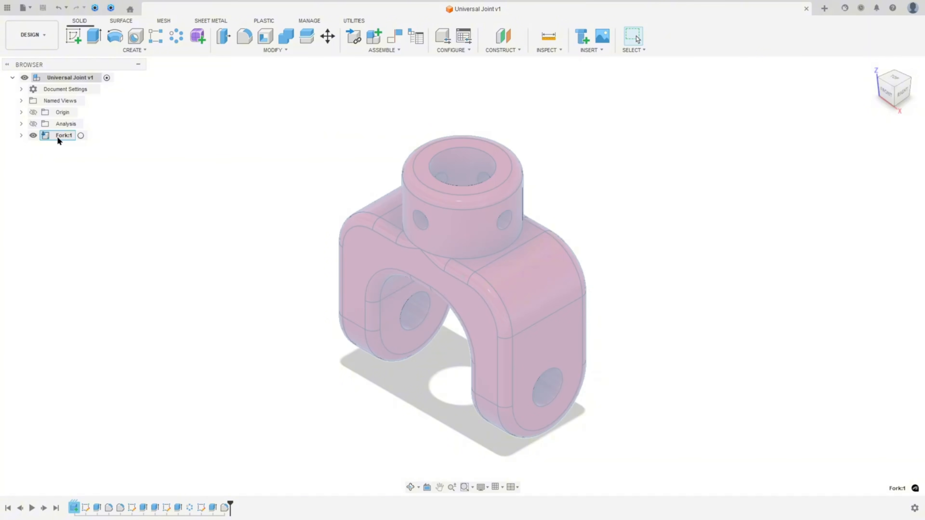
{"action": "right_click", "coordinate": [57, 135]}
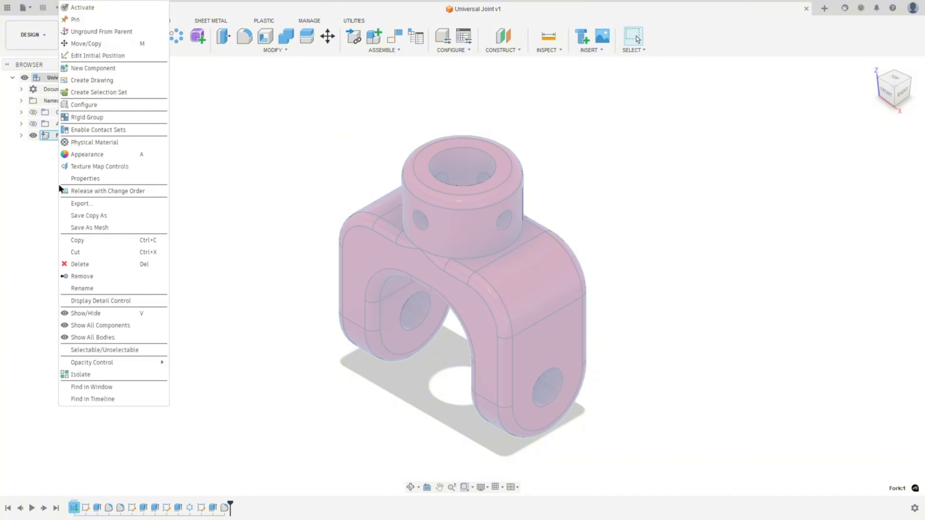
{"action": "left_click", "coordinate": [78, 241]}
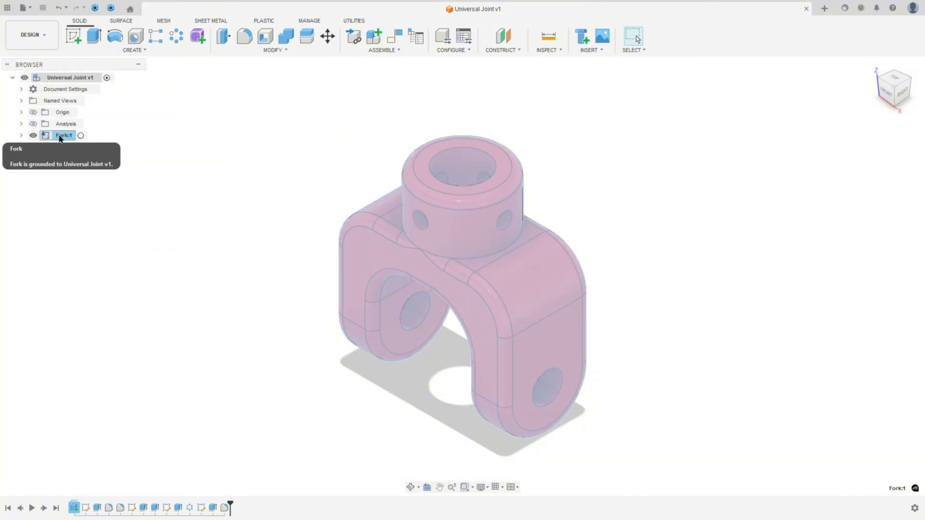
{"action": "right_click", "coordinate": [58, 135]}
{"action": "left_click", "coordinate": [78, 265]}
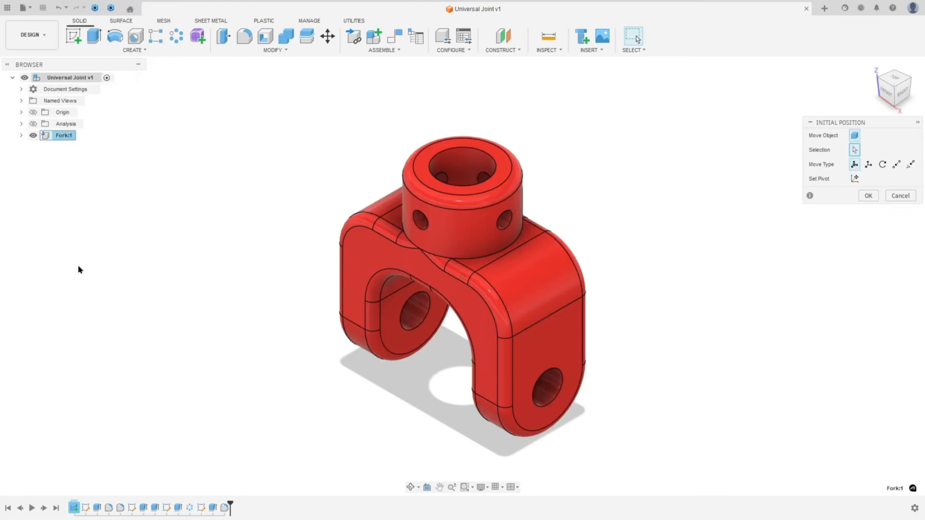
Step: Offset the pasted Fork by -85 mm along X and accept its initial position
{"action": "left_click_drag", "start_coordinate": [487, 286], "coordinate": [248, 223]}
{"action": "scroll", "coordinate": [226, 239], "scroll_direction": "down", "scroll_amount": 1}
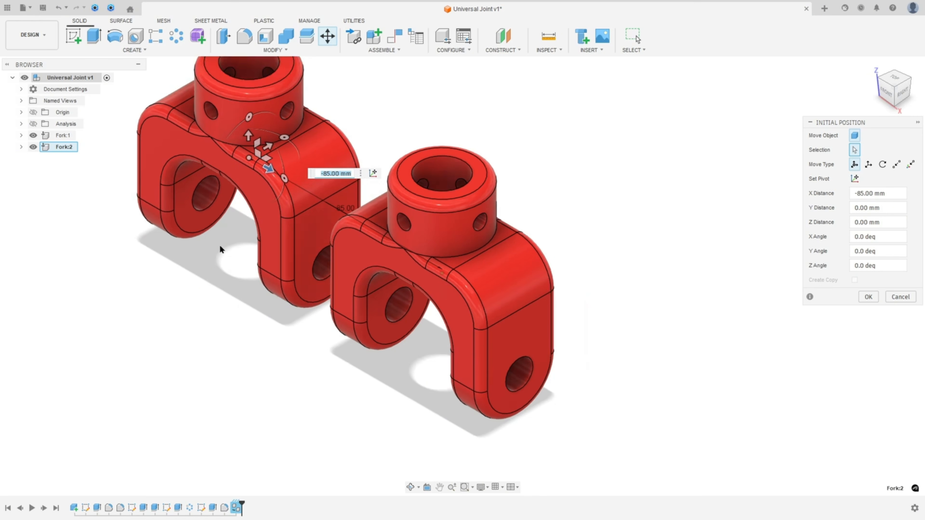
{"action": "middle_click_drag", "start_coordinate": [200, 248], "coordinate": [248, 333]}
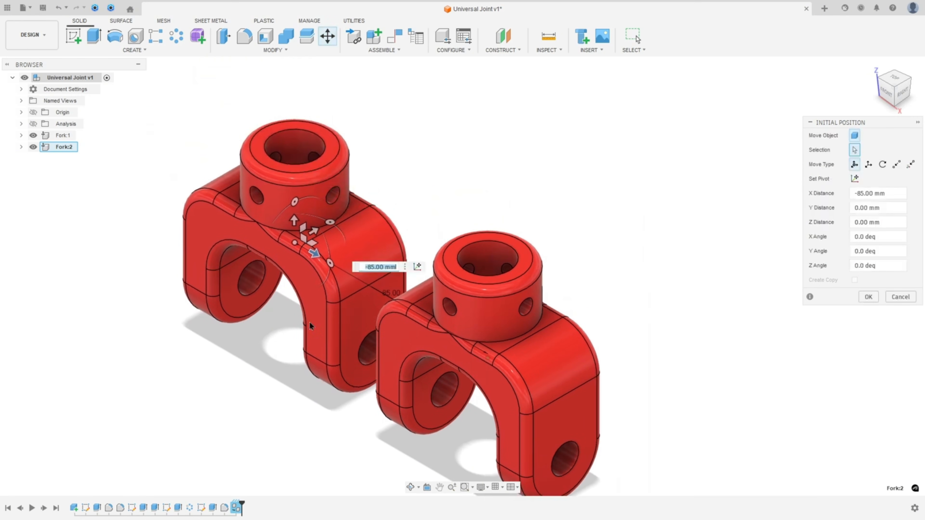
{"action": "left_click", "coordinate": [868, 297]}
{"action": "scroll", "coordinate": [673, 306], "scroll_direction": "down", "scroll_amount": 2}
{"action": "middle_click_drag", "start_coordinate": [657, 304], "coordinate": [687, 299]}
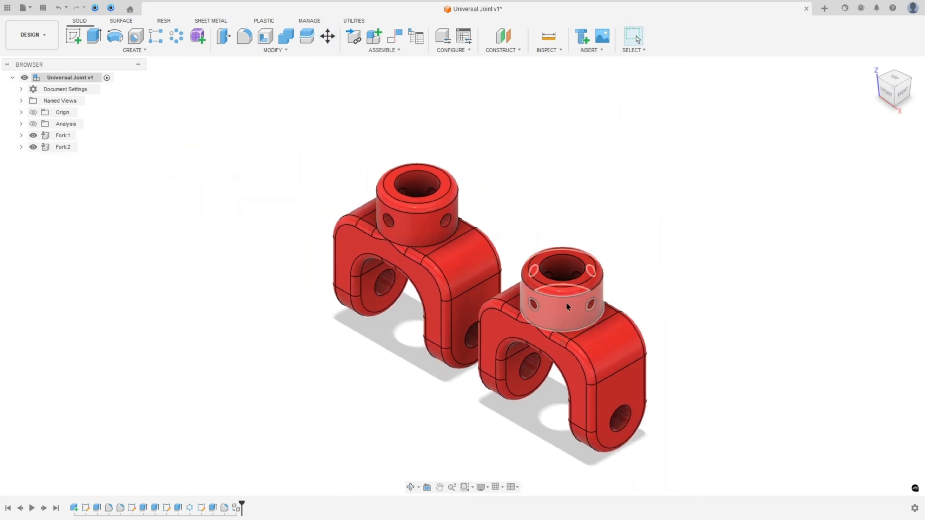
Step: Switch to the PDF drawing and mark the 2.NUT label with a small freehand arrow
{"action": "key", "text": "F6"}
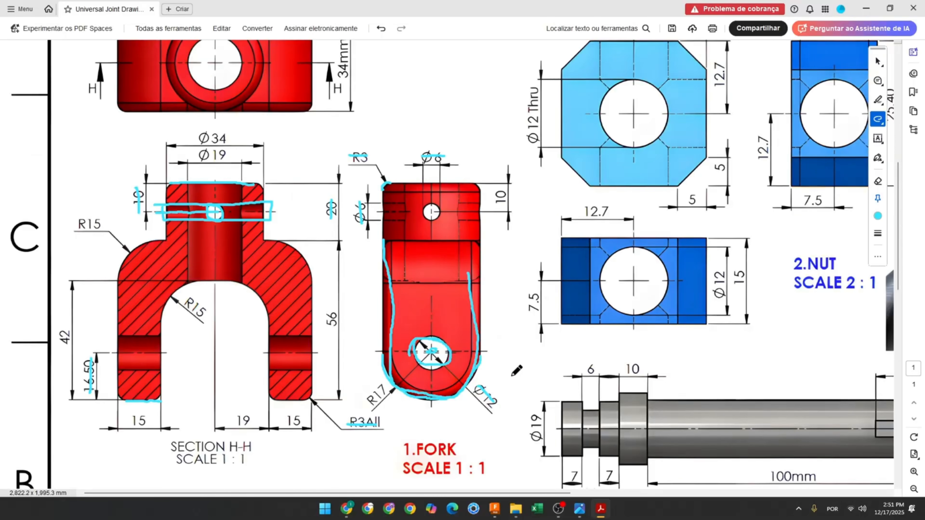
{"action": "scroll", "coordinate": [736, 341], "scroll_direction": "down", "scroll_amount": 3, "text": "ctrl"}
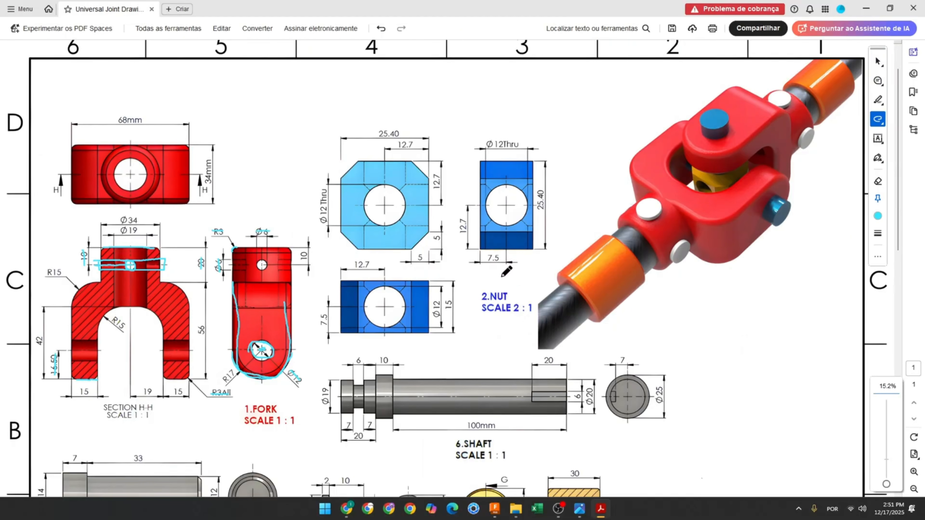
{"action": "left_click_drag", "start_coordinate": [471, 287], "coordinate": [480, 288]}
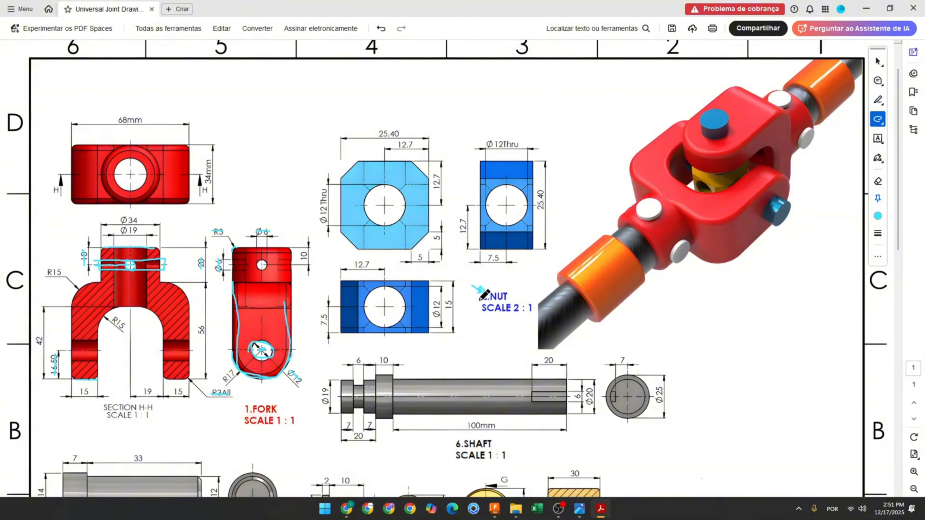
{"action": "scroll", "coordinate": [415, 264], "scroll_direction": "up", "scroll_amount": 2, "text": "ctrl"}
{"action": "scroll", "coordinate": [418, 261], "scroll_direction": "up", "scroll_amount": 1}
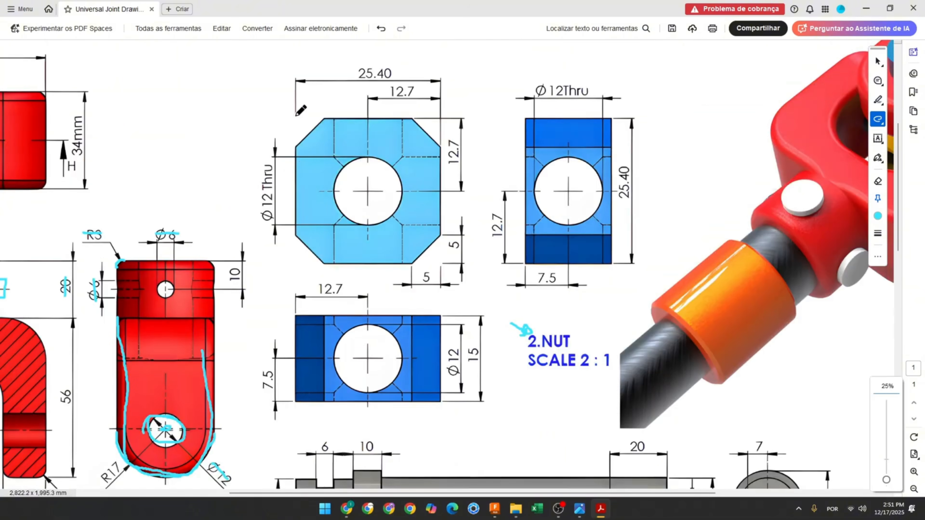
Step: Trace the nut's square outline and hole freehand, and mark its 25.40, Ø12 Thru and 15 dimensions
{"action": "mouse_move", "coordinate": [296, 122]}
{"action": "left_mouse_down"}
{"action": "mouse_move", "coordinate": [291, 267]}
{"action": "mouse_move", "coordinate": [448, 261]}
{"action": "mouse_move", "coordinate": [445, 157]}
{"action": "mouse_move", "coordinate": [431, 121]}
{"action": "mouse_move", "coordinate": [295, 119]}
{"action": "left_mouse_up"}
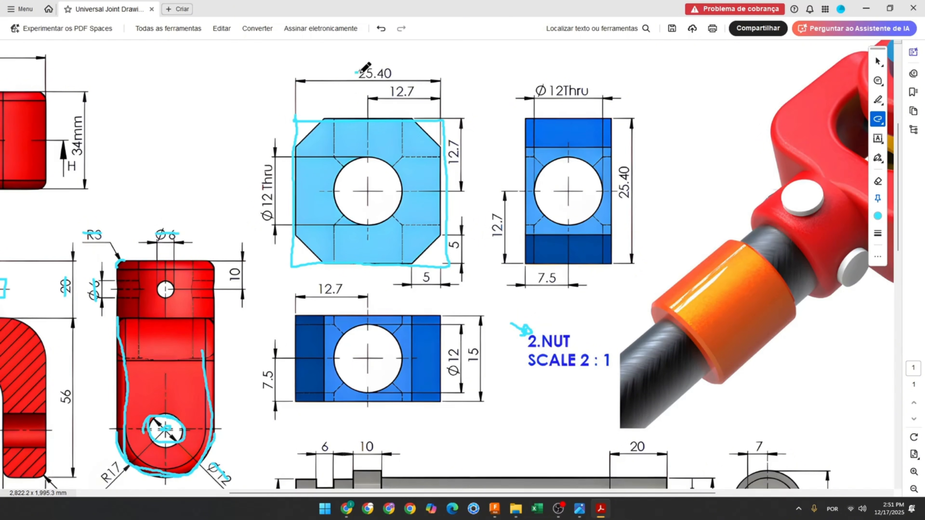
{"action": "left_click_drag", "start_coordinate": [356, 72], "coordinate": [394, 72]}
{"action": "mouse_move", "coordinate": [371, 158]}
{"action": "left_mouse_down"}
{"action": "mouse_move", "coordinate": [335, 175]}
{"action": "mouse_move", "coordinate": [338, 211]}
{"action": "mouse_move", "coordinate": [387, 222]}
{"action": "left_mouse_up"}
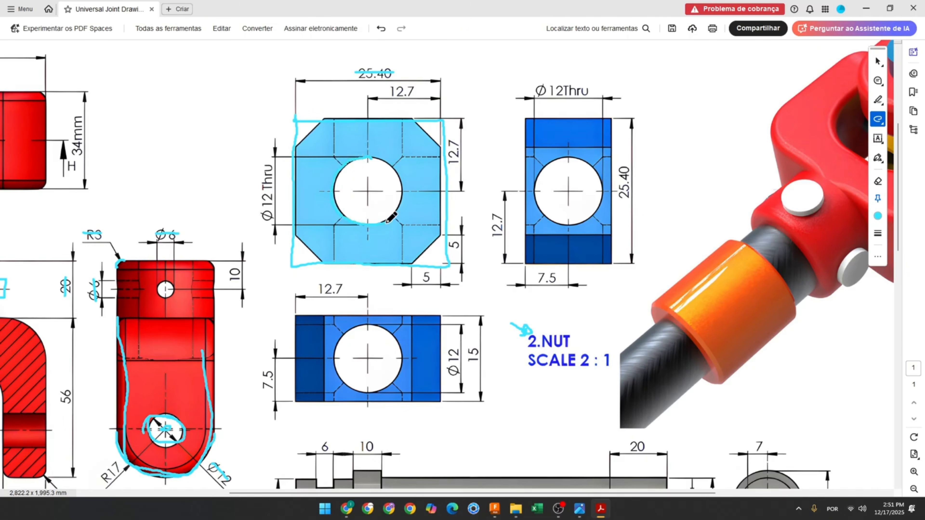
{"action": "left_click_drag", "start_coordinate": [398, 169], "coordinate": [379, 163]}
{"action": "left_click_drag", "start_coordinate": [268, 162], "coordinate": [267, 235]}
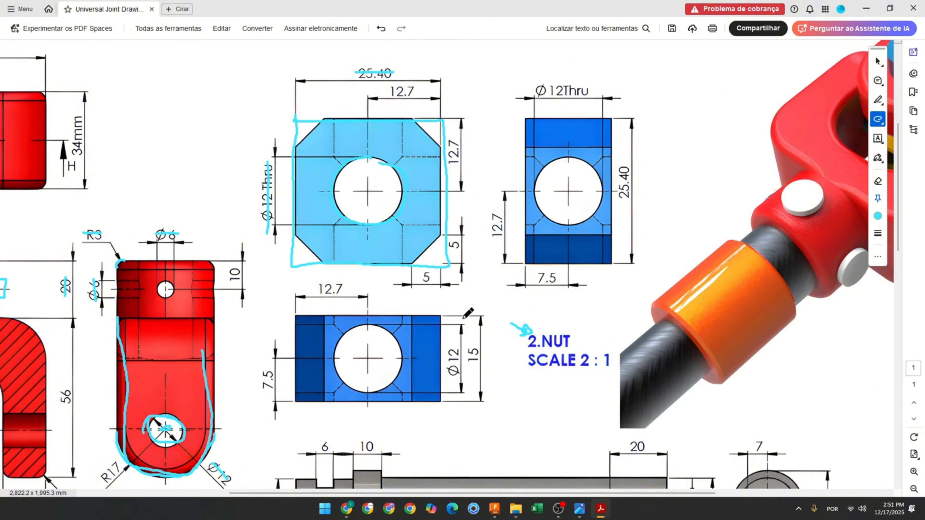
{"action": "left_click_drag", "start_coordinate": [475, 328], "coordinate": [471, 371]}
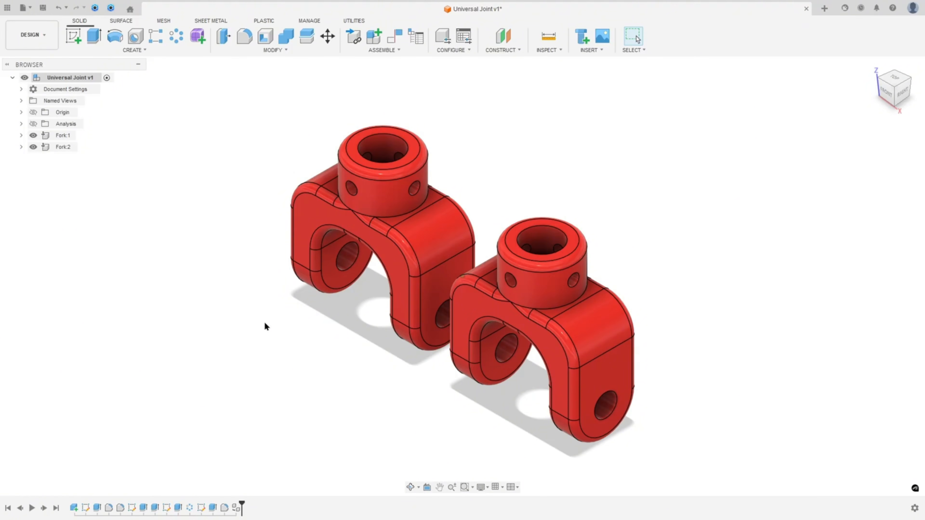
Step: Switch back to Fusion, hide both Fork instances, and create an active internal component named Nut
{"action": "left_click", "coordinate": [33, 136]}
{"action": "left_click", "coordinate": [33, 147]}
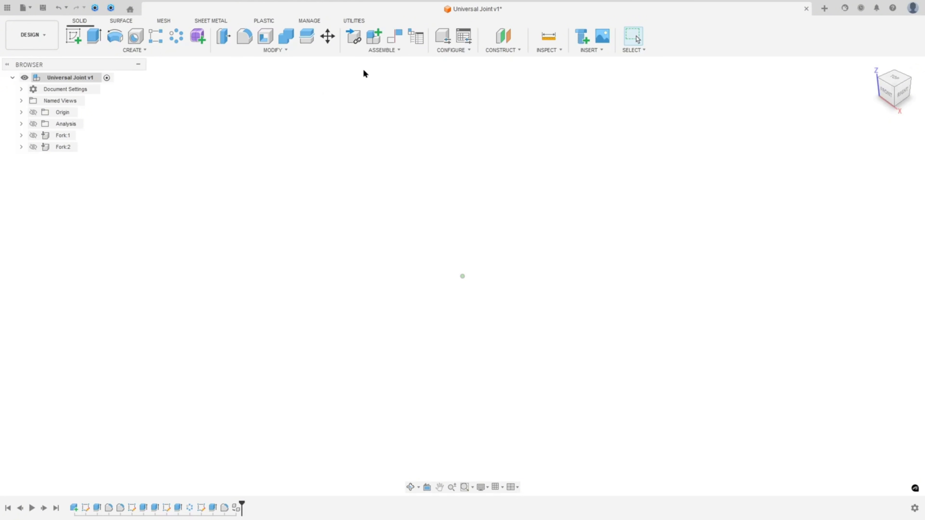
{"action": "left_click", "coordinate": [388, 55]}
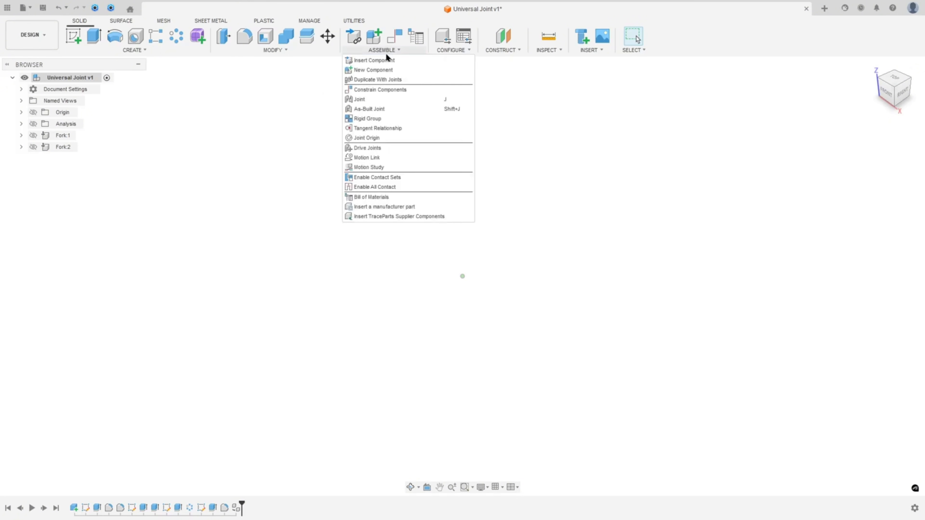
{"action": "left_click", "coordinate": [374, 70]}
{"action": "double_click", "coordinate": [850, 164]}
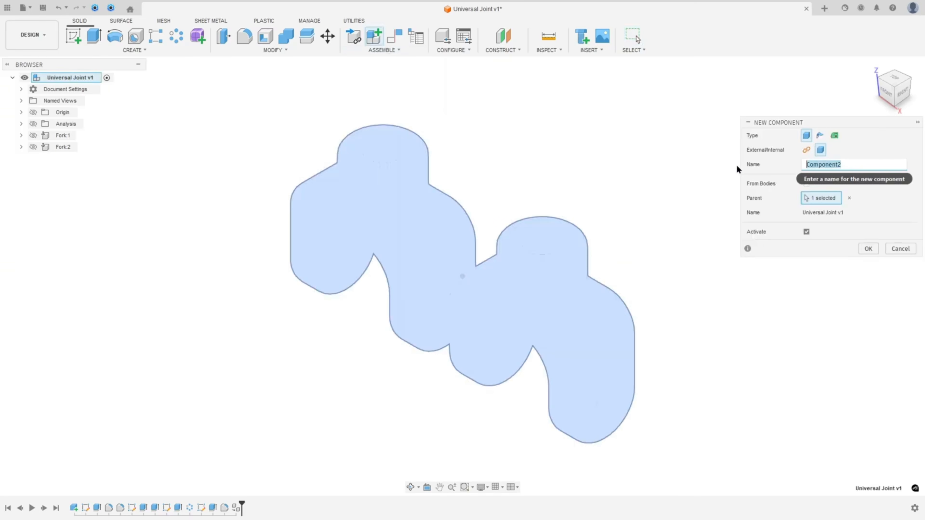
{"action": "type", "text": "Nut"}
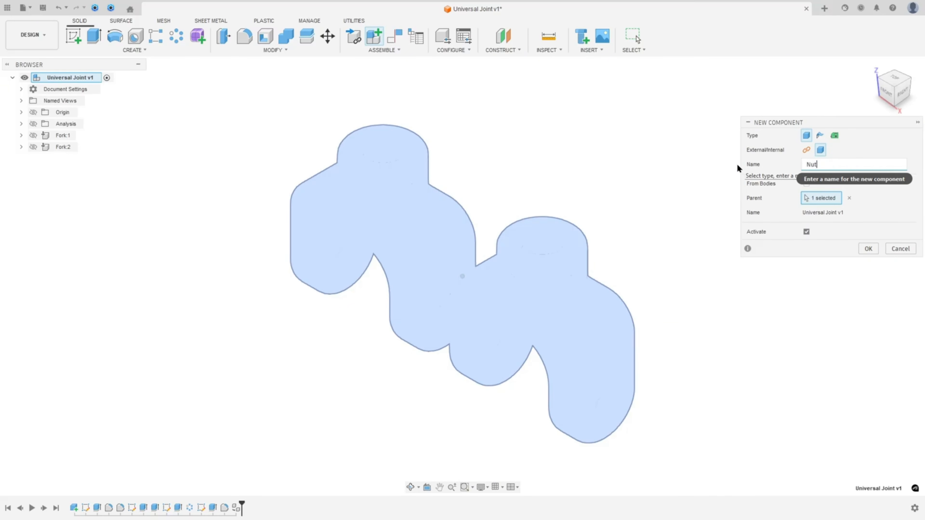
{"action": "left_click", "coordinate": [870, 249]}
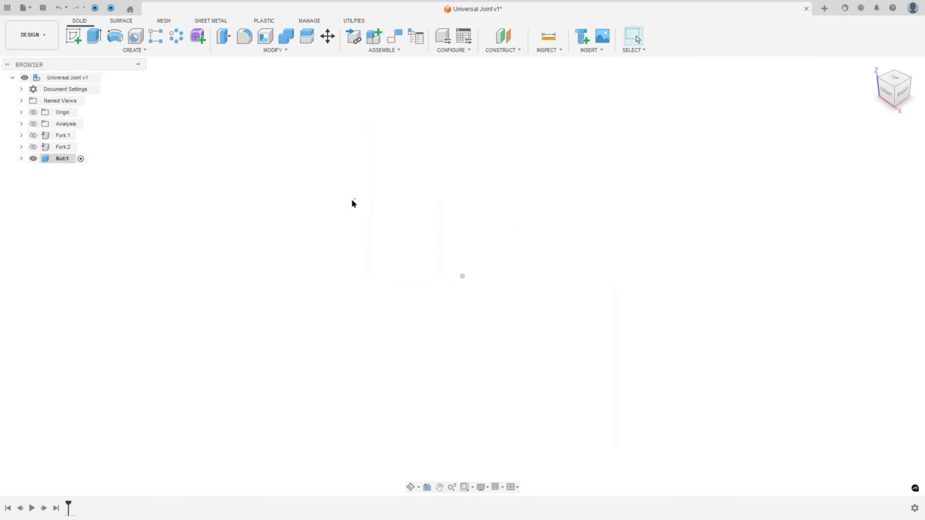
Step: Sketch a 25.4 by 25.4 mm center rectangle at the origin on the horizontal XY plane
{"action": "left_click", "coordinate": [74, 35]}
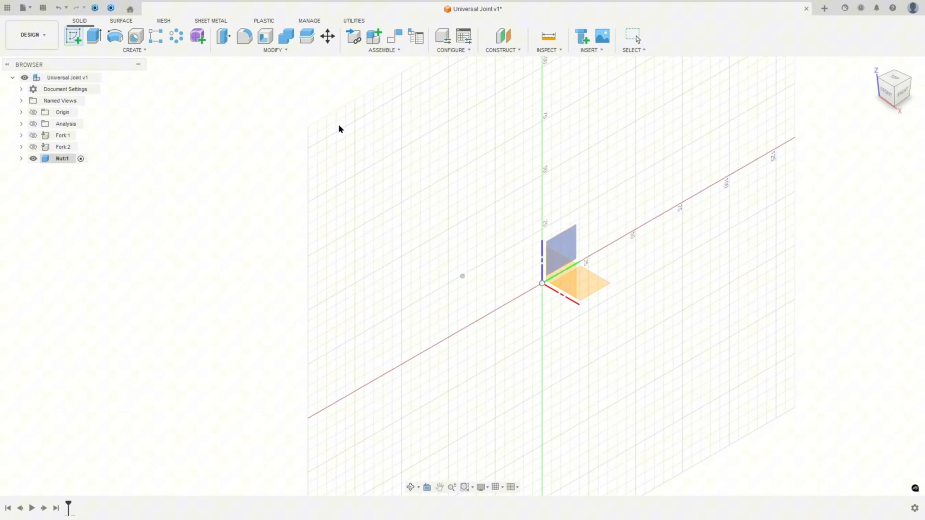
{"action": "left_click", "coordinate": [586, 280]}
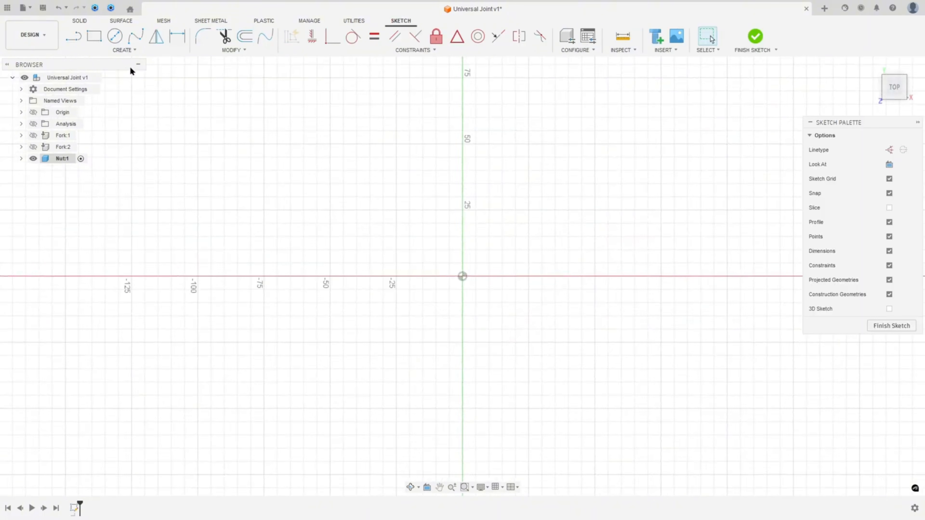
{"action": "left_click", "coordinate": [94, 36]}
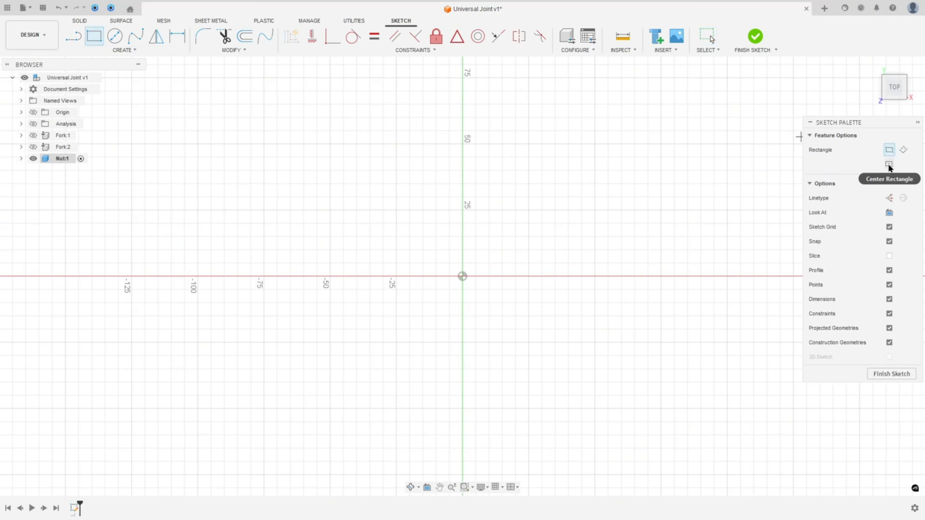
{"action": "left_click", "coordinate": [888, 164]}
{"action": "left_click", "coordinate": [462, 276]}
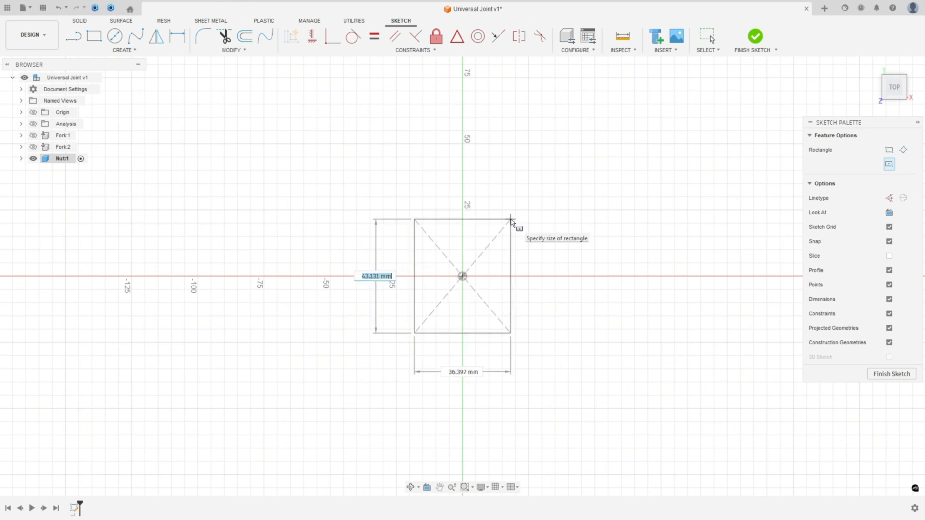
{"action": "type", "text": "25"}
{"action": "key", "text": "Tab"}
{"action": "type", "text": "25.4"}
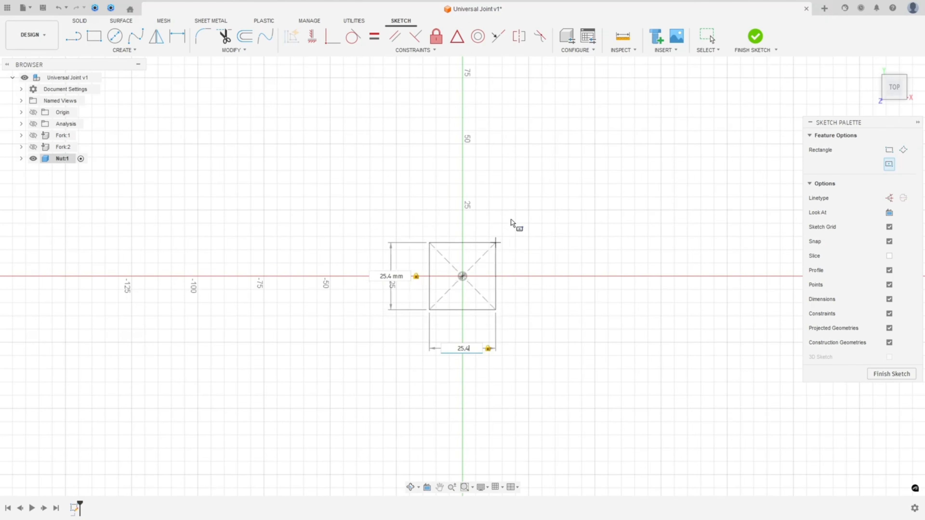
{"action": "key", "text": "Return"}
{"action": "key", "text": "Escape"}
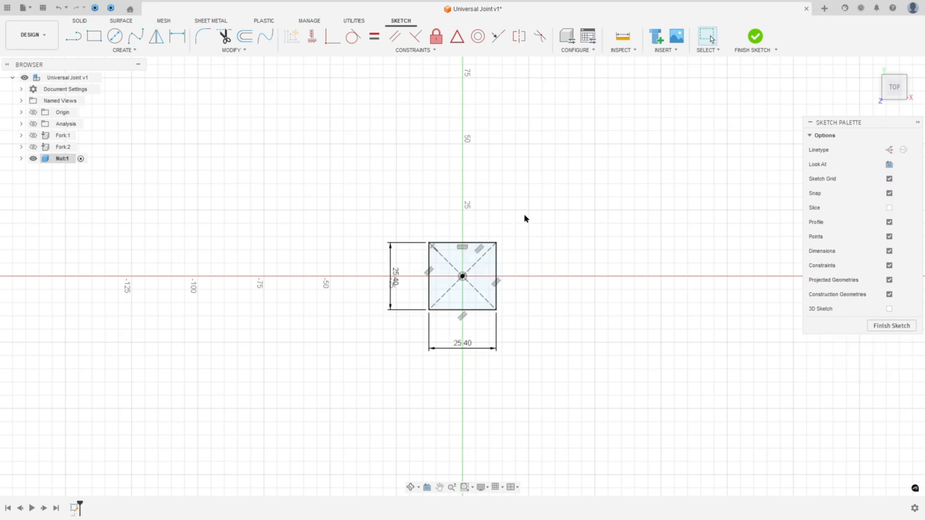
Step: Draw a 12 mm diameter circle at the square's center and move its dimension outside the square
{"action": "scroll", "coordinate": [540, 256], "scroll_direction": "up", "scroll_amount": 3}
{"action": "scroll", "coordinate": [397, 303], "scroll_direction": "up", "scroll_amount": 2}
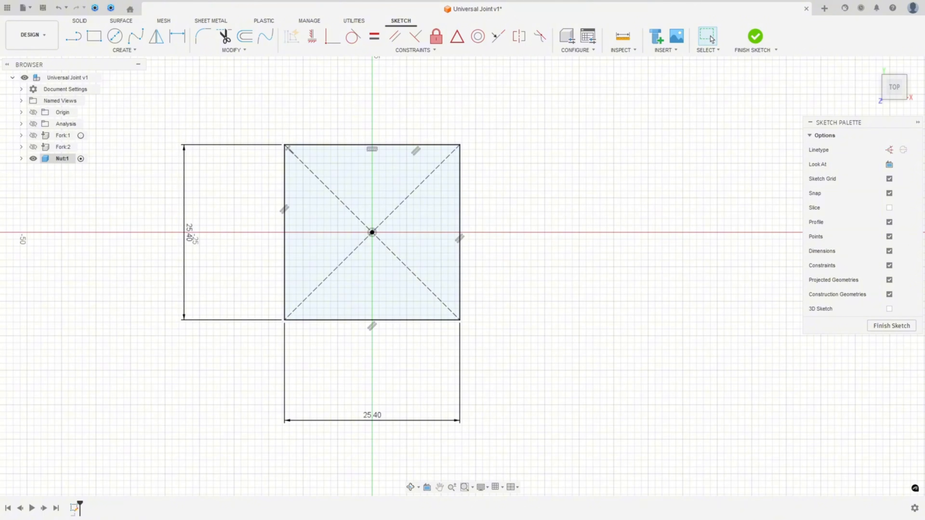
{"action": "left_click", "coordinate": [115, 36]}
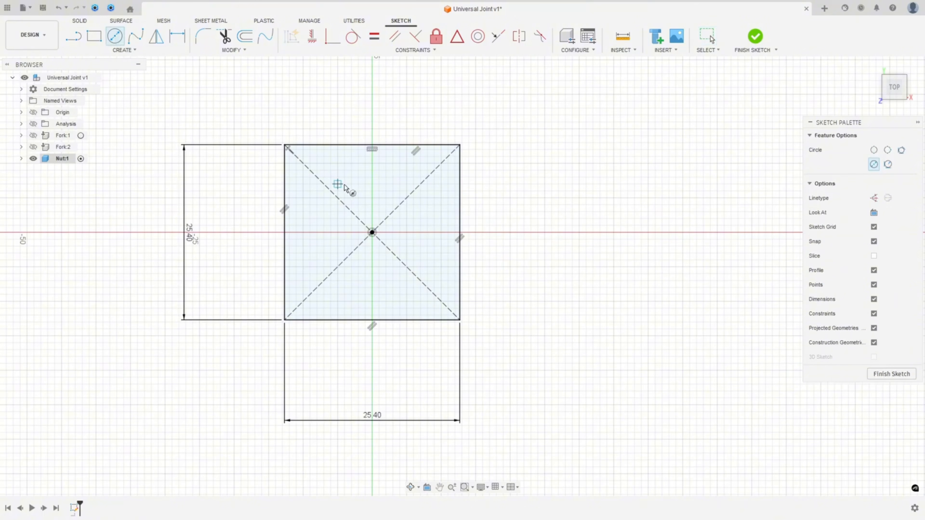
{"action": "left_click", "coordinate": [372, 232]}
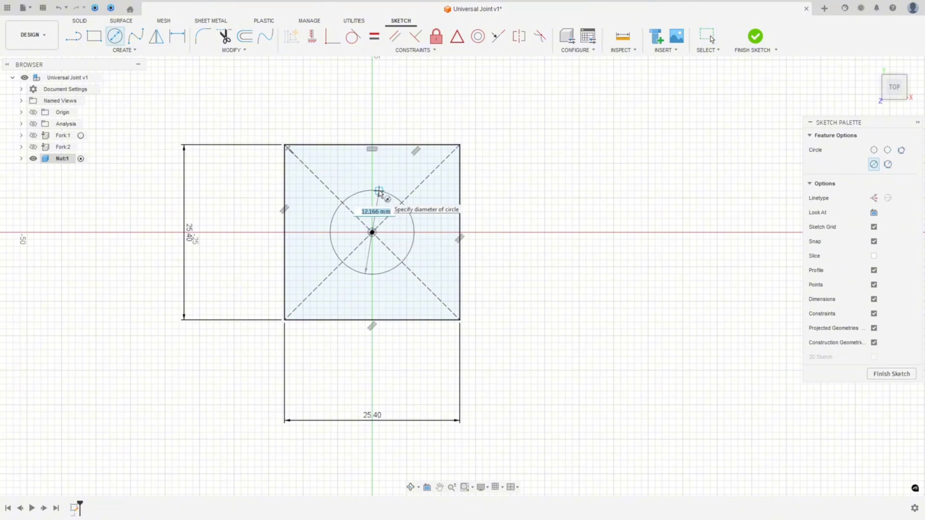
{"action": "type", "text": "12"}
{"action": "key", "text": "Return"}
{"action": "key", "text": "Escape"}
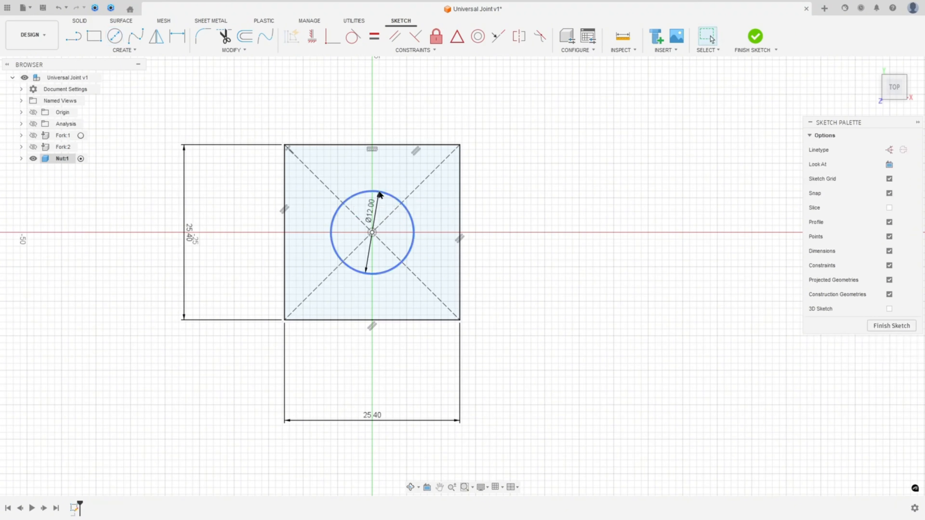
{"action": "left_click_drag", "start_coordinate": [371, 207], "coordinate": [492, 173]}
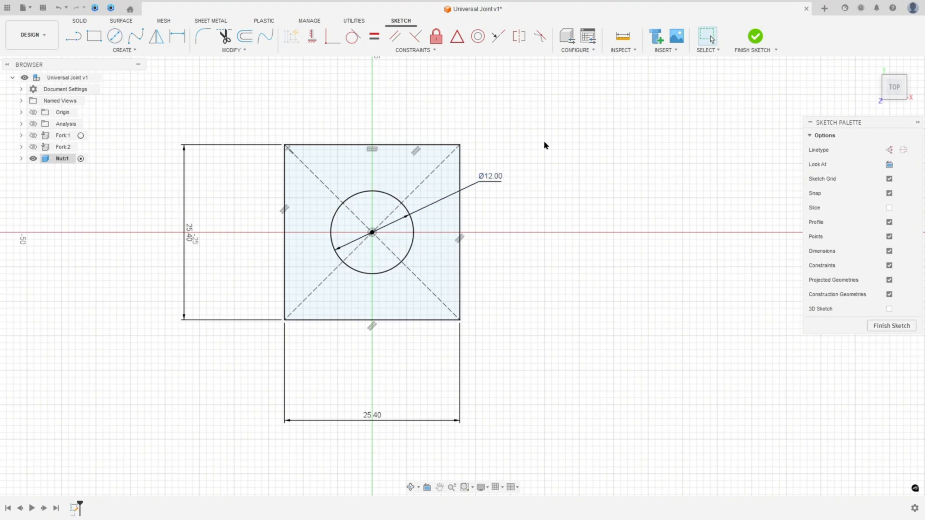
Step: Finish the sketch and extrude the square profile around the hole symmetrically to a whole length of 15 mm as a new body
{"action": "left_click", "coordinate": [741, 52]}
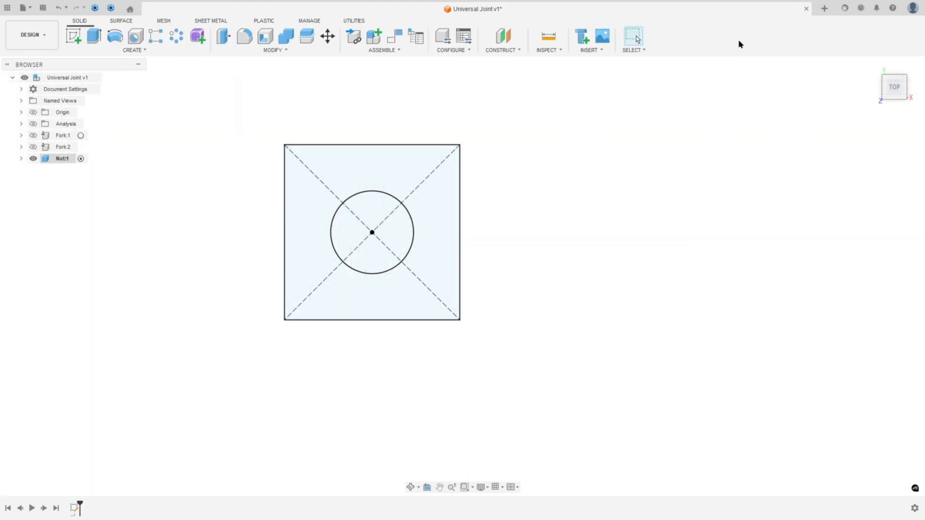
{"action": "left_click", "coordinate": [94, 36]}
{"action": "left_click", "coordinate": [370, 163]}
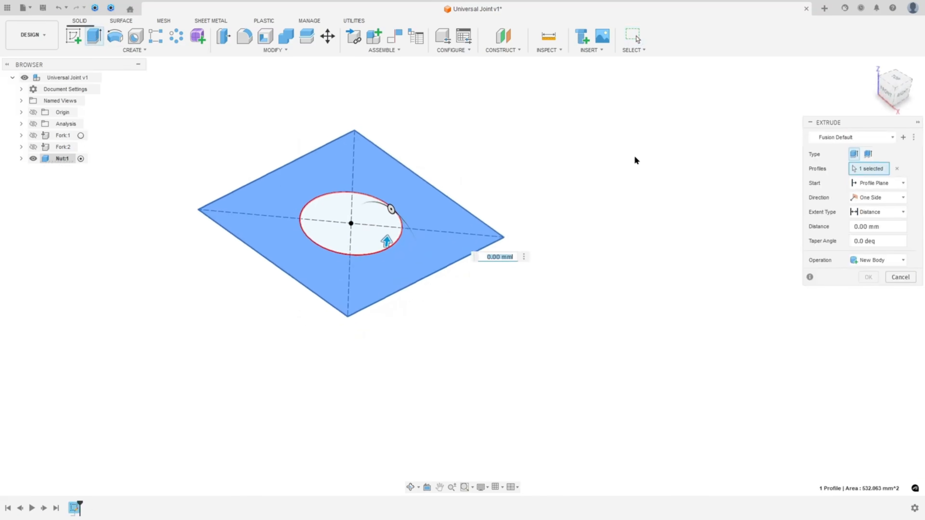
{"action": "left_click", "coordinate": [860, 197]}
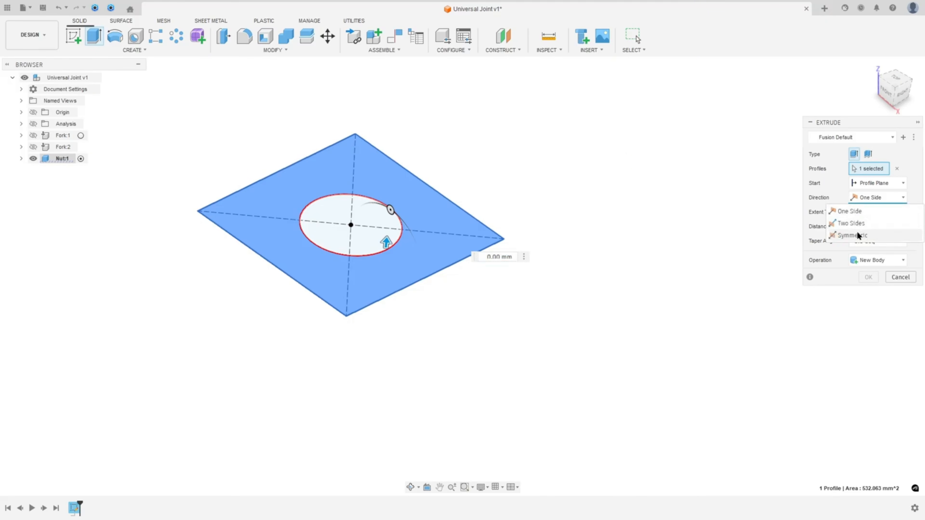
{"action": "left_click", "coordinate": [857, 233]}
{"action": "left_click", "coordinate": [871, 226]}
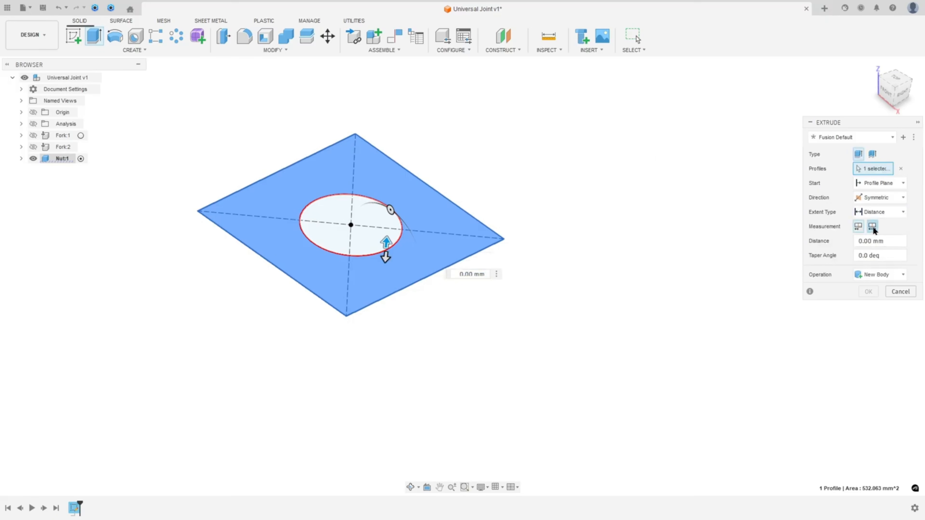
{"action": "left_click", "coordinate": [894, 239]}
{"action": "type", "text": "15"}
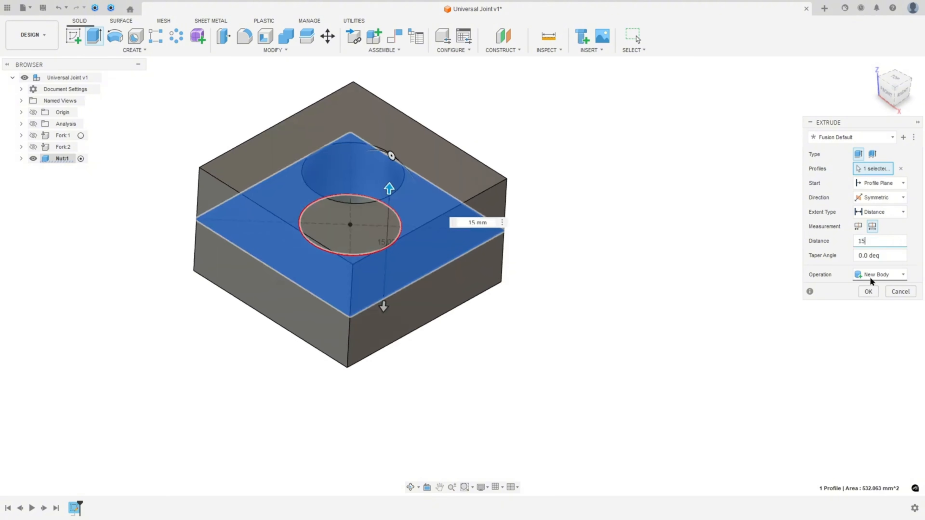
{"action": "left_click", "coordinate": [868, 292]}
{"action": "middle_click_drag", "start_coordinate": [734, 273], "coordinate": [489, 145], "text": "shift"}
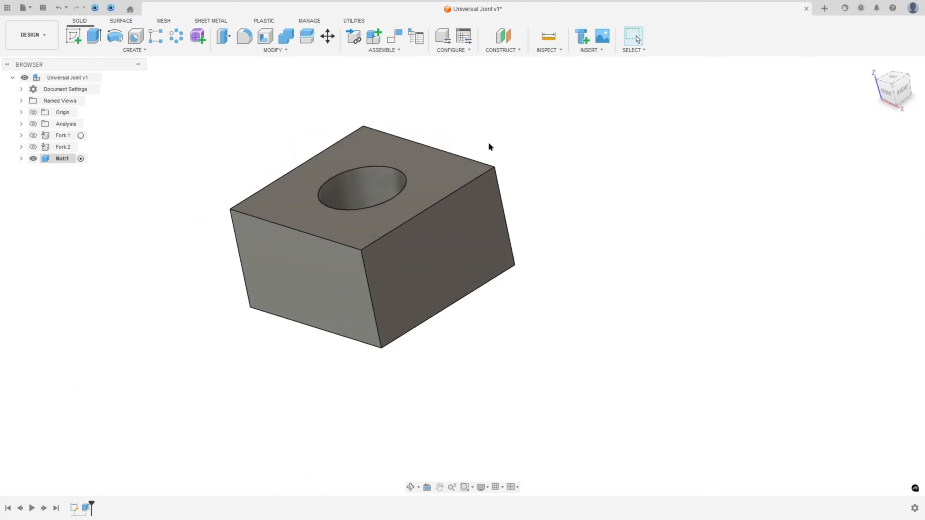
Step: Switch to the PDF drawing and mark the nut's upper corner chamfers and both 5 mm chamfer dimensions freehand
{"action": "key", "text": "alt+Tab"}
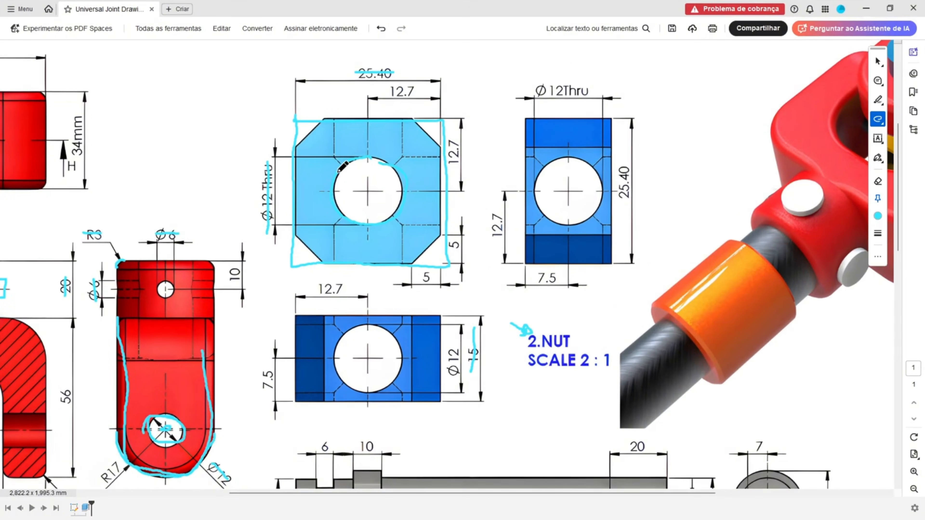
{"action": "left_click_drag", "start_coordinate": [411, 115], "coordinate": [424, 135]}
{"action": "mouse_move", "coordinate": [320, 122]}
{"action": "left_mouse_down"}
{"action": "mouse_move", "coordinate": [287, 148]}
{"action": "mouse_move", "coordinate": [316, 121]}
{"action": "left_mouse_up"}
{"action": "left_click_drag", "start_coordinate": [458, 235], "coordinate": [458, 258]}
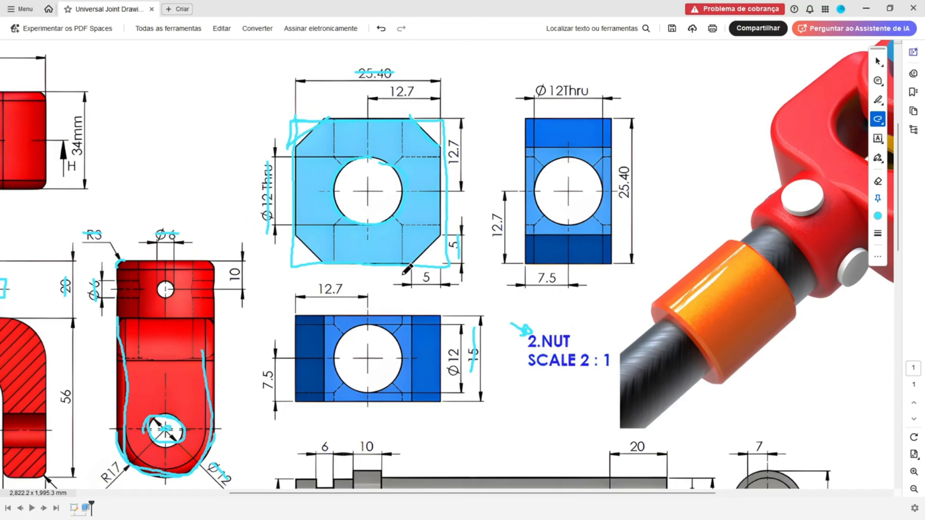
{"action": "left_click_drag", "start_coordinate": [410, 275], "coordinate": [442, 276]}
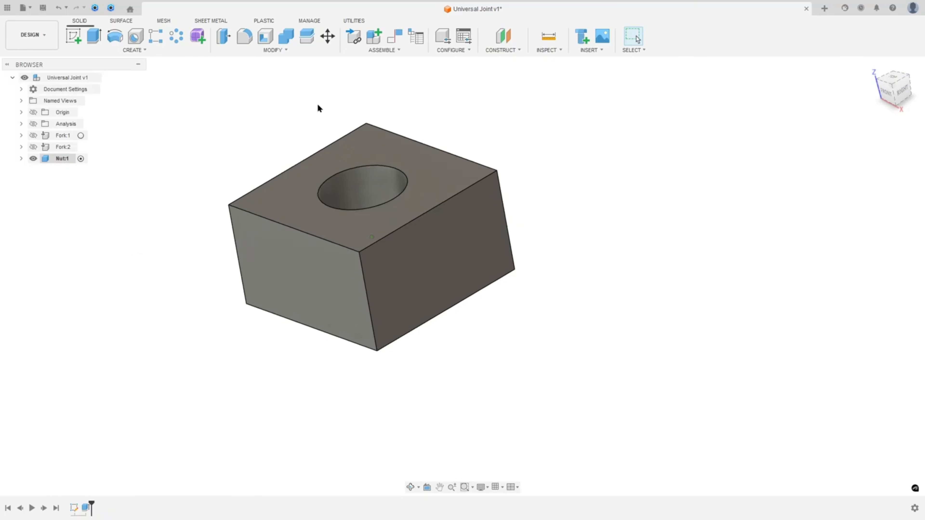
Step: Back in Fusion, chamfer the nut's four vertical corner edges with an equal distance of 5 mm
{"action": "left_click", "coordinate": [277, 50]}
{"action": "left_click", "coordinate": [254, 79]}
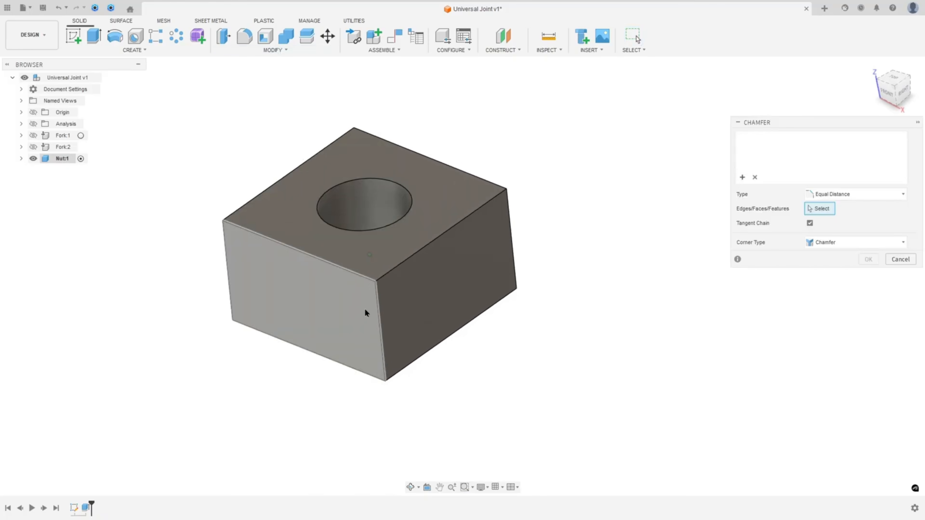
{"action": "left_click", "coordinate": [349, 317]}
{"action": "left_click", "coordinate": [508, 262]}
{"action": "middle_click_drag", "start_coordinate": [508, 262], "coordinate": [639, 207], "text": "shift"}
{"action": "left_click", "coordinate": [514, 240]}
{"action": "left_click", "coordinate": [516, 219]}
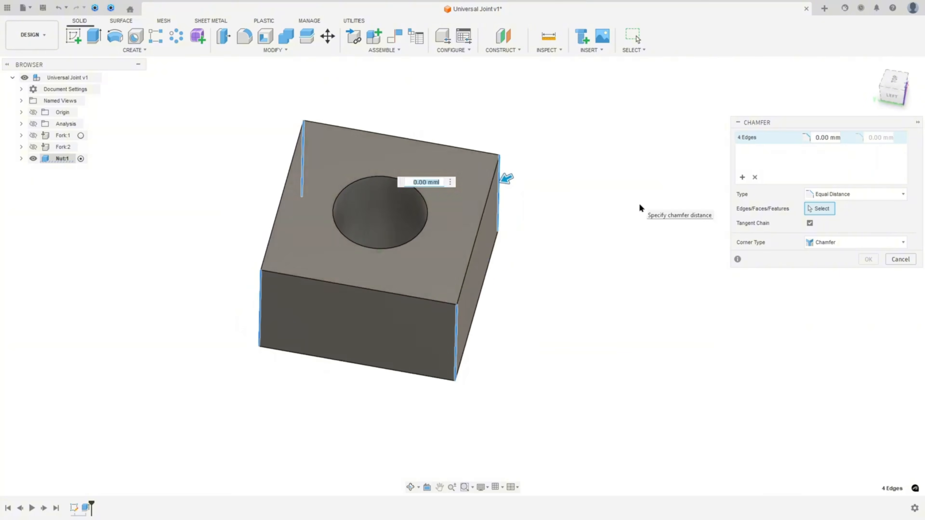
{"action": "type", "text": "5"}
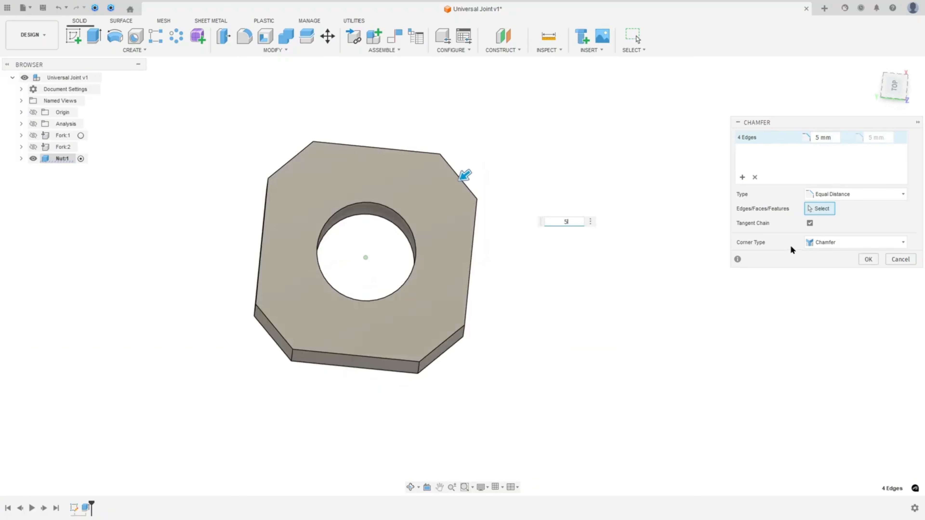
{"action": "left_click", "coordinate": [867, 260]}
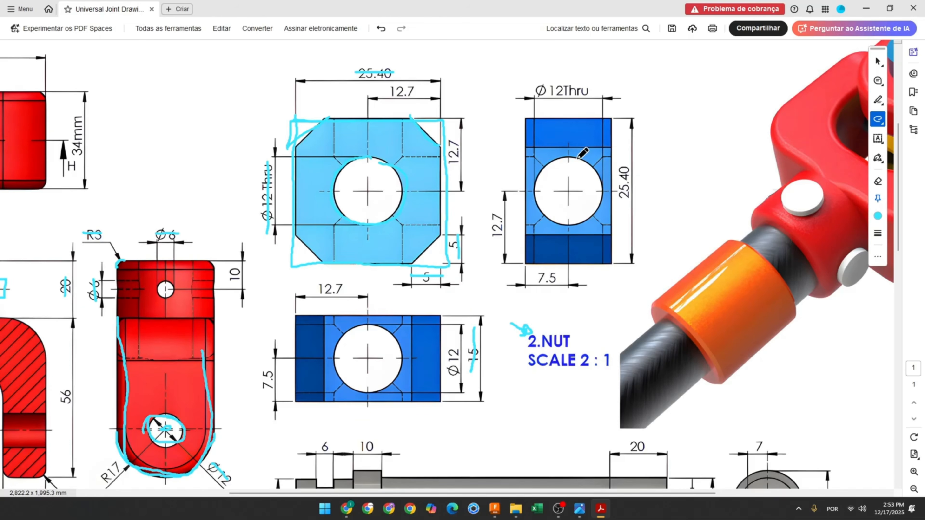
Step: In the PDF drawing, trace the hole in the nut's side view and mark its Ø12 Thru dimension
{"action": "mouse_move", "coordinate": [578, 157]}
{"action": "left_mouse_down"}
{"action": "mouse_move", "coordinate": [551, 162]}
{"action": "mouse_move", "coordinate": [535, 182]}
{"action": "mouse_move", "coordinate": [539, 211]}
{"action": "mouse_move", "coordinate": [575, 222]}
{"action": "mouse_move", "coordinate": [602, 188]}
{"action": "mouse_move", "coordinate": [569, 157]}
{"action": "mouse_move", "coordinate": [526, 219]}
{"action": "left_mouse_up"}
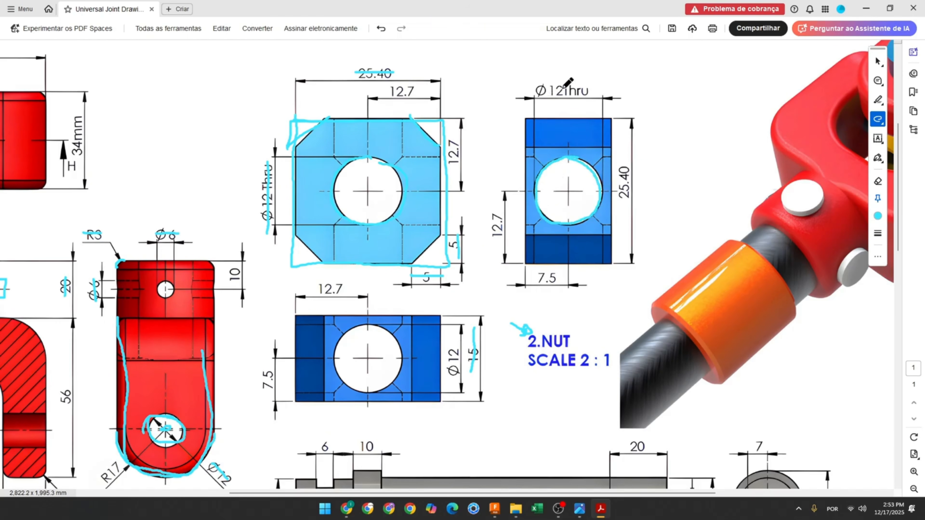
{"action": "left_click_drag", "start_coordinate": [550, 90], "coordinate": [579, 89]}
{"action": "scroll", "coordinate": [517, 300], "scroll_direction": "up", "scroll_amount": 1}
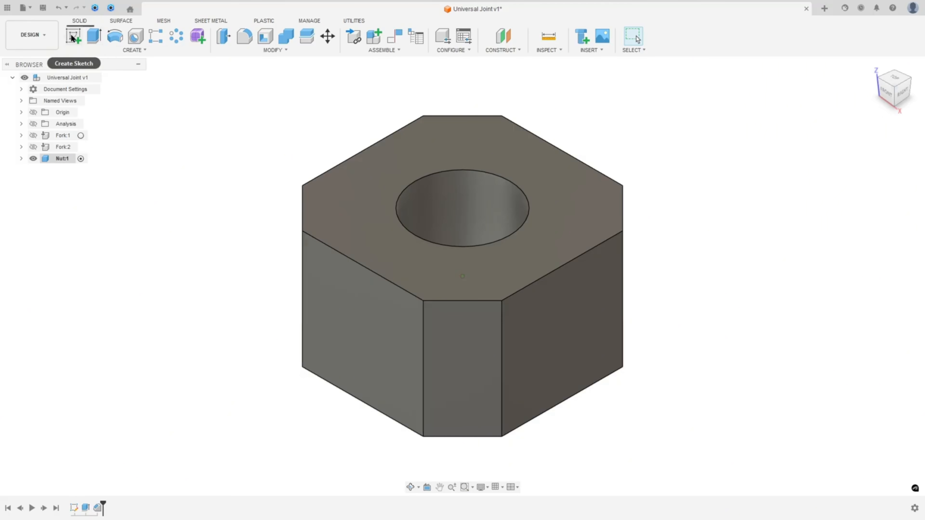
Step: In Fusion, sketch a 12 mm diameter circle centered at the origin on the vertical YZ plane and finish the sketch
{"action": "left_click", "coordinate": [72, 37]}
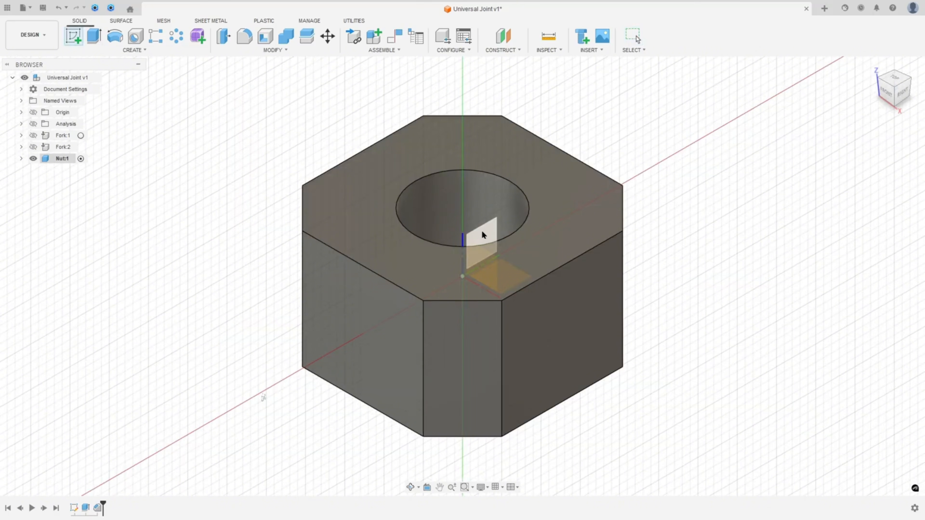
{"action": "left_click", "coordinate": [483, 231]}
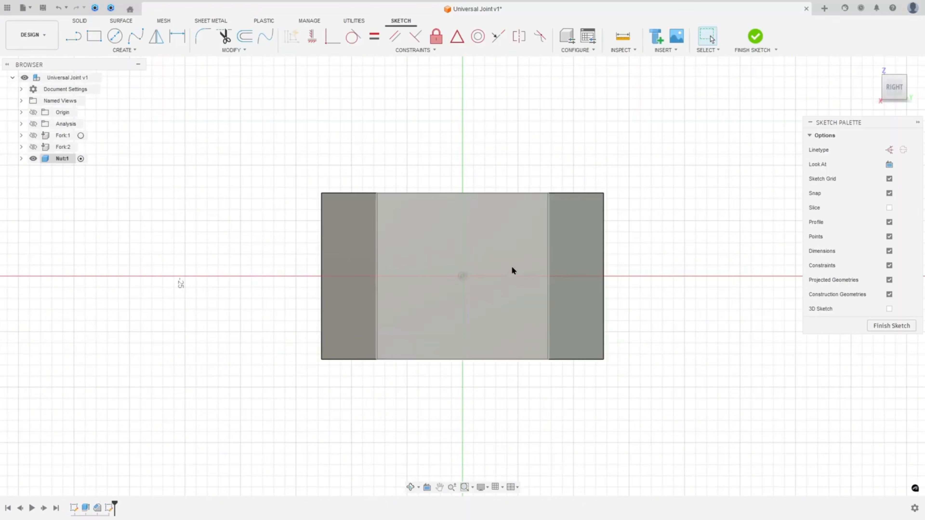
{"action": "left_click", "coordinate": [114, 36]}
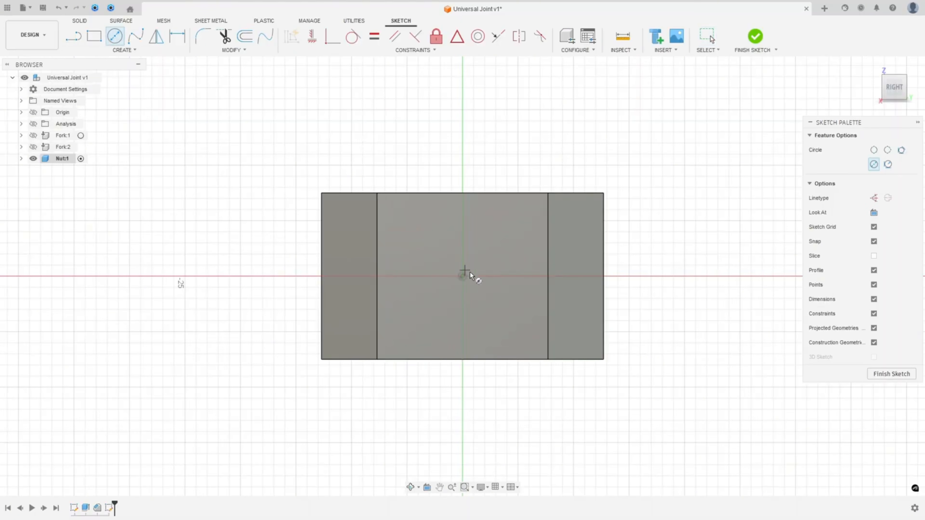
{"action": "left_click", "coordinate": [461, 277]}
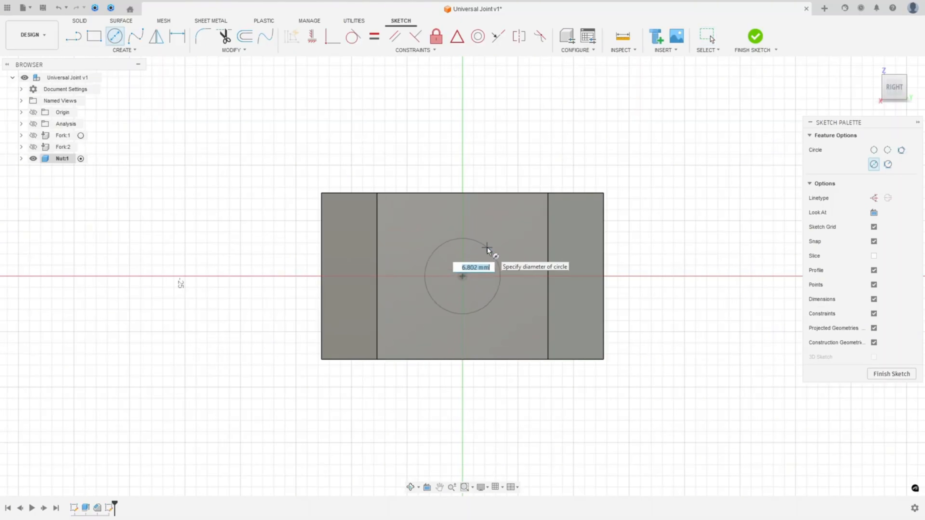
{"action": "type", "text": "12"}
{"action": "key", "text": "Return"}
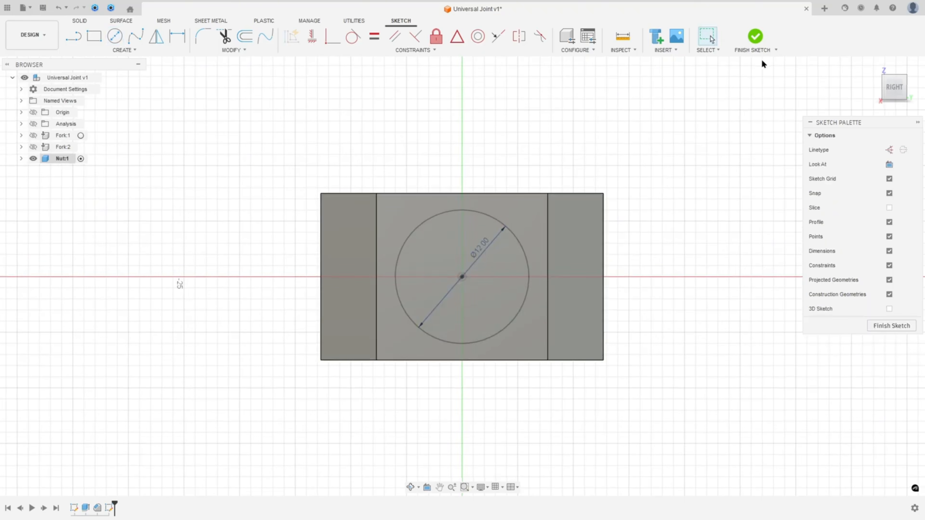
{"action": "left_click", "coordinate": [755, 37]}
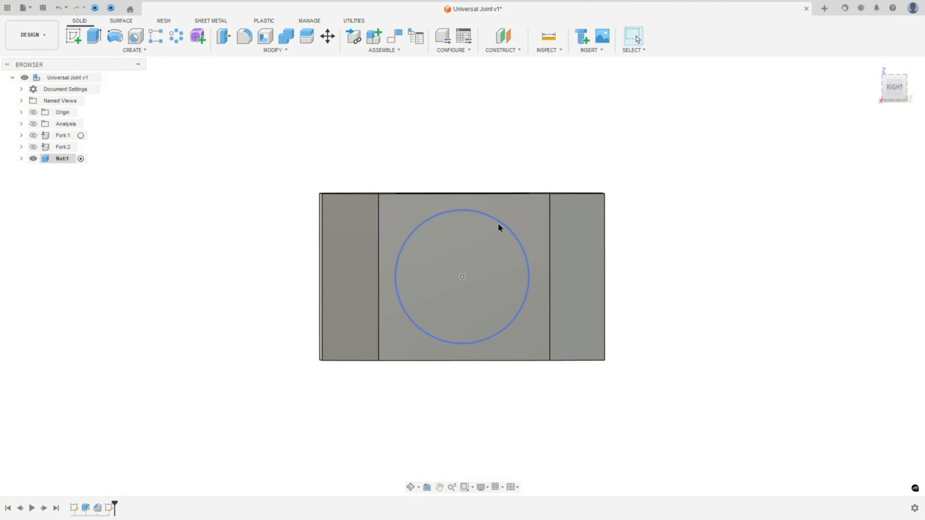
Step: Extrude the 12 mm circle as a symmetric cut through the whole nut with extent All
{"action": "middle_click_drag", "start_coordinate": [465, 275], "coordinate": [474, 259], "text": "shift"}
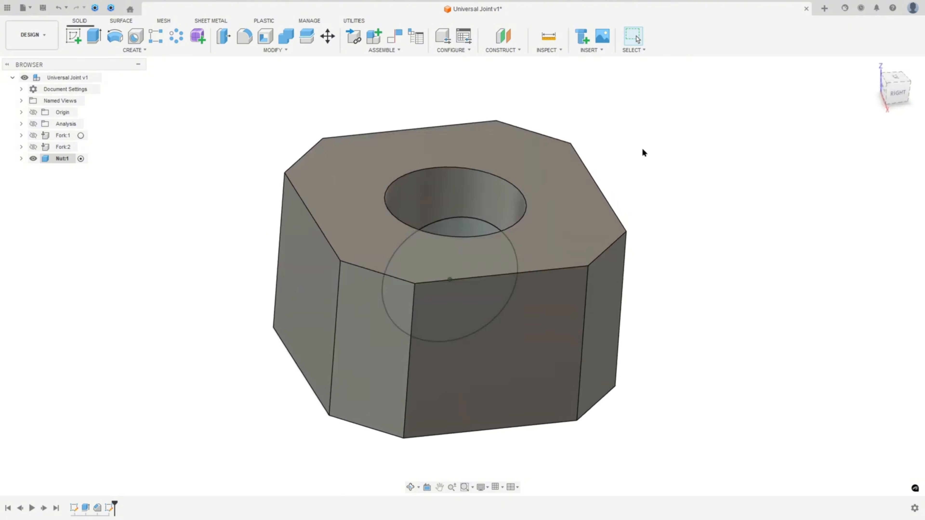
{"action": "left_click", "coordinate": [93, 36]}
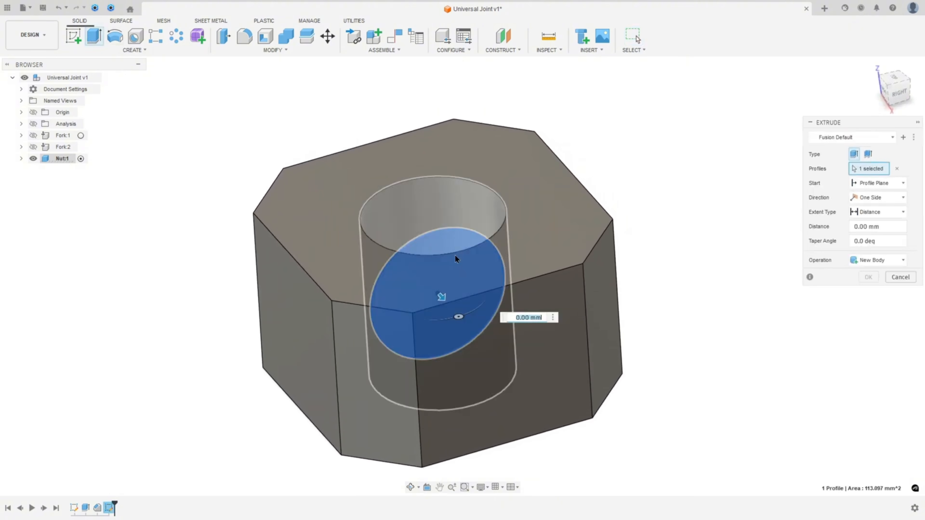
{"action": "left_click", "coordinate": [885, 197]}
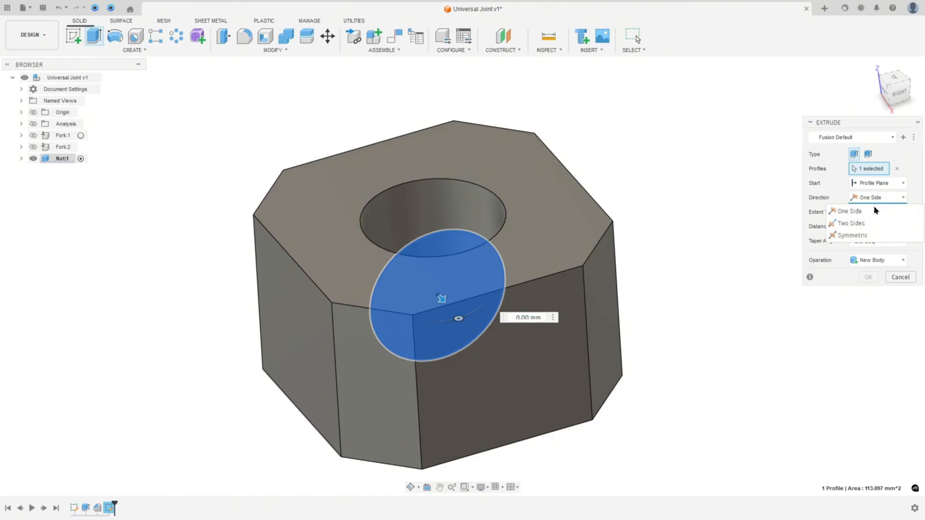
{"action": "left_click", "coordinate": [850, 235]}
{"action": "left_click", "coordinate": [872, 226]}
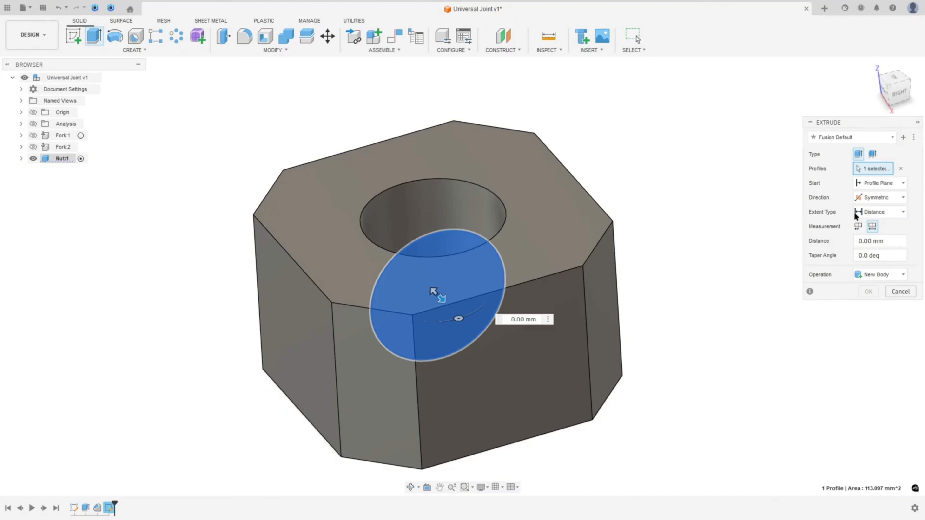
{"action": "left_click", "coordinate": [877, 211]}
{"action": "left_click", "coordinate": [839, 237]}
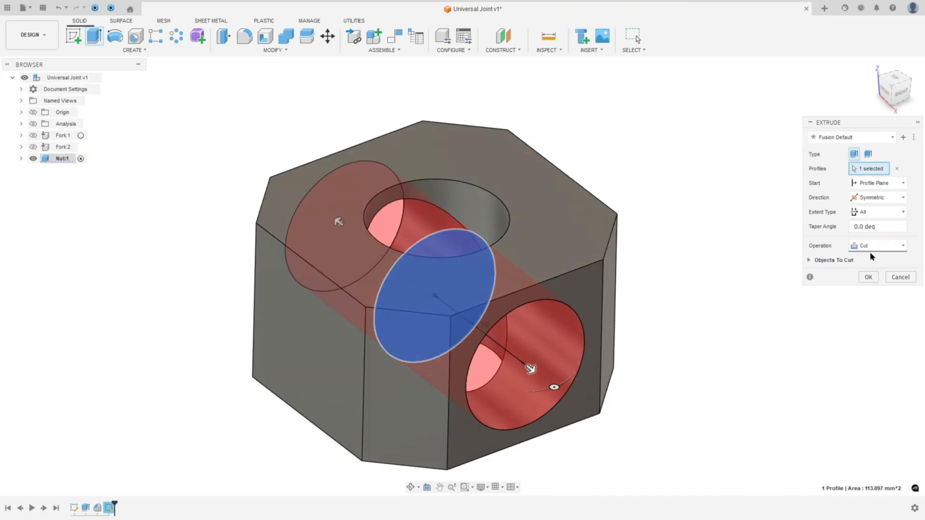
{"action": "left_click", "coordinate": [867, 277]}
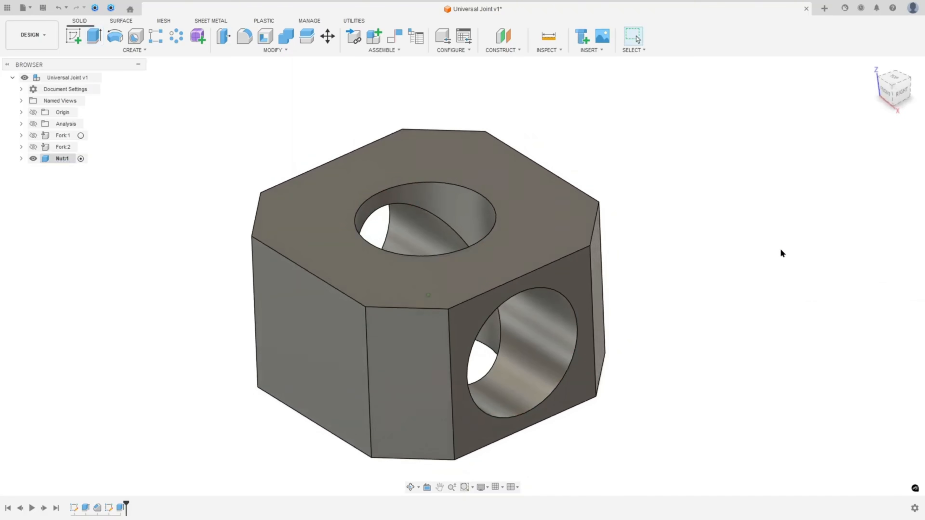
Step: Circular-pattern the horizontal hole cut around the nut's vertical hole axis, with partial distribution, a 90-degree angle and quantity 2
{"action": "middle_click_drag", "start_coordinate": [777, 248], "coordinate": [757, 243], "text": "shift"}
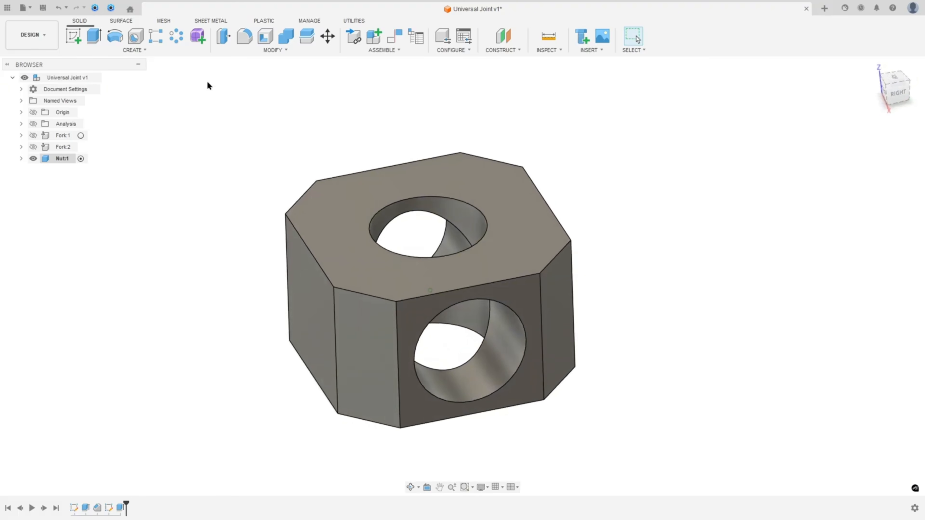
{"action": "left_click", "coordinate": [171, 41]}
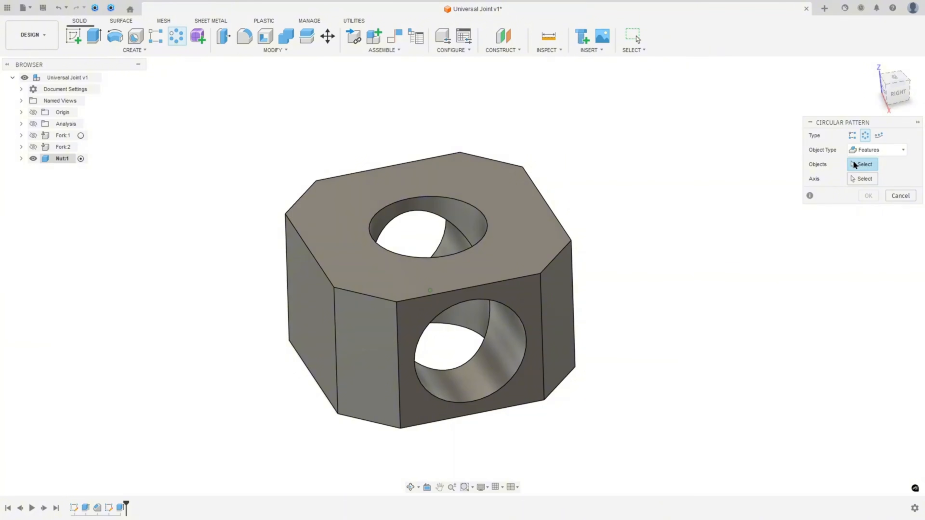
{"action": "left_click", "coordinate": [120, 507]}
{"action": "left_click", "coordinate": [863, 179]}
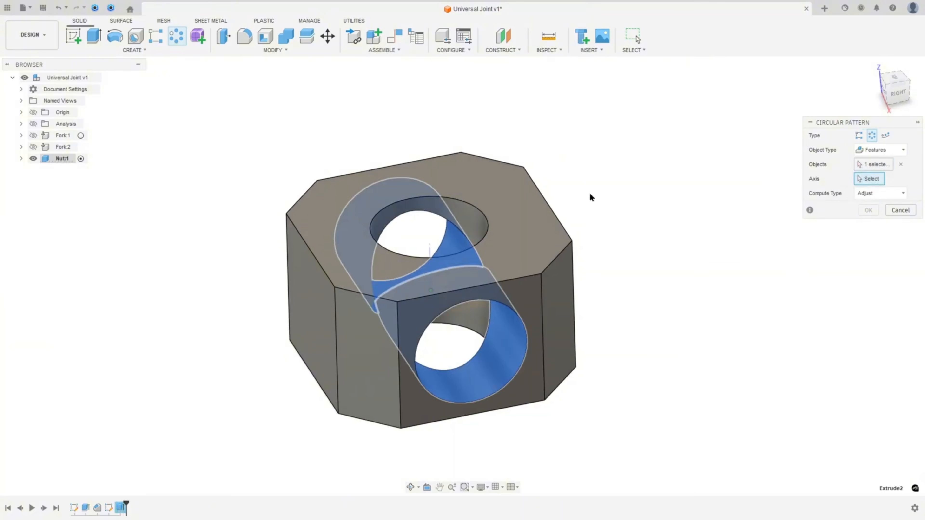
{"action": "left_click", "coordinate": [467, 204]}
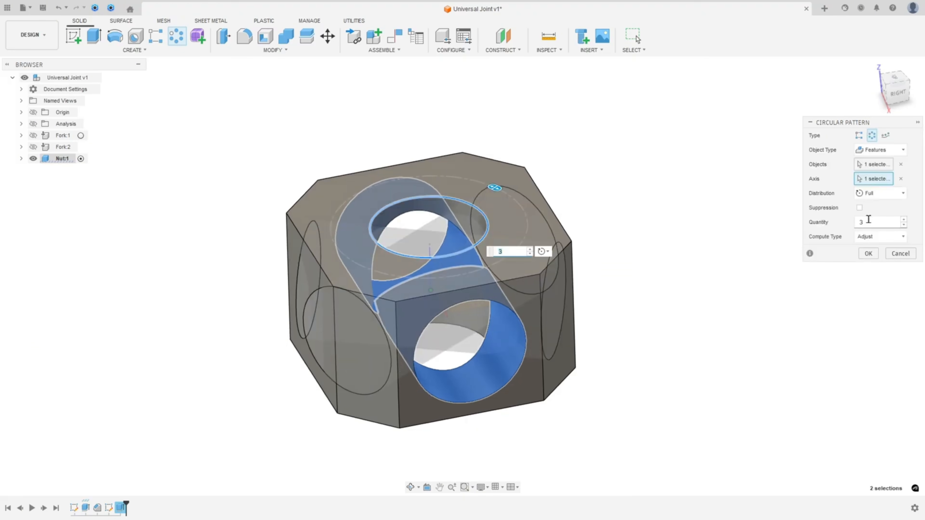
{"action": "left_click", "coordinate": [903, 225]}
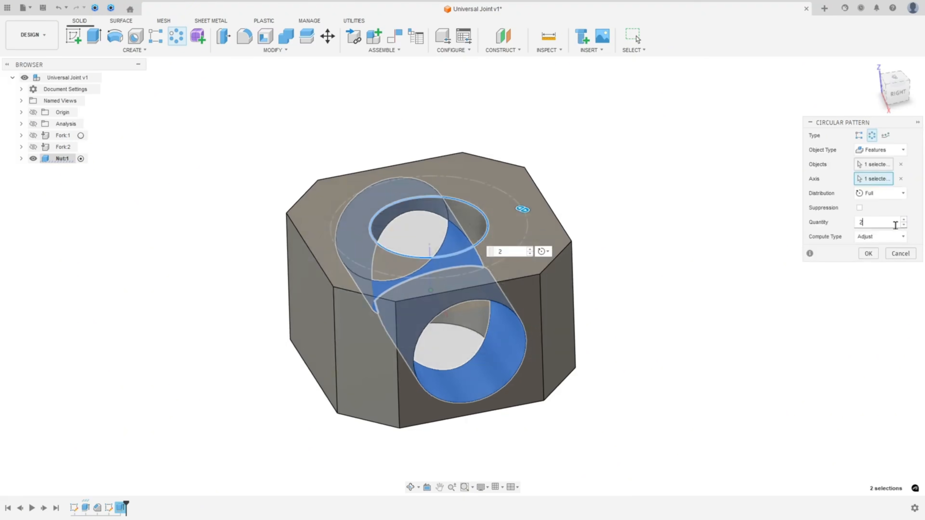
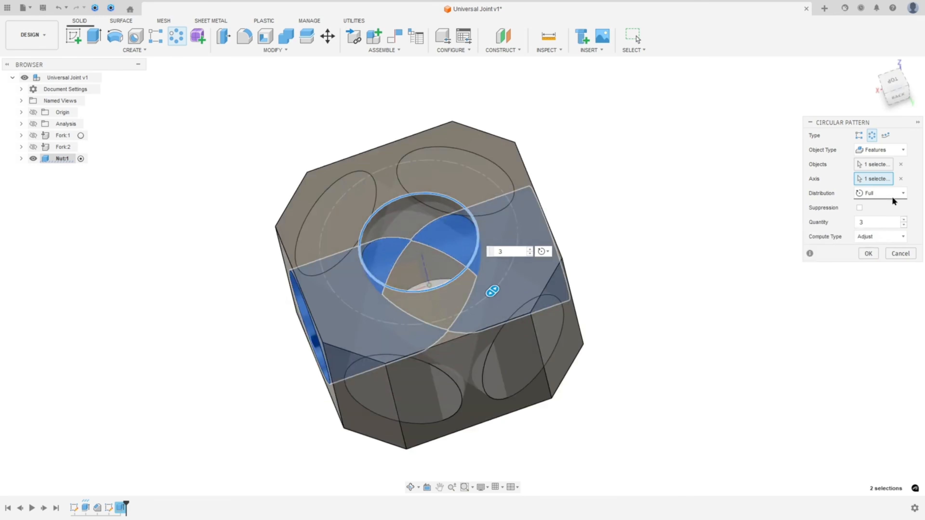
{"action": "left_click", "coordinate": [891, 195]}
{"action": "left_click", "coordinate": [885, 221]}
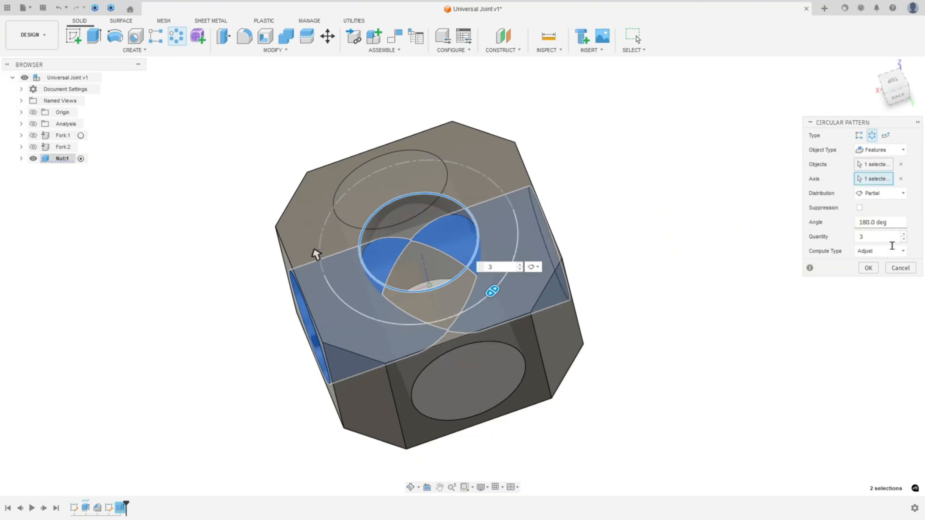
{"action": "left_click", "coordinate": [868, 237]}
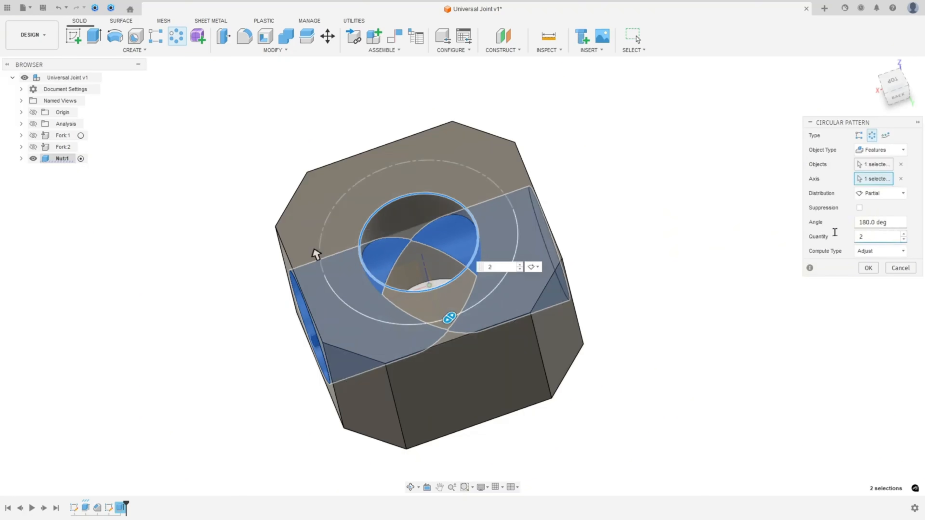
{"action": "key", "text": "shift+Tab"}
{"action": "type", "text": "90"}
{"action": "left_click", "coordinate": [868, 268]}
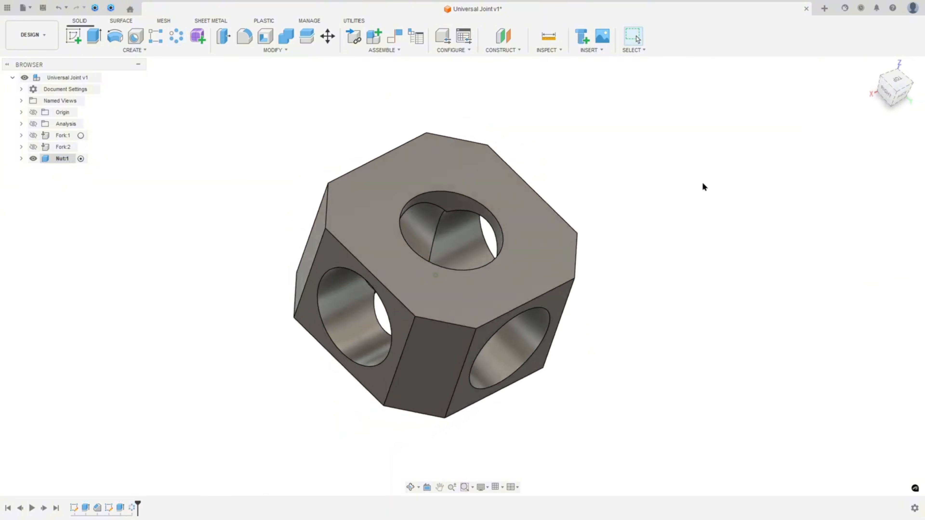
Step: Apply the Paint - Enamel Glossy (Blue) appearance to the nut body
{"action": "scroll", "coordinate": [702, 183], "scroll_direction": "right", "scroll_amount": 10, "text": "shift"}
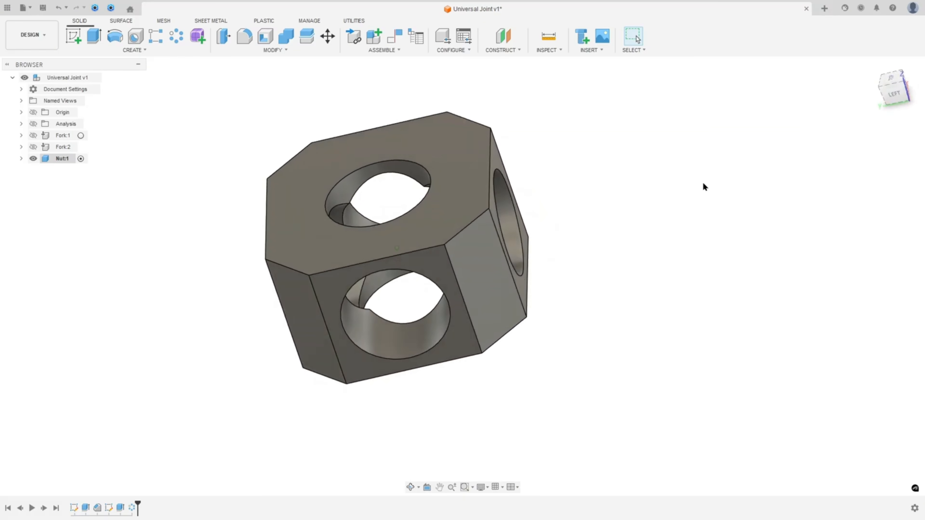
{"action": "scroll", "coordinate": [703, 184], "scroll_direction": "right", "scroll_amount": 10, "text": "shift"}
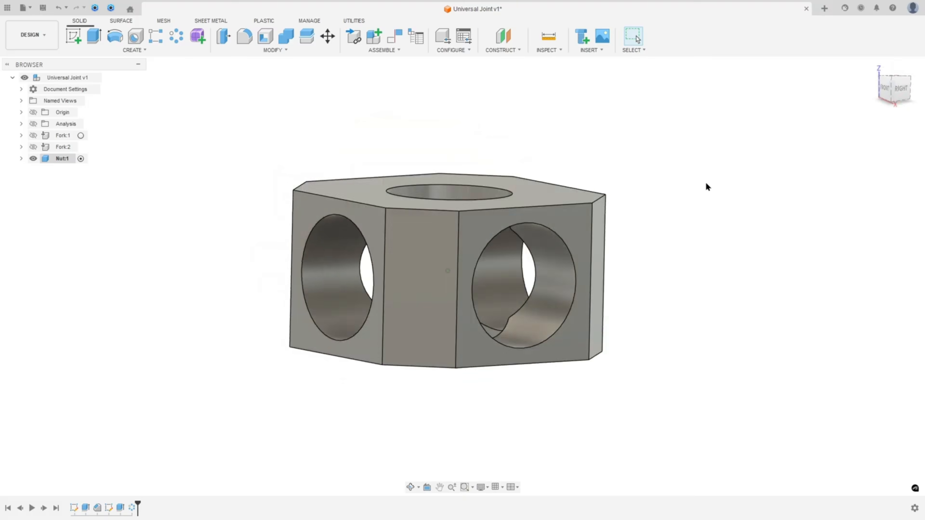
{"action": "key", "text": "F6"}
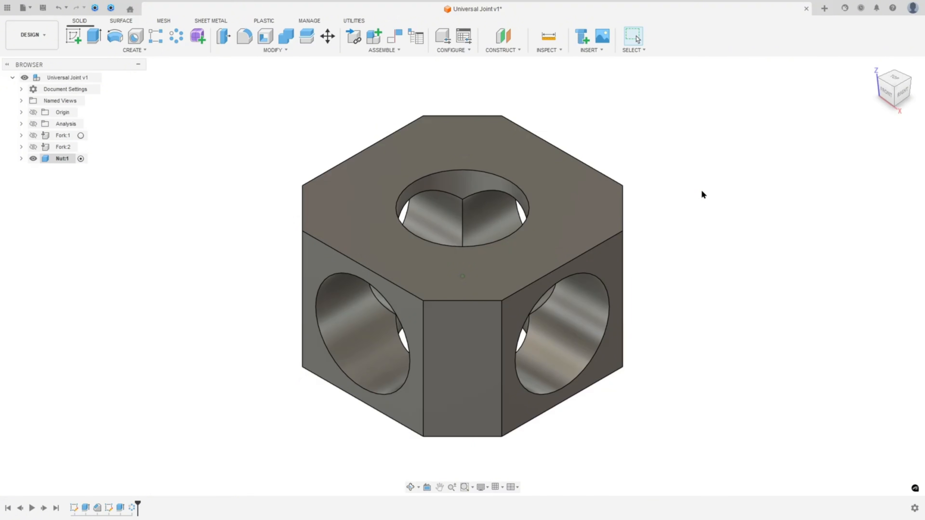
{"action": "scroll", "coordinate": [701, 192], "scroll_direction": "up", "scroll_amount": 2}
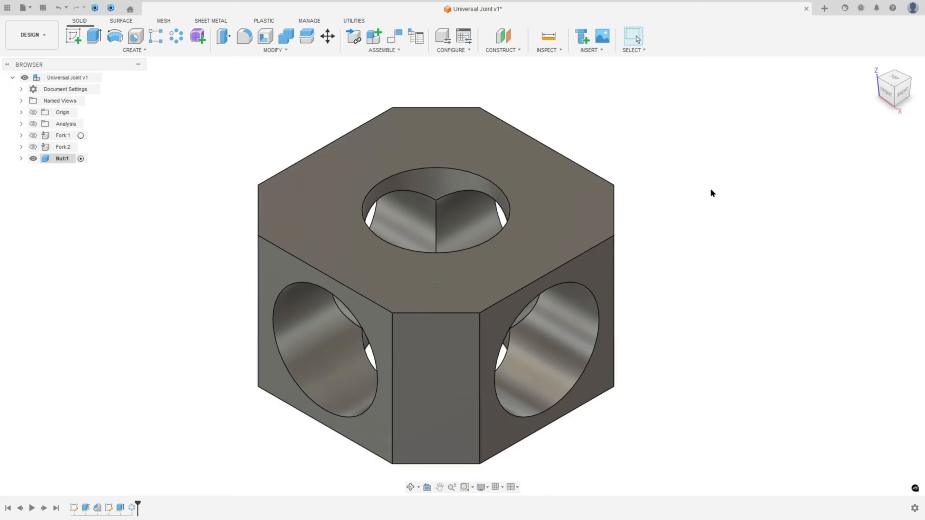
{"action": "key", "text": "a"}
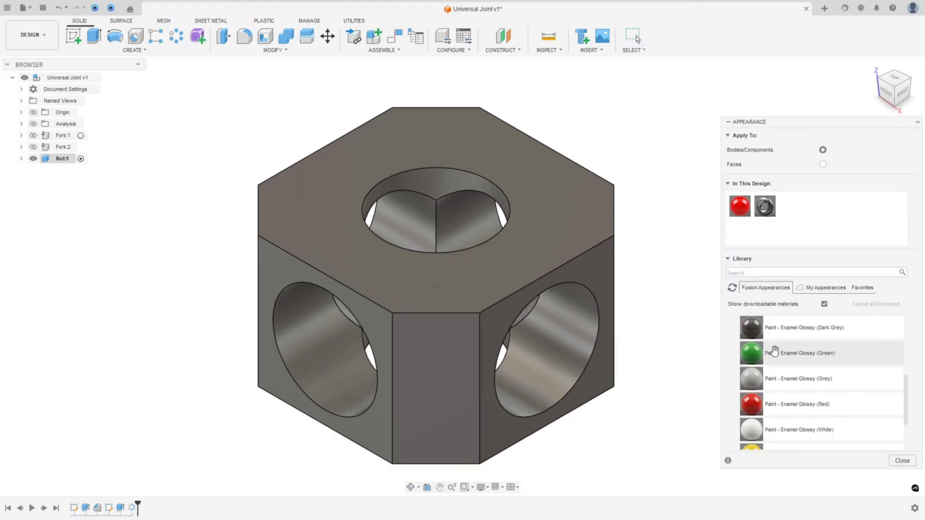
{"action": "scroll", "coordinate": [774, 352], "scroll_direction": "up", "scroll_amount": 3}
{"action": "mouse_move", "coordinate": [750, 363]}
{"action": "left_mouse_down"}
{"action": "mouse_move", "coordinate": [595, 233]}
{"action": "mouse_move", "coordinate": [616, 227]}
{"action": "left_mouse_up"}
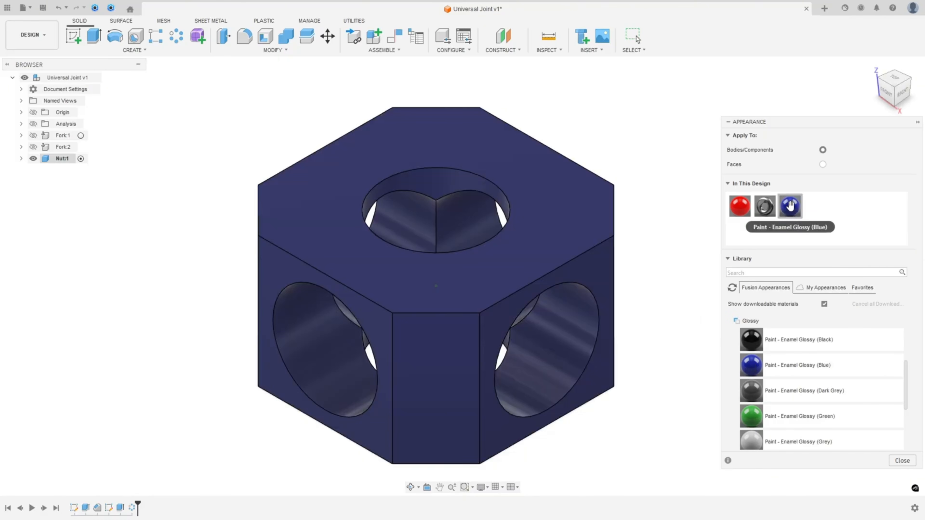
Step: Edit the nut's blue paint appearance to a brighter, lighter blue and finish the appearance changes
{"action": "double_click", "coordinate": [790, 206]}
{"action": "left_click_drag", "start_coordinate": [646, 165], "coordinate": [653, 168]}
{"action": "left_click", "coordinate": [700, 324]}
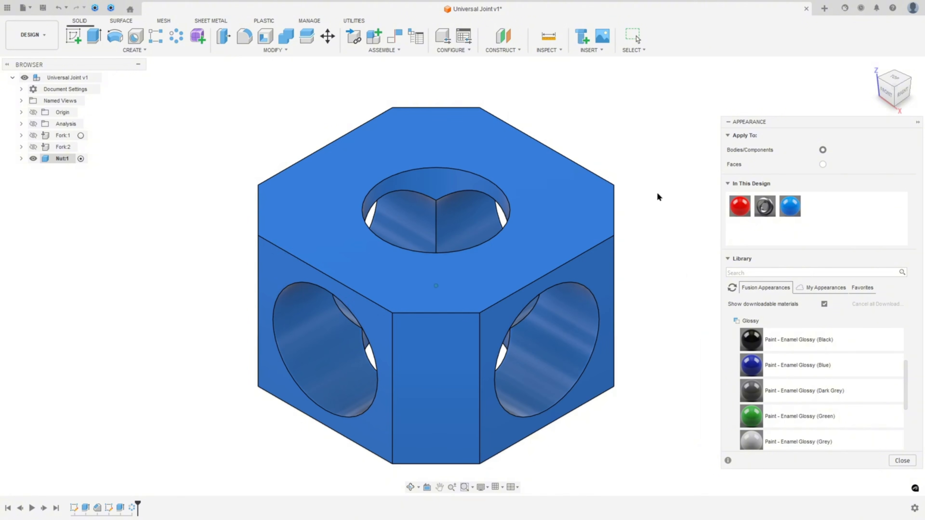
{"action": "scroll", "coordinate": [658, 200], "scroll_direction": "up", "scroll_amount": 1}
{"action": "scroll", "coordinate": [659, 204], "scroll_direction": "down", "scroll_amount": 2}
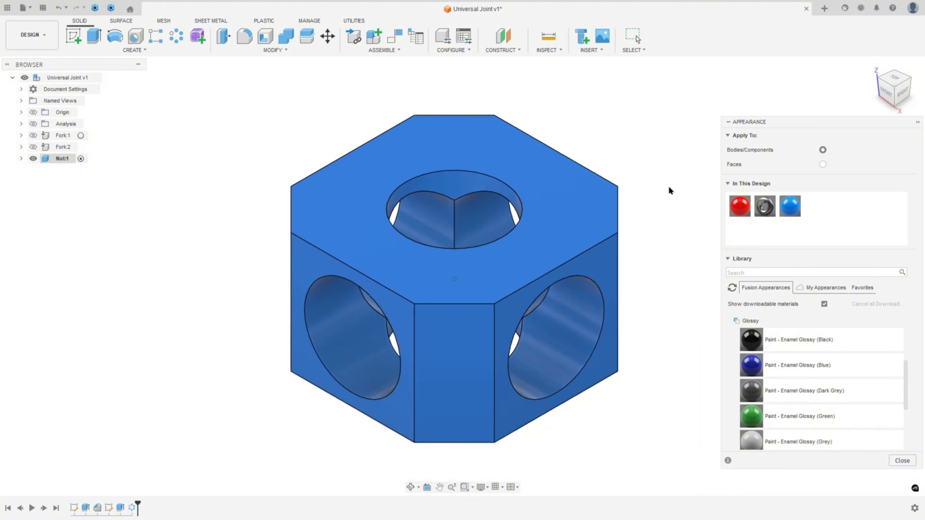
{"action": "key", "text": "Escape"}
{"action": "scroll", "coordinate": [682, 187], "scroll_direction": "down", "scroll_amount": 1}
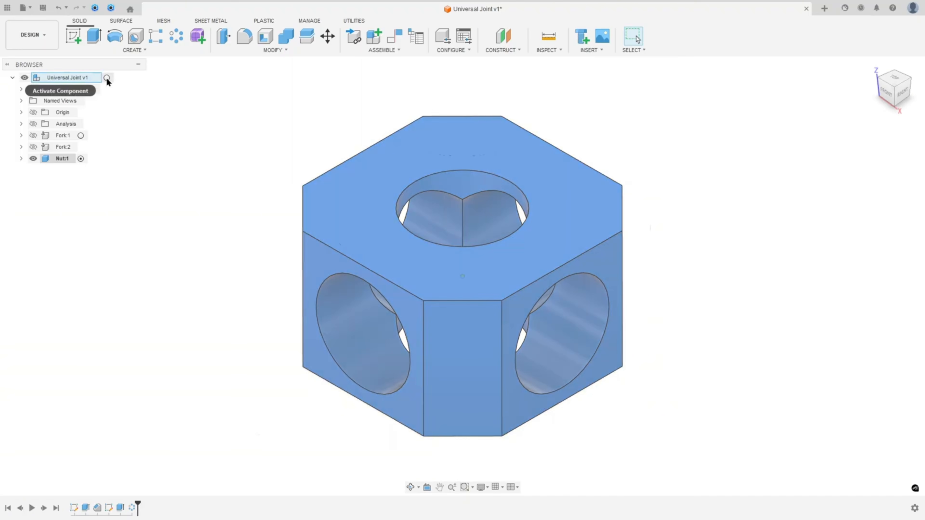
Step: Activate the top-level Universal Joint assembly with both forks shown and the nut set apart from them, and save the design
{"action": "left_click", "coordinate": [106, 77]}
{"action": "left_click", "coordinate": [33, 146]}
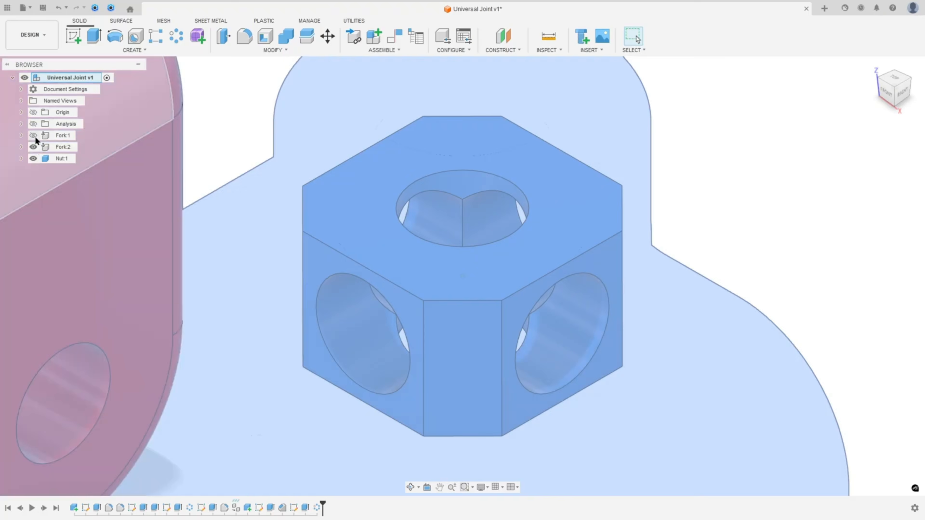
{"action": "left_click", "coordinate": [33, 135]}
{"action": "scroll", "coordinate": [411, 167], "scroll_direction": "down", "scroll_amount": 3}
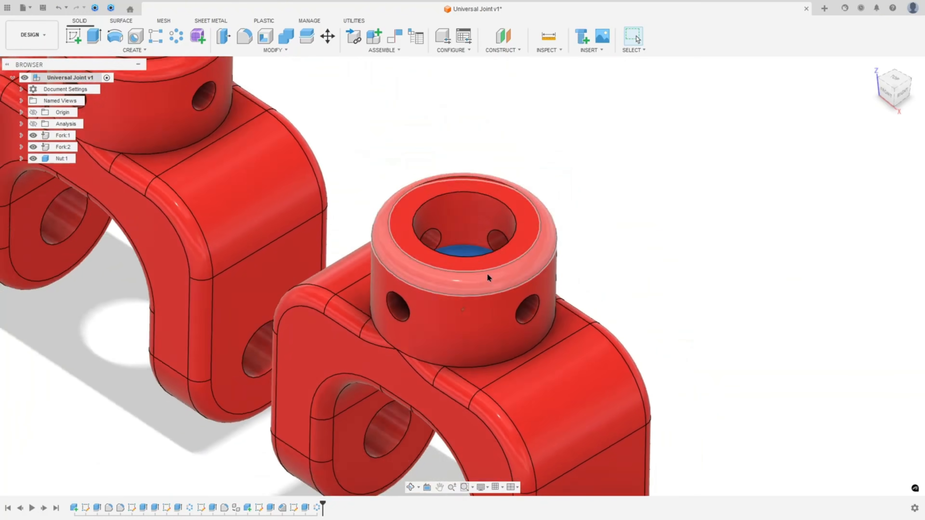
{"action": "middle_click_drag", "start_coordinate": [486, 273], "coordinate": [488, 303], "text": "shift"}
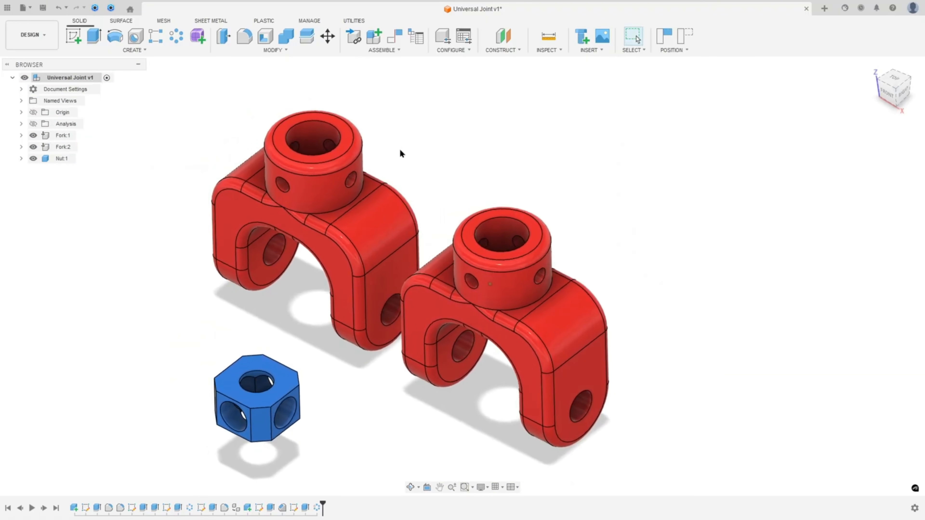
{"action": "left_click", "coordinate": [44, 12]}
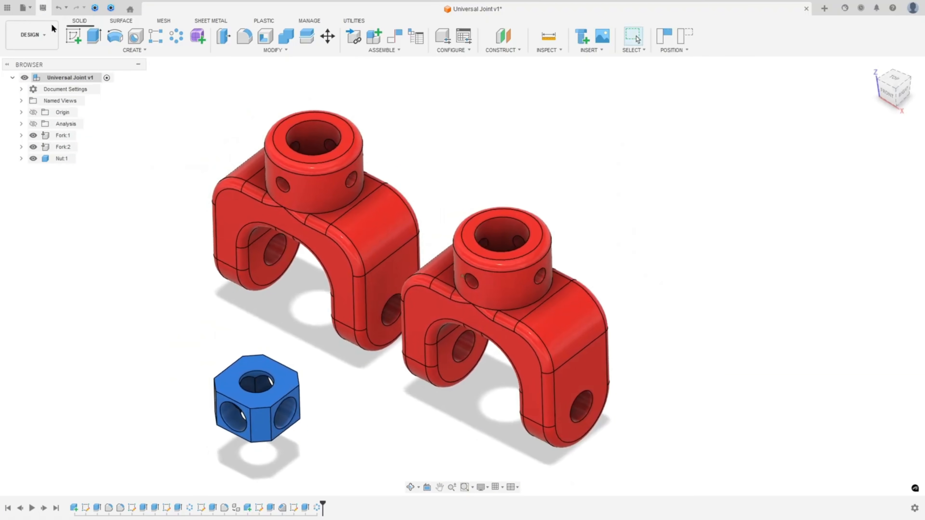
{"action": "left_click", "coordinate": [459, 280]}
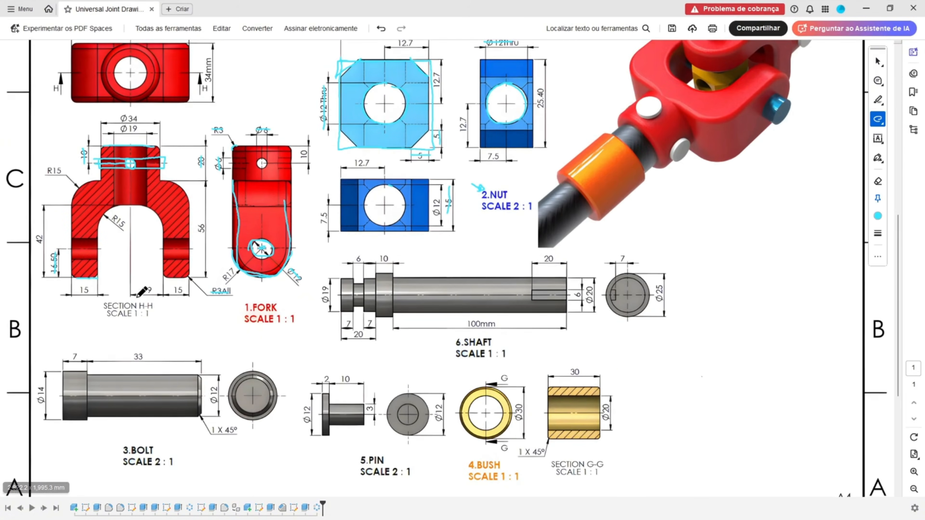
Step: In the PDF drawing, box the 3.BOLT label, trace the bolt's upper half profile and mark its 7 and 33 length dimensions
{"action": "scroll", "coordinate": [141, 293], "scroll_direction": "down", "scroll_amount": 2}
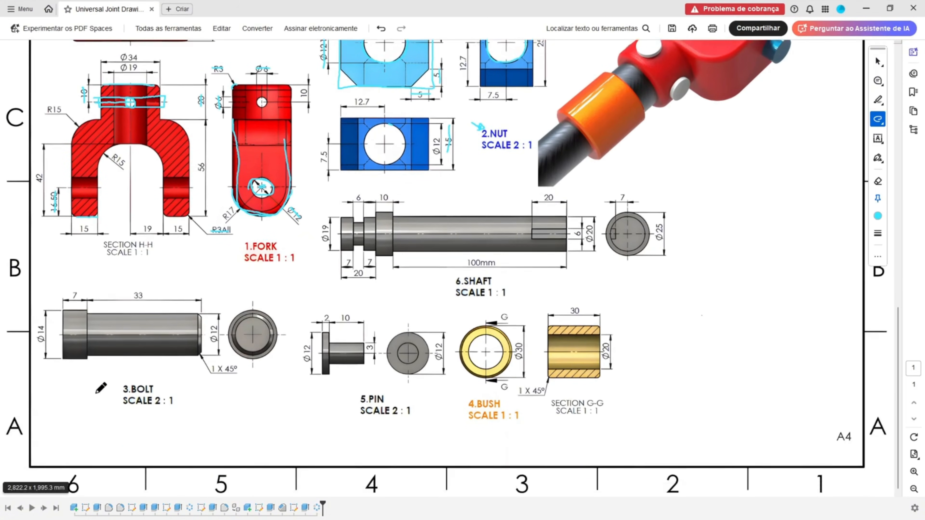
{"action": "mouse_move", "coordinate": [96, 392]}
{"action": "left_mouse_down"}
{"action": "mouse_move", "coordinate": [110, 392]}
{"action": "mouse_move", "coordinate": [118, 412]}
{"action": "mouse_move", "coordinate": [170, 379]}
{"action": "mouse_move", "coordinate": [118, 381]}
{"action": "left_mouse_up"}
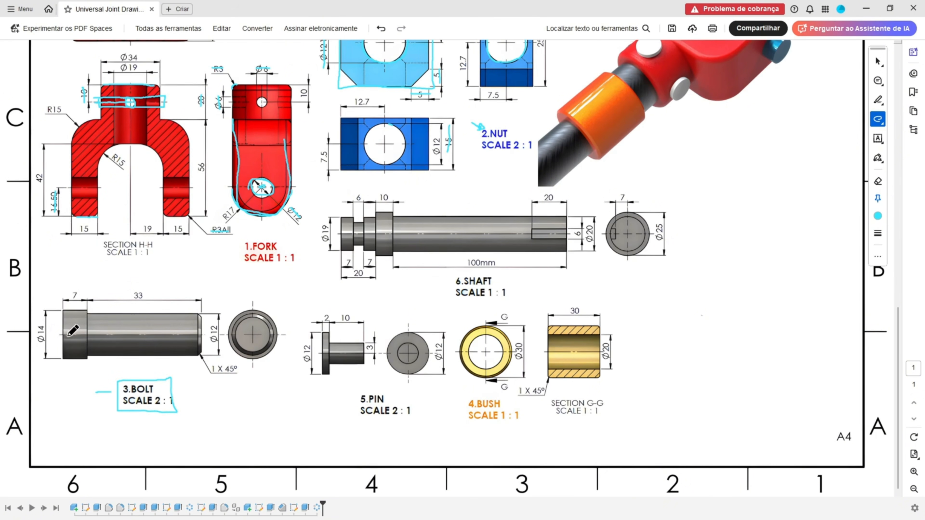
{"action": "mouse_move", "coordinate": [62, 336]}
{"action": "left_mouse_down"}
{"action": "mouse_move", "coordinate": [198, 337]}
{"action": "mouse_move", "coordinate": [162, 314]}
{"action": "mouse_move", "coordinate": [61, 310]}
{"action": "mouse_move", "coordinate": [60, 334]}
{"action": "left_mouse_up"}
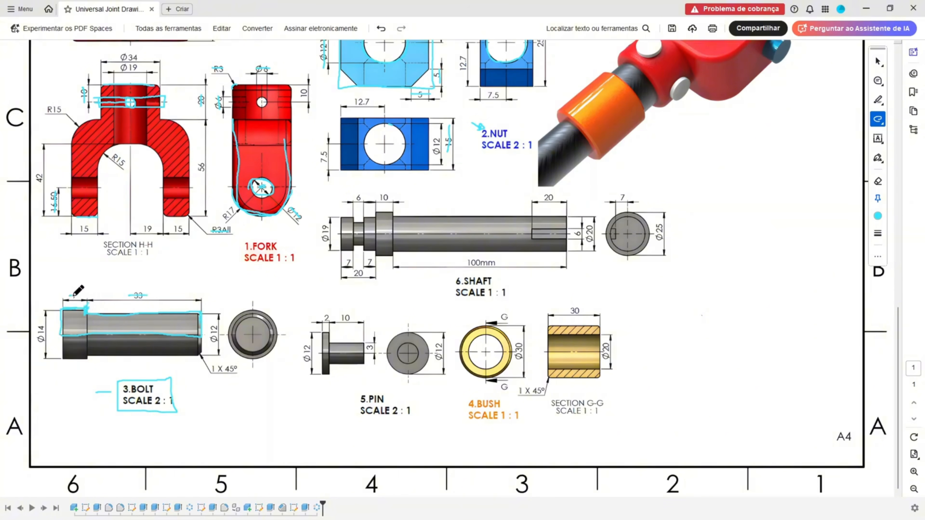
Step: Mark the heights of the bolt's half profile, noting 6 for the shank and 7 for the head
{"action": "scroll", "coordinate": [89, 317], "scroll_direction": "up", "scroll_amount": 3, "text": "ctrl"}
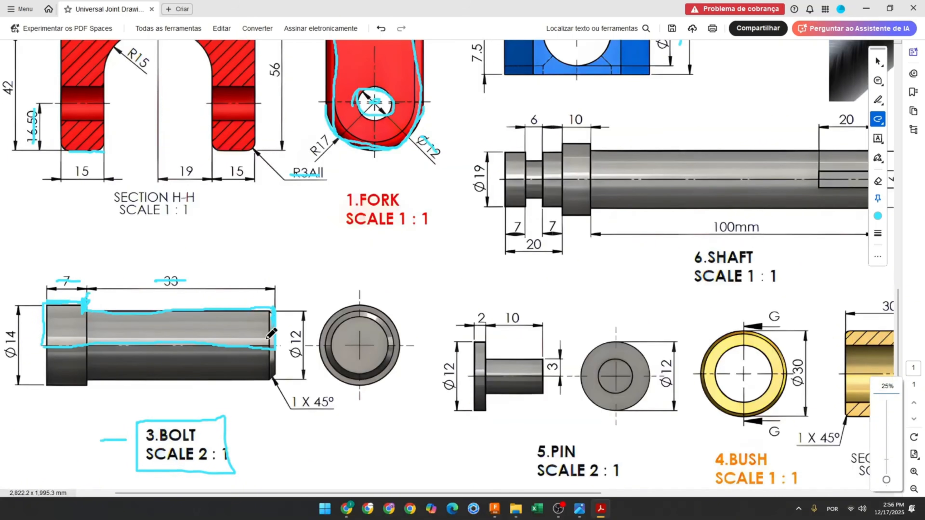
{"action": "left_click_drag", "start_coordinate": [273, 311], "coordinate": [292, 311]}
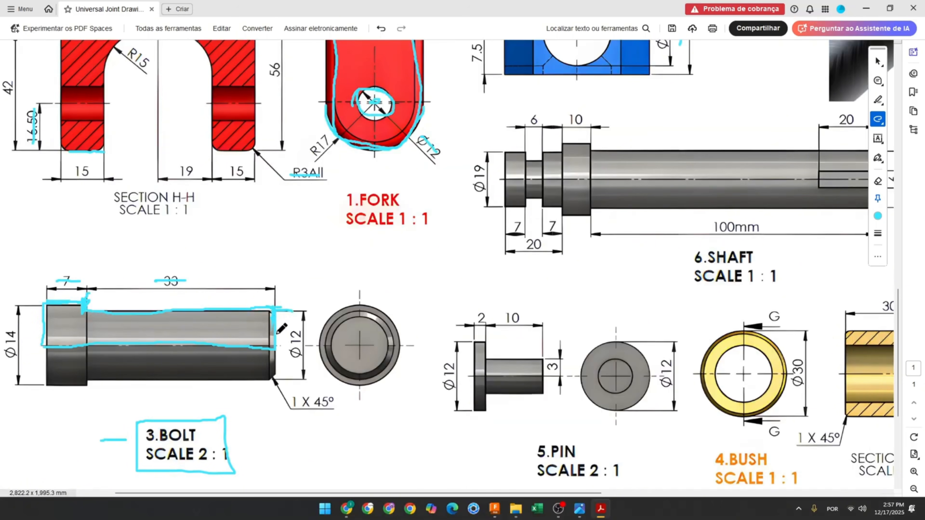
{"action": "mouse_move", "coordinate": [274, 349]}
{"action": "left_mouse_down"}
{"action": "mouse_move", "coordinate": [292, 349]}
{"action": "mouse_move", "coordinate": [287, 336]}
{"action": "left_mouse_up"}
{"action": "left_click_drag", "start_coordinate": [27, 302], "coordinate": [39, 305]}
{"action": "left_click_drag", "start_coordinate": [25, 349], "coordinate": [48, 348]}
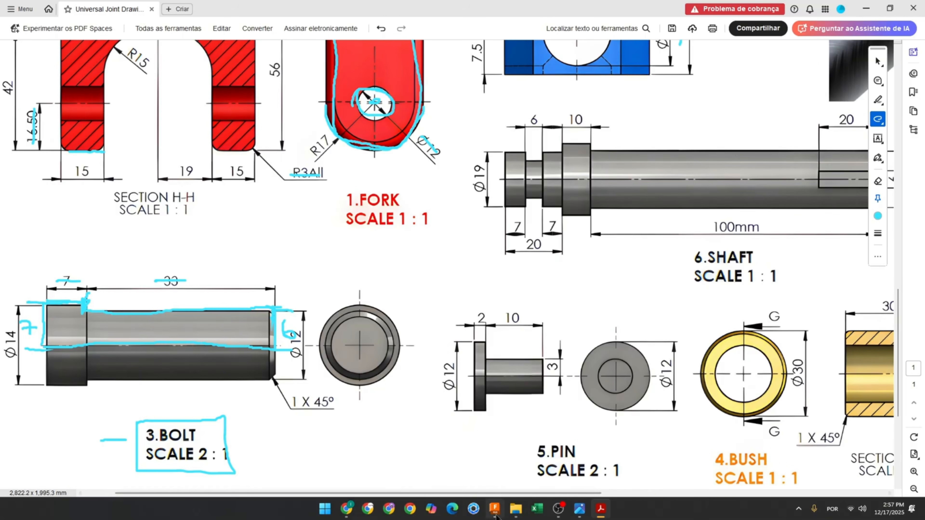
Step: Switch back to Fusion and hide both Fork components and the Nut component
{"action": "left_click", "coordinate": [494, 508]}
{"action": "left_click", "coordinate": [33, 135]}
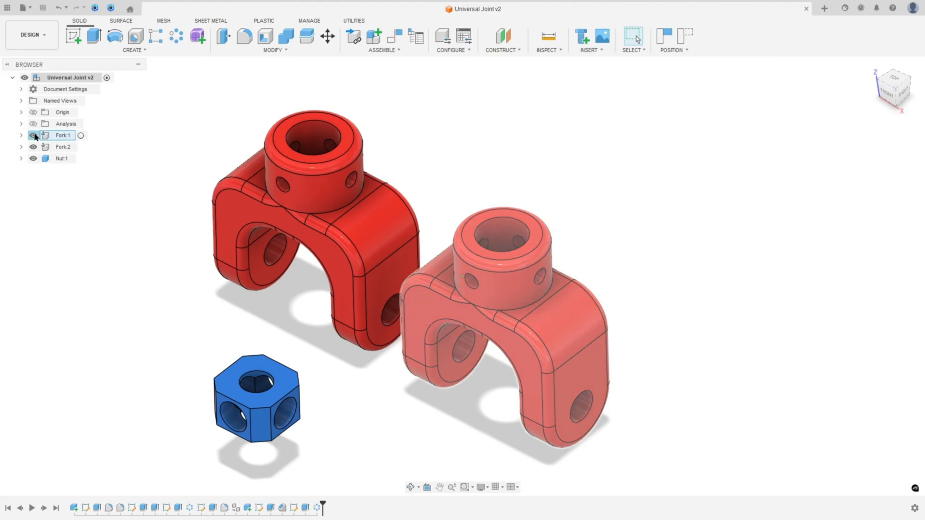
{"action": "left_click", "coordinate": [33, 147]}
{"action": "left_click", "coordinate": [33, 159]}
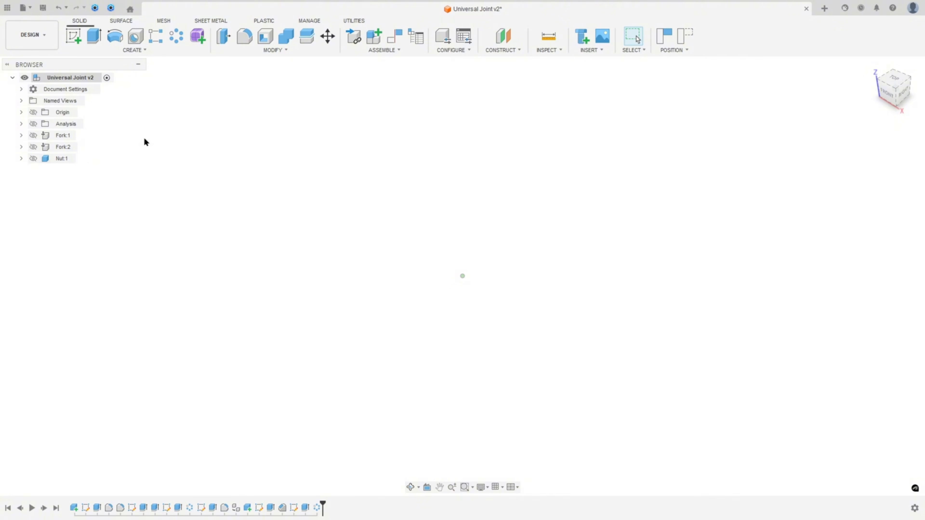
Step: Create and activate a new internal component named Bolt under the Universal Joint assembly
{"action": "left_click", "coordinate": [385, 51]}
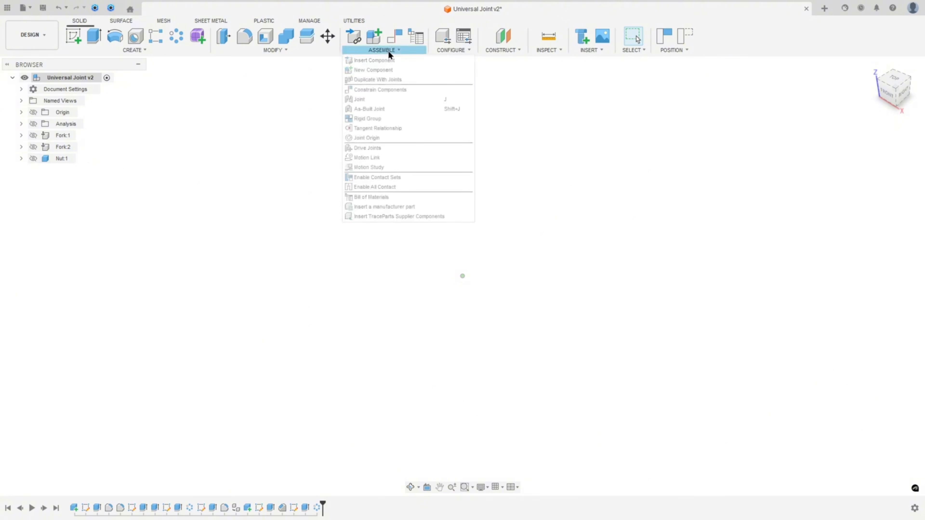
{"action": "left_click", "coordinate": [381, 71]}
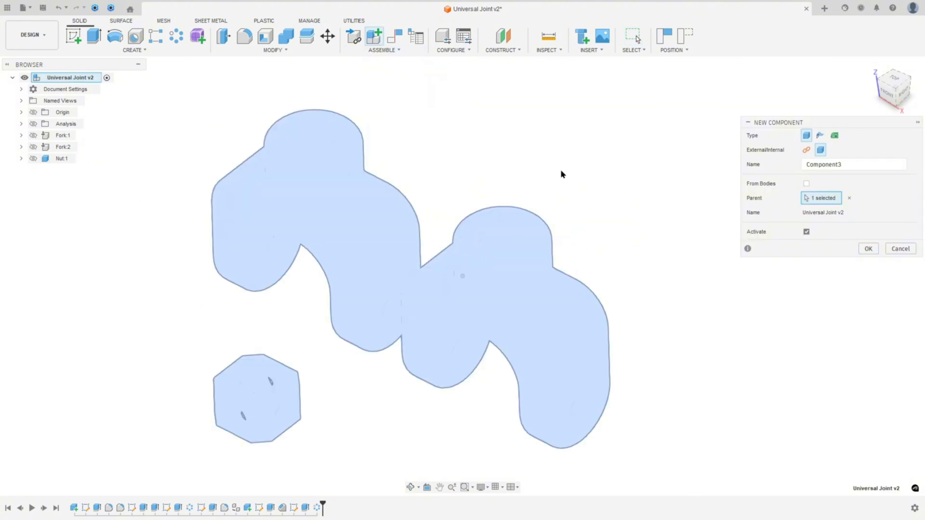
{"action": "left_click", "coordinate": [841, 164]}
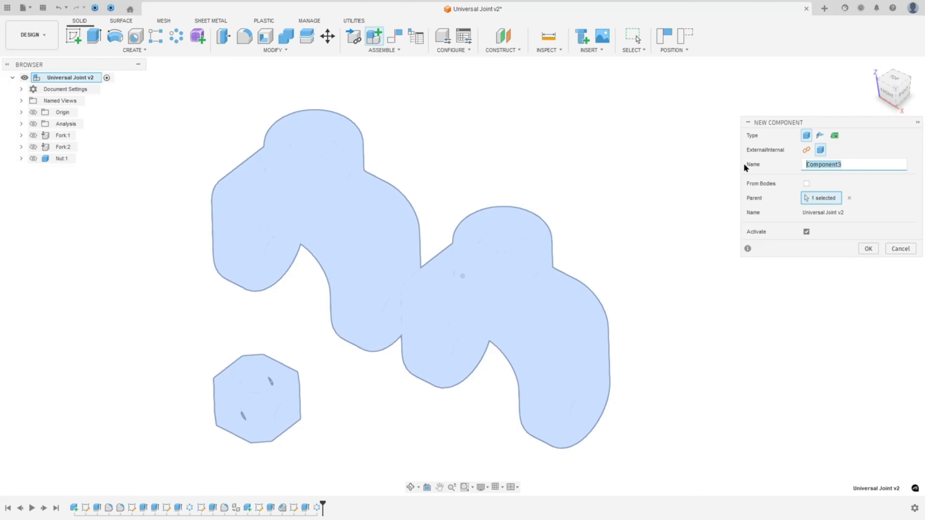
{"action": "type", "text": "Bolt"}
{"action": "left_click", "coordinate": [862, 249]}
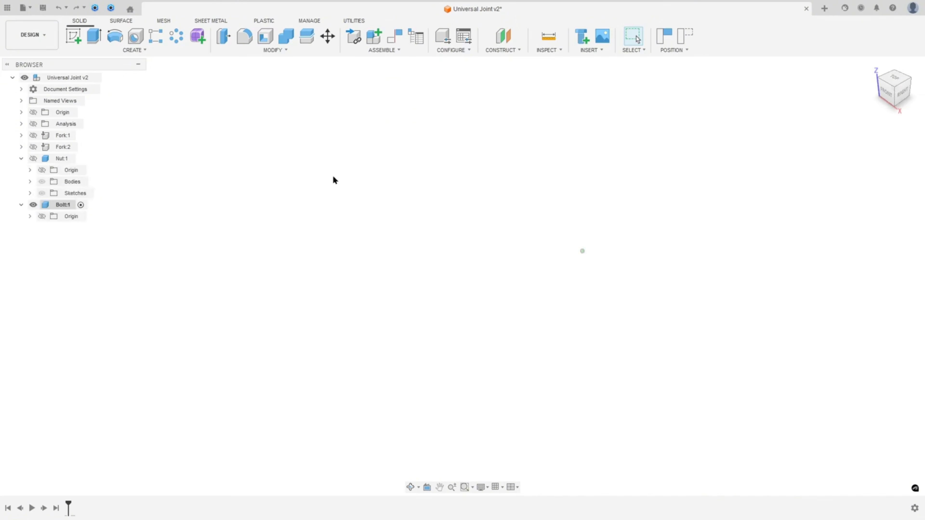
Step: Start a sketch for the bolt on the XZ plane, capturing the current positions of the moved components
{"action": "left_click", "coordinate": [73, 35]}
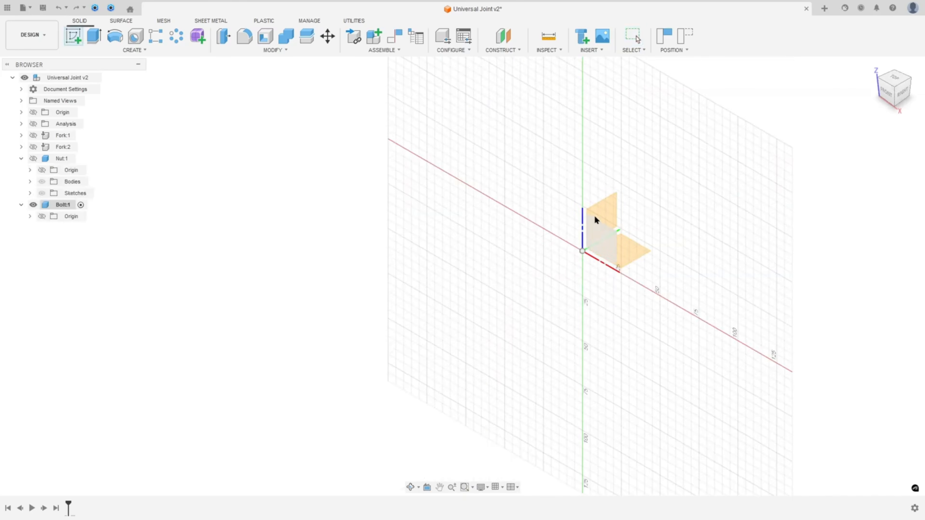
{"action": "left_click", "coordinate": [610, 241]}
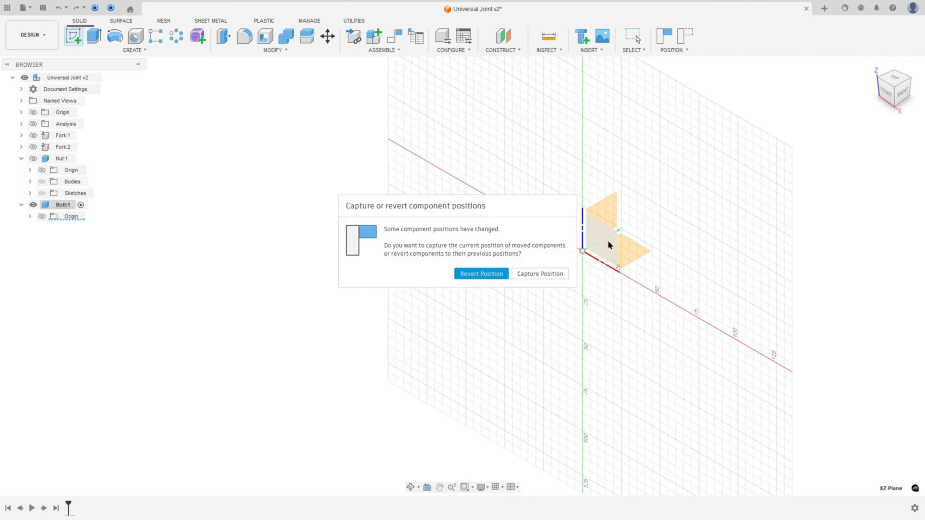
{"action": "left_click", "coordinate": [539, 274]}
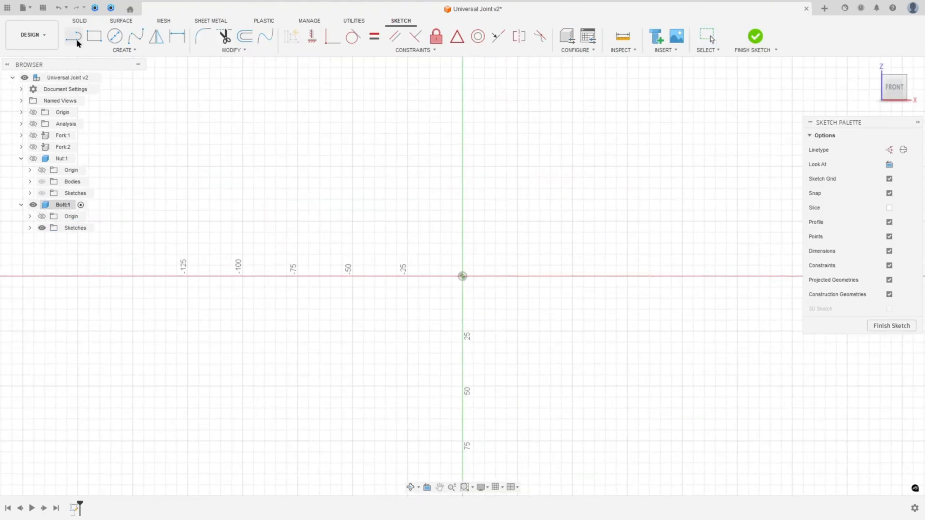
Step: Sketch a closed stepped half-profile from the origin along the horizontal axis, with a taller head about 20 mm wide and a lower shank
{"action": "left_click", "coordinate": [77, 42]}
{"action": "left_click", "coordinate": [463, 276]}
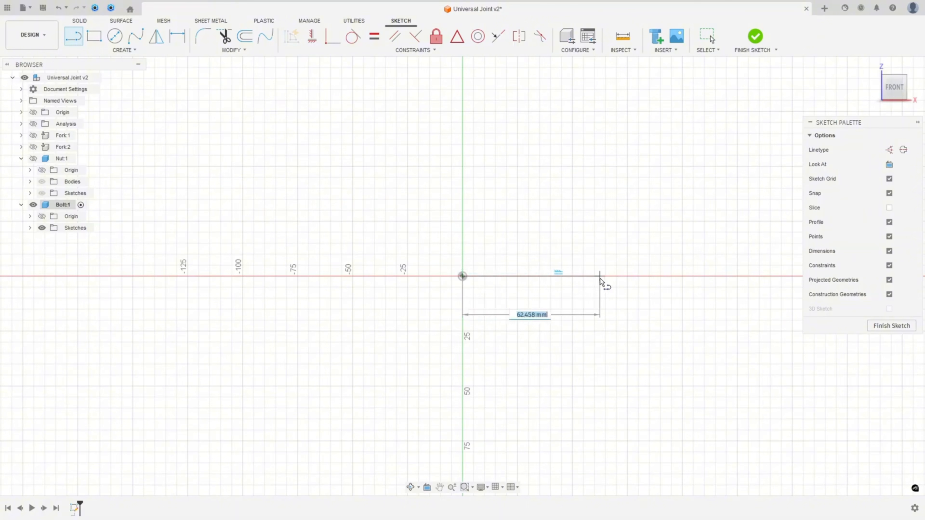
{"action": "left_click", "coordinate": [606, 276]}
{"action": "left_click", "coordinate": [605, 243]}
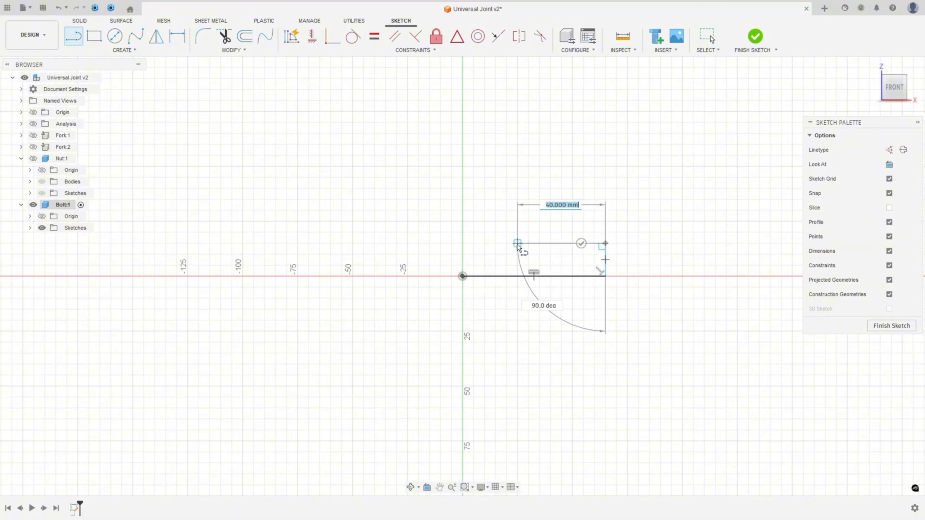
{"action": "left_click", "coordinate": [506, 243]}
{"action": "left_click", "coordinate": [506, 206]}
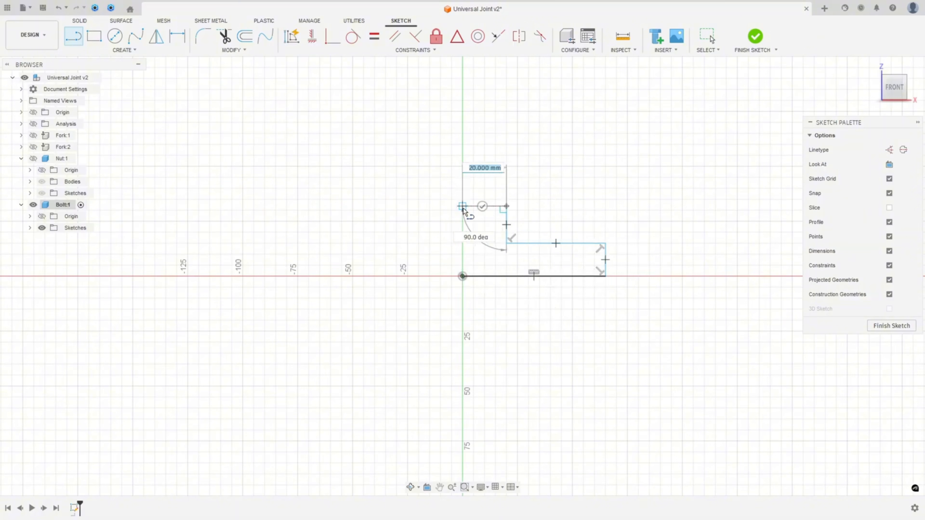
{"action": "left_click", "coordinate": [463, 206]}
{"action": "left_click", "coordinate": [462, 276]}
{"action": "scroll", "coordinate": [466, 270], "scroll_direction": "up", "scroll_amount": 4}
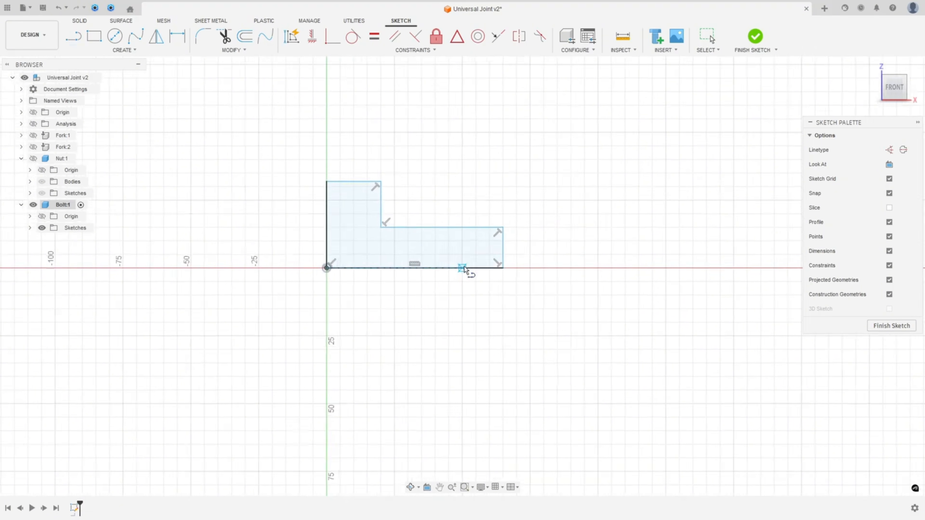
Step: Dimension the lengths of the bolt's half-profile: 33 mm for the shank and 7 mm for the head
{"action": "left_click", "coordinate": [178, 36]}
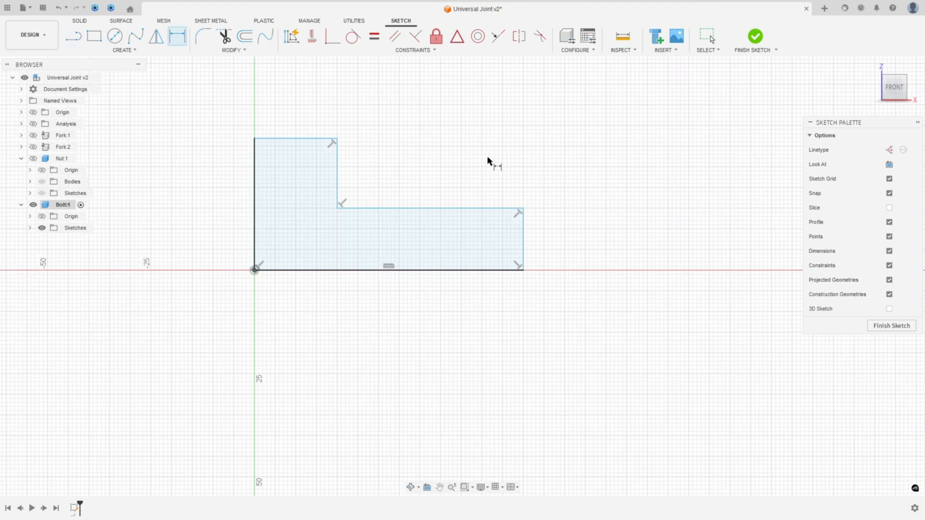
{"action": "left_click", "coordinate": [437, 208]}
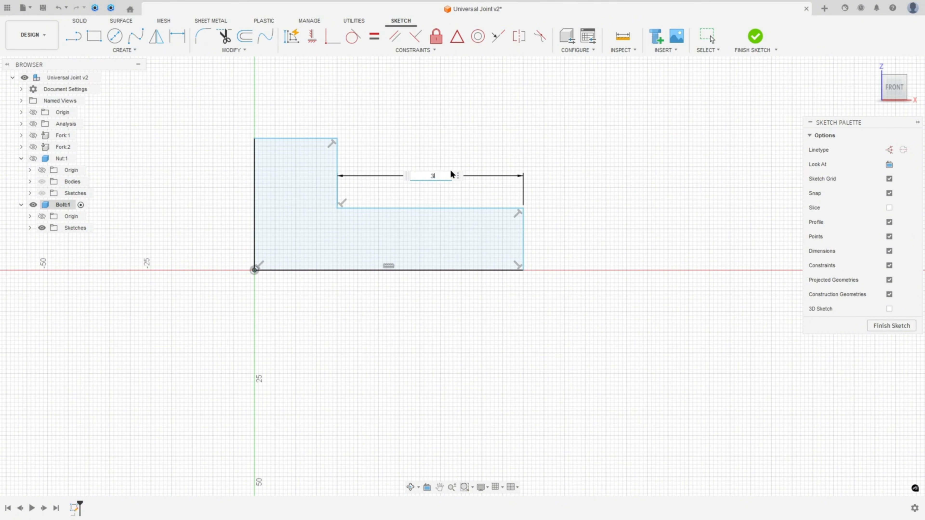
{"action": "type", "text": "3"}
{"action": "key", "text": "Return"}
{"action": "left_click", "coordinate": [285, 175]}
{"action": "left_click", "coordinate": [289, 153]}
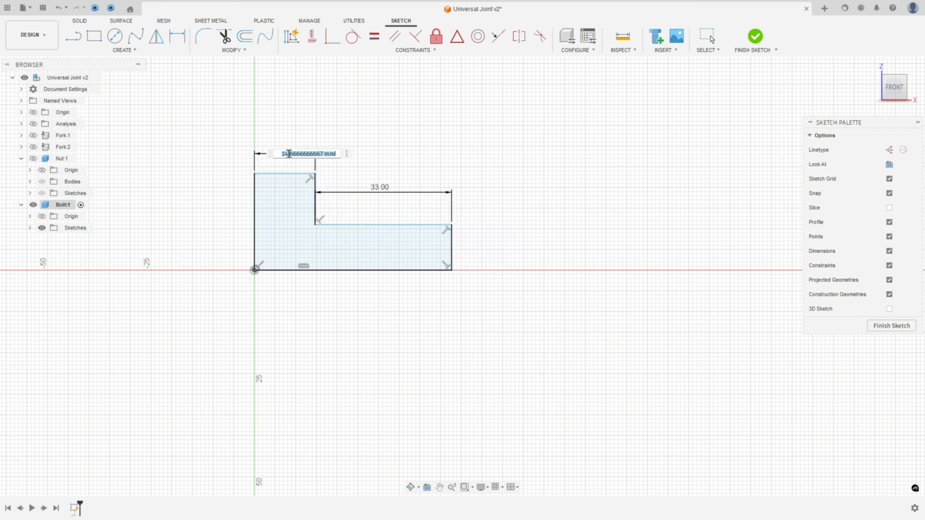
{"action": "type", "text": "7"}
{"action": "key", "text": "Return"}
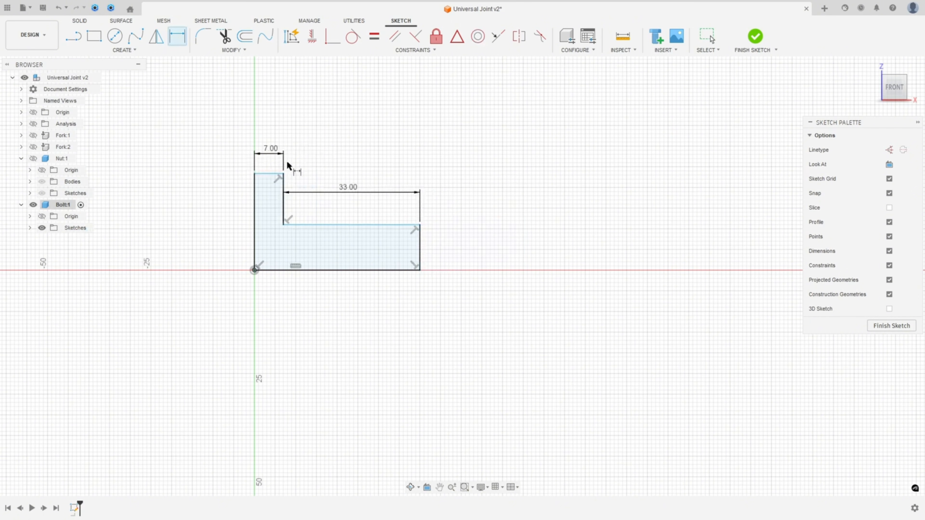
Step: Set the head height to 7 mm and the shank height to 6 mm, and finish the sketch
{"action": "left_click", "coordinate": [254, 210]}
{"action": "left_click", "coordinate": [227, 206]}
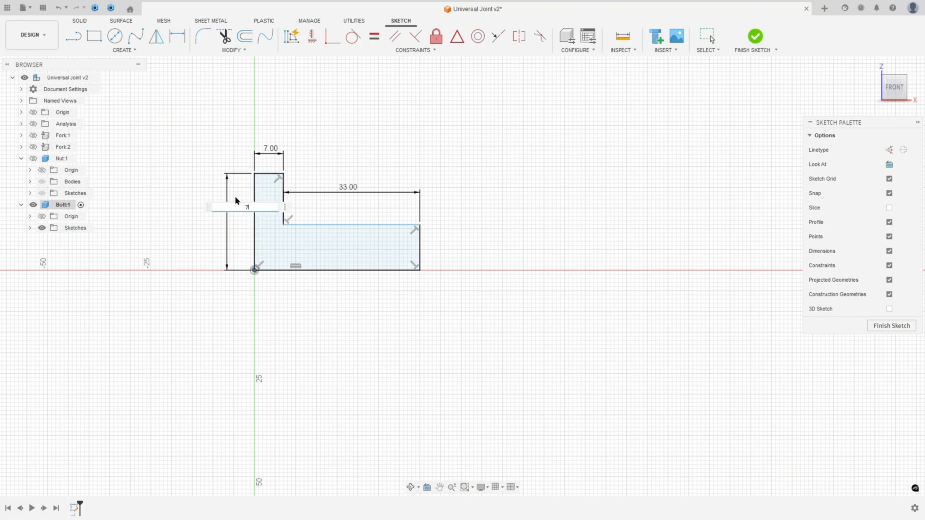
{"action": "type", "text": "7"}
{"action": "key", "text": "Return"}
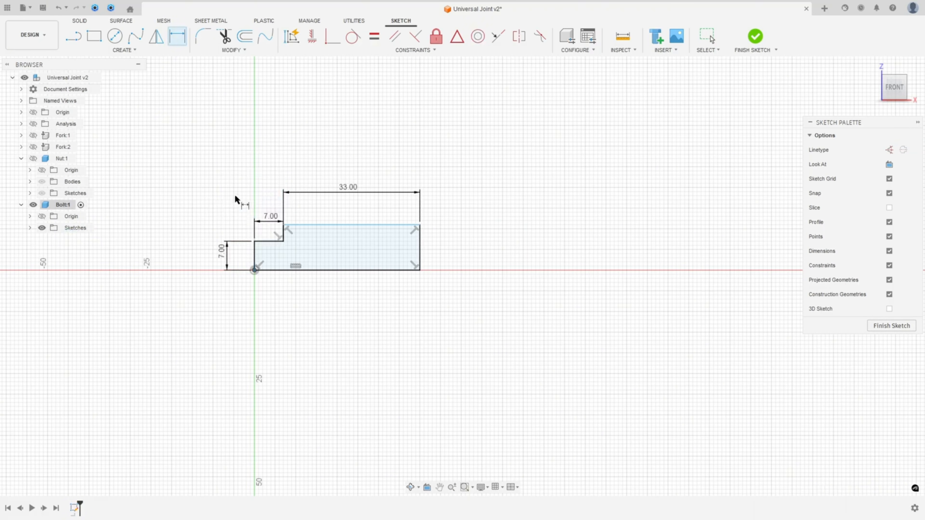
{"action": "left_click", "coordinate": [419, 251]}
{"action": "left_click", "coordinate": [459, 243]}
{"action": "type", "text": "6"}
{"action": "key", "text": "Return"}
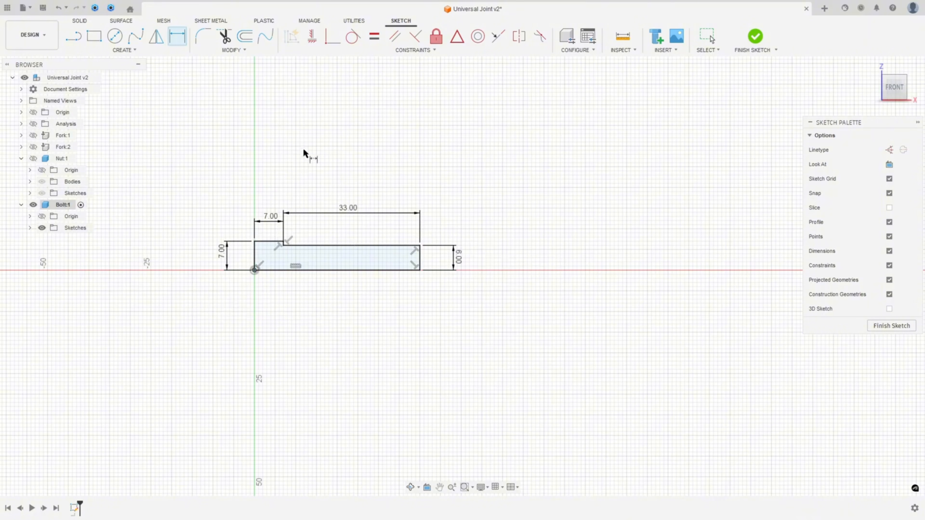
{"action": "left_click", "coordinate": [750, 38]}
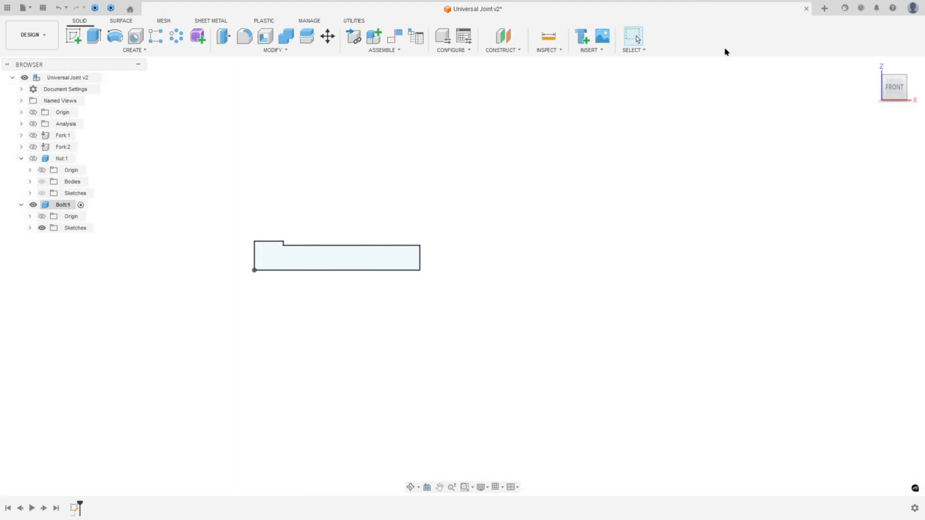
Step: Revolve the bolt profile 360 degrees about its long base line as a new body
{"action": "left_click", "coordinate": [115, 36]}
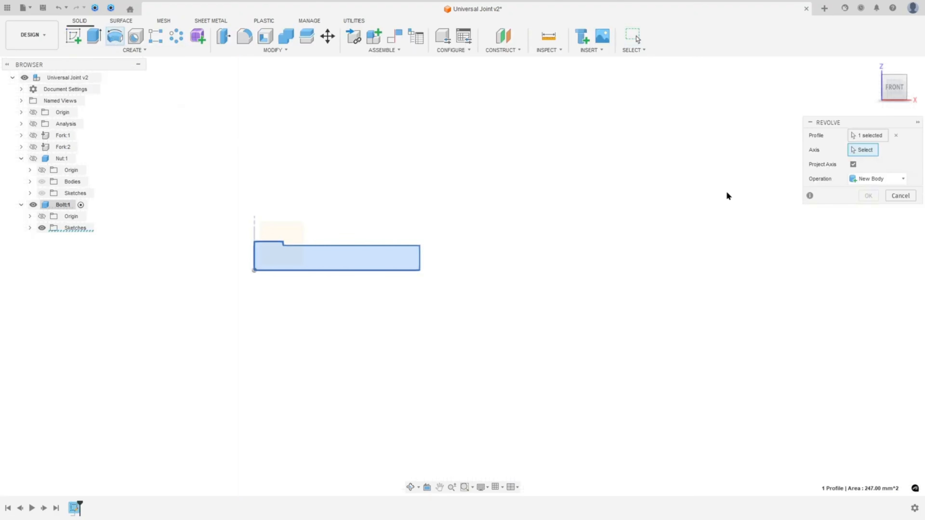
{"action": "middle_click_drag", "start_coordinate": [319, 271], "coordinate": [692, 255], "text": "shift"}
{"action": "left_click", "coordinate": [355, 258]}
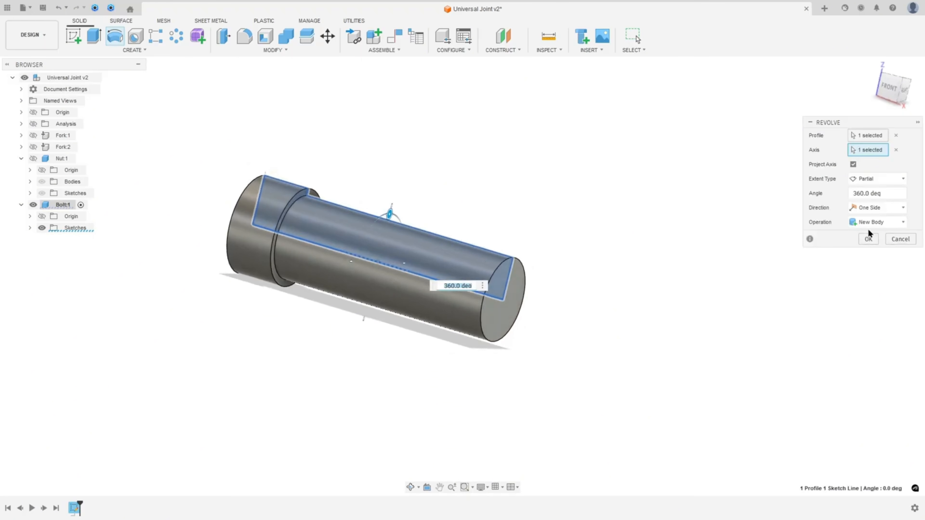
{"action": "left_click", "coordinate": [868, 239]}
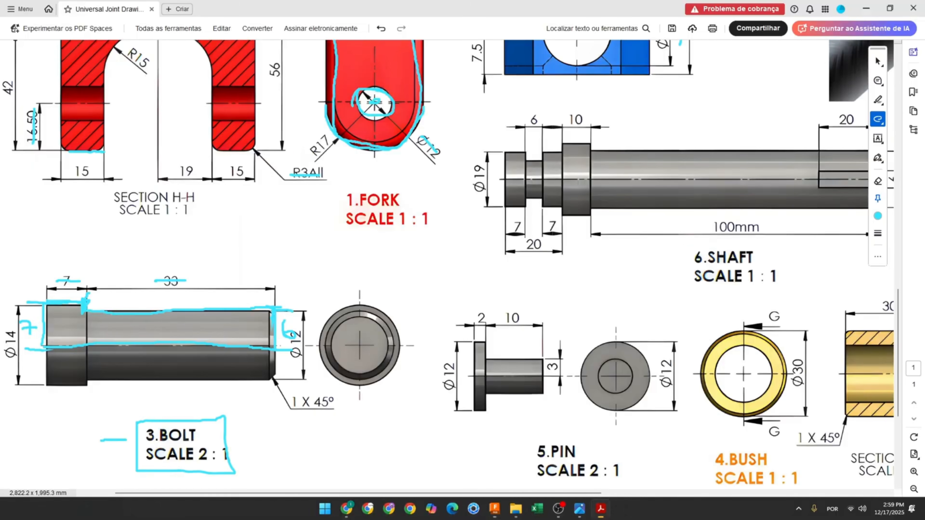
Step: Check the bolt's chamfer note in the PDF drawing and apply a 1 mm equal-distance chamfer to the shank's free end edge
{"action": "scroll", "coordinate": [175, 330], "scroll_direction": "down", "scroll_amount": 2}
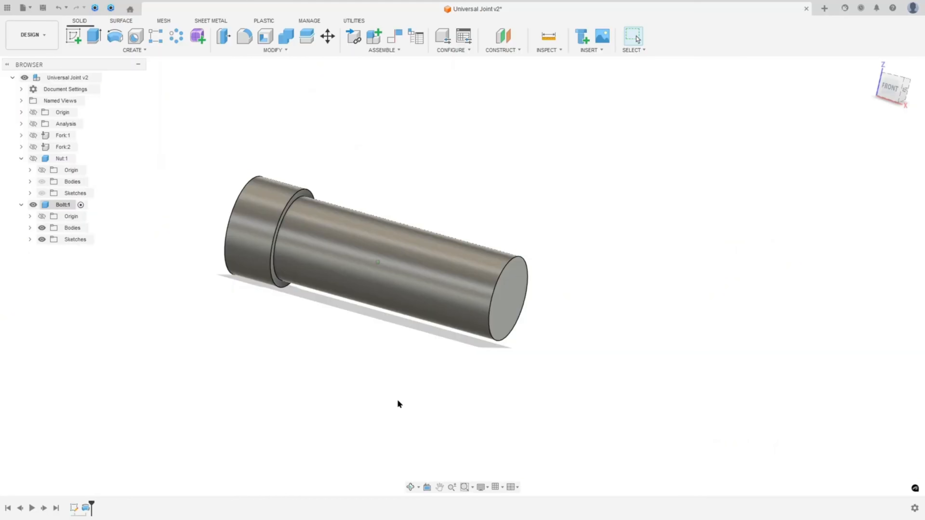
{"action": "left_click", "coordinate": [273, 51]}
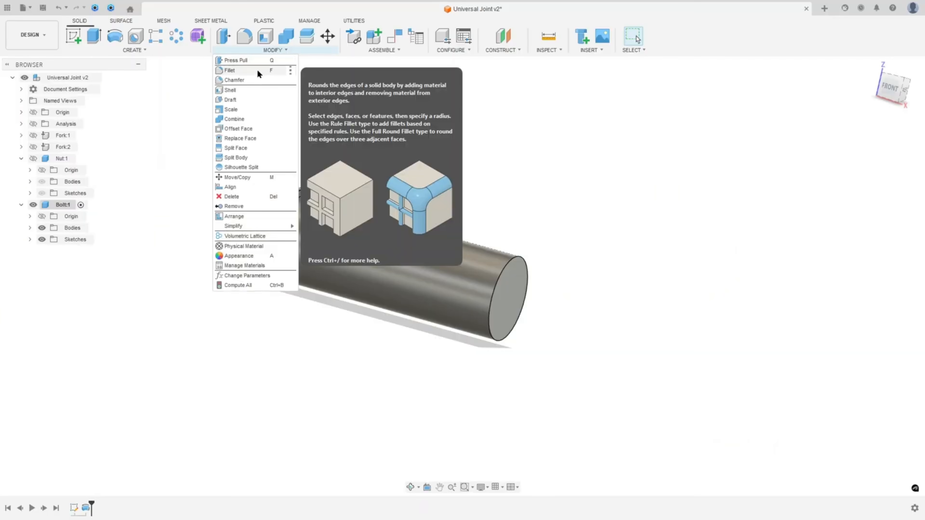
{"action": "left_click", "coordinate": [288, 78]}
{"action": "scroll", "coordinate": [525, 227], "scroll_direction": "up", "scroll_amount": 2}
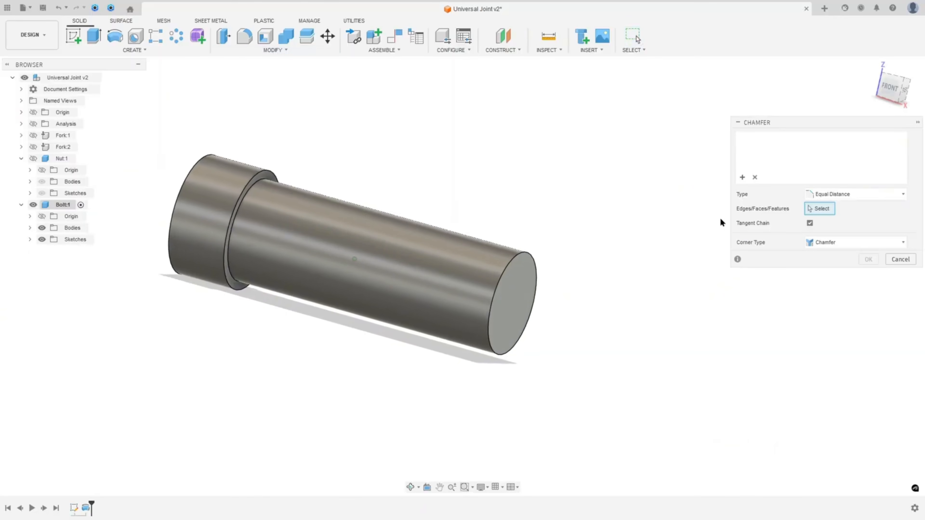
{"action": "left_click", "coordinate": [523, 250]}
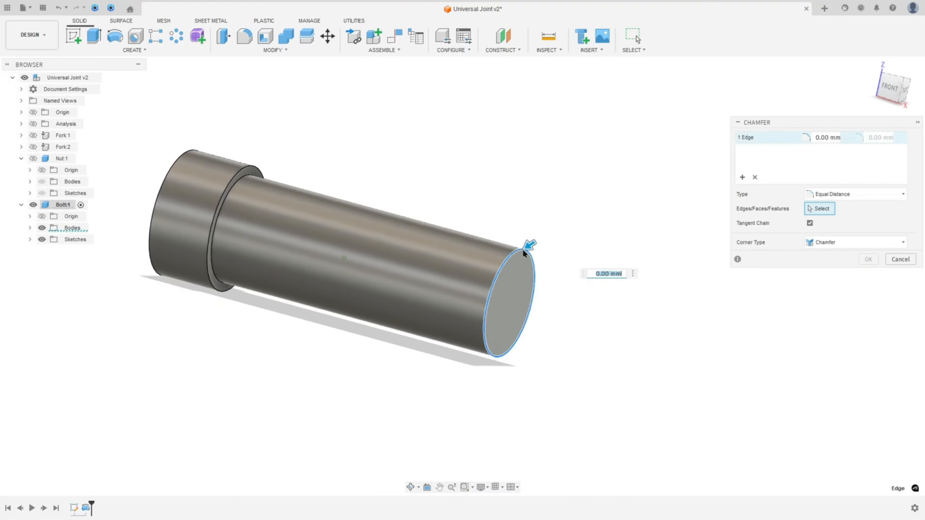
{"action": "type", "text": "1"}
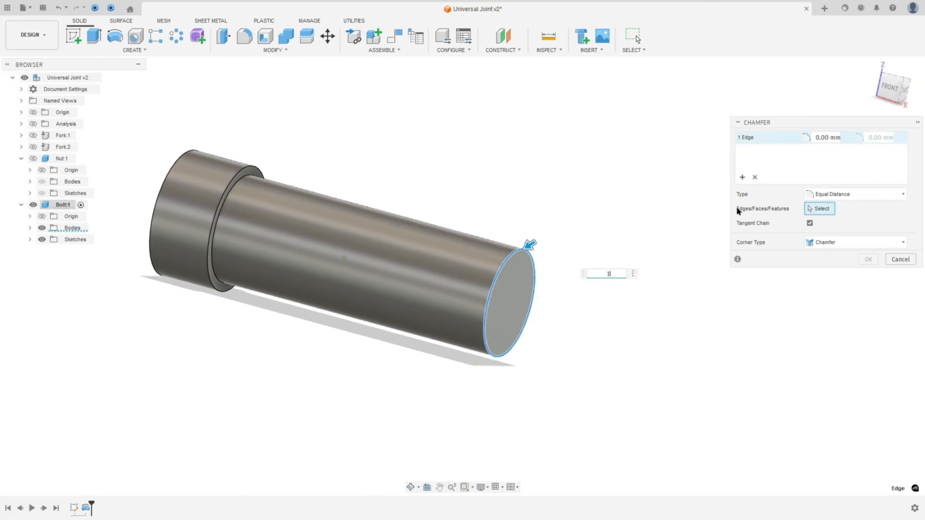
{"action": "left_click", "coordinate": [867, 259]}
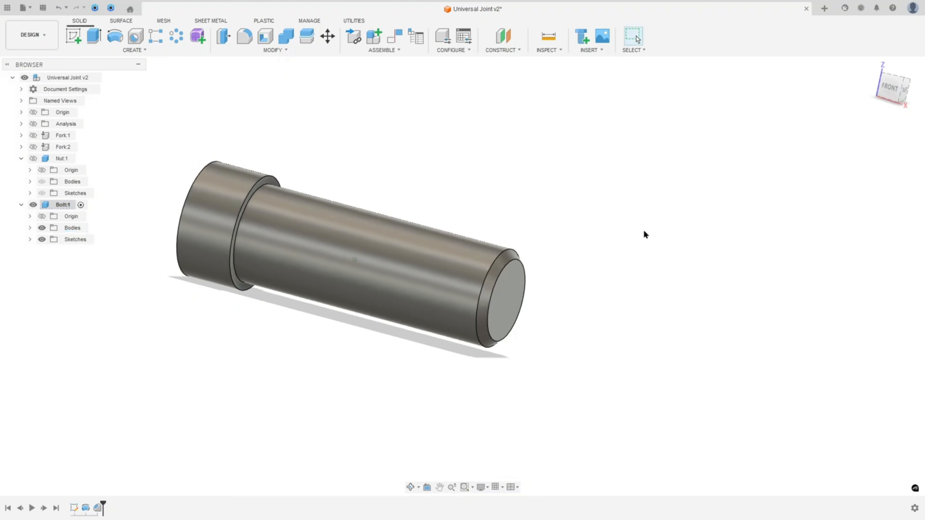
Step: Activate the top-level Universal Joint assembly
{"action": "middle_click_drag", "start_coordinate": [643, 228], "coordinate": [595, 163], "text": "shift"}
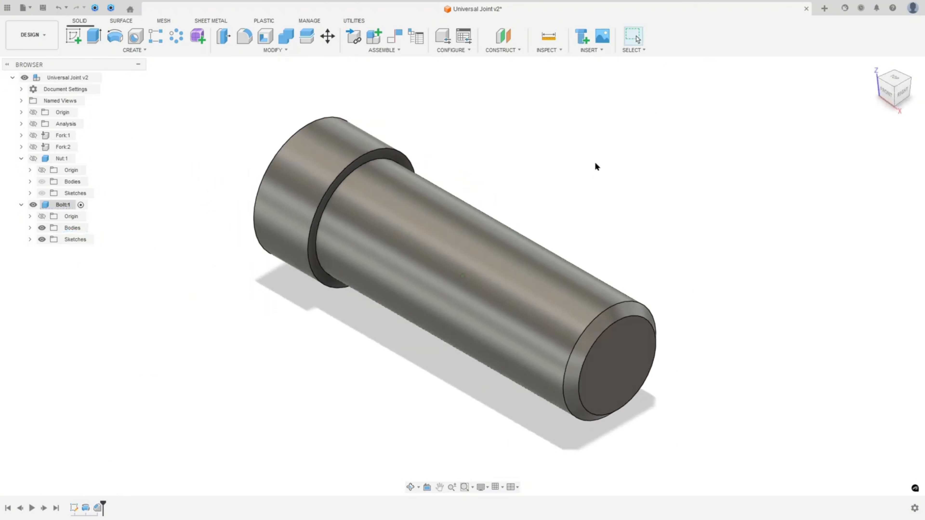
{"action": "scroll", "coordinate": [587, 158], "scroll_direction": "down", "scroll_amount": 5}
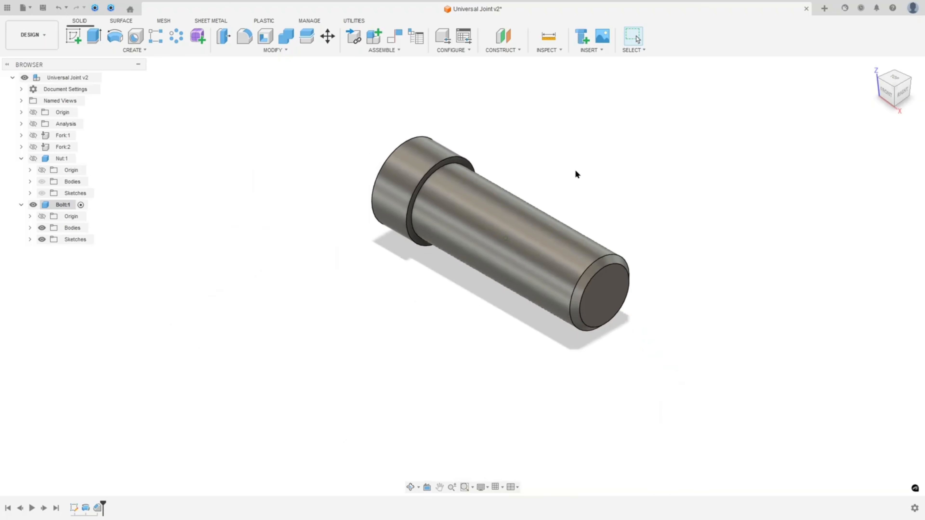
{"action": "left_click", "coordinate": [107, 78]}
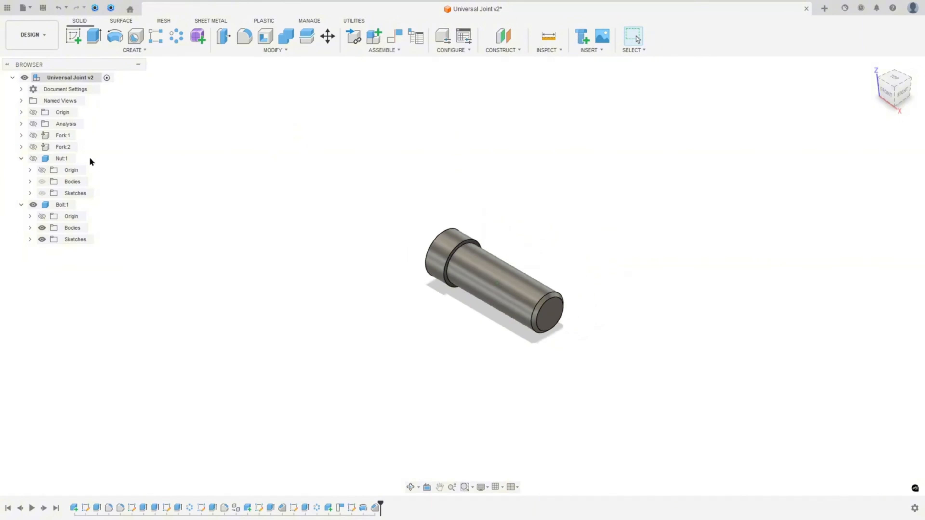
Step: Show both Fork components and the Nut component, and move the bolt clear of the forks to just above the nut
{"action": "left_click", "coordinate": [34, 135]}
{"action": "left_click", "coordinate": [33, 147]}
{"action": "left_click", "coordinate": [34, 158]}
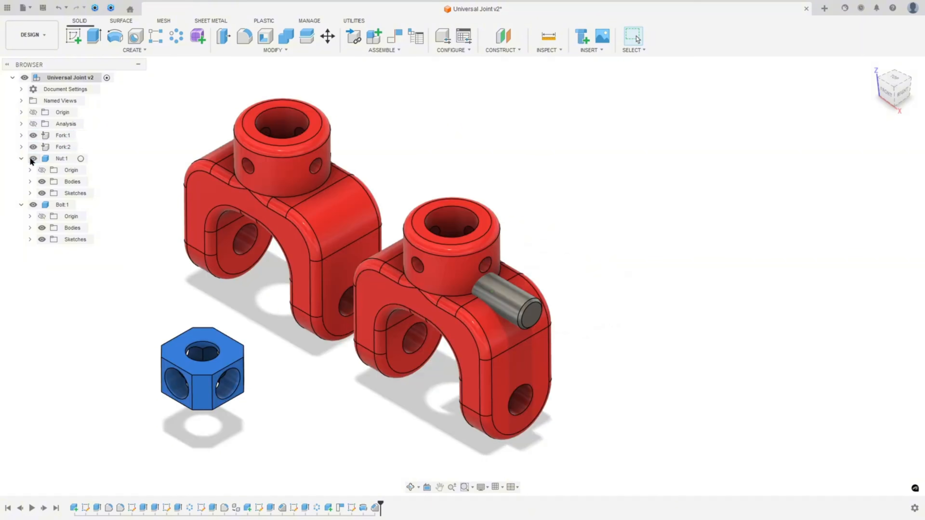
{"action": "left_click", "coordinate": [21, 159]}
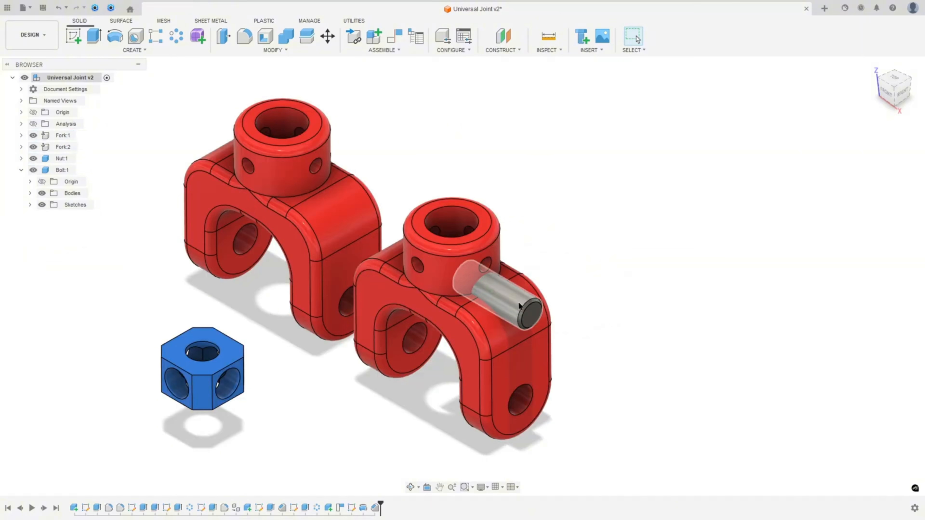
{"action": "left_click_drag", "start_coordinate": [516, 301], "coordinate": [202, 296]}
{"action": "key", "text": "F6"}
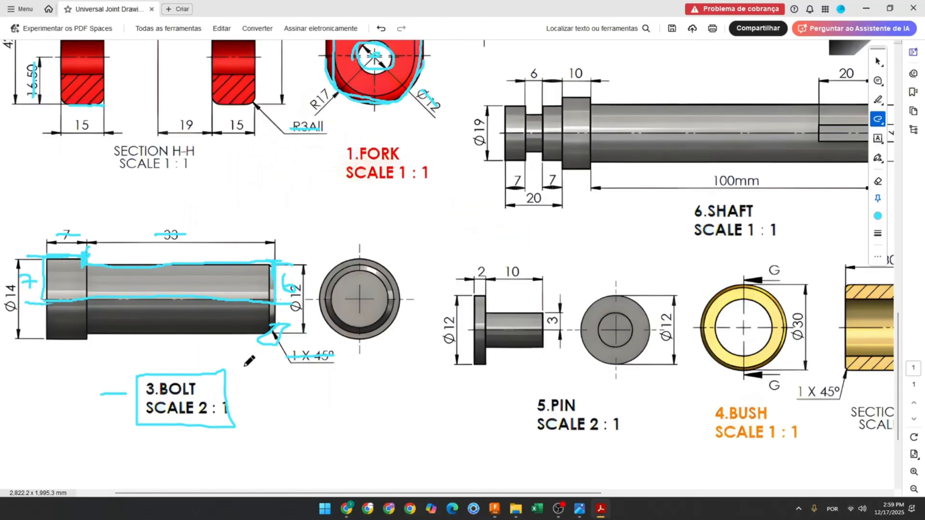
Step: Examine the bolts in the PDF drawing's assembled view, and switch back to Fusion
{"action": "scroll", "coordinate": [567, 256], "scroll_direction": "down", "scroll_amount": 3, "text": "ctrl"}
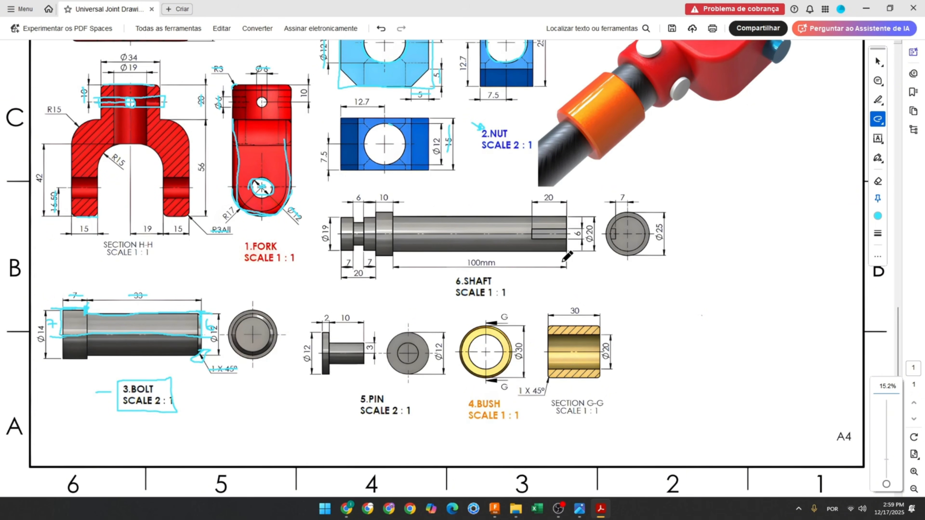
{"action": "scroll", "coordinate": [712, 257], "scroll_direction": "up", "scroll_amount": 5}
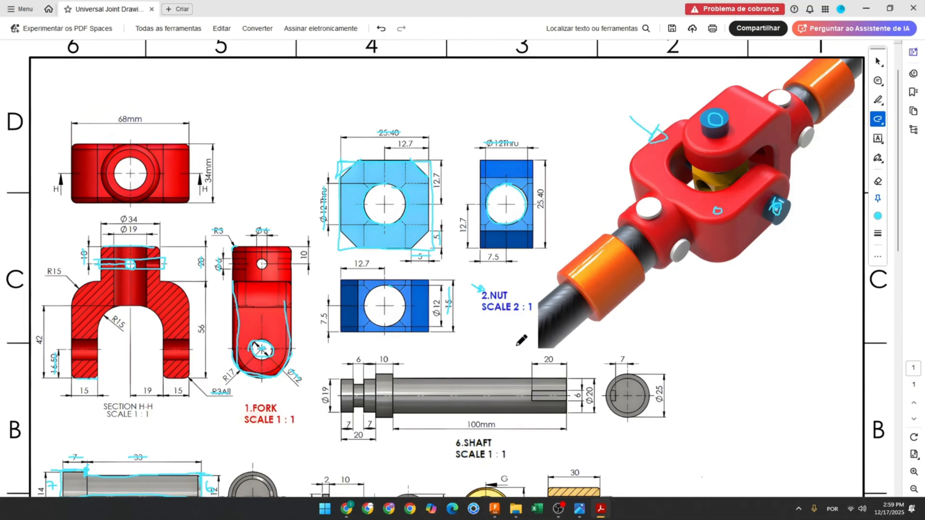
{"action": "left_click", "coordinate": [495, 509]}
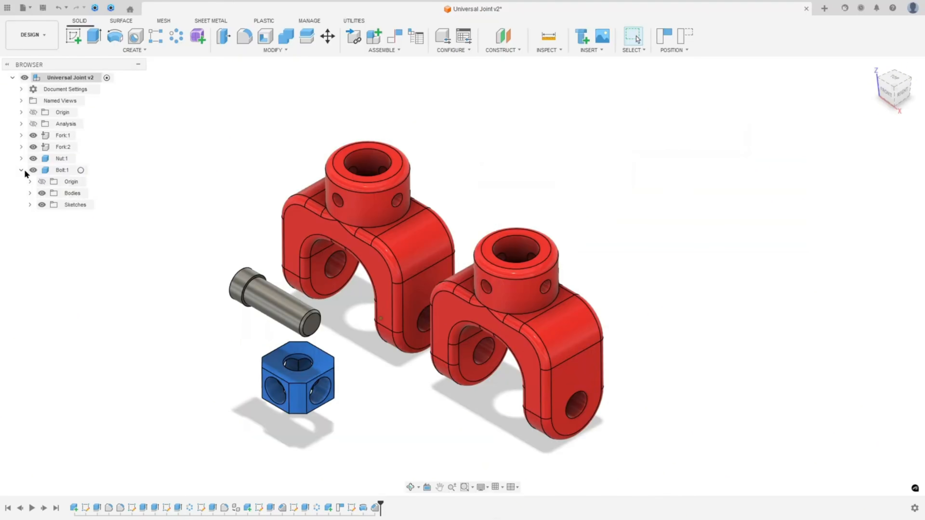
Step: Copy the bolt component and paste one instance, offset -30 mm along Y from the original
{"action": "right_click", "coordinate": [46, 172]}
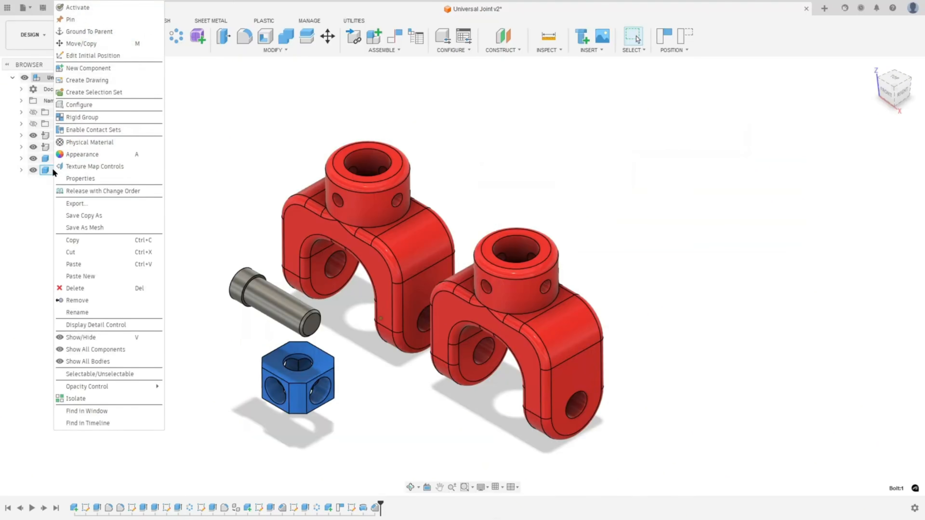
{"action": "left_click", "coordinate": [78, 240]}
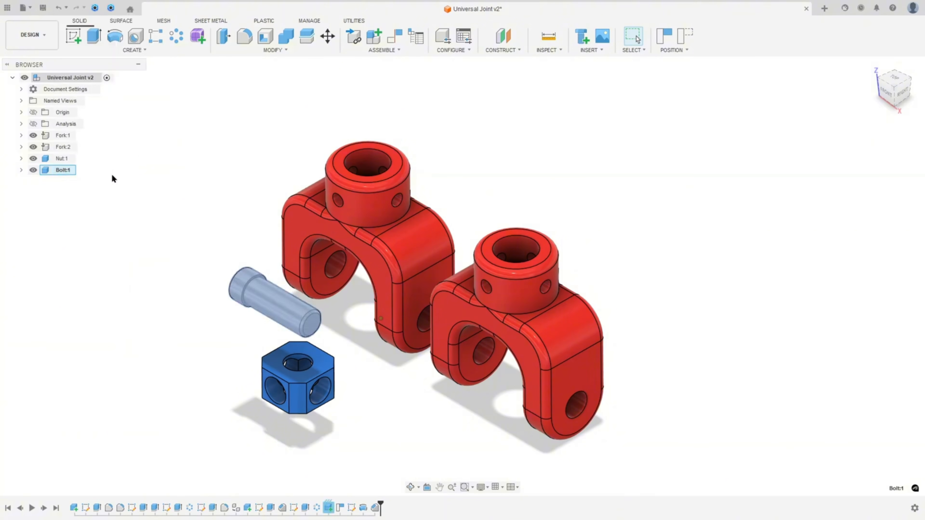
{"action": "key", "text": "ctrl+v"}
{"action": "left_click", "coordinate": [533, 274]}
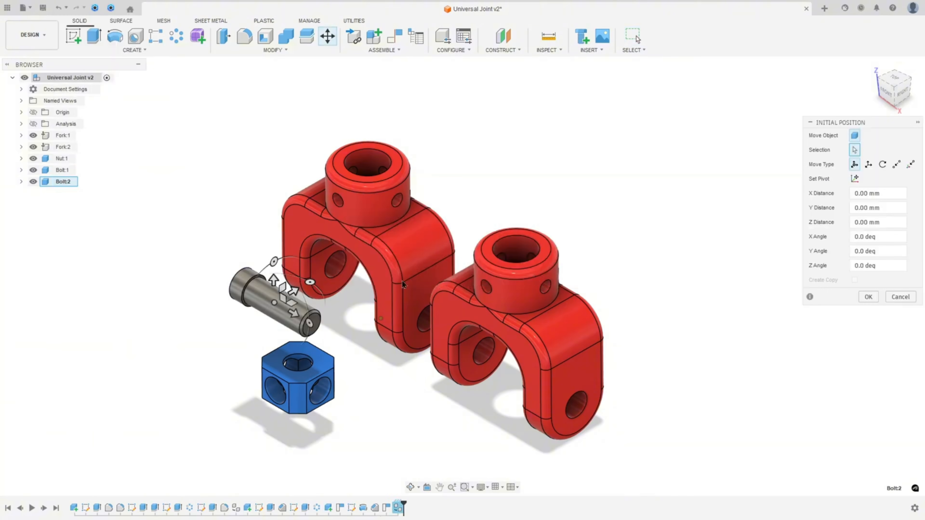
{"action": "left_click_drag", "start_coordinate": [296, 288], "coordinate": [240, 319]}
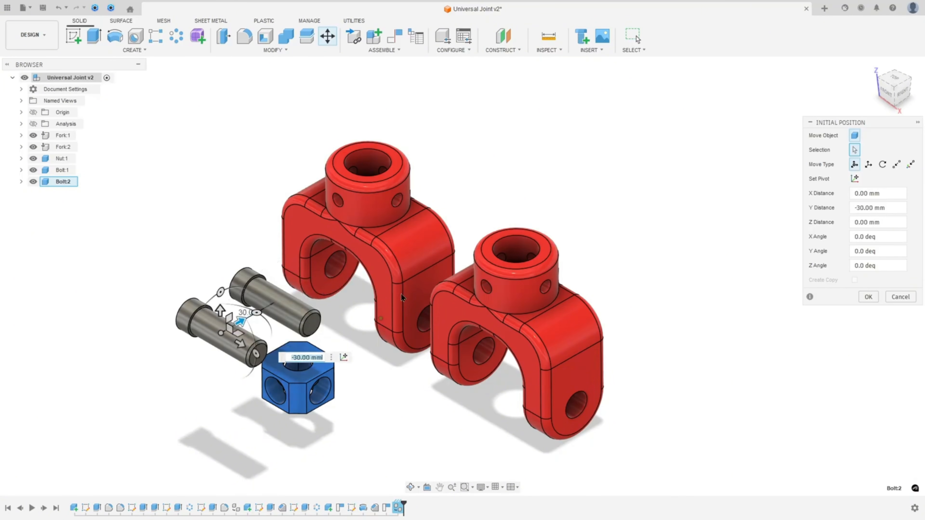
{"action": "left_click", "coordinate": [868, 296]}
Step: Paste two more instances of the bolt, offset -60 mm and -90 mm along Y from the original
{"action": "key", "text": "ctrl+v"}
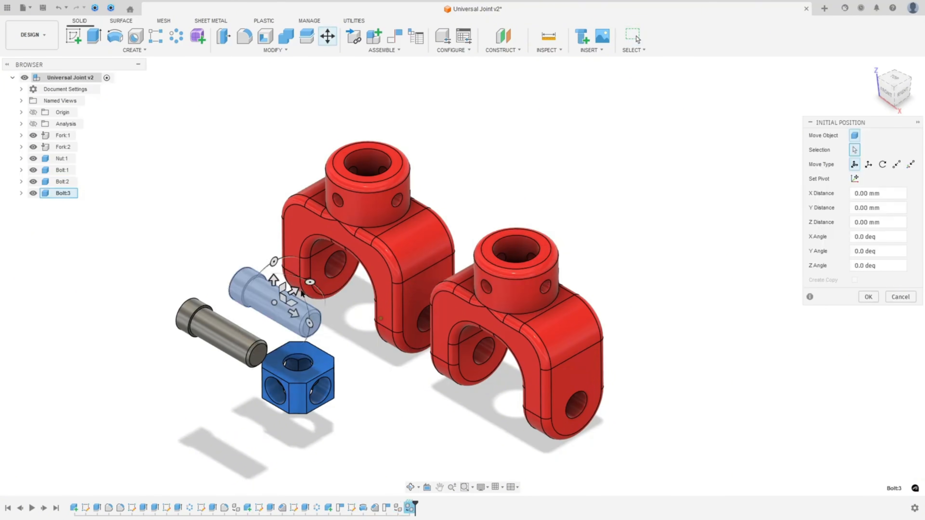
{"action": "left_click_drag", "start_coordinate": [293, 290], "coordinate": [178, 326]}
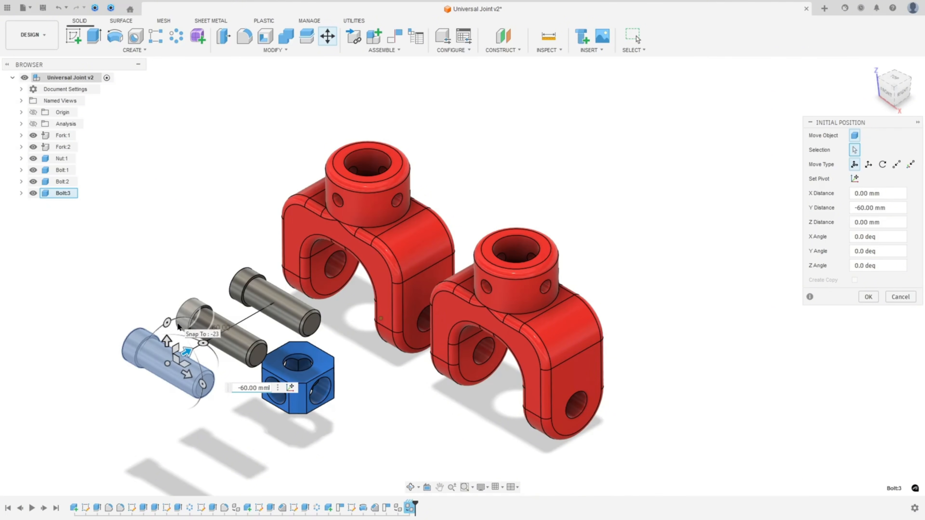
{"action": "key", "text": "Return"}
{"action": "key", "text": "ctrl+v"}
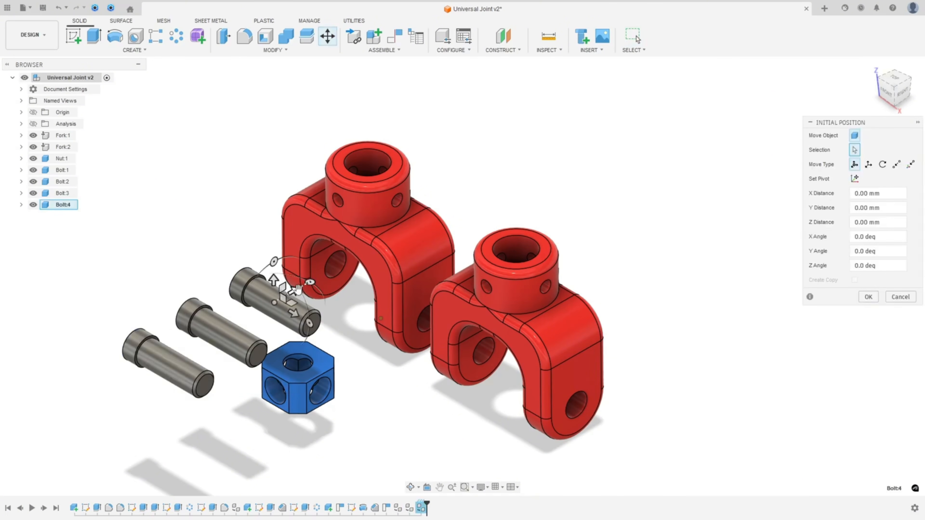
{"action": "left_click_drag", "start_coordinate": [298, 290], "coordinate": [125, 345]}
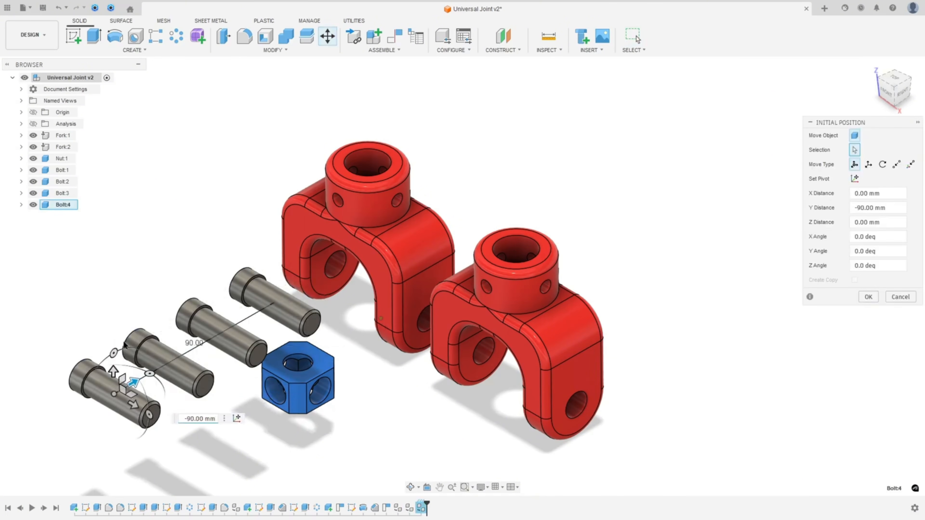
{"action": "key", "text": "Return"}
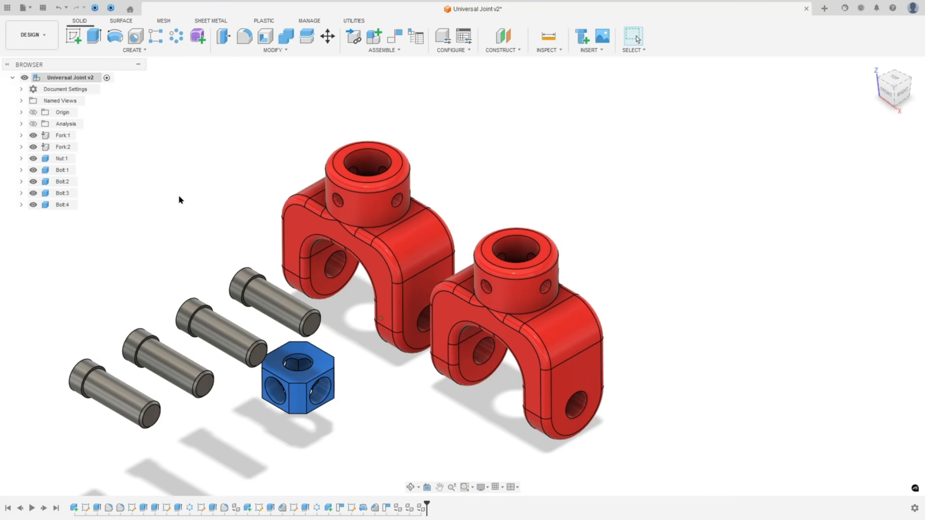
Step: Unground both Fork components from the parent assembly
{"action": "key", "text": "F6"}
{"action": "scroll", "coordinate": [331, 125], "scroll_direction": "up", "scroll_amount": 3}
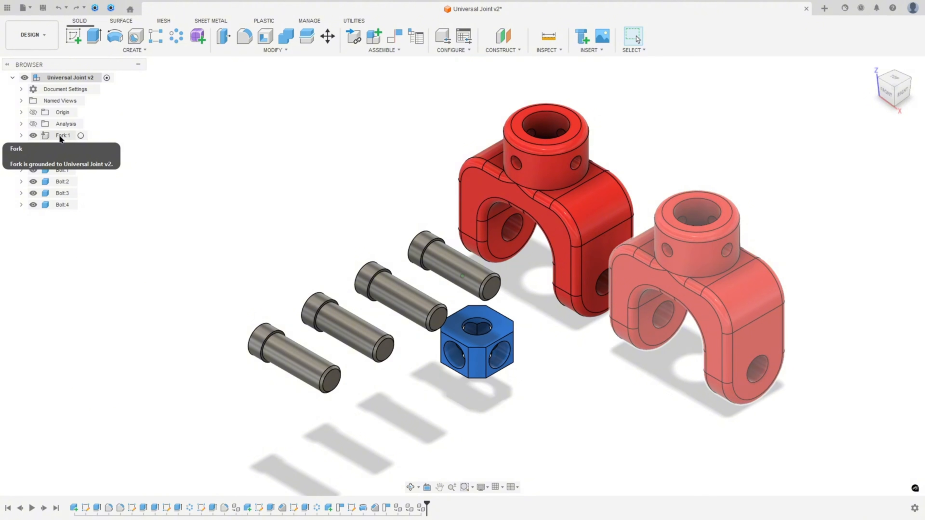
{"action": "right_click", "coordinate": [60, 135]}
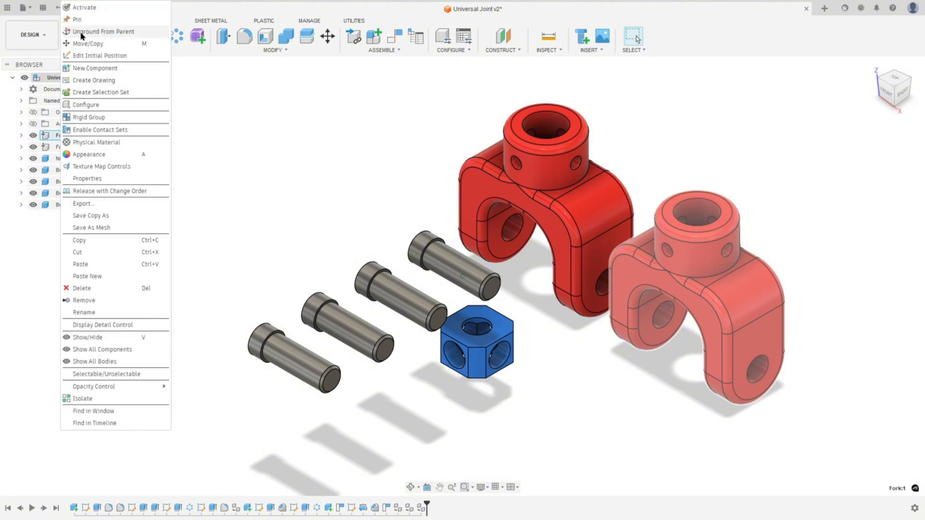
{"action": "left_click", "coordinate": [102, 33]}
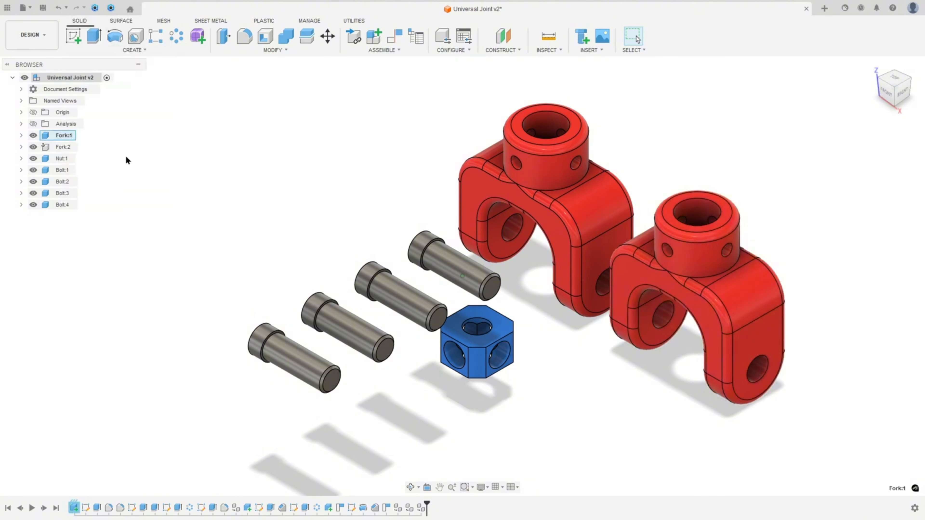
{"action": "right_click", "coordinate": [62, 147]}
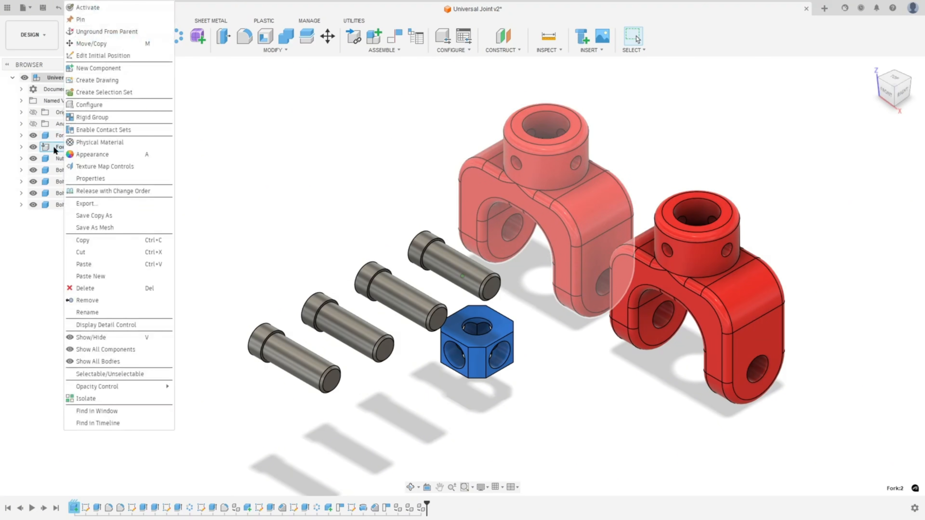
{"action": "left_click", "coordinate": [107, 32]}
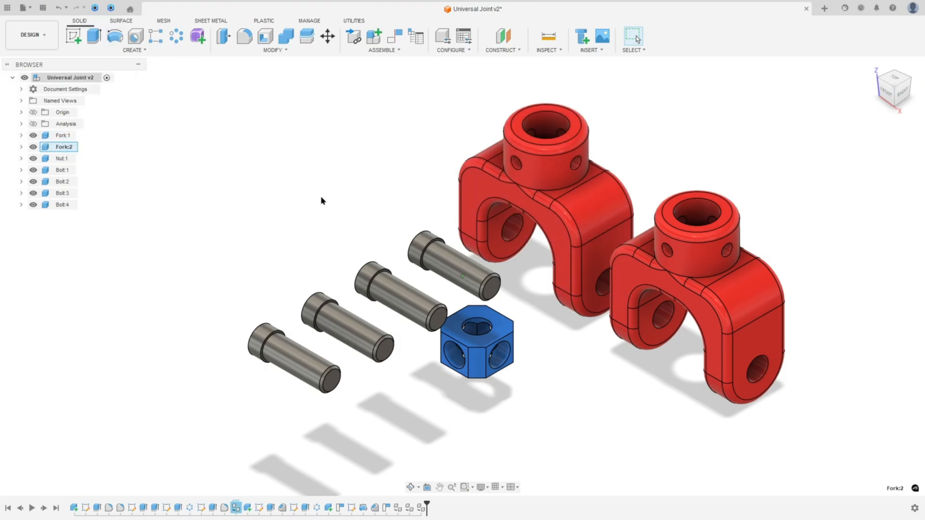
Step: Ground the Nut component to the parent assembly
{"action": "left_click", "coordinate": [61, 158]}
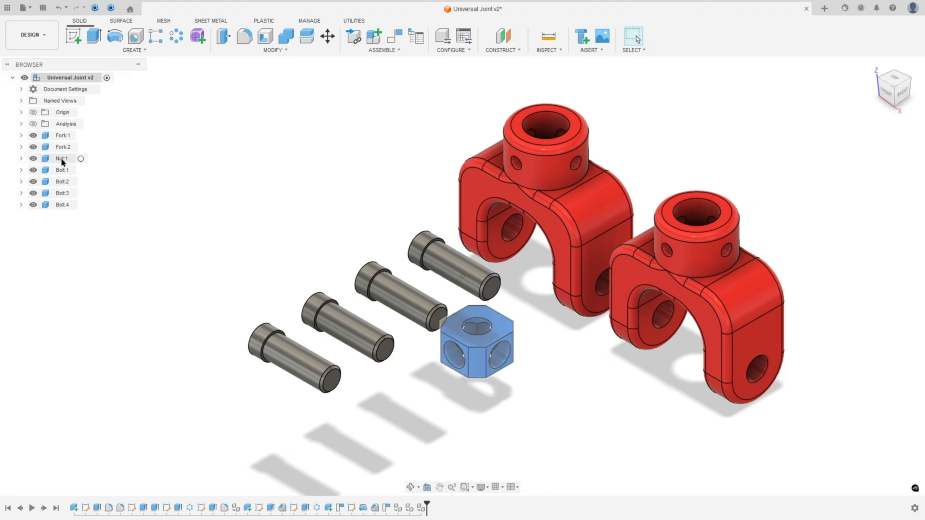
{"action": "right_click", "coordinate": [60, 158]}
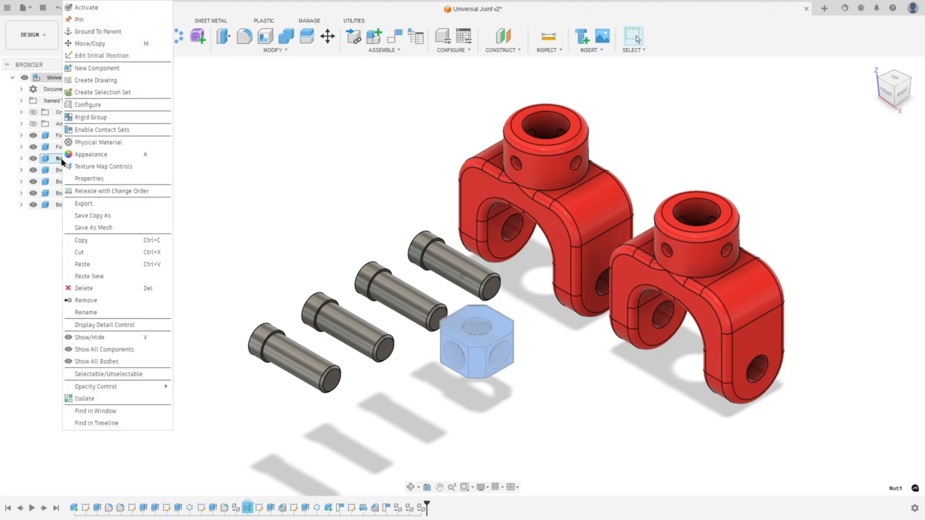
{"action": "left_click", "coordinate": [92, 32]}
{"action": "left_click", "coordinate": [538, 282]}
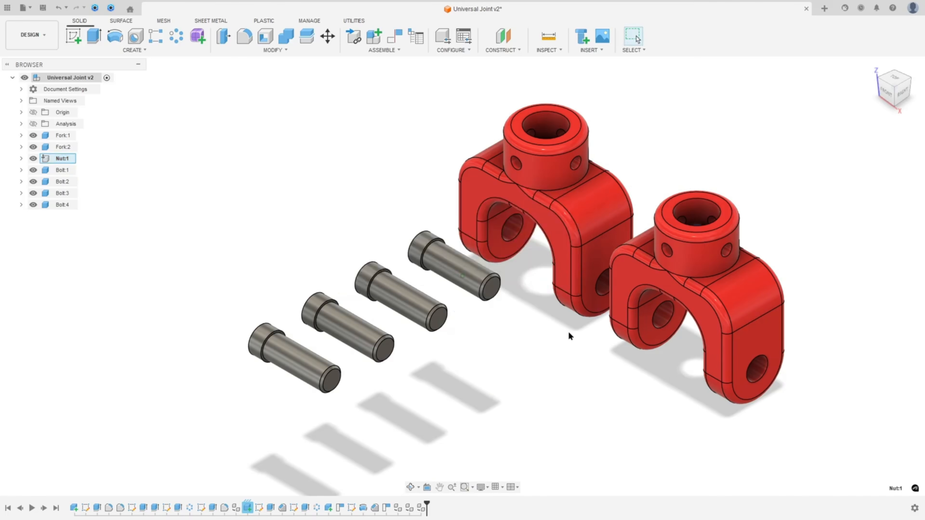
Step: Move Fork:1 off the nut, and join Bolt:1's head shoulder edge to Fork:2's outer hole edge, flipped so the shank points inward
{"action": "left_click_drag", "start_coordinate": [690, 276], "coordinate": [320, 147]}
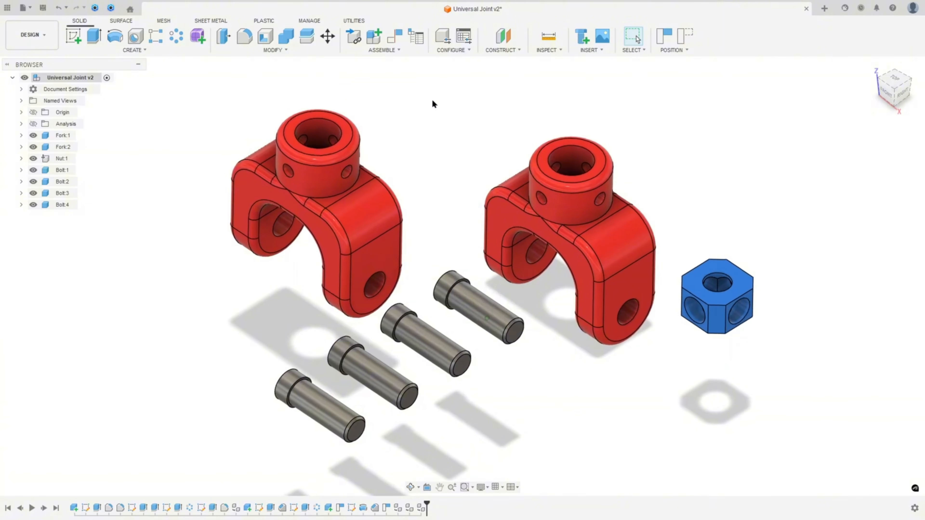
{"action": "left_click", "coordinate": [379, 49]}
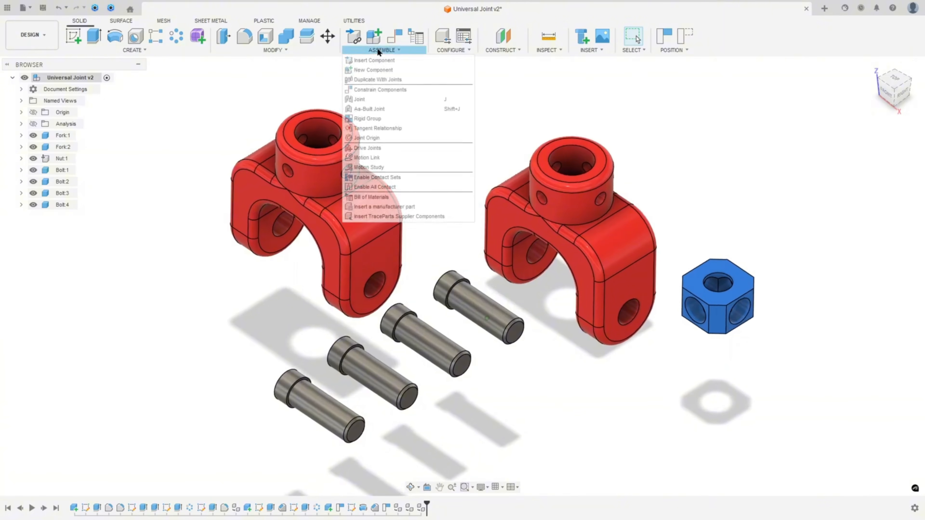
{"action": "left_click", "coordinate": [368, 98]}
{"action": "scroll", "coordinate": [461, 250], "scroll_direction": "up", "scroll_amount": 3}
{"action": "scroll", "coordinate": [461, 250], "scroll_direction": "up", "scroll_amount": 5}
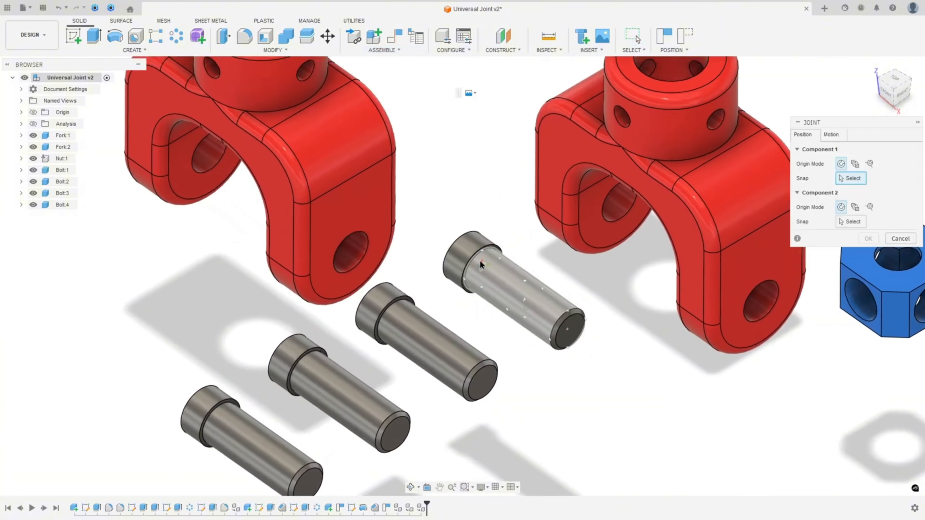
{"action": "left_click", "coordinate": [504, 242]}
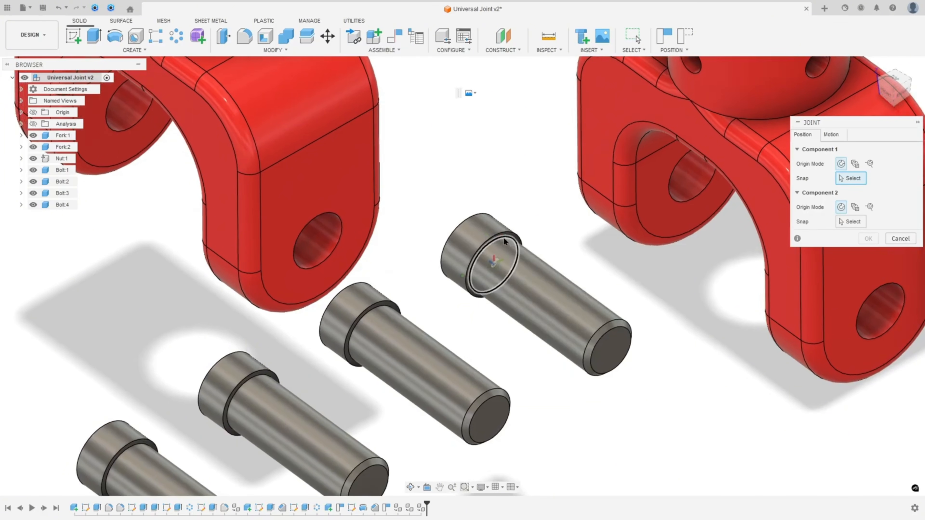
{"action": "middle_click_drag", "start_coordinate": [676, 276], "coordinate": [636, 290]}
{"action": "left_click", "coordinate": [619, 289]}
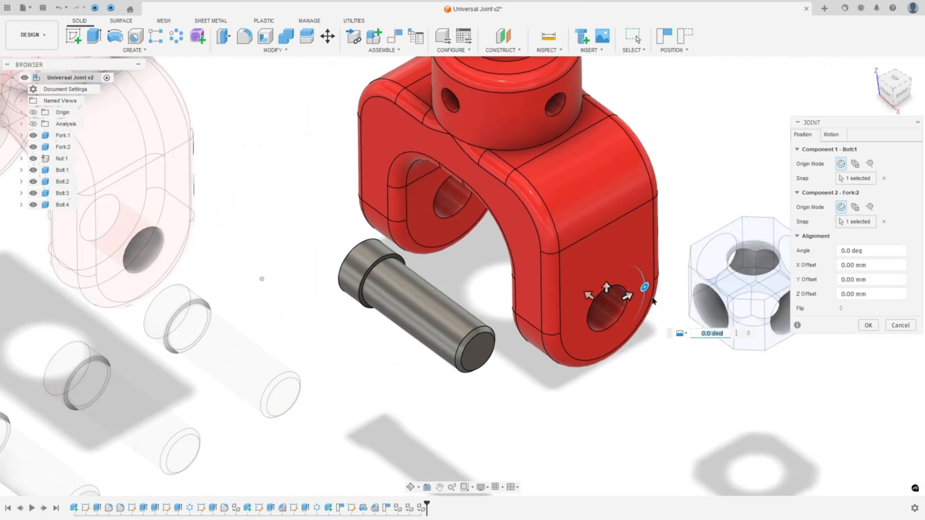
{"action": "left_click", "coordinate": [839, 309]}
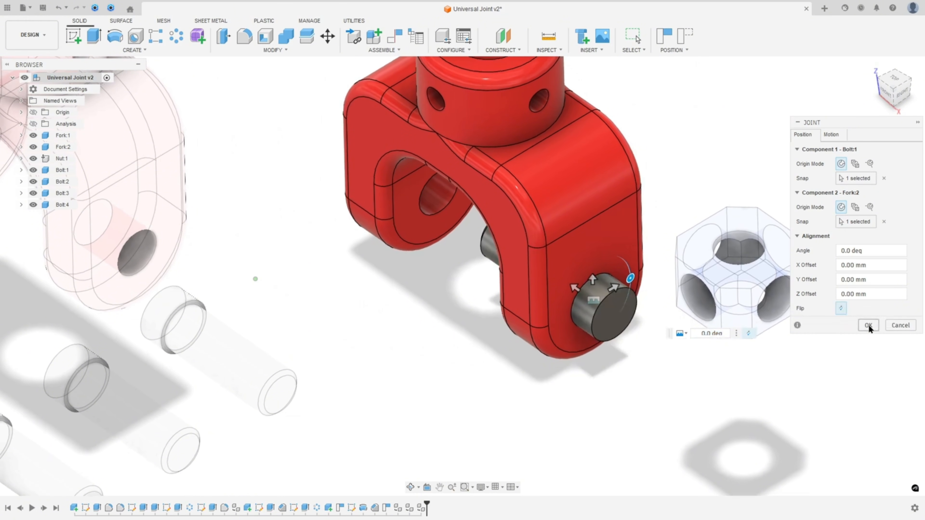
{"action": "left_click", "coordinate": [868, 325]}
Step: Join Bolt:2's head shoulder edge to the outer edge of Fork:2's opposite hole, with the shank pointing inward
{"action": "scroll", "coordinate": [750, 275], "scroll_direction": "down", "scroll_amount": 3}
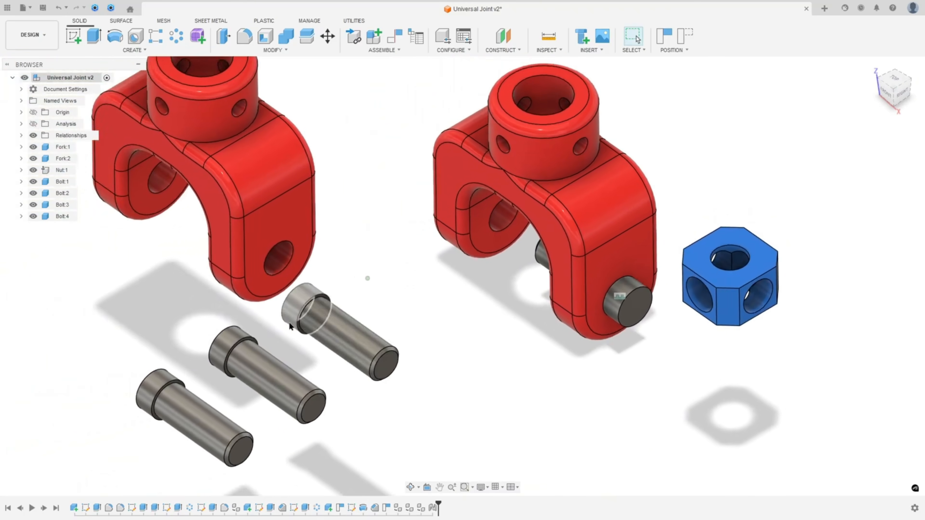
{"action": "key", "text": "j"}
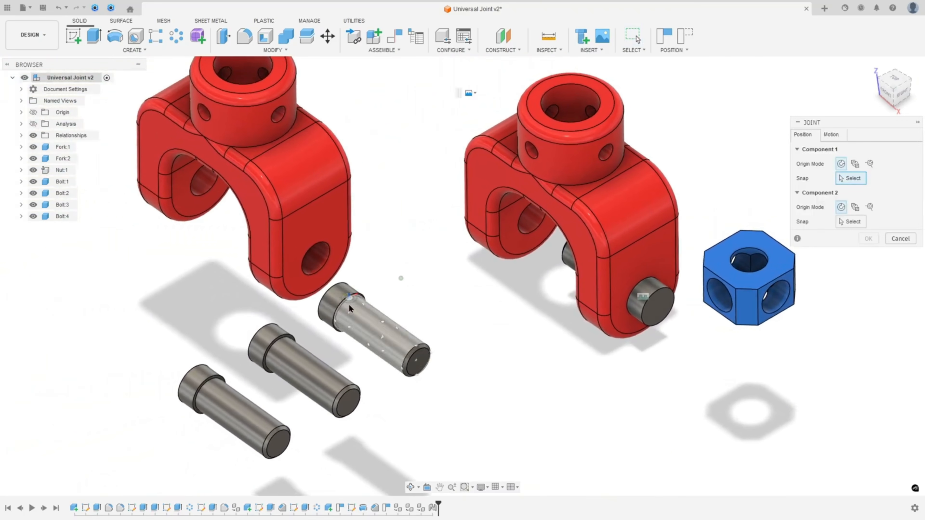
{"action": "scroll", "coordinate": [358, 298], "scroll_direction": "up", "scroll_amount": 3}
{"action": "left_click", "coordinate": [359, 295]}
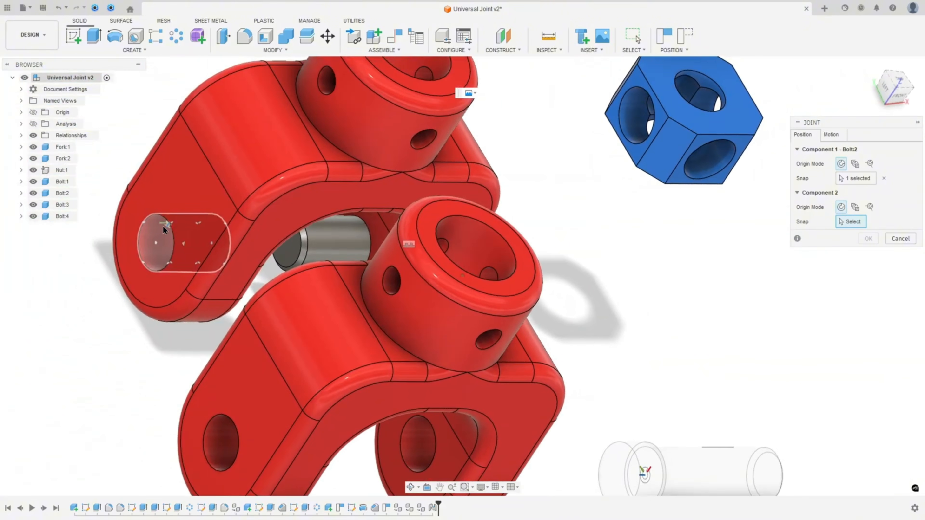
{"action": "left_click", "coordinate": [164, 229]}
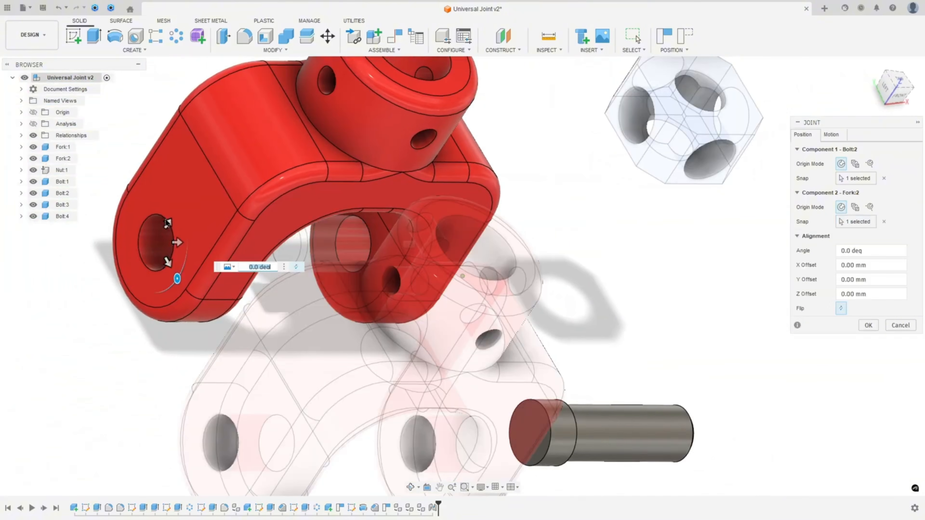
{"action": "left_click", "coordinate": [869, 324]}
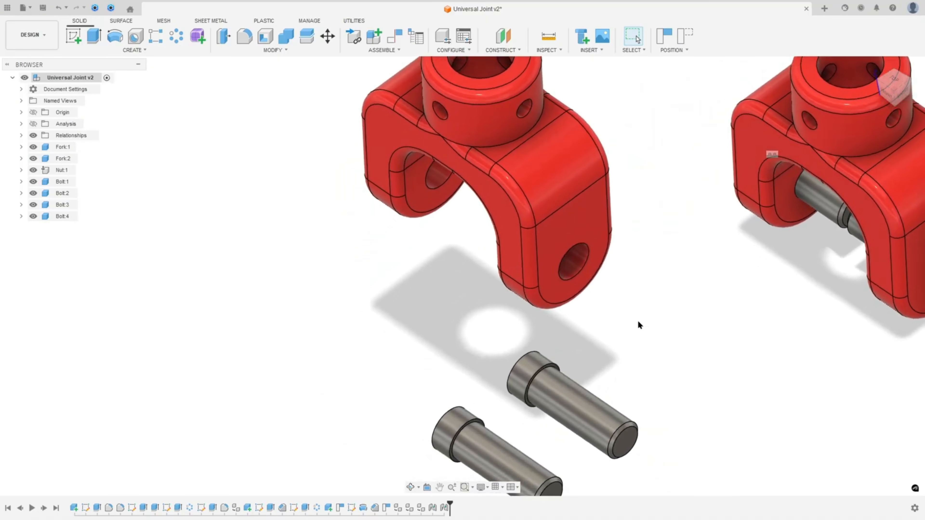
Step: Join Bolt:3's head shoulder edge to Fork:1's outer hole edge, flipped so the shank points inward
{"action": "key", "text": "j"}
{"action": "left_click", "coordinate": [549, 371]}
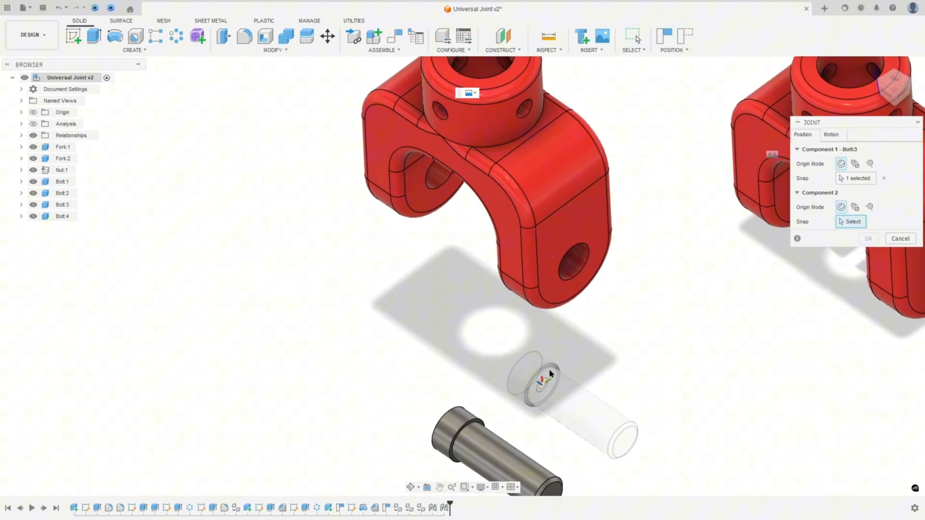
{"action": "left_click", "coordinate": [586, 260]}
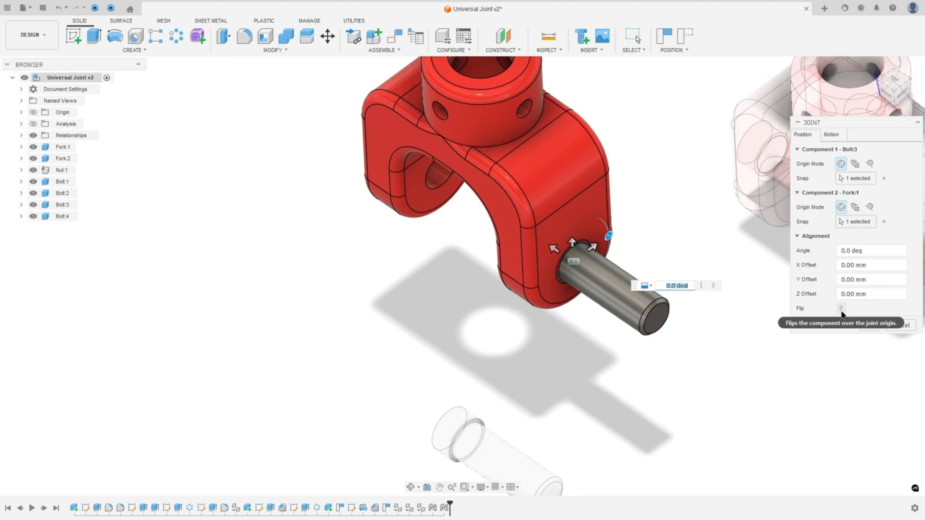
{"action": "left_click", "coordinate": [841, 308]}
{"action": "left_click", "coordinate": [868, 325]}
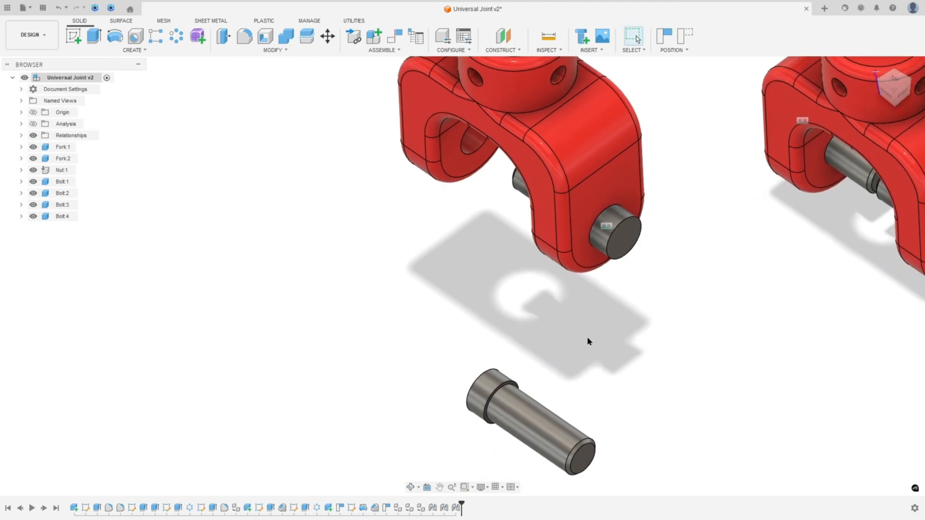
Step: Join Bolt:4's head shoulder edge to the outer edge of Fork:1's opposite hole, with the shank pointing inward
{"action": "key", "text": "j"}
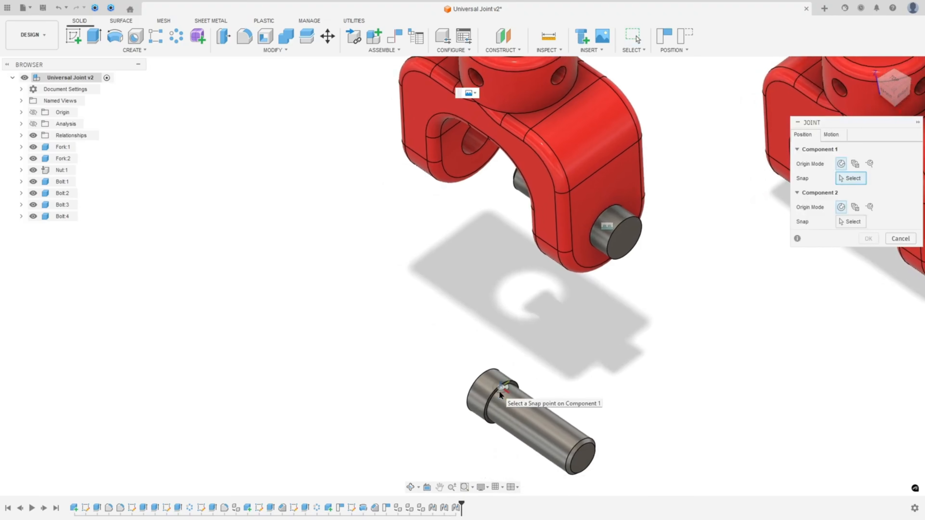
{"action": "left_click", "coordinate": [495, 391]}
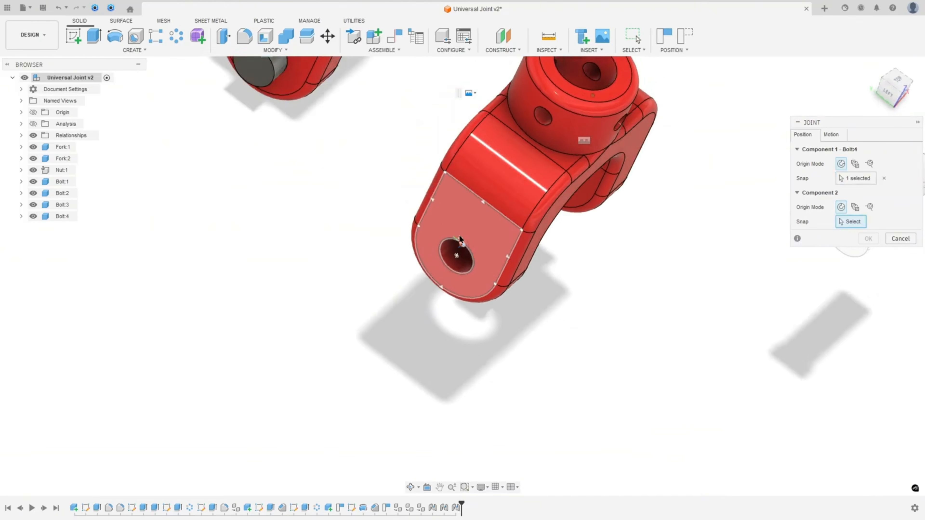
{"action": "left_click", "coordinate": [478, 270]}
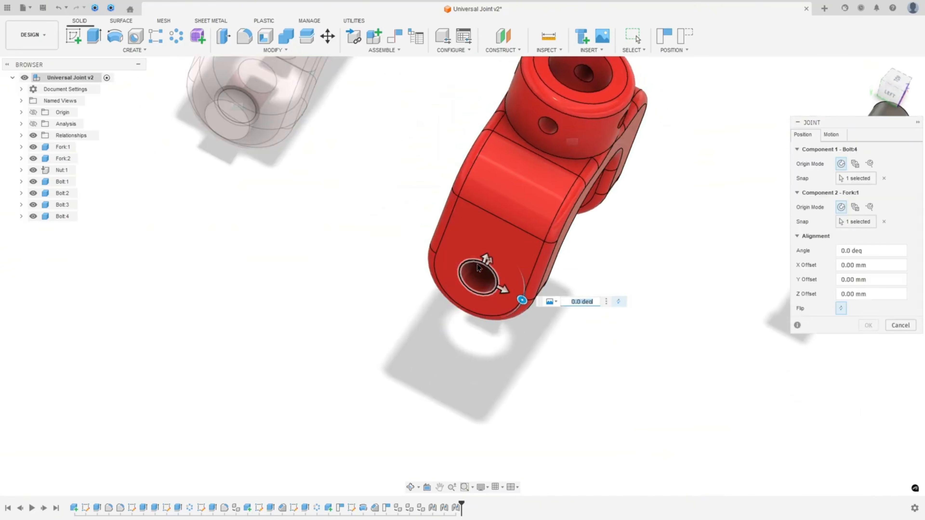
{"action": "left_click", "coordinate": [863, 326]}
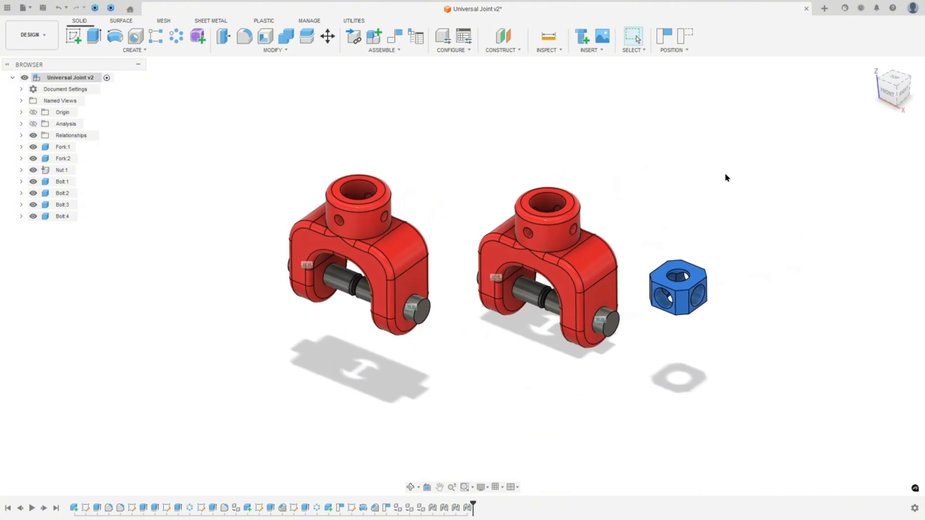
Step: Add a centering constraint between Fork:2's two inner arm faces and two opposite holed side faces of Nut:1
{"action": "left_click", "coordinate": [398, 36]}
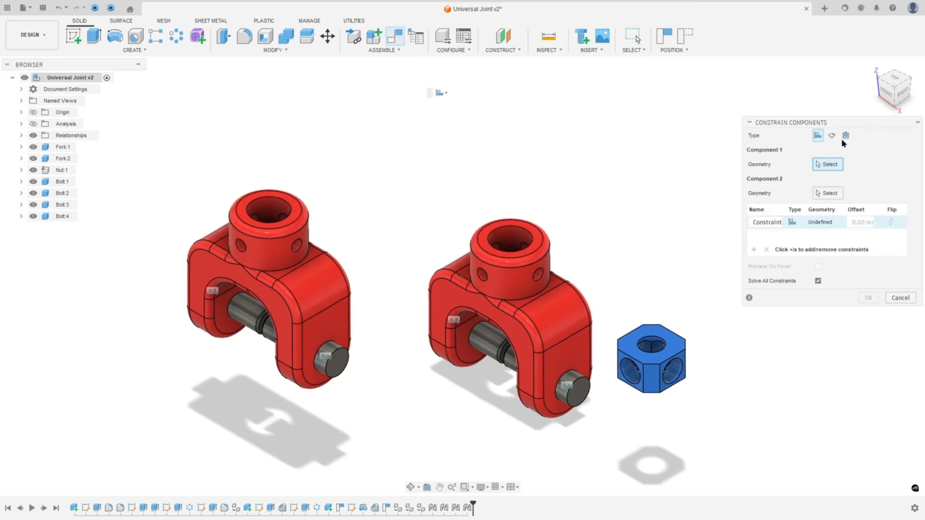
{"action": "left_click", "coordinate": [845, 137]}
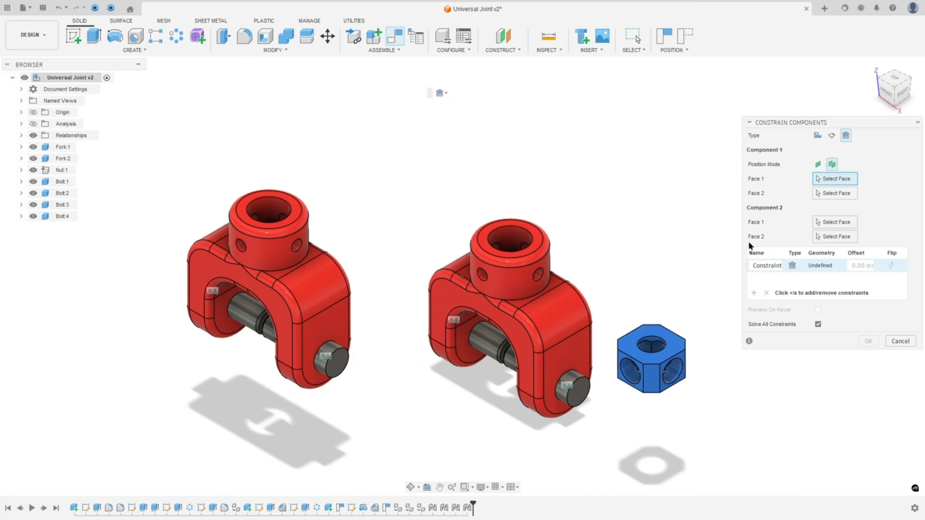
{"action": "scroll", "coordinate": [528, 306], "scroll_direction": "up", "scroll_amount": 5}
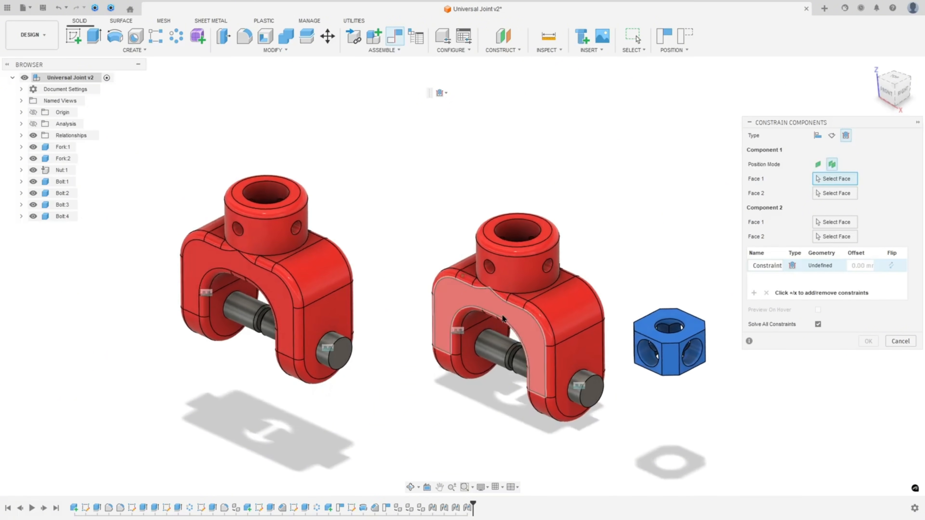
{"action": "left_click", "coordinate": [474, 375]}
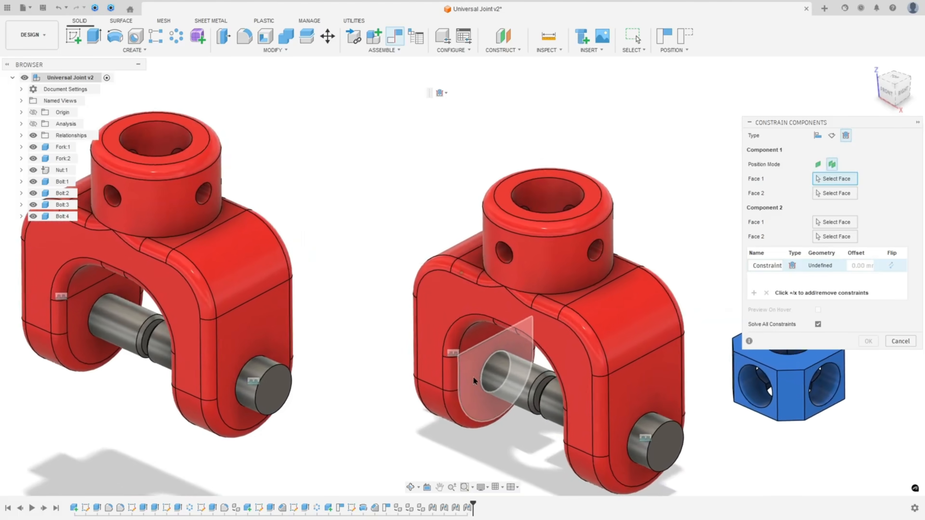
{"action": "middle_click_drag", "start_coordinate": [475, 380], "coordinate": [553, 351], "text": "shift"}
{"action": "left_click", "coordinate": [554, 344]}
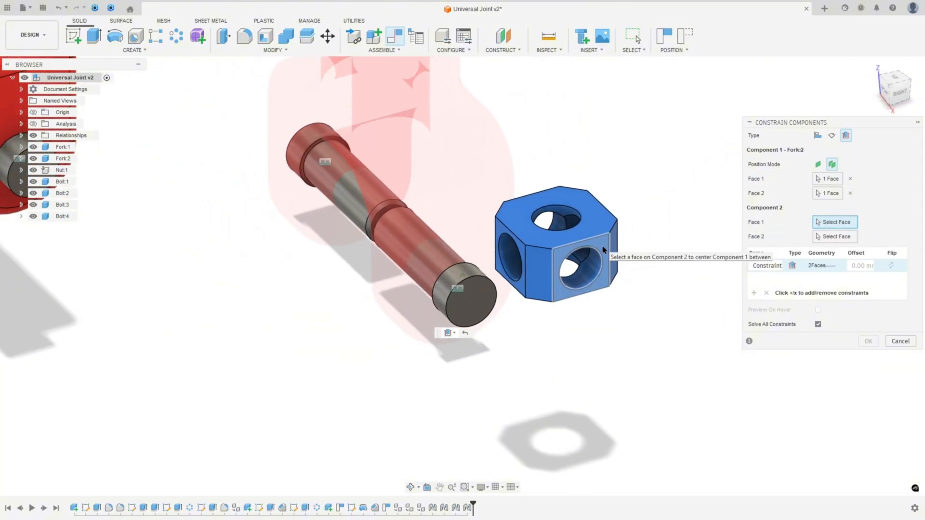
{"action": "left_click", "coordinate": [602, 244]}
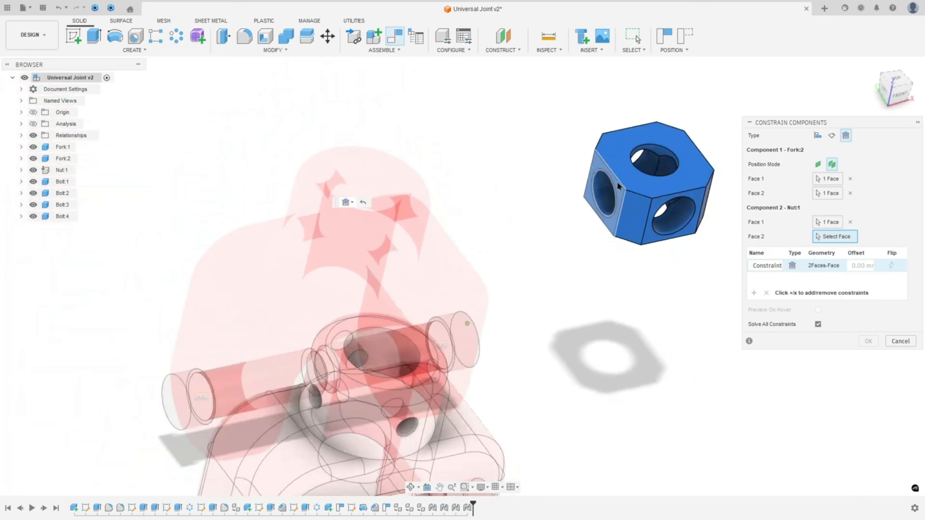
{"action": "left_click", "coordinate": [580, 155]}
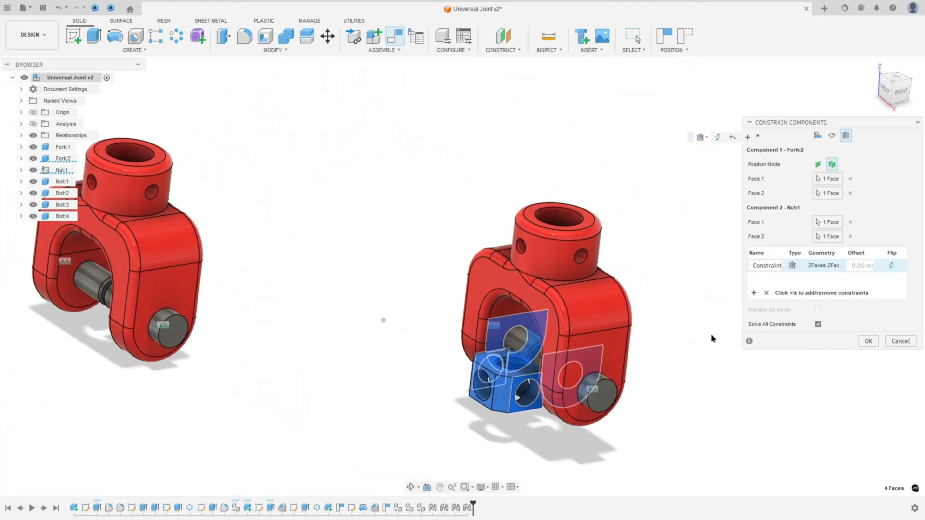
{"action": "left_click", "coordinate": [867, 341]}
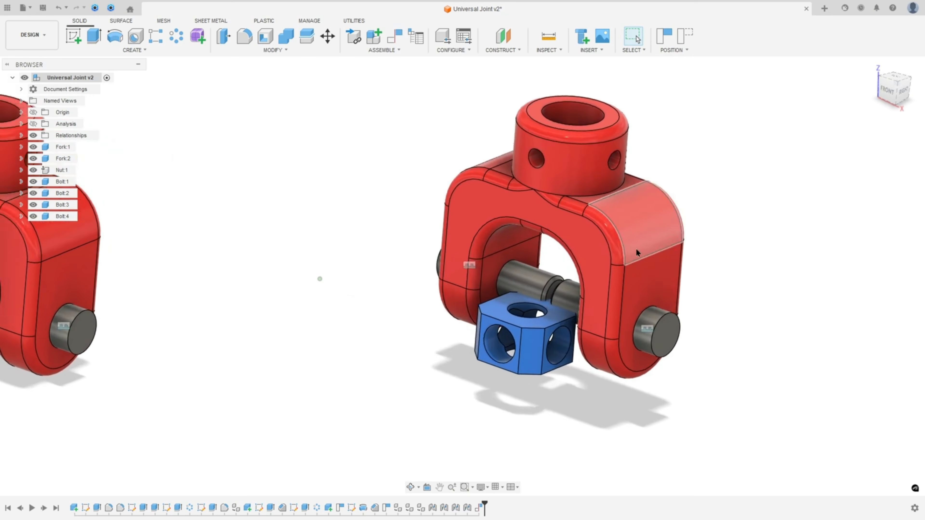
Step: Constrain Bolt:2's cylindrical shank face to Nut:1's side hole face with a 0.00 mm offset
{"action": "left_click", "coordinate": [393, 38]}
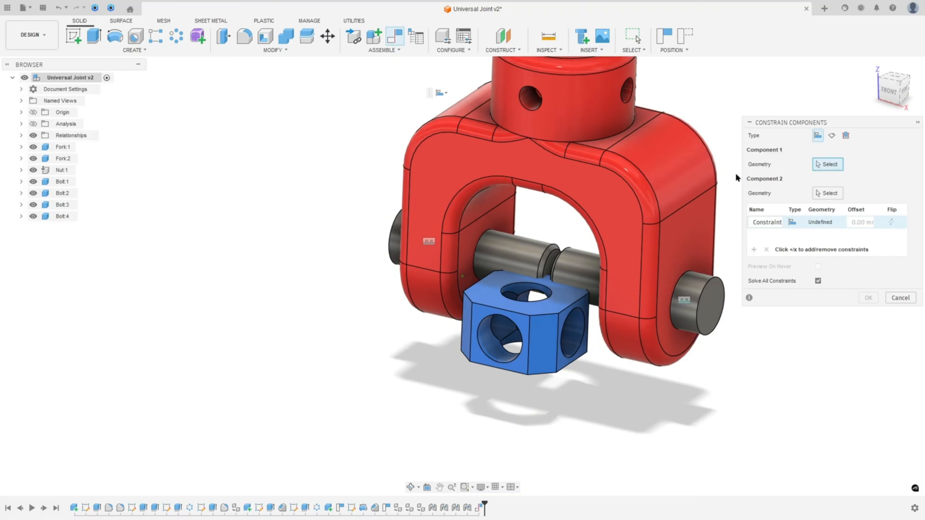
{"action": "left_click", "coordinate": [514, 248]}
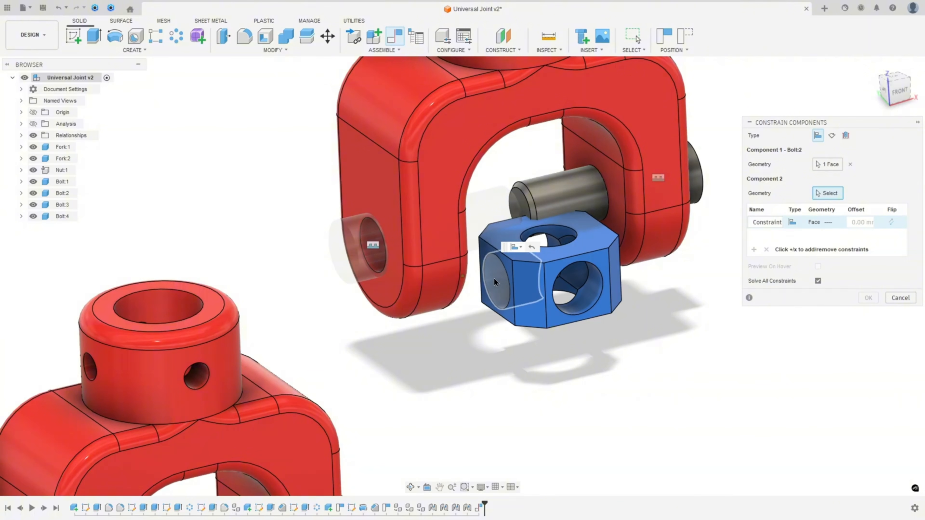
{"action": "left_click", "coordinate": [493, 278]}
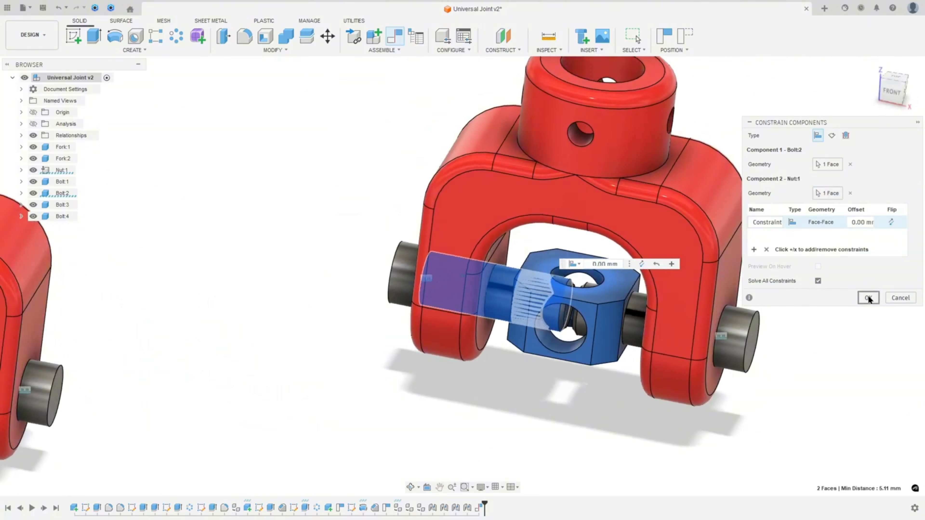
{"action": "left_click", "coordinate": [868, 298]}
{"action": "middle_click_drag", "start_coordinate": [850, 295], "coordinate": [624, 287], "text": "shift"}
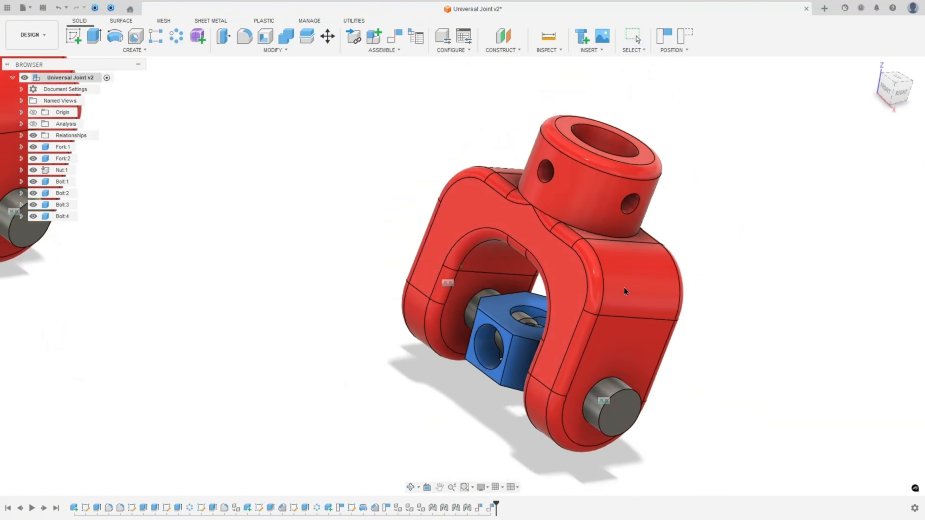
Step: Add a centering constraint between Fork:1's two inner arm faces and the top and bottom faces of Nut:1
{"action": "scroll", "coordinate": [434, 259], "scroll_direction": "down", "scroll_amount": 3}
{"action": "middle_click_drag", "start_coordinate": [367, 194], "coordinate": [563, 235], "text": "shift"}
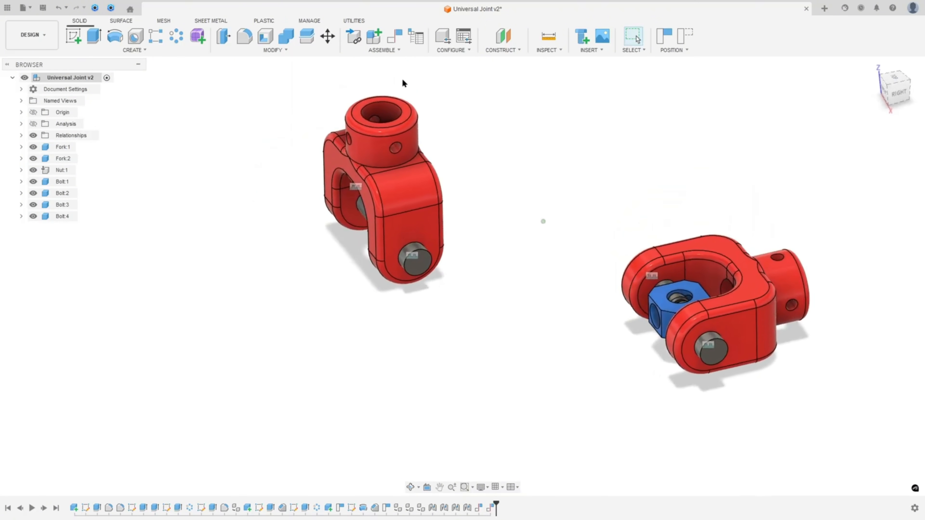
{"action": "left_click", "coordinate": [395, 36]}
{"action": "scroll", "coordinate": [404, 166], "scroll_direction": "up", "scroll_amount": 2}
{"action": "middle_click_drag", "start_coordinate": [404, 166], "coordinate": [473, 169], "text": "shift"}
{"action": "left_click", "coordinate": [844, 136]}
{"action": "scroll", "coordinate": [410, 214], "scroll_direction": "up", "scroll_amount": 3}
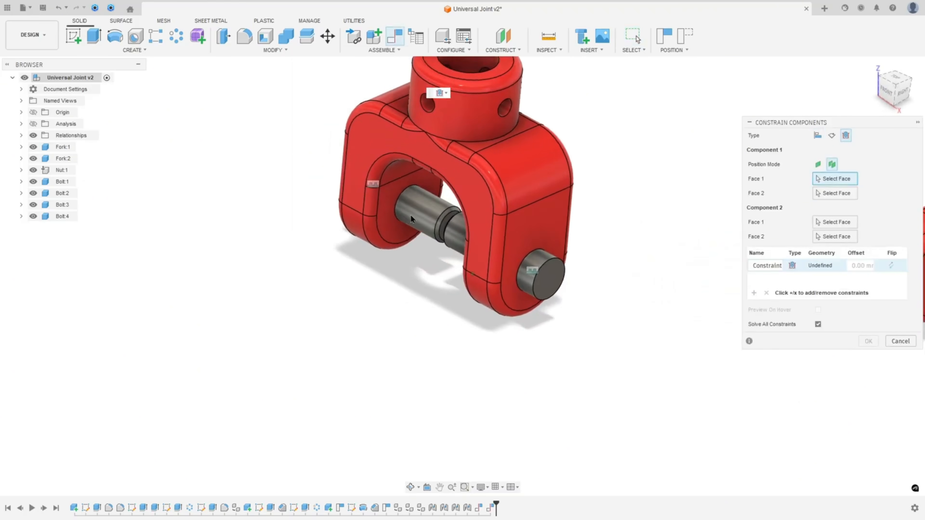
{"action": "left_click", "coordinate": [405, 214]}
{"action": "middle_click_drag", "start_coordinate": [406, 214], "coordinate": [596, 347], "text": "shift"}
{"action": "left_click", "coordinate": [471, 280]}
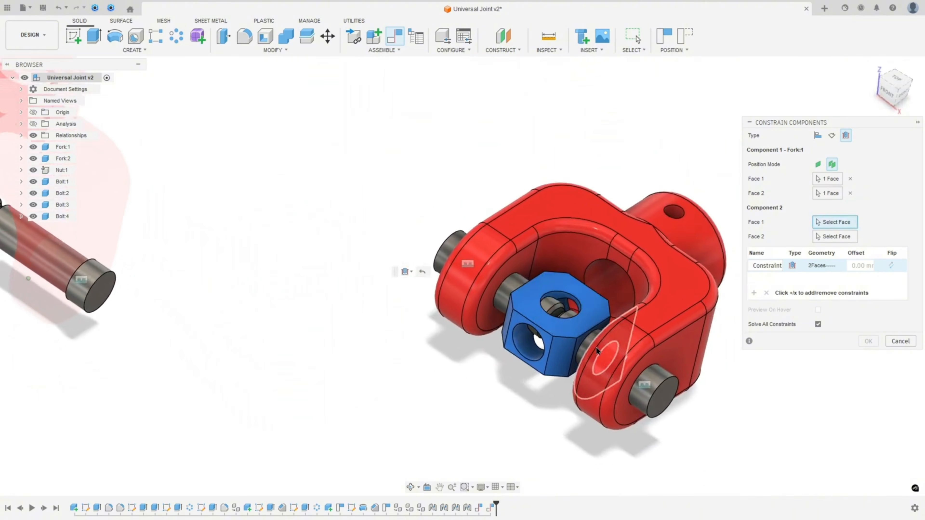
{"action": "scroll", "coordinate": [578, 274], "scroll_direction": "up", "scroll_amount": 2}
{"action": "left_click", "coordinate": [568, 266]}
{"action": "middle_click_drag", "start_coordinate": [567, 267], "coordinate": [775, 320], "text": "shift"}
{"action": "left_click", "coordinate": [510, 290]}
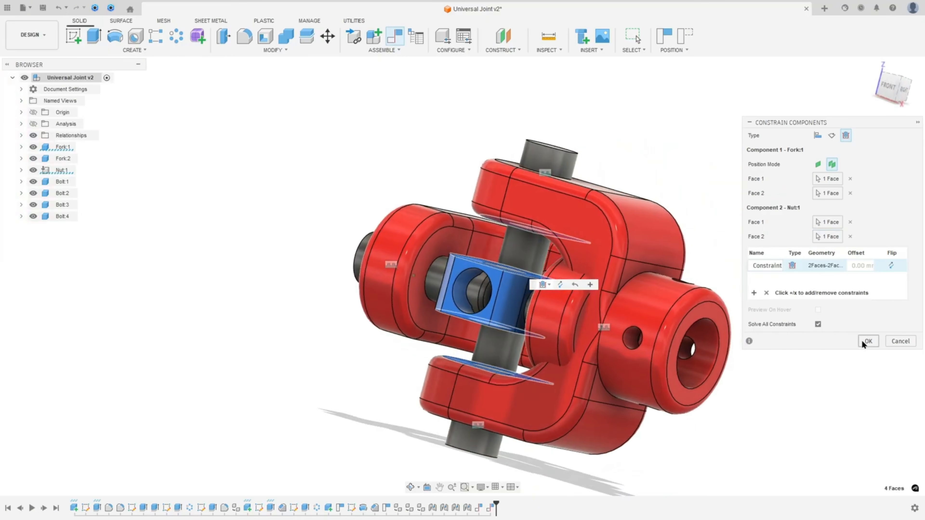
{"action": "left_click", "coordinate": [868, 341]}
{"action": "middle_click_drag", "start_coordinate": [772, 350], "coordinate": [584, 360], "text": "shift"}
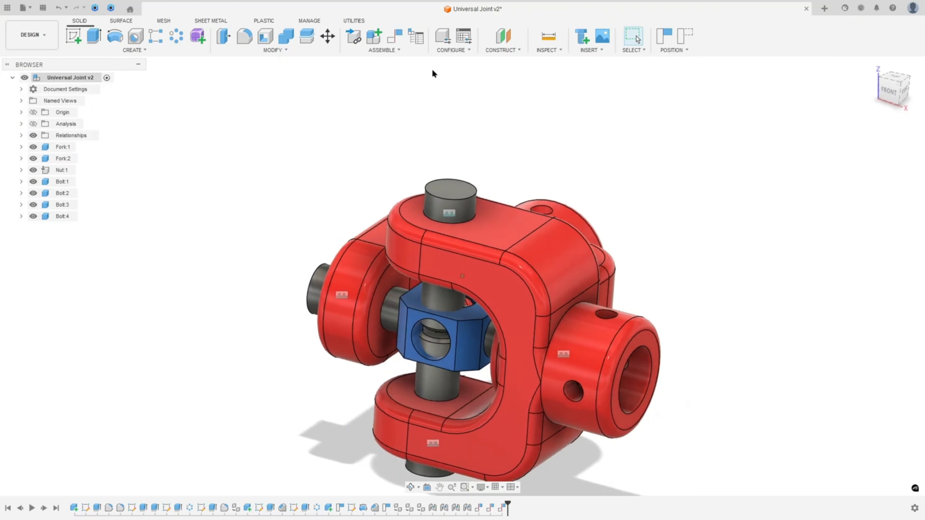
Step: Constrain Bolt:4's cylindrical shank face to Nut:1's upper hole face with a 0.00 mm offset
{"action": "left_click", "coordinate": [394, 36]}
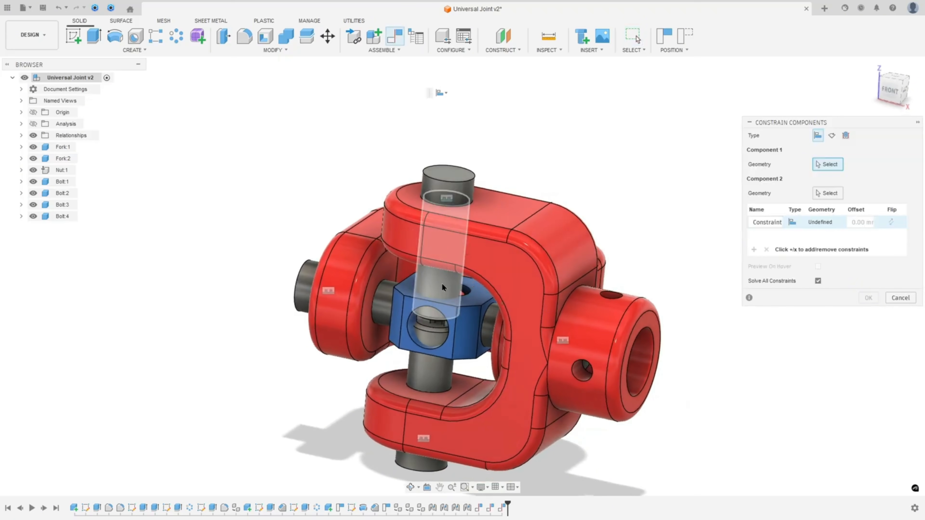
{"action": "left_click", "coordinate": [441, 283]}
{"action": "scroll", "coordinate": [496, 293], "scroll_direction": "up", "scroll_amount": 5}
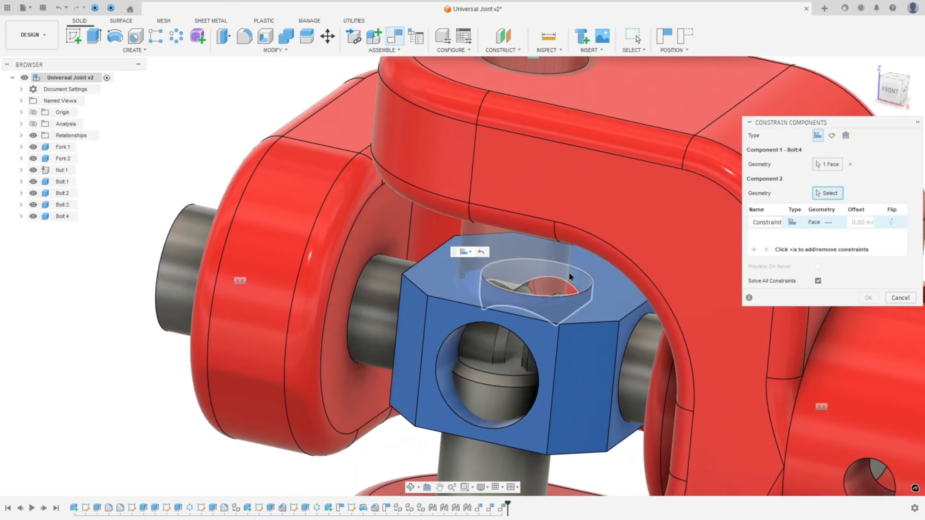
{"action": "left_click", "coordinate": [569, 272]}
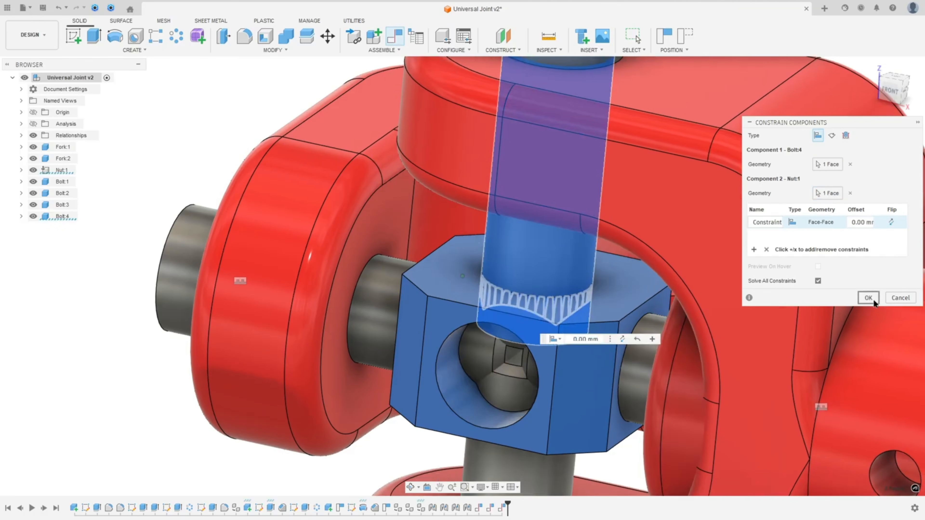
{"action": "left_click", "coordinate": [868, 298]}
{"action": "scroll", "coordinate": [448, 284], "scroll_direction": "down", "scroll_amount": 10}
{"action": "middle_click_drag", "start_coordinate": [562, 298], "coordinate": [644, 195], "text": "shift"}
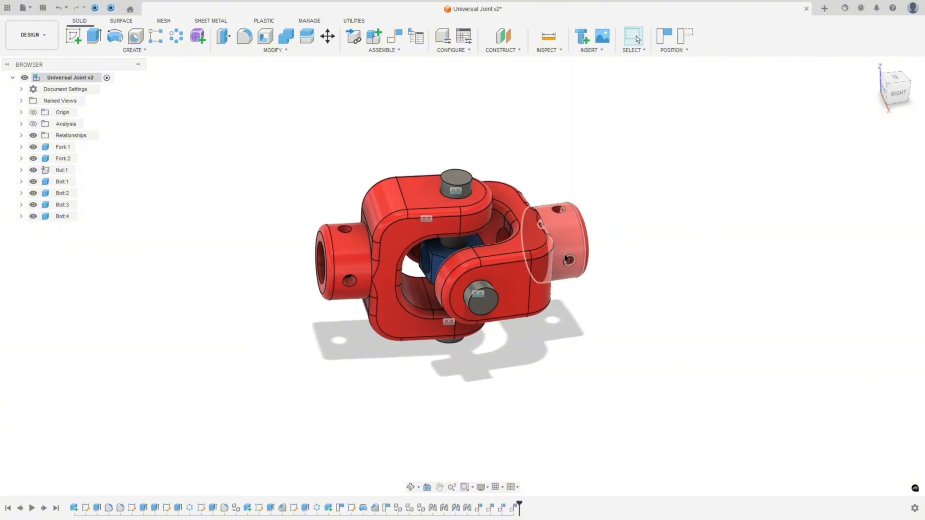
{"action": "middle_click_drag", "start_coordinate": [562, 252], "coordinate": [398, 313], "text": "shift"}
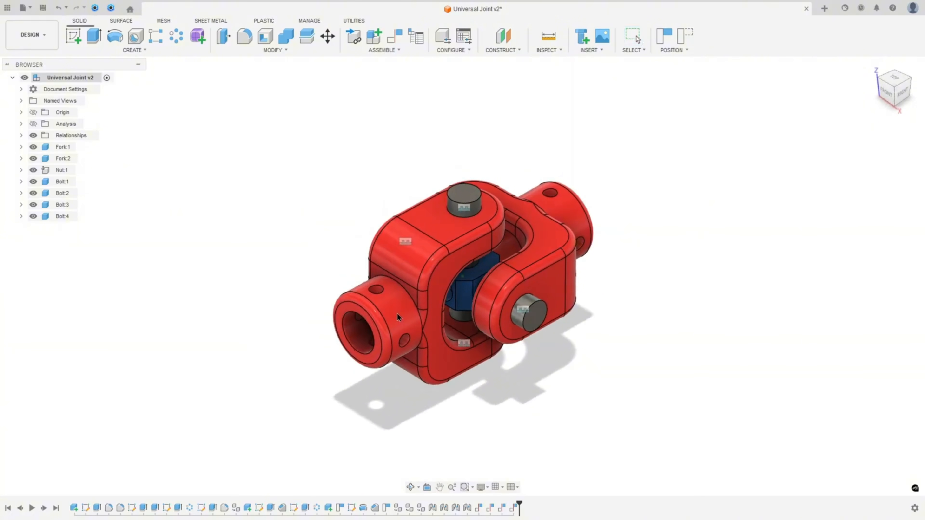
Step: Switch to the PDF drawing and mark the bush's Ø30, 30, Ø20 and 1 X 45° dimensions and its bore outline
{"action": "key", "text": "alt+Tab"}
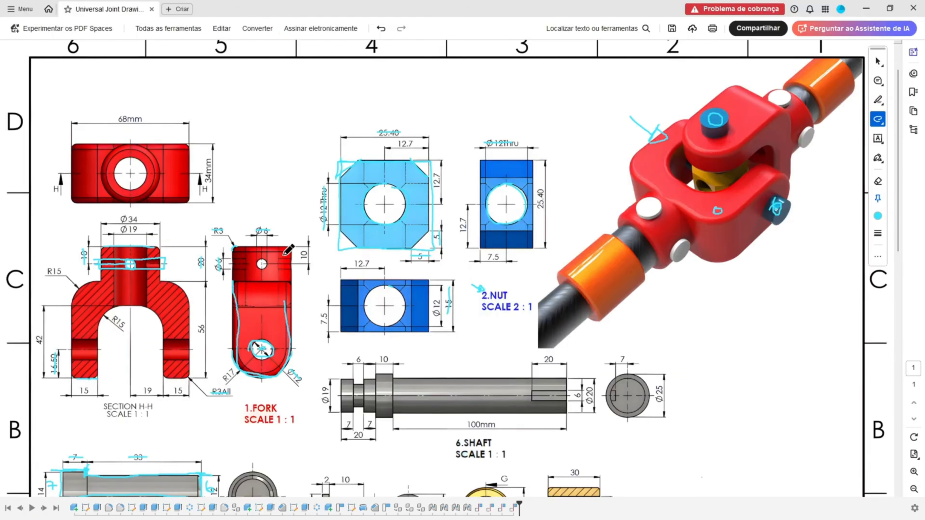
{"action": "scroll", "coordinate": [288, 251], "scroll_direction": "down", "scroll_amount": 4}
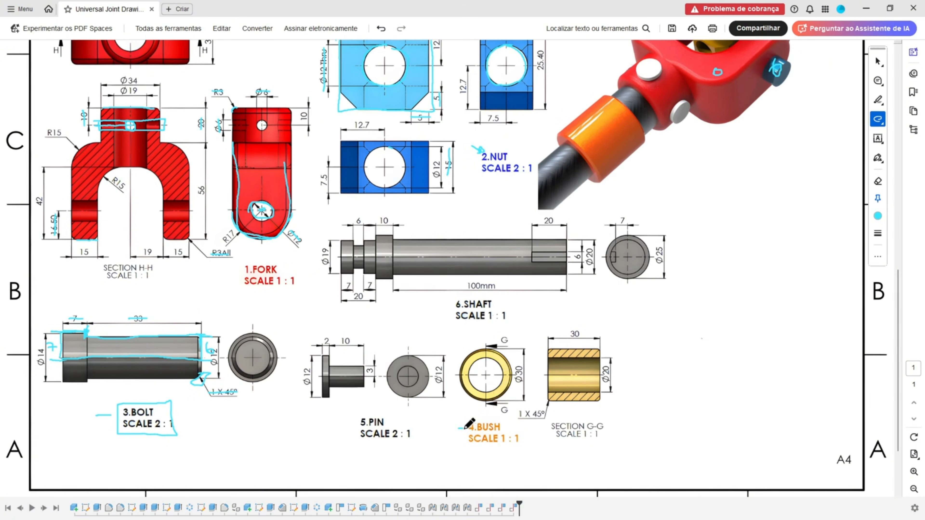
{"action": "scroll", "coordinate": [510, 406], "scroll_direction": "up", "scroll_amount": 3, "text": "ctrl"}
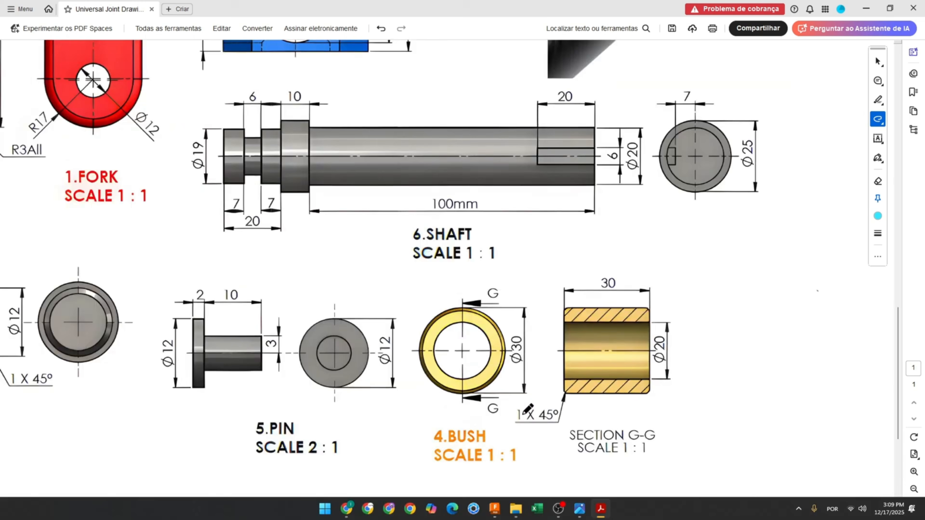
{"action": "scroll", "coordinate": [526, 402], "scroll_direction": "down", "scroll_amount": 1}
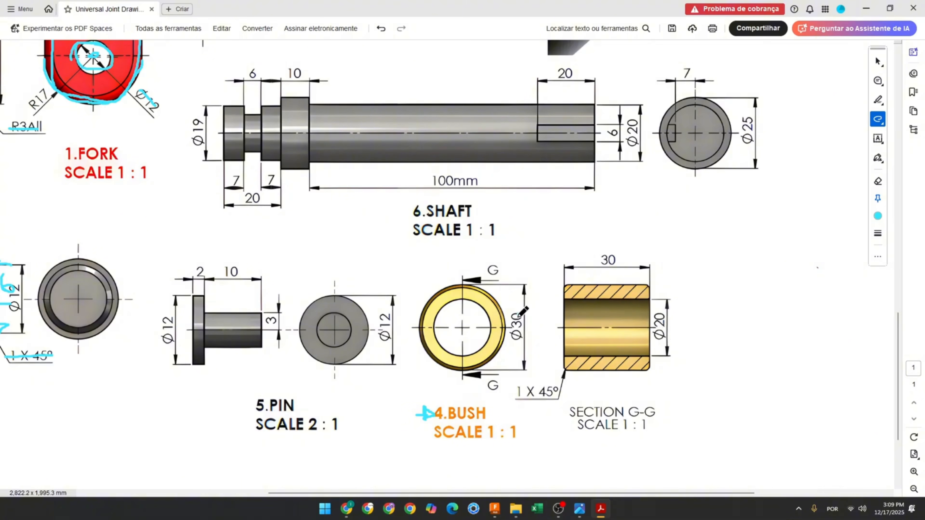
{"action": "left_click_drag", "start_coordinate": [518, 314], "coordinate": [518, 343]}
{"action": "left_click_drag", "start_coordinate": [596, 256], "coordinate": [621, 254]}
{"action": "mouse_move", "coordinate": [561, 298]}
{"action": "left_mouse_down"}
{"action": "mouse_move", "coordinate": [648, 299]}
{"action": "mouse_move", "coordinate": [560, 300]}
{"action": "mouse_move", "coordinate": [561, 341]}
{"action": "mouse_move", "coordinate": [602, 358]}
{"action": "mouse_move", "coordinate": [648, 359]}
{"action": "mouse_move", "coordinate": [649, 299]}
{"action": "mouse_move", "coordinate": [659, 340]}
{"action": "left_mouse_up"}
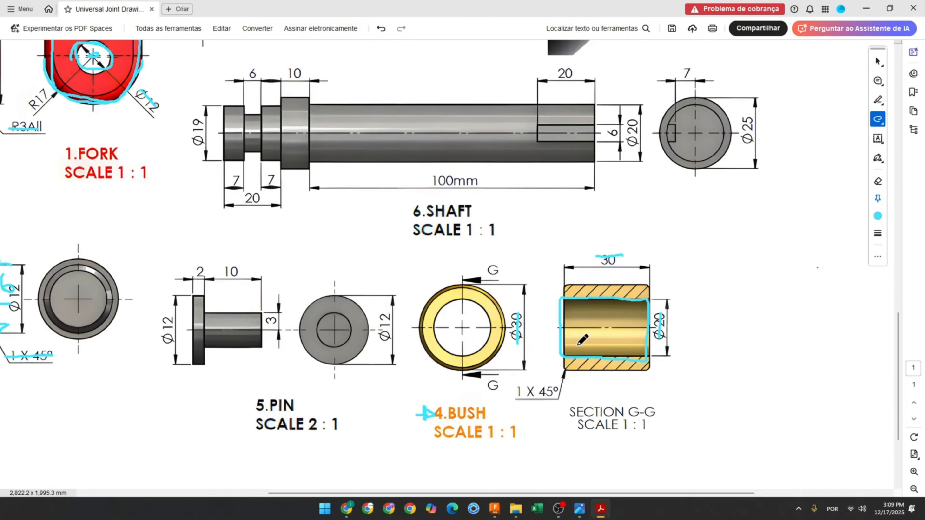
{"action": "left_click_drag", "start_coordinate": [564, 282], "coordinate": [561, 290]}
{"action": "left_click_drag", "start_coordinate": [516, 396], "coordinate": [554, 397]}
Step: Switch back to Fusion and create an internal component named Bush under Universal Joint v2, activated for editing
{"action": "left_click", "coordinate": [495, 508]}
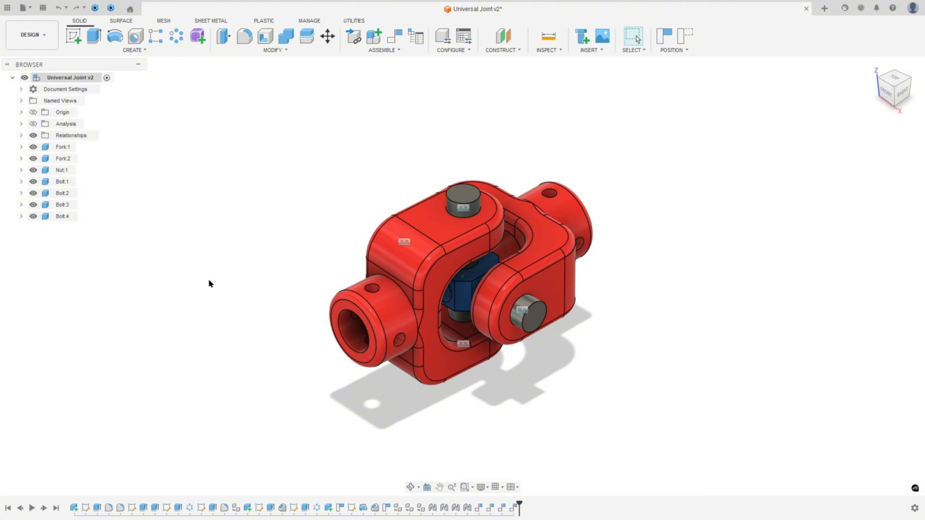
{"action": "left_click", "coordinate": [383, 50]}
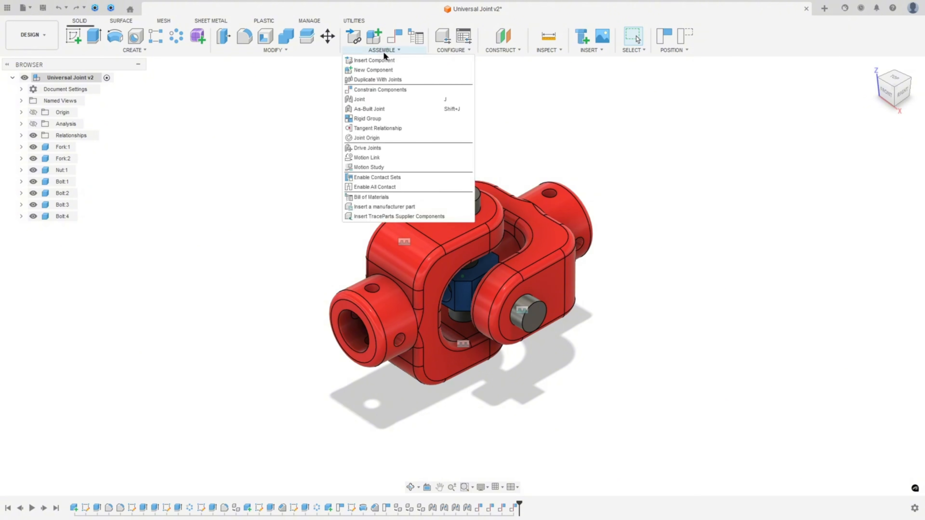
{"action": "left_click", "coordinate": [383, 70]}
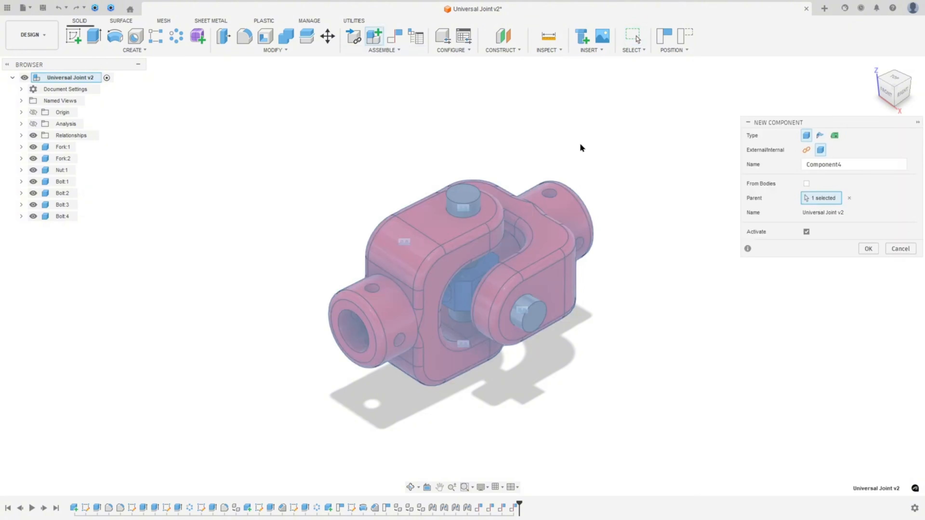
{"action": "left_click_drag", "start_coordinate": [845, 161], "coordinate": [753, 165]}
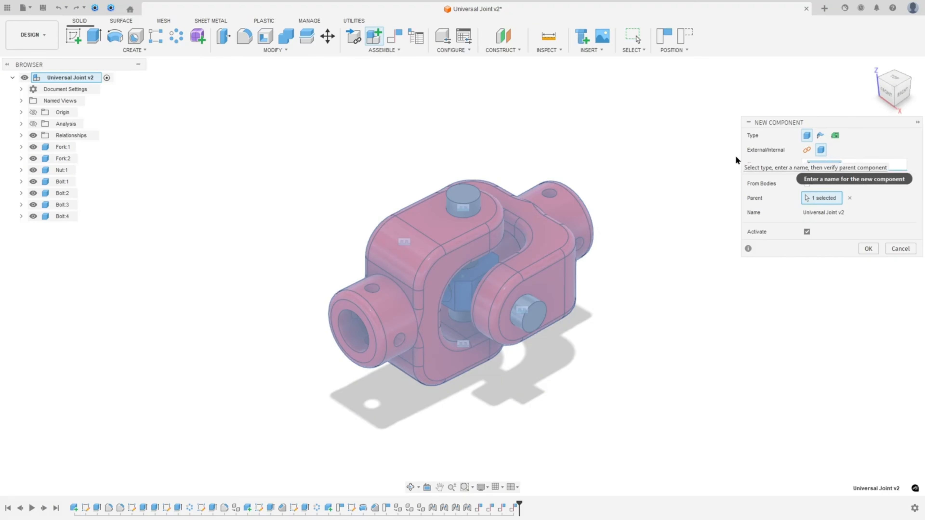
{"action": "type", "text": "Bush"}
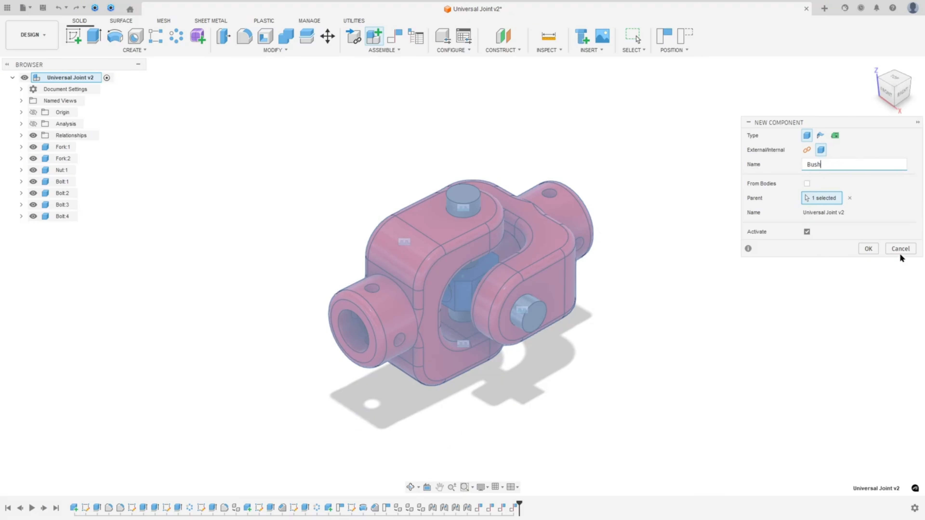
{"action": "left_click", "coordinate": [866, 249]}
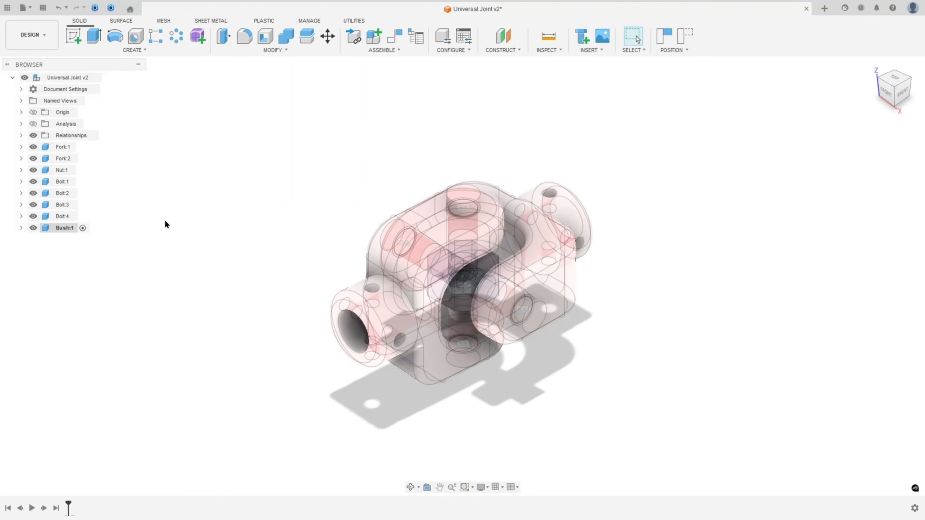
Step: Hide both forks, the nut and all four bolts so only the Bush component stays shown
{"action": "left_click", "coordinate": [34, 147]}
{"action": "left_click", "coordinate": [33, 158]}
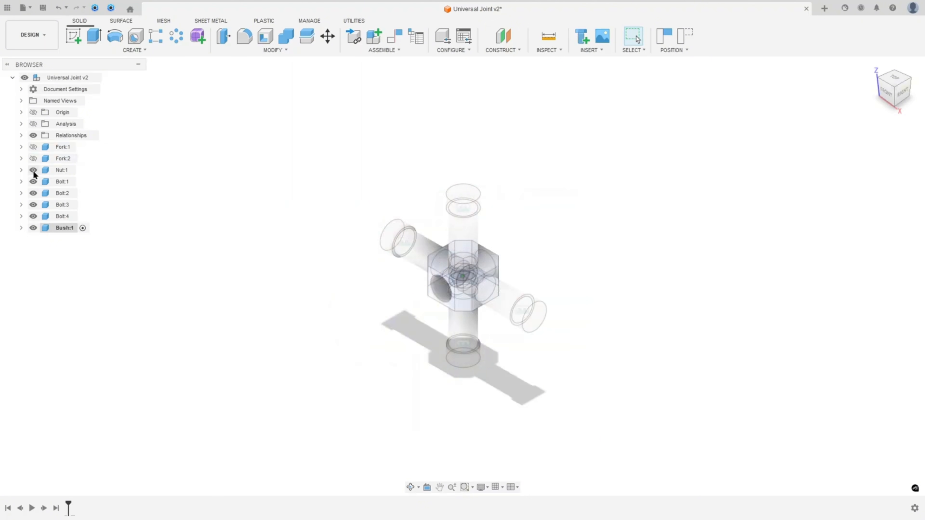
{"action": "left_click", "coordinate": [34, 170]}
{"action": "left_click", "coordinate": [33, 182]}
{"action": "left_click", "coordinate": [33, 193]}
{"action": "left_click", "coordinate": [32, 205]}
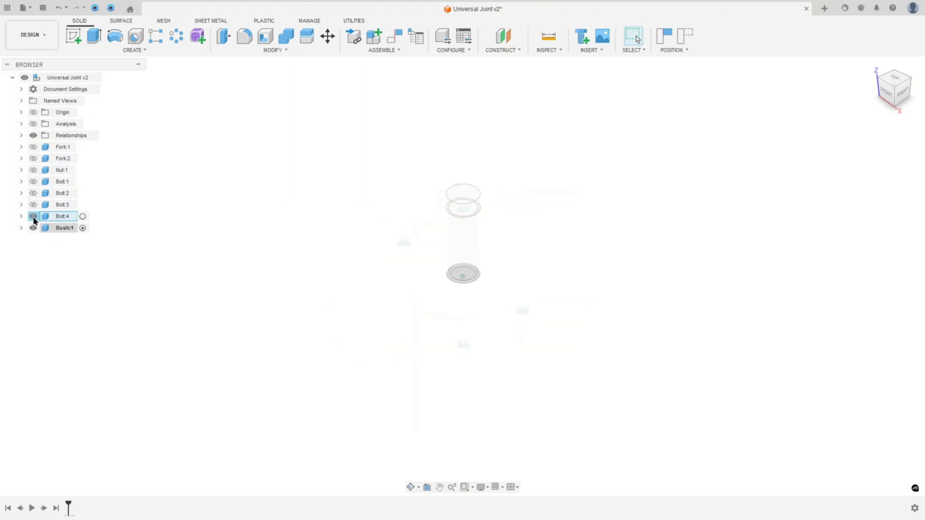
{"action": "left_click", "coordinate": [32, 217]}
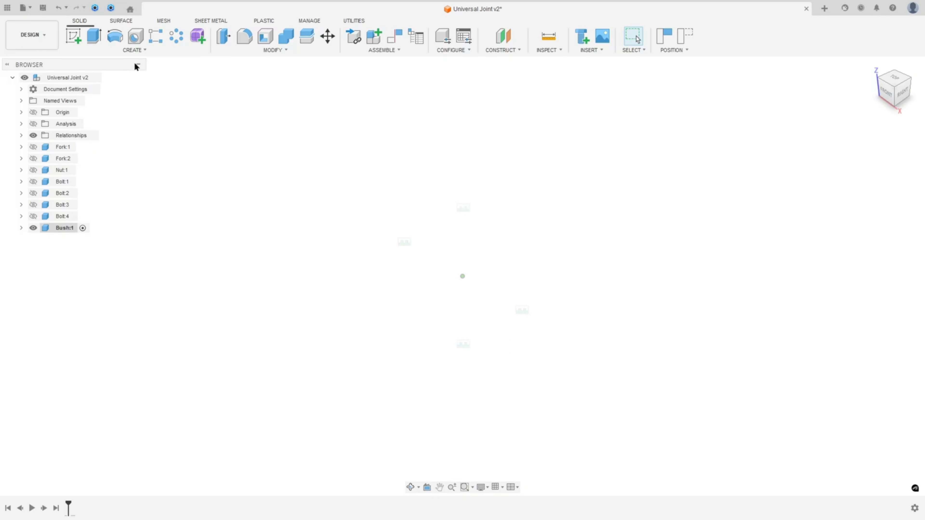
Step: Start a Cylinder on the horizontal origin plane, centred on the origin, with a 30 mm base diameter
{"action": "left_click", "coordinate": [135, 50]}
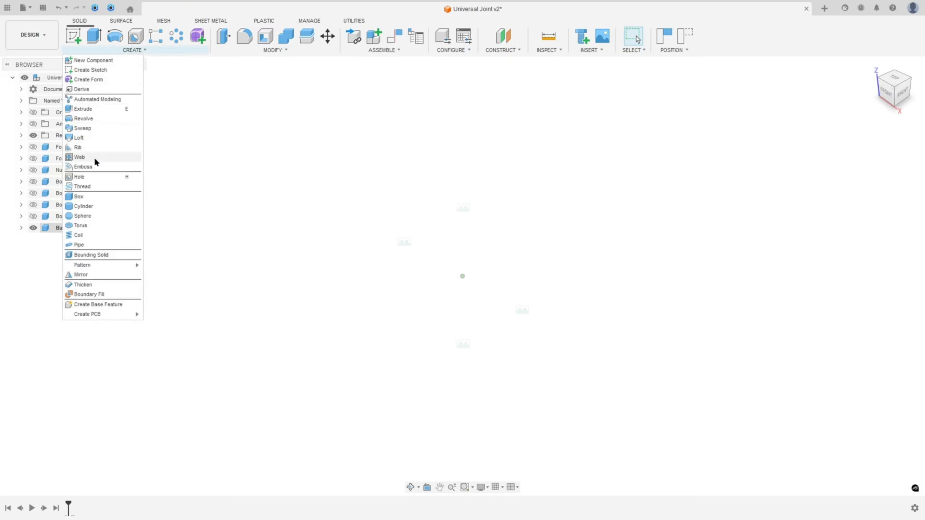
{"action": "left_click", "coordinate": [84, 206]}
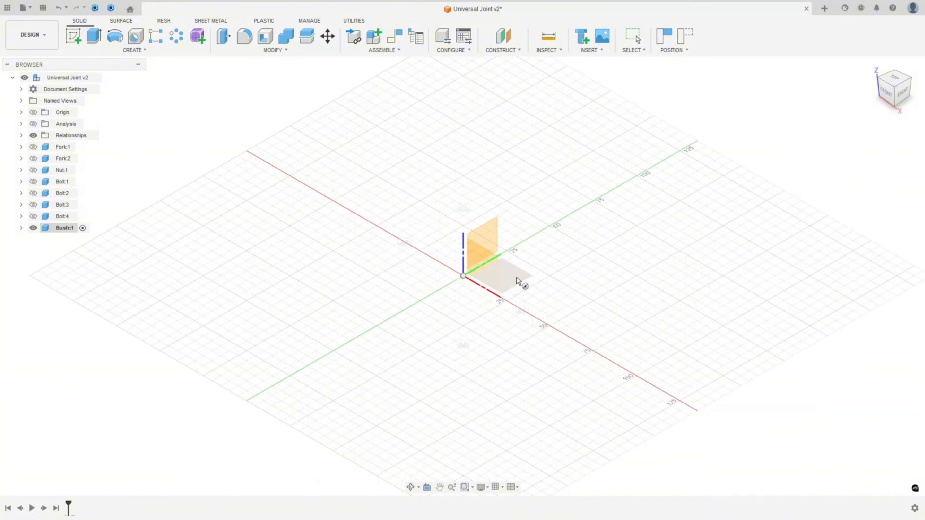
{"action": "left_click", "coordinate": [509, 282]}
{"action": "left_click", "coordinate": [541, 274]}
{"action": "left_click", "coordinate": [463, 275]}
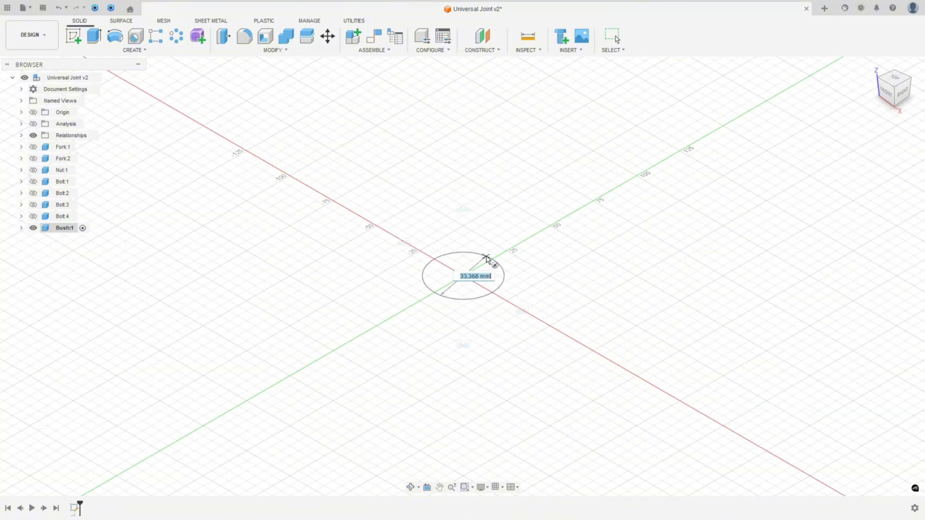
{"action": "type", "text": "3"}
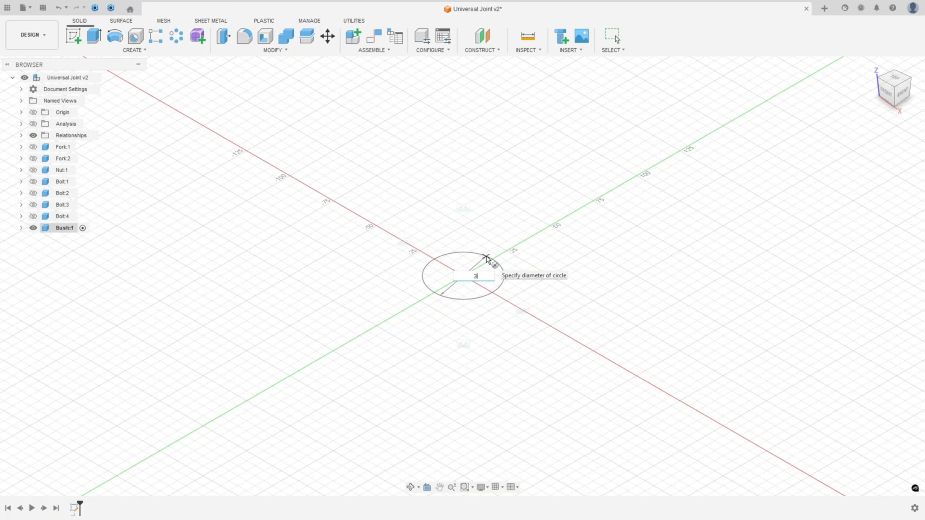
{"action": "type", "text": "0"}
{"action": "key", "text": "Return"}
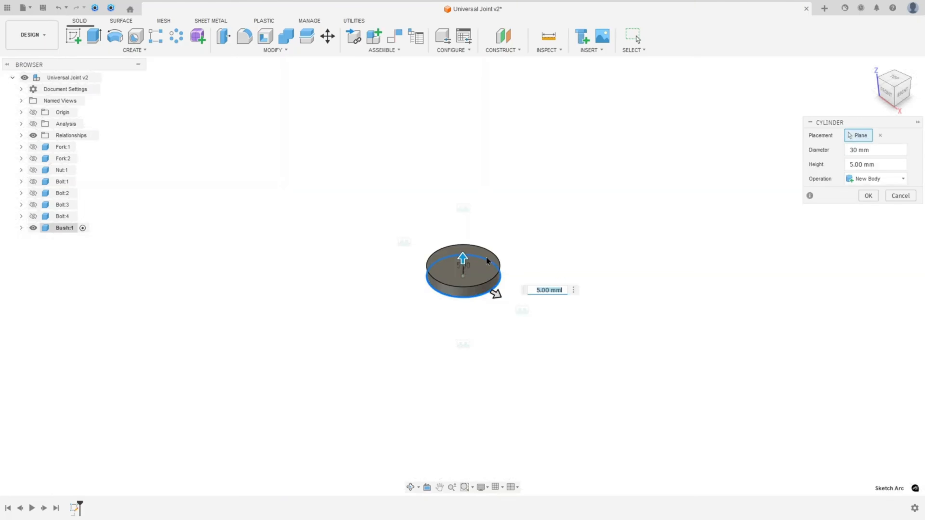
Step: Check the bush length in the drawing, set the cylinder's height to 30 mm and create it as a new body
{"action": "left_click", "coordinate": [600, 508]}
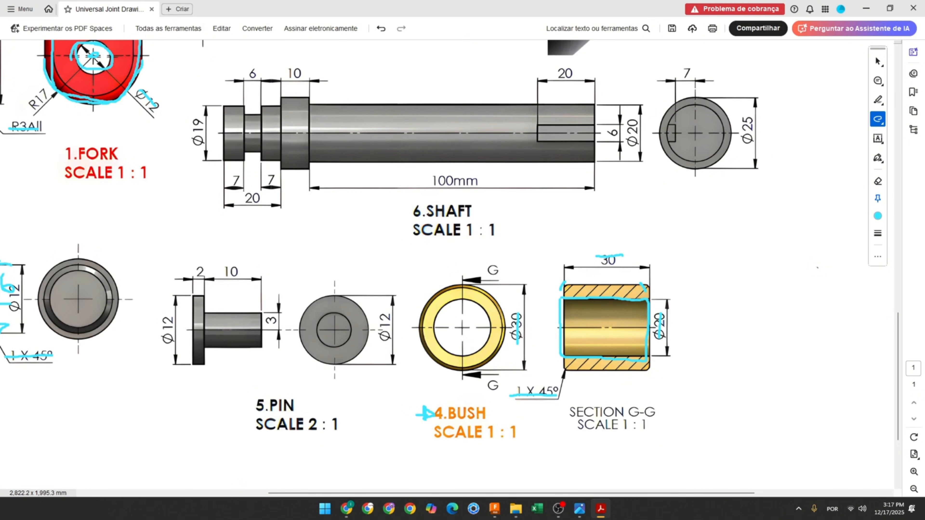
{"action": "left_click", "coordinate": [600, 508]}
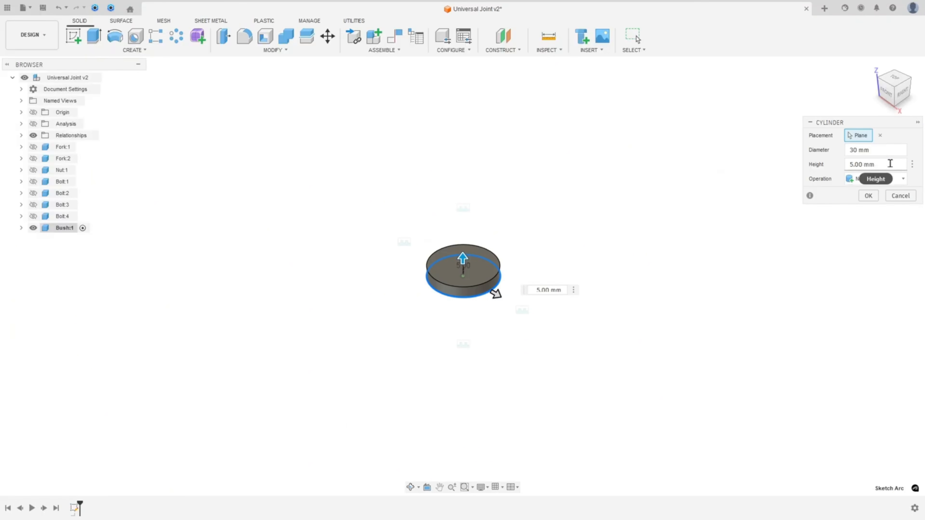
{"action": "left_click", "coordinate": [812, 165]}
{"action": "type", "text": "25"}
{"action": "left_click", "coordinate": [868, 195]}
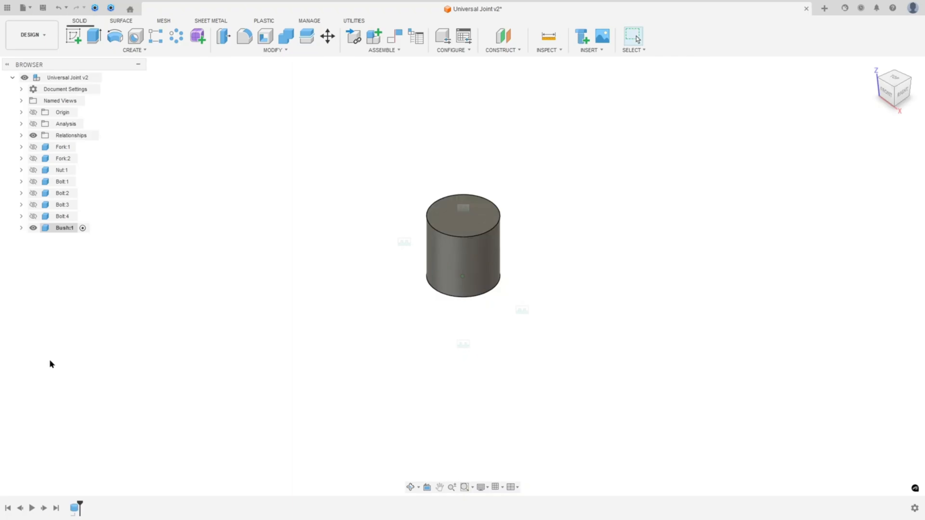
Step: Check the bore diameter in the drawing and place a simple hole on the cylinder's upper face with its extent set to All
{"action": "key", "text": "alt+Tab"}
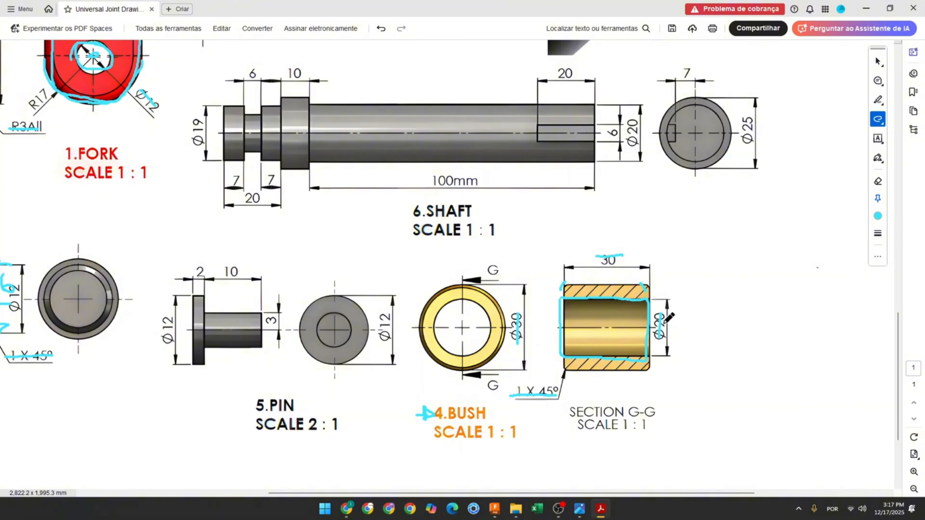
{"action": "key", "text": "alt+Tab"}
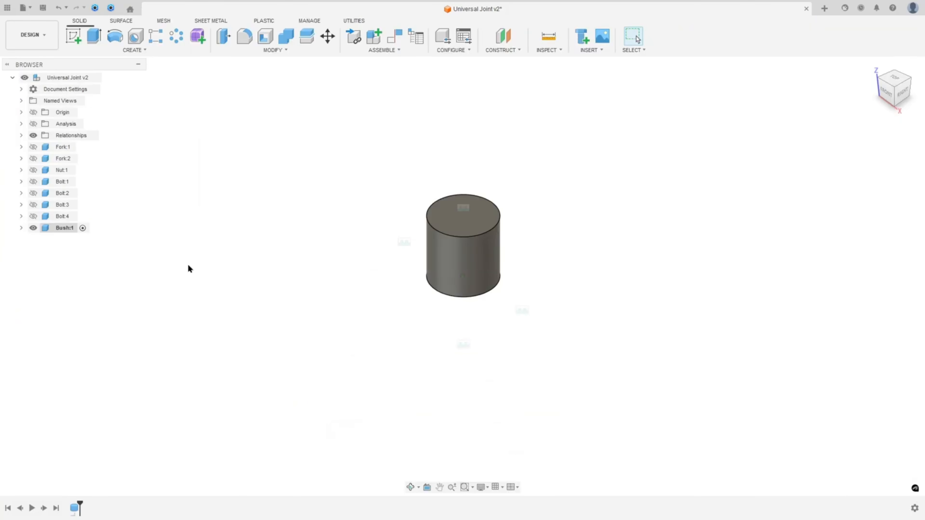
{"action": "left_click", "coordinate": [136, 37]}
{"action": "scroll", "coordinate": [463, 222], "scroll_direction": "up", "scroll_amount": 4}
{"action": "left_click", "coordinate": [469, 235]}
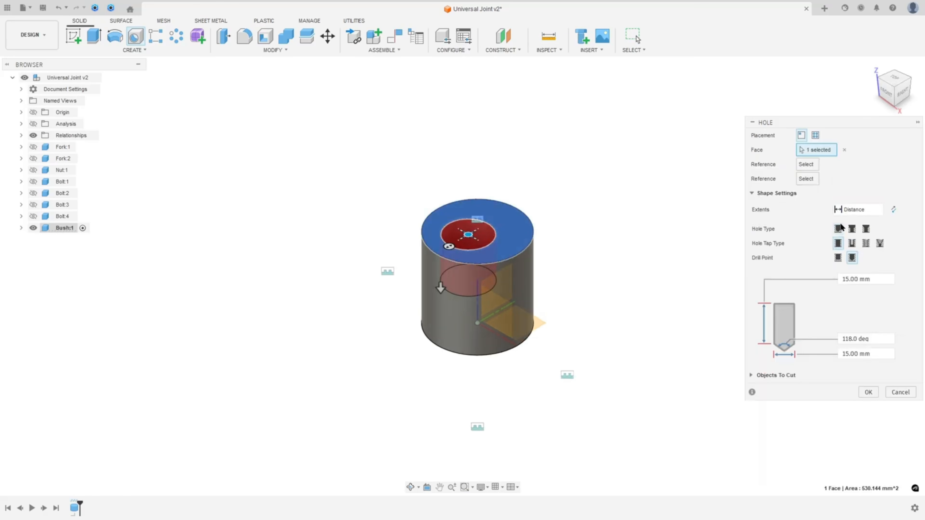
{"action": "left_click", "coordinate": [858, 210]}
{"action": "left_click", "coordinate": [849, 247]}
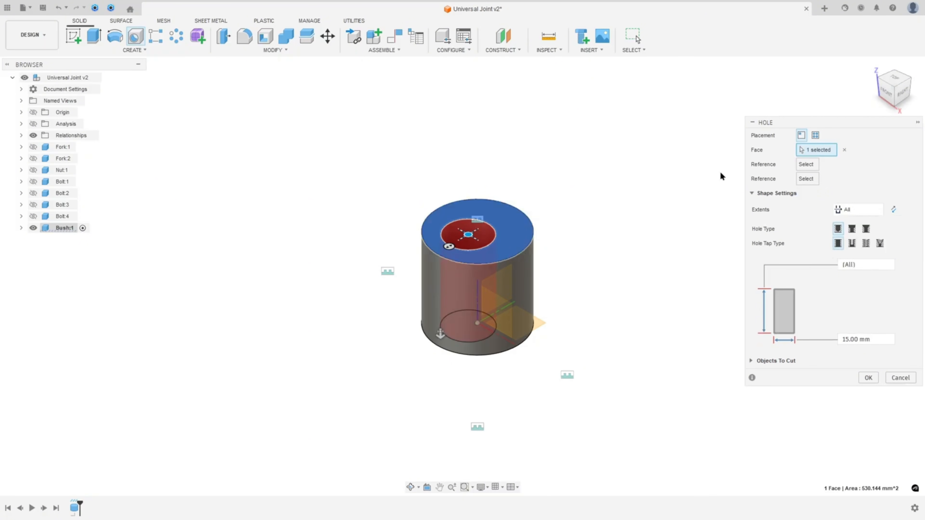
Step: Centre the hole on the cylinder's circular edge, set its diameter to 20 mm and create it
{"action": "scroll", "coordinate": [490, 206], "scroll_direction": "up", "scroll_amount": 3}
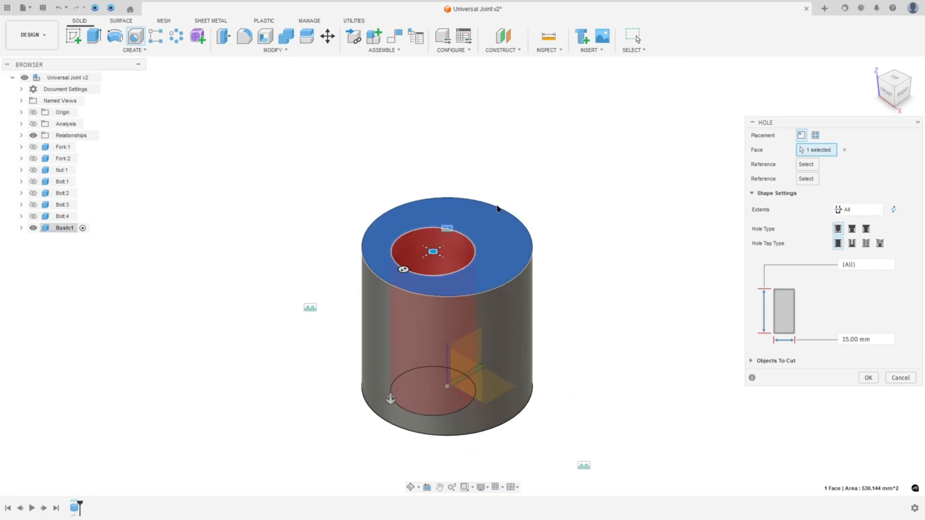
{"action": "left_click", "coordinate": [484, 206]}
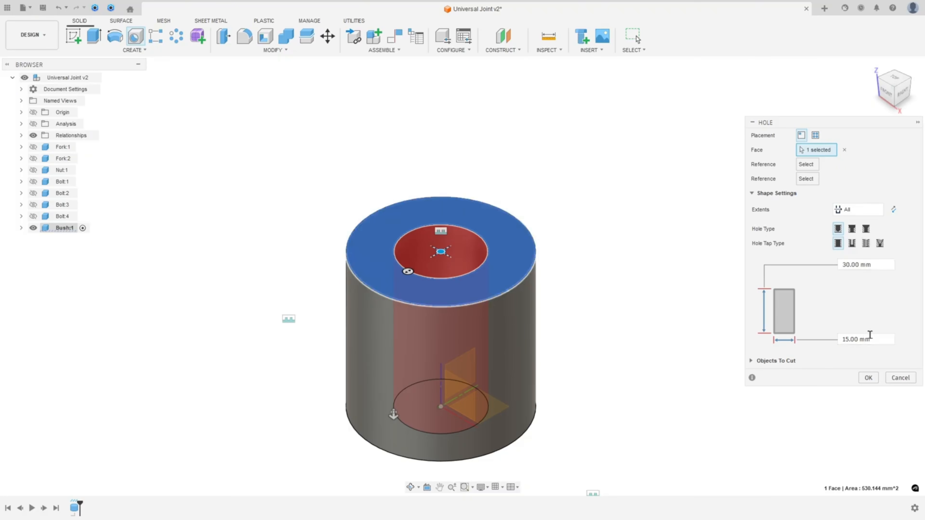
{"action": "left_click", "coordinate": [852, 340]}
{"action": "type", "text": "20"}
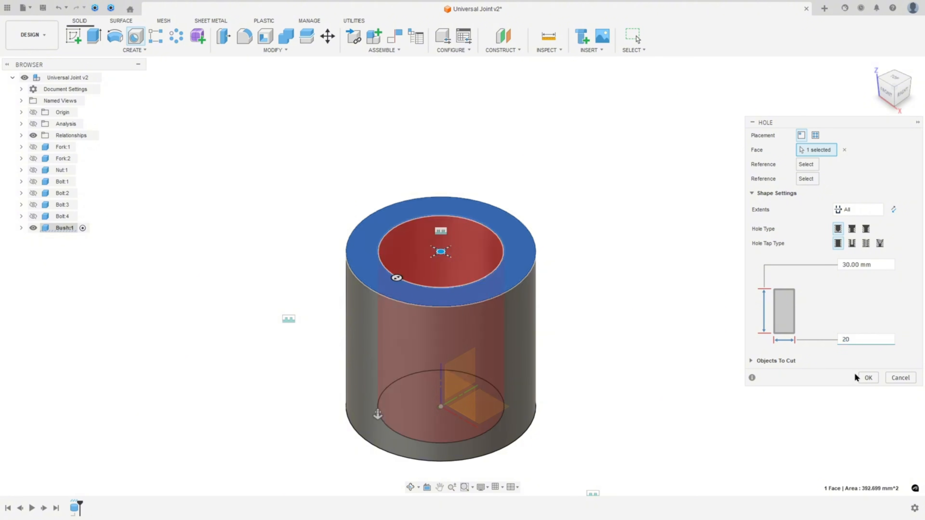
{"action": "left_click", "coordinate": [868, 378]}
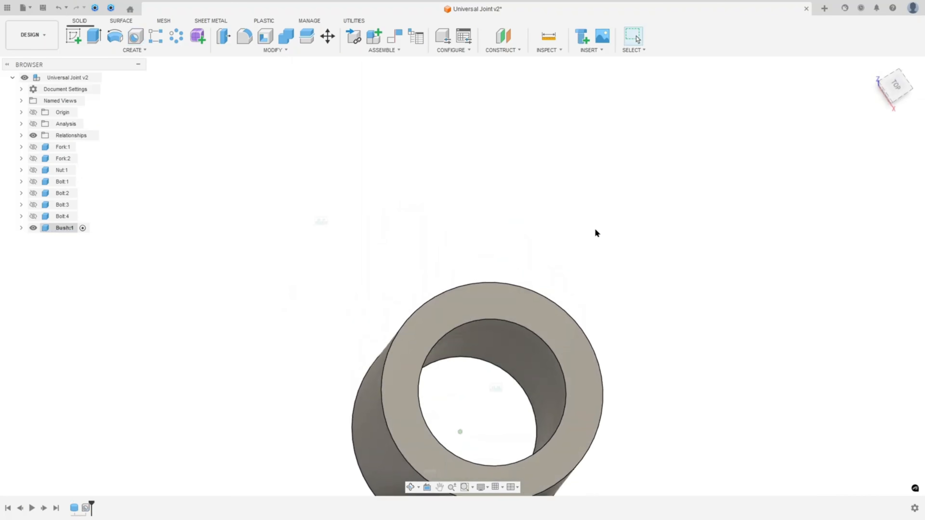
Step: Check the chamfer size in the drawing and apply a 1 mm equal-distance chamfer to both outer circular edges of the bush
{"action": "mouse_move", "coordinate": [604, 251]}
{"action": "middle_mouse_down", "text": "shift"}
{"action": "mouse_move", "coordinate": [648, 258]}
{"action": "mouse_move", "coordinate": [586, 351]}
{"action": "mouse_move", "coordinate": [546, 372]}
{"action": "middle_mouse_up", "text": "shift"}
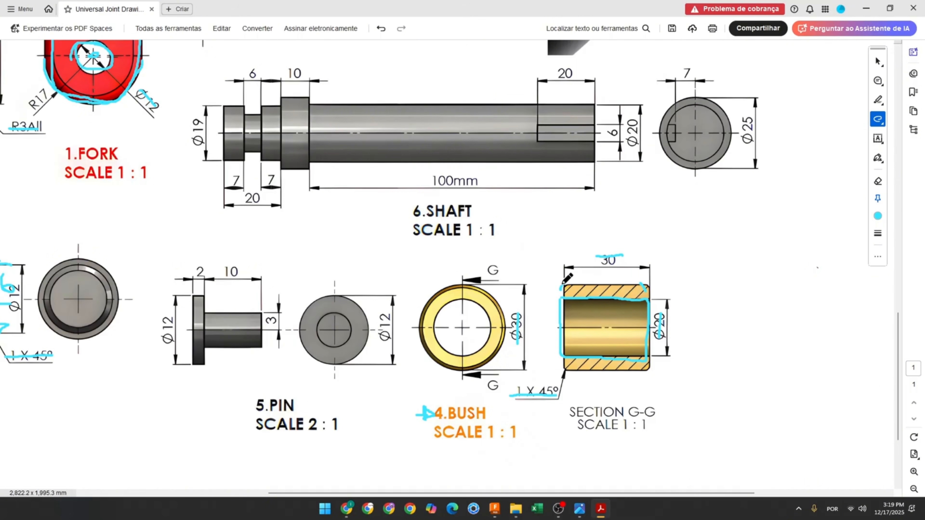
{"action": "left_click_drag", "start_coordinate": [562, 283], "coordinate": [562, 283]}
{"action": "left_click_drag", "start_coordinate": [566, 369], "coordinate": [565, 372]}
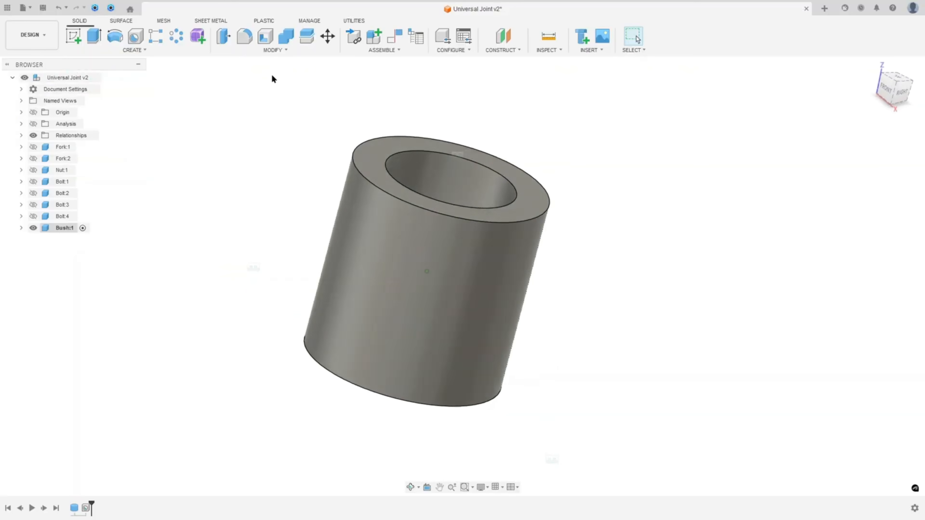
{"action": "left_click", "coordinate": [284, 54]}
{"action": "left_click", "coordinate": [261, 78]}
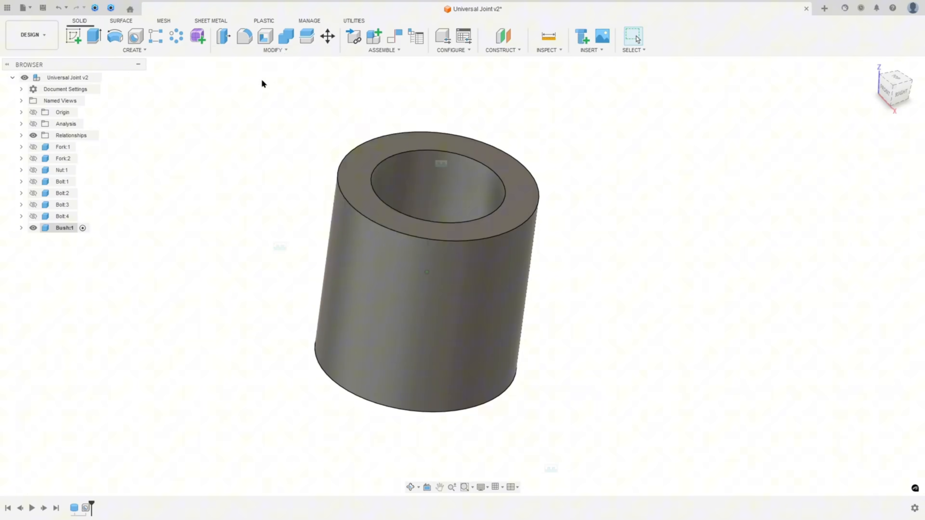
{"action": "left_click", "coordinate": [419, 128]}
{"action": "middle_click_drag", "start_coordinate": [419, 128], "coordinate": [390, 342], "text": "shift"}
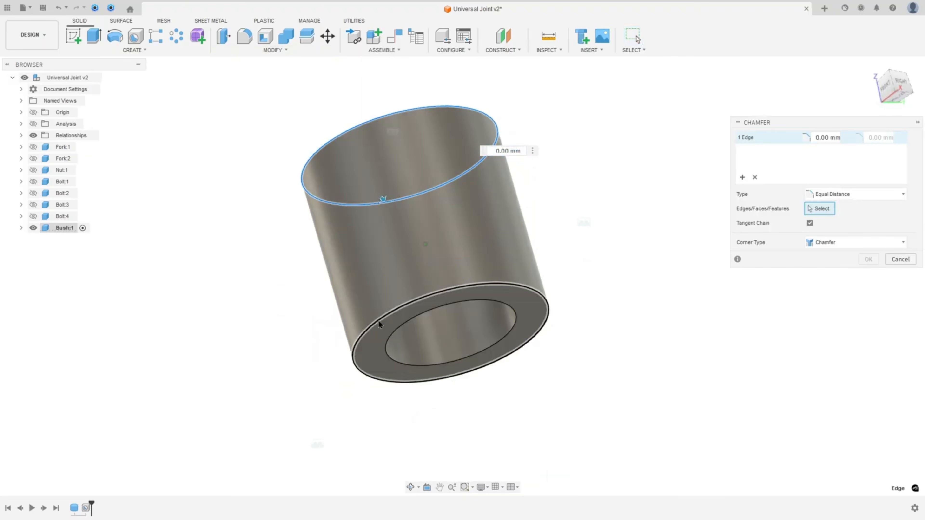
{"action": "left_click", "coordinate": [378, 321]}
{"action": "middle_click_drag", "start_coordinate": [674, 323], "coordinate": [665, 310], "text": "shift"}
{"action": "type", "text": "1"}
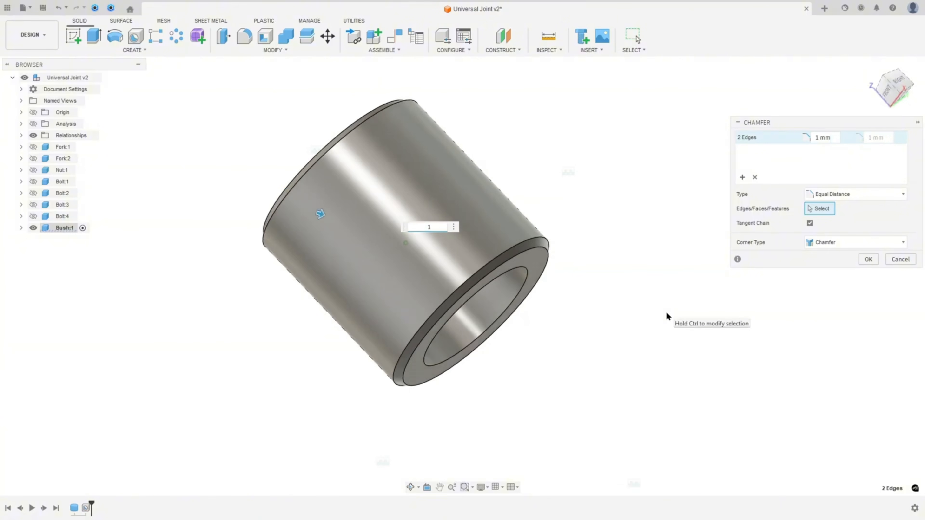
{"action": "left_click", "coordinate": [868, 259]}
Step: Apply the Paint - Enamel Glossy (Yellow) appearance to the bush and adjust its colour in the design's appearances
{"action": "middle_click_drag", "start_coordinate": [653, 269], "coordinate": [647, 264], "text": "shift"}
{"action": "key", "text": "a"}
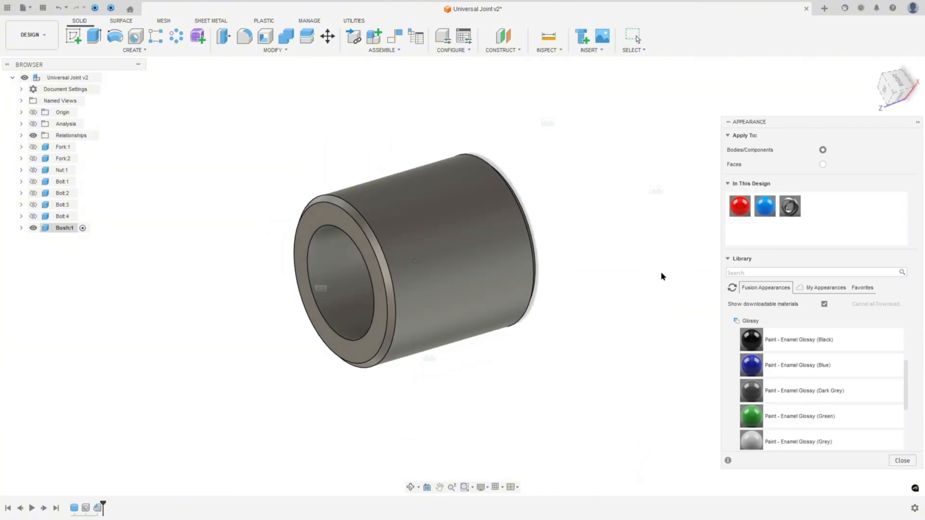
{"action": "scroll", "coordinate": [765, 364], "scroll_direction": "down", "scroll_amount": 5}
{"action": "mouse_move", "coordinate": [751, 378]}
{"action": "left_mouse_down"}
{"action": "mouse_move", "coordinate": [482, 289]}
{"action": "mouse_move", "coordinate": [448, 268]}
{"action": "left_mouse_up"}
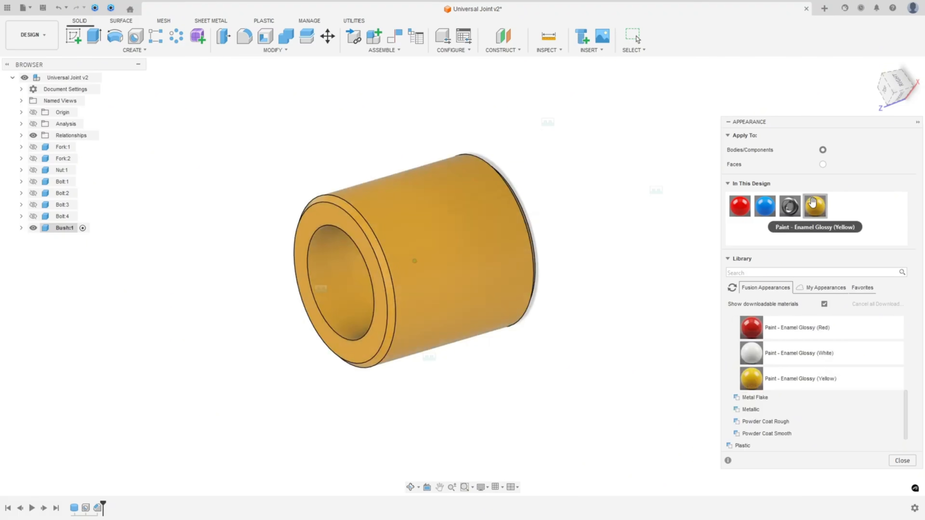
{"action": "double_click", "coordinate": [814, 206]}
{"action": "left_click_drag", "start_coordinate": [618, 192], "coordinate": [592, 175]}
{"action": "left_click", "coordinate": [701, 327]}
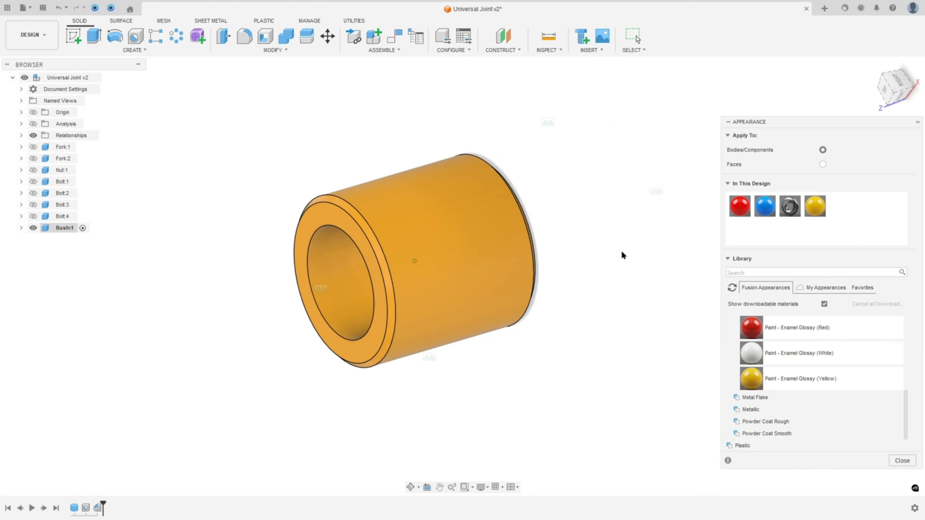
{"action": "key", "text": "Escape"}
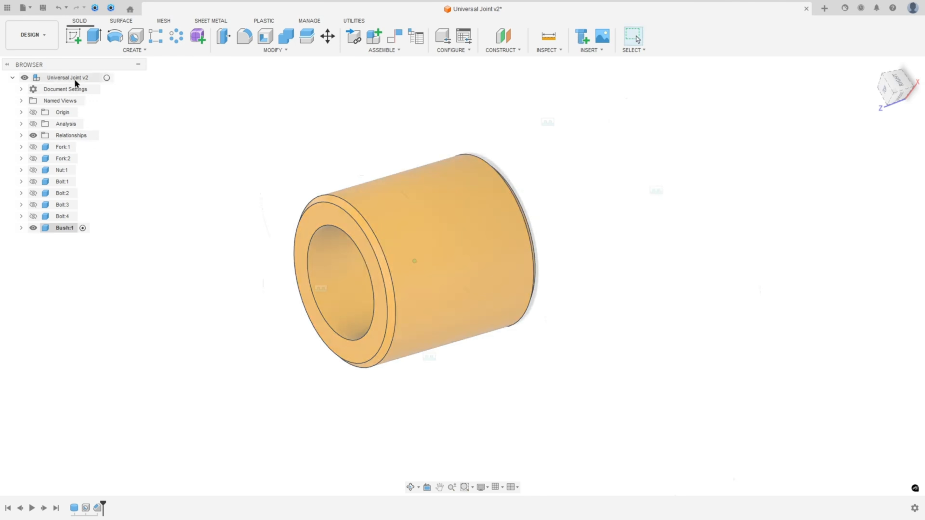
Step: Activate the top-level Universal Joint assembly and show both forks, the nut and all four bolts
{"action": "left_click", "coordinate": [106, 78]}
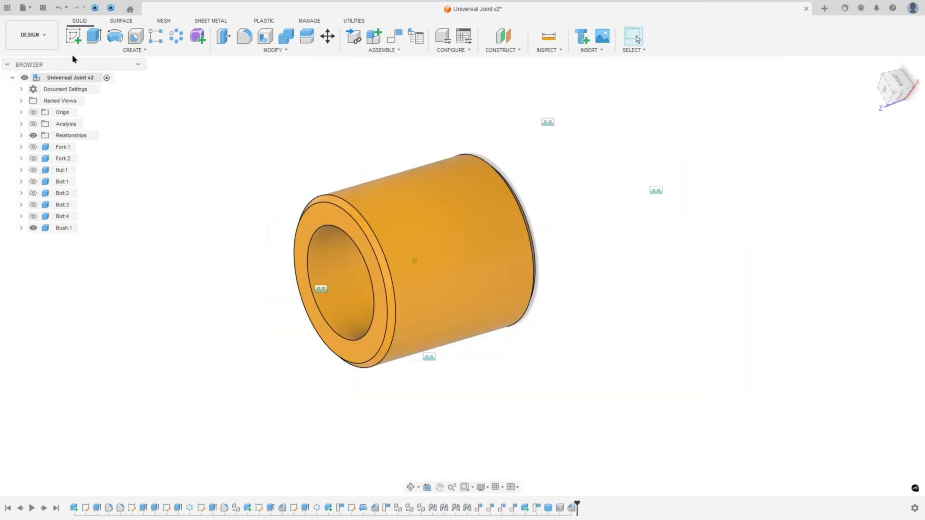
{"action": "left_click", "coordinate": [61, 147]}
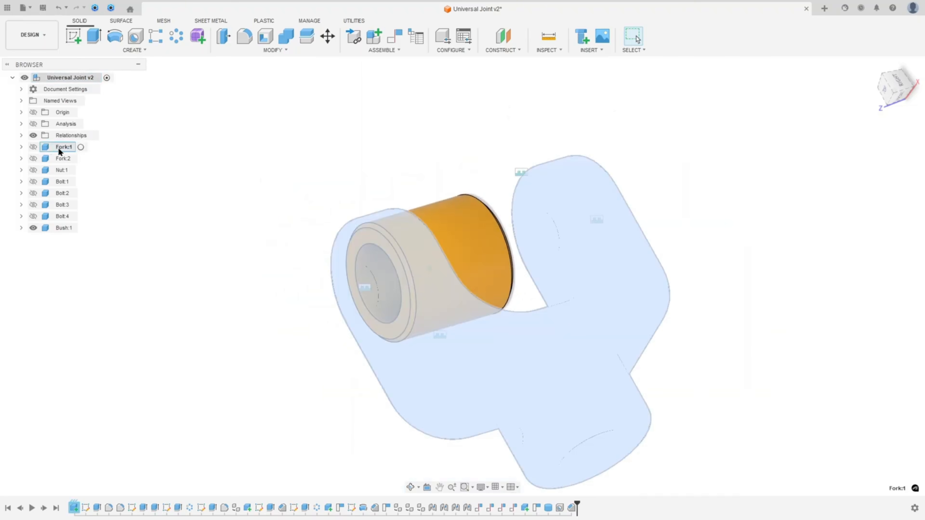
{"action": "left_click", "coordinate": [57, 216], "text": "shift"}
{"action": "key", "text": "v"}
{"action": "left_click", "coordinate": [175, 212]}
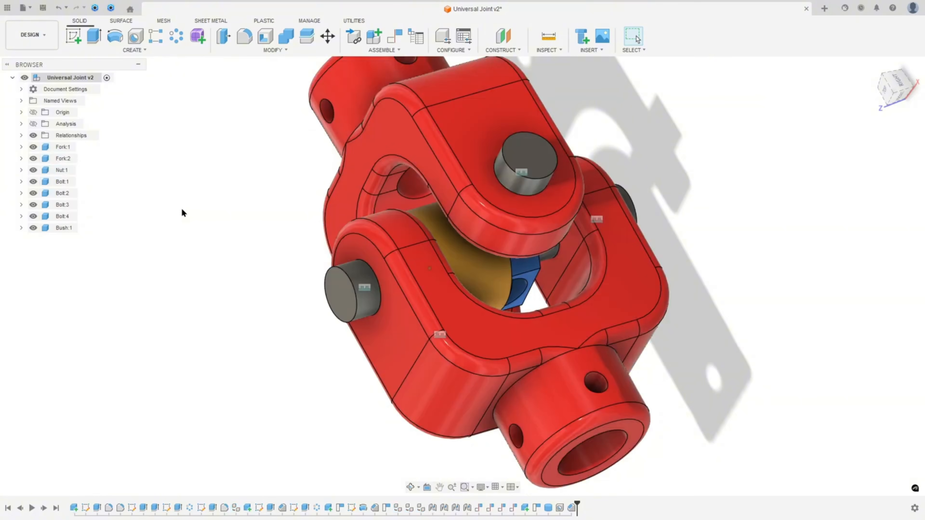
Step: Save the design as a new version and move the bush out of the joint, clear of the forks
{"action": "left_click", "coordinate": [43, 8]}
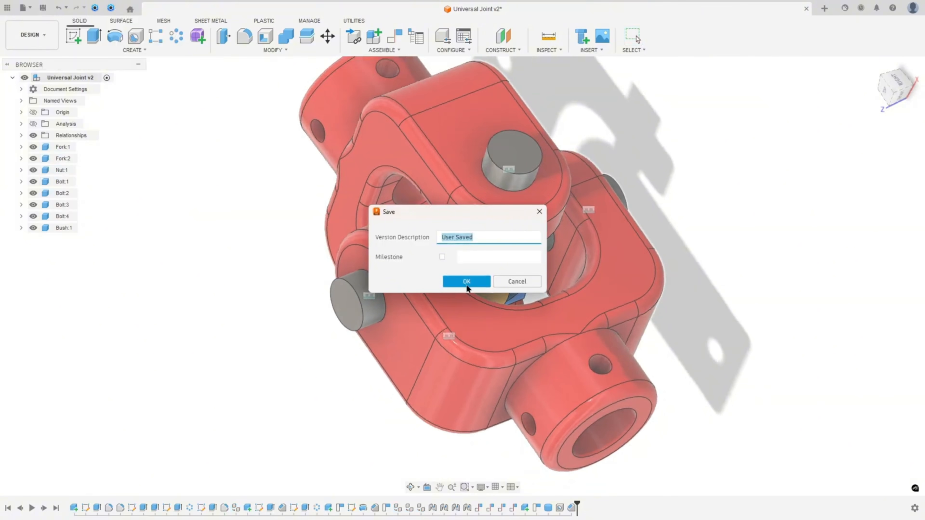
{"action": "left_click", "coordinate": [466, 284]}
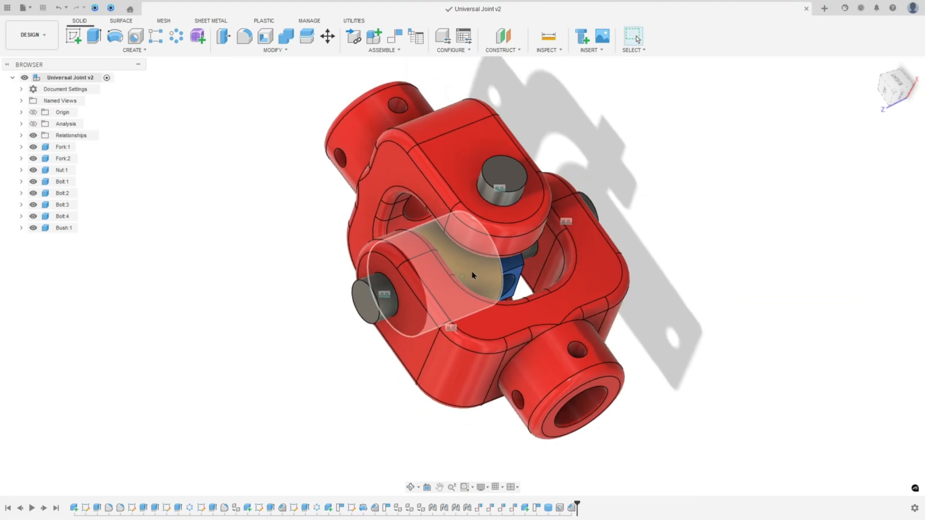
{"action": "left_click_drag", "start_coordinate": [471, 270], "coordinate": [281, 254]}
{"action": "key", "text": "F6"}
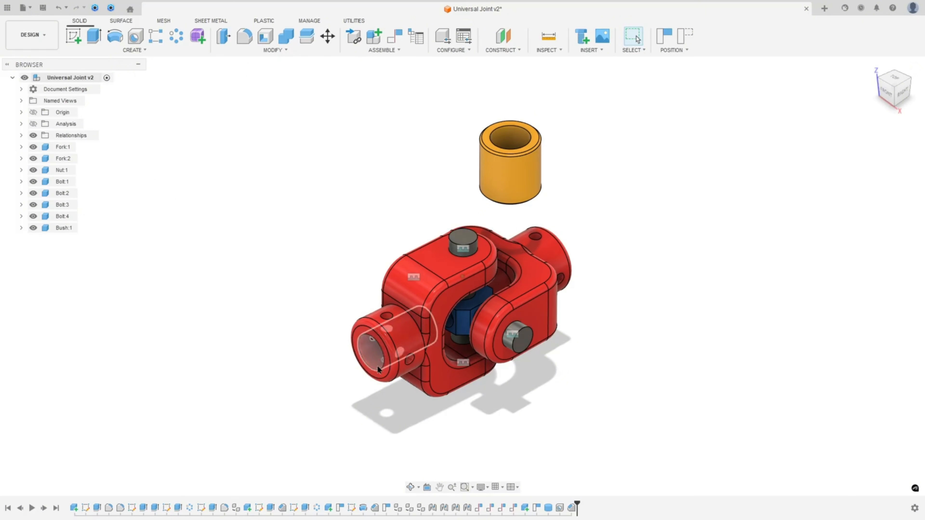
Step: Copy the bush component and paste a second instance of it, offset -120 mm along Y
{"action": "right_click", "coordinate": [58, 225]}
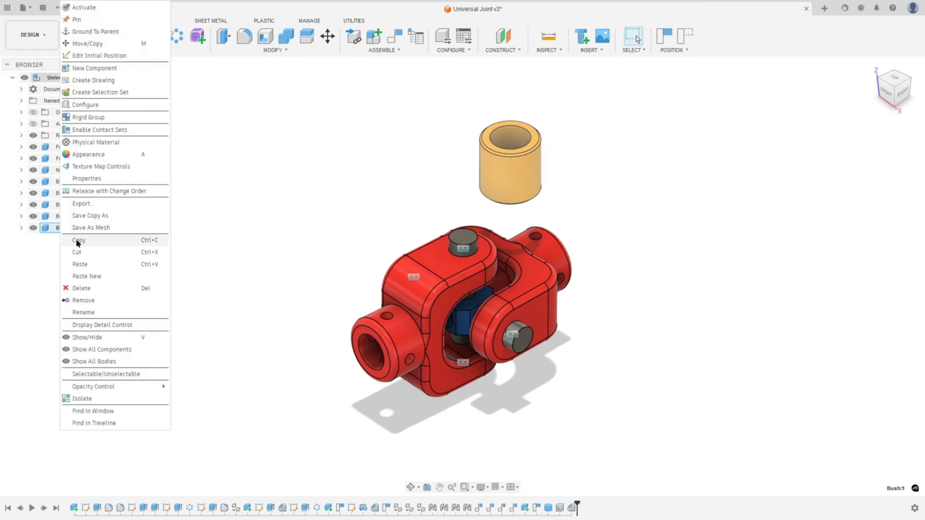
{"action": "left_click", "coordinate": [94, 240]}
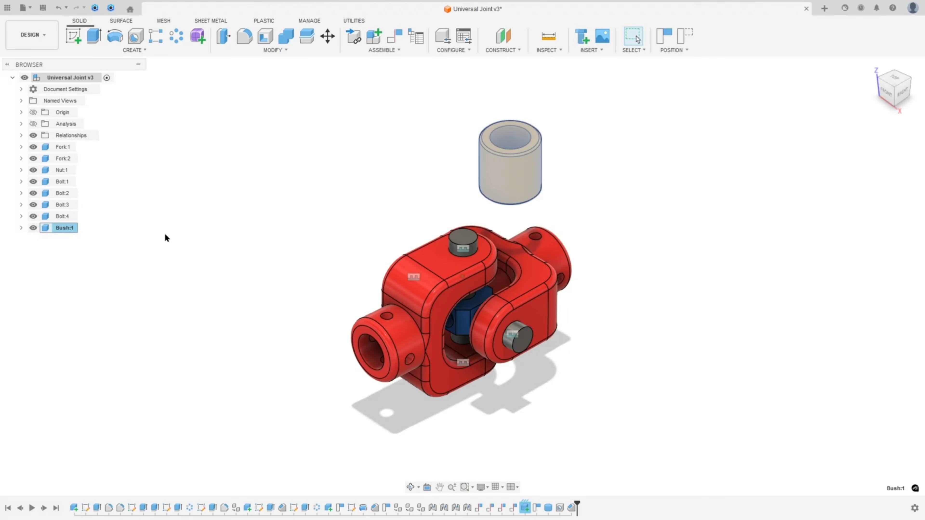
{"action": "key", "text": "ctrl+v"}
{"action": "left_click", "coordinate": [541, 273]}
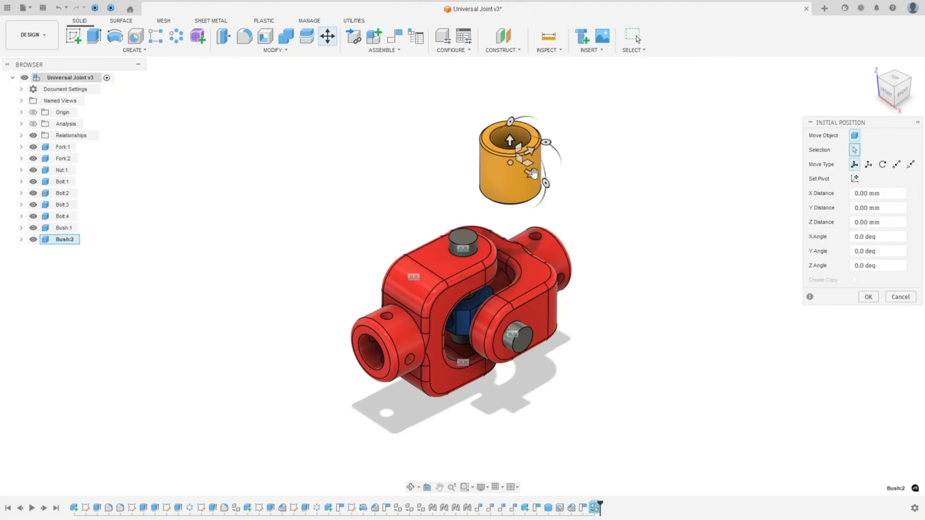
{"action": "left_click_drag", "start_coordinate": [531, 150], "coordinate": [336, 215]}
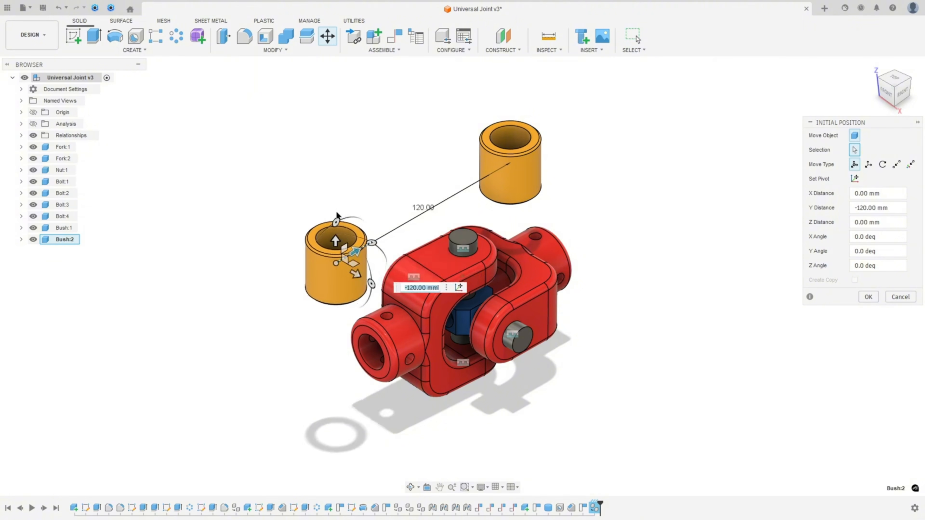
{"action": "left_click", "coordinate": [867, 297]}
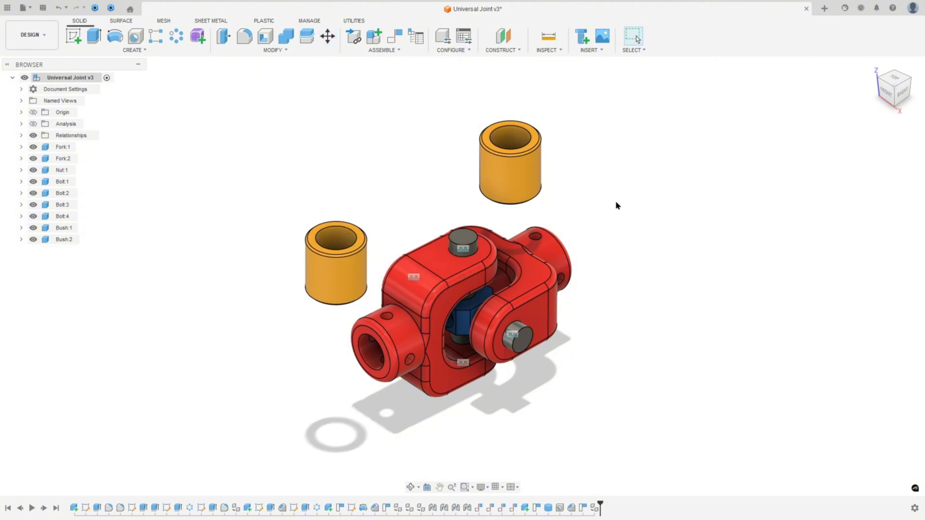
Step: Check and mark the Pin's dimensions in the drawing, and create an activated internal component named Pin in the top-level assembly
{"action": "key", "text": "alt+Tab"}
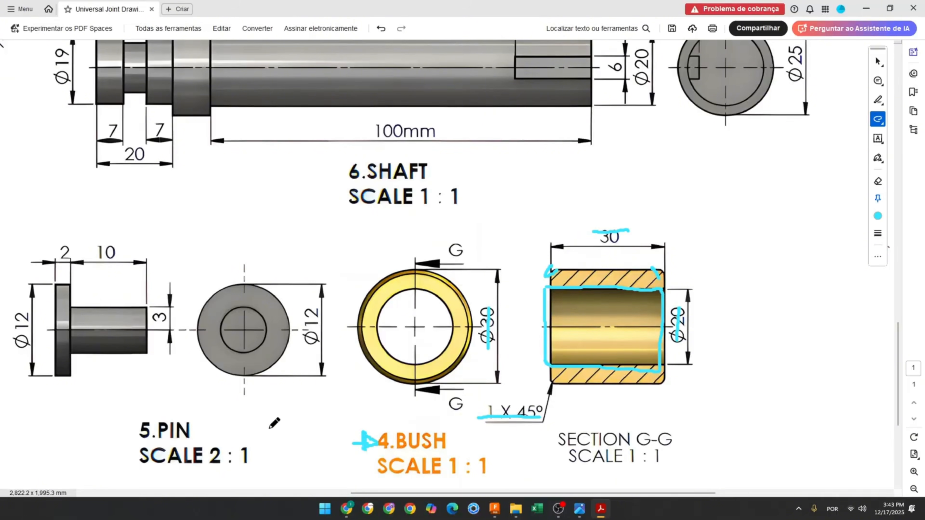
{"action": "mouse_move", "coordinate": [79, 428]}
{"action": "left_mouse_down"}
{"action": "mouse_move", "coordinate": [115, 429]}
{"action": "mouse_move", "coordinate": [102, 439]}
{"action": "mouse_move", "coordinate": [130, 440]}
{"action": "mouse_move", "coordinate": [205, 414]}
{"action": "mouse_move", "coordinate": [114, 414]}
{"action": "left_mouse_up"}
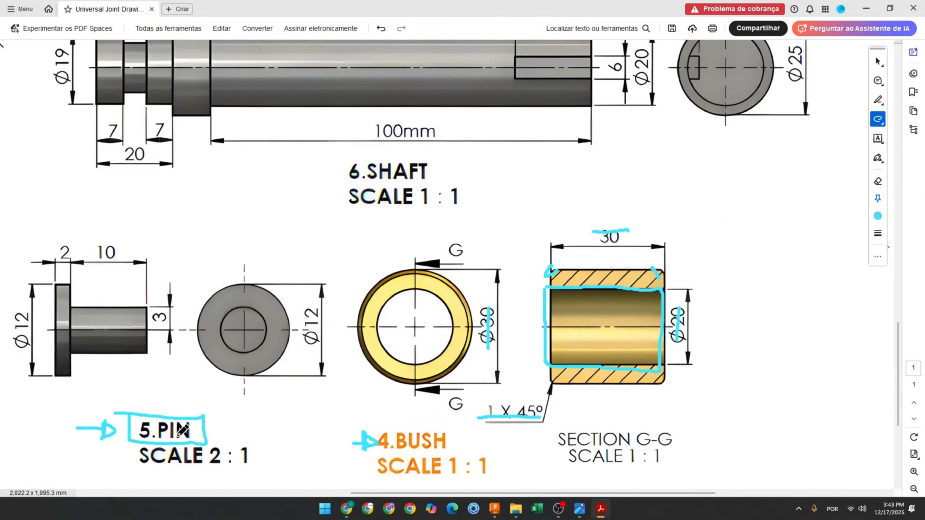
{"action": "left_click_drag", "start_coordinate": [295, 493], "coordinate": [277, 492]}
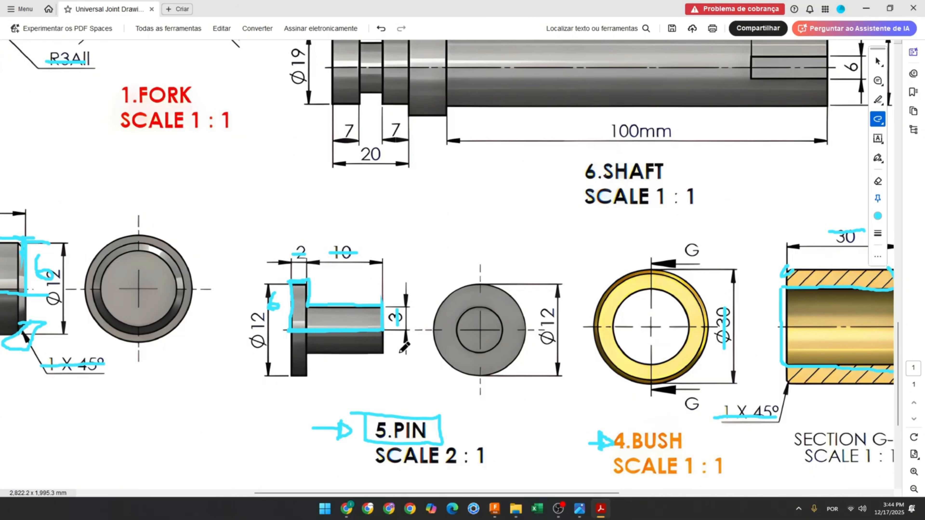
{"action": "left_click", "coordinate": [495, 509]}
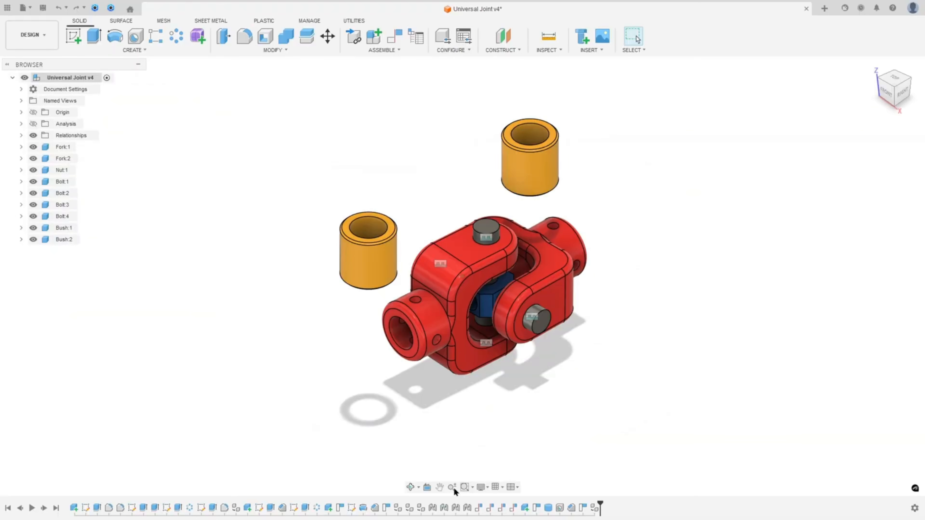
{"action": "left_click", "coordinate": [384, 51]}
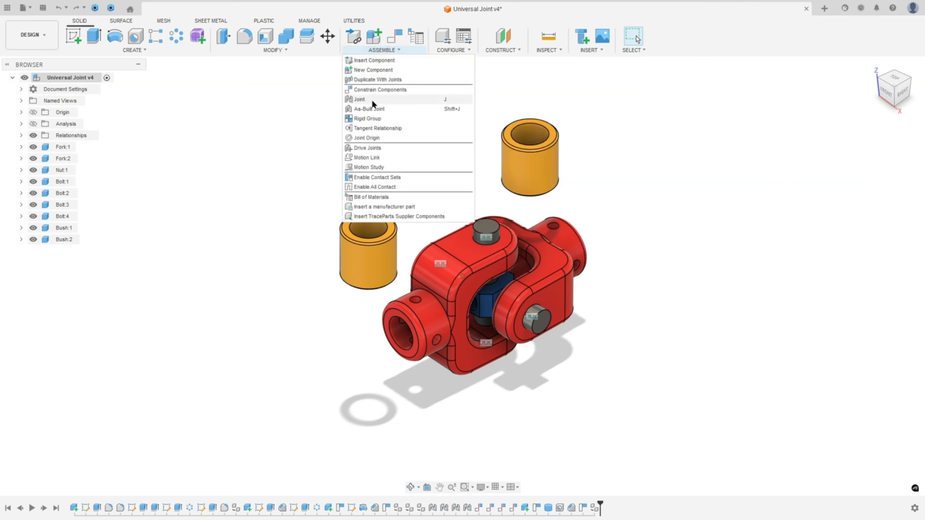
{"action": "left_click", "coordinate": [374, 70]}
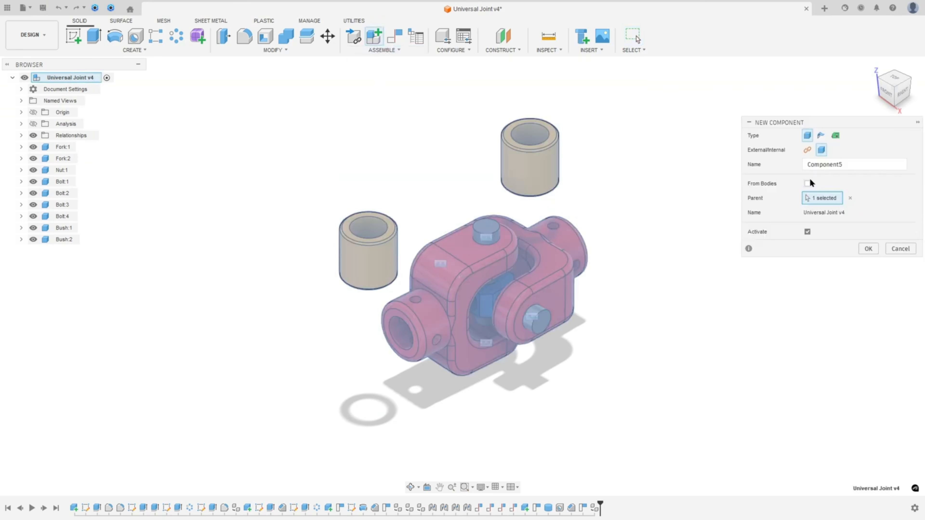
{"action": "left_click", "coordinate": [849, 164]}
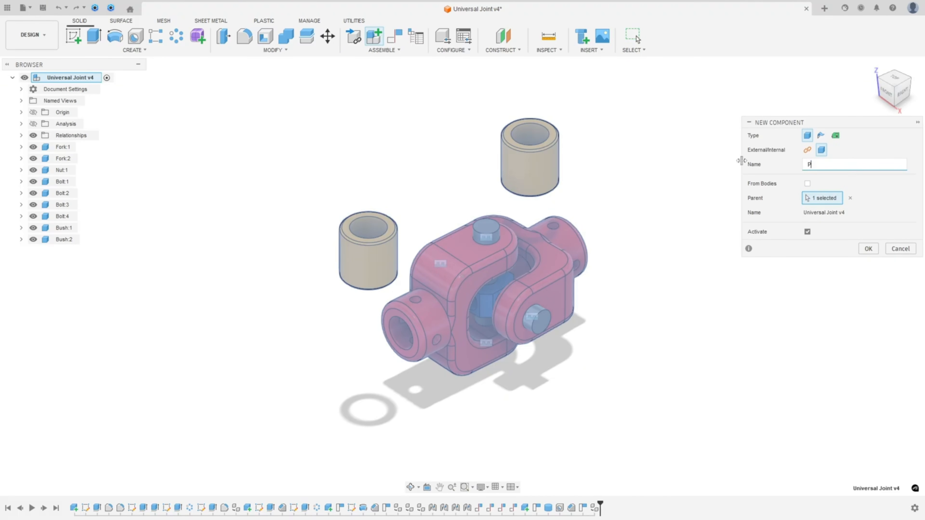
{"action": "left_click", "coordinate": [868, 250]}
Step: Hide both forks, the nut, the four bolts and both bushes, leaving only the Pin component shown
{"action": "left_click", "coordinate": [59, 147]}
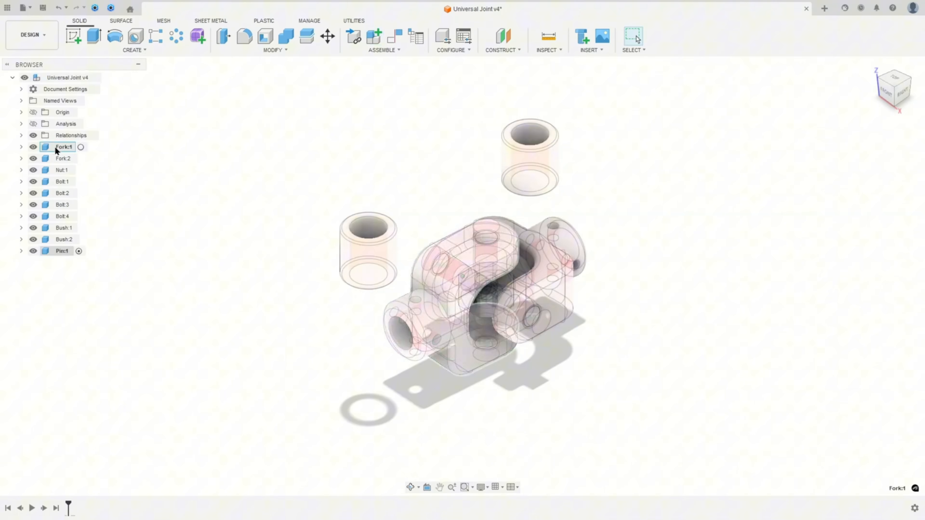
{"action": "left_click", "coordinate": [64, 240], "text": "shift"}
{"action": "key", "text": "v"}
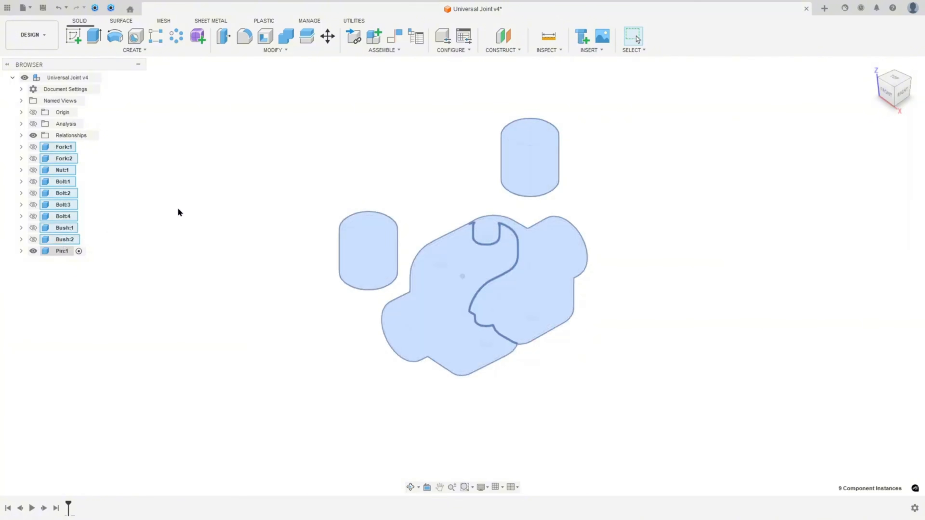
{"action": "left_click", "coordinate": [202, 198]}
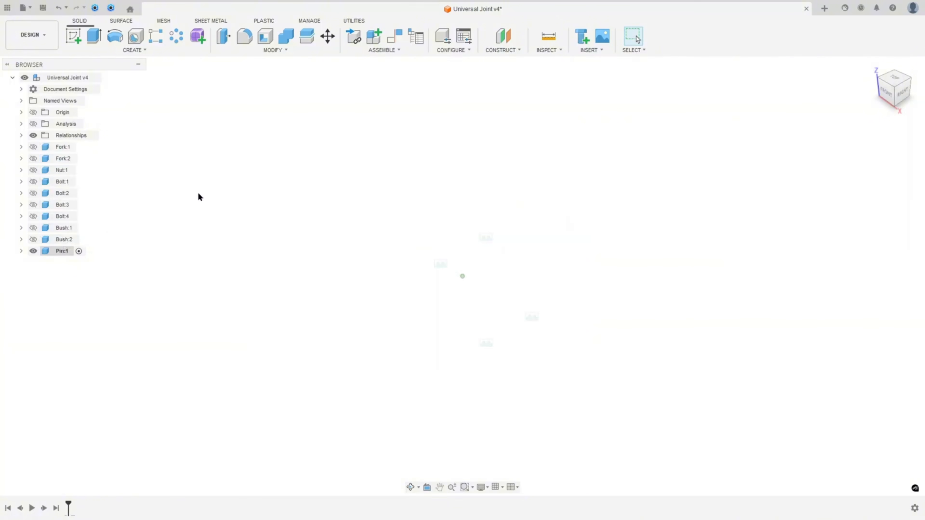
Step: Sketch a closed stepped L-shaped half profile of the Pin on the front plane from the origin, with a flange about 15 mm wide
{"action": "left_click", "coordinate": [73, 35]}
{"action": "left_click", "coordinate": [506, 277]}
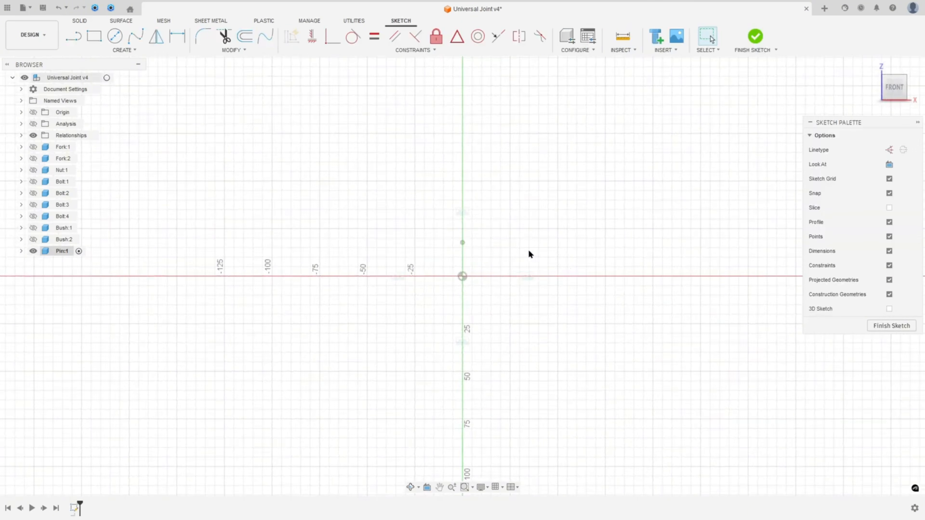
{"action": "left_click", "coordinate": [74, 35]}
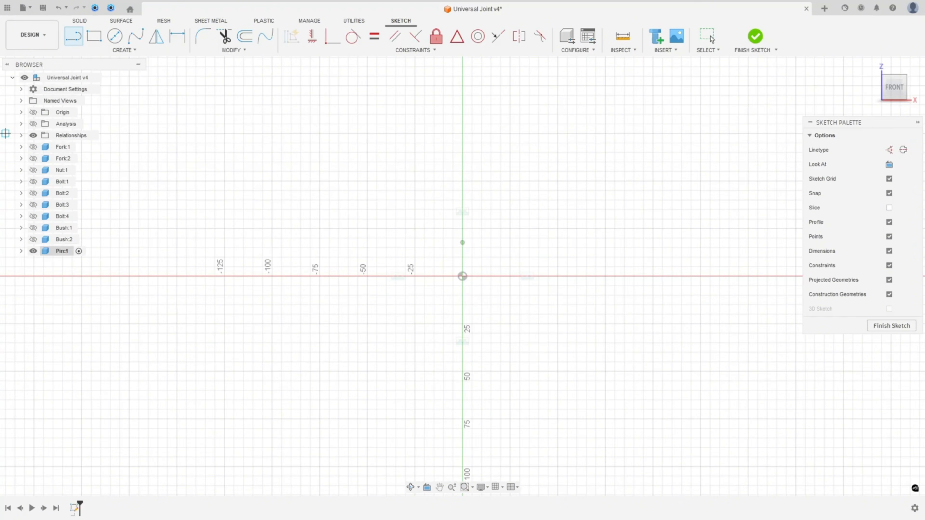
{"action": "scroll", "coordinate": [461, 292], "scroll_direction": "up", "scroll_amount": 3}
{"action": "left_click", "coordinate": [459, 293]}
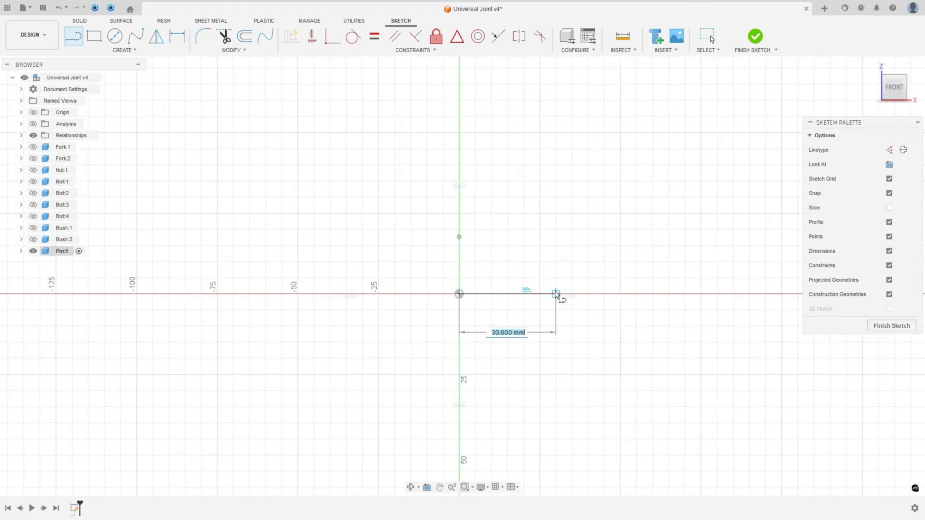
{"action": "left_click", "coordinate": [588, 294]}
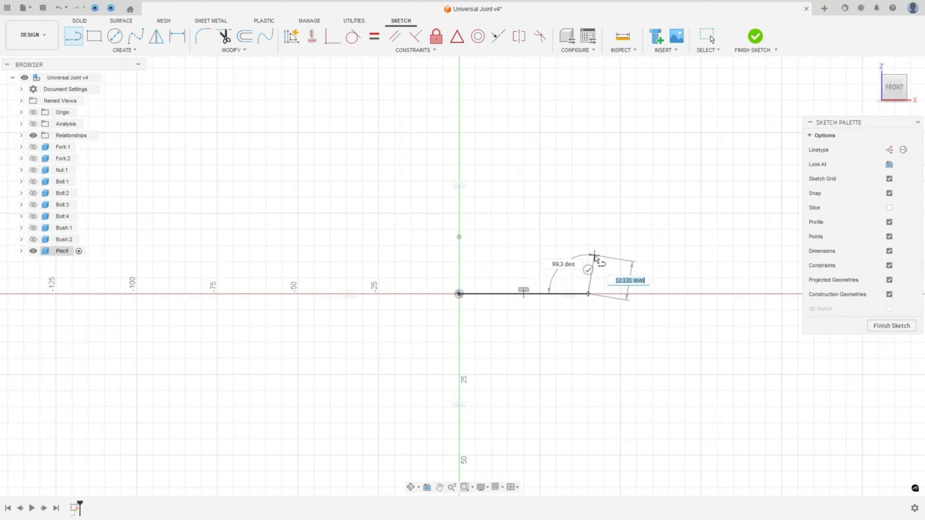
{"action": "left_click", "coordinate": [588, 245]}
{"action": "left_click", "coordinate": [507, 246]}
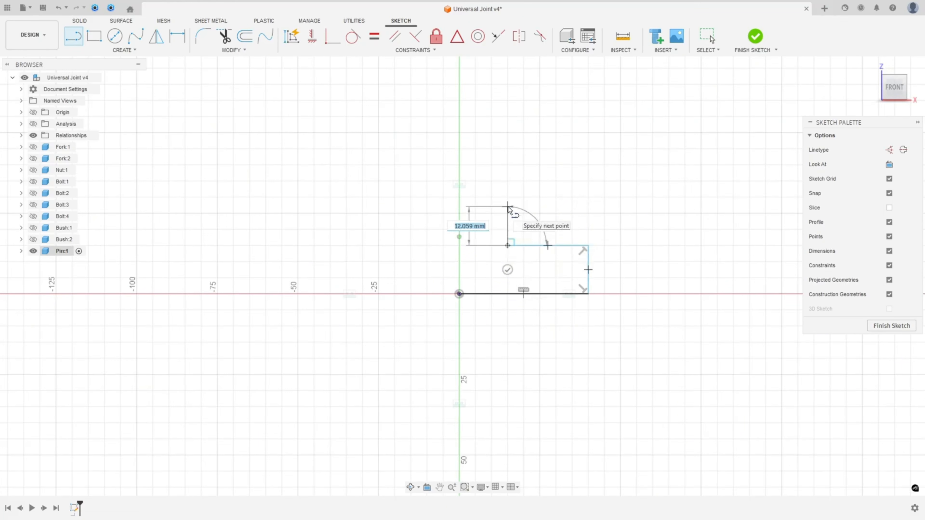
{"action": "left_click", "coordinate": [507, 197]}
{"action": "left_click", "coordinate": [459, 197]}
{"action": "left_click", "coordinate": [458, 293]}
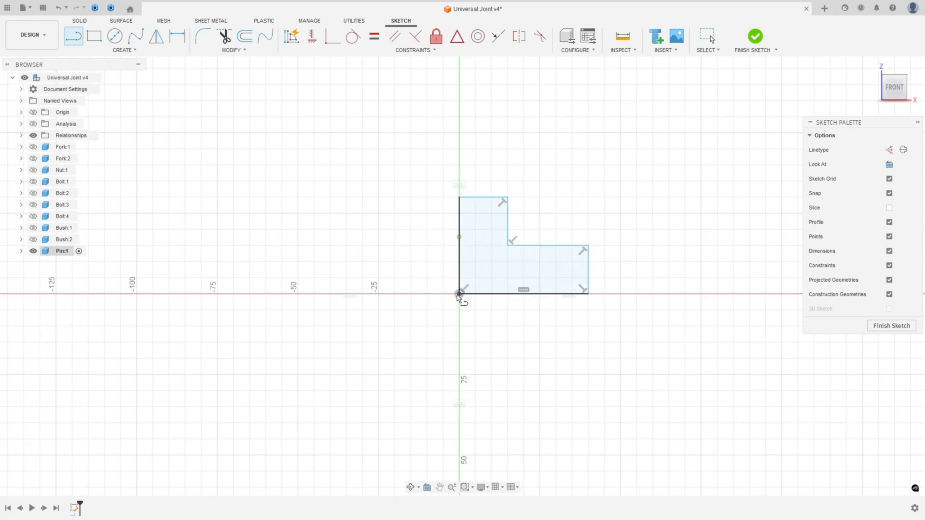
Step: Dimension the Pin profile's flange thickness to 2 mm and its shank length to 10 mm
{"action": "left_click", "coordinate": [175, 40]}
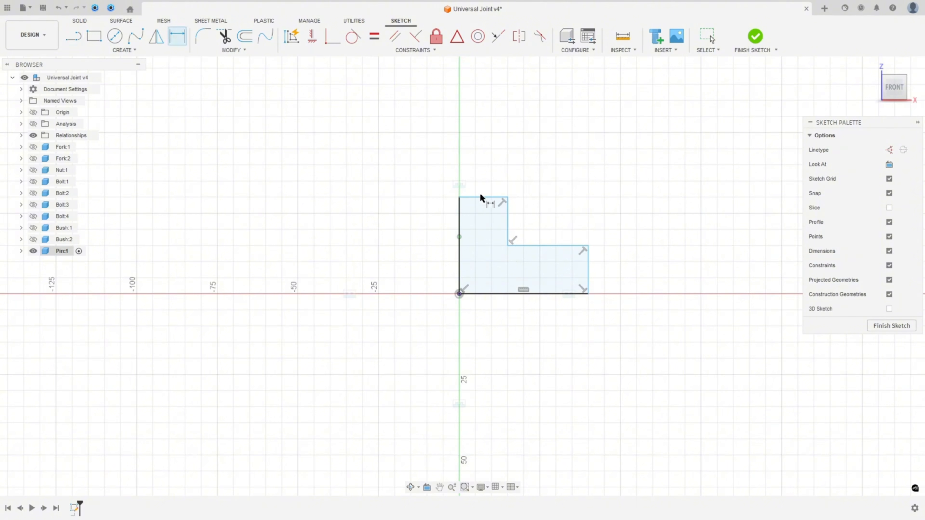
{"action": "left_click", "coordinate": [482, 197]}
{"action": "left_click", "coordinate": [482, 164]}
{"action": "type", "text": "2"}
{"action": "key", "text": "Return"}
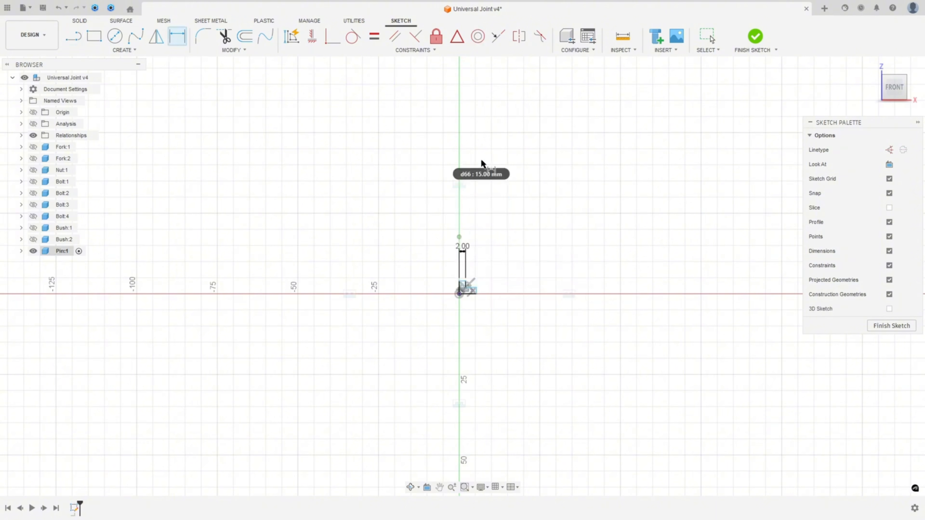
{"action": "scroll", "coordinate": [470, 229], "scroll_direction": "up", "scroll_amount": 5}
{"action": "left_click", "coordinate": [484, 236]}
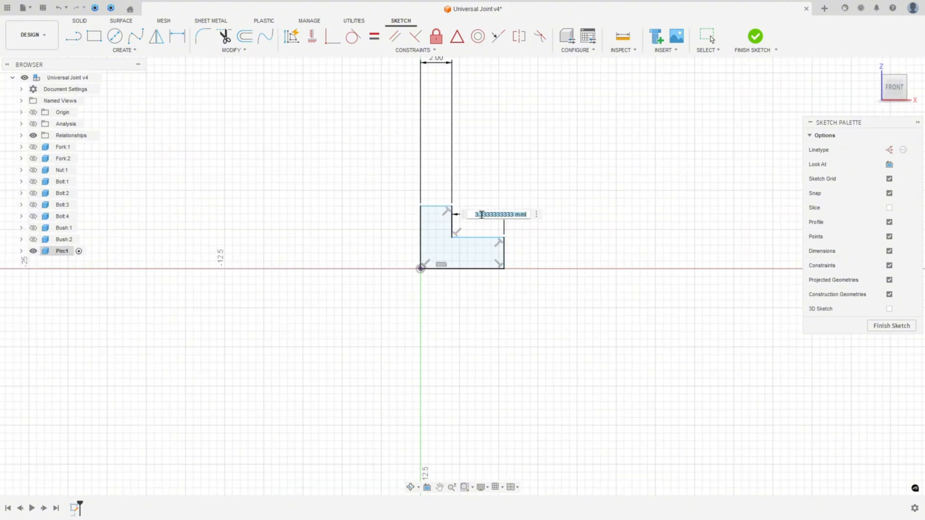
{"action": "left_click", "coordinate": [481, 214]}
{"action": "type", "text": "10"}
{"action": "key", "text": "Return"}
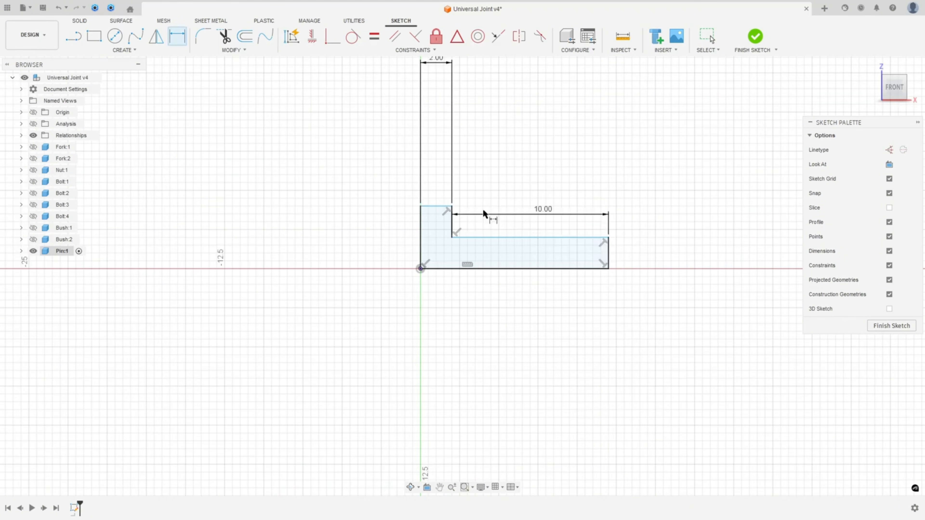
Step: Set the shank radius to 3 mm and the flange radius to 6 mm, bring the 2 mm dimension closer, and finish the sketch
{"action": "left_click", "coordinate": [609, 251]}
{"action": "left_click", "coordinate": [630, 247]}
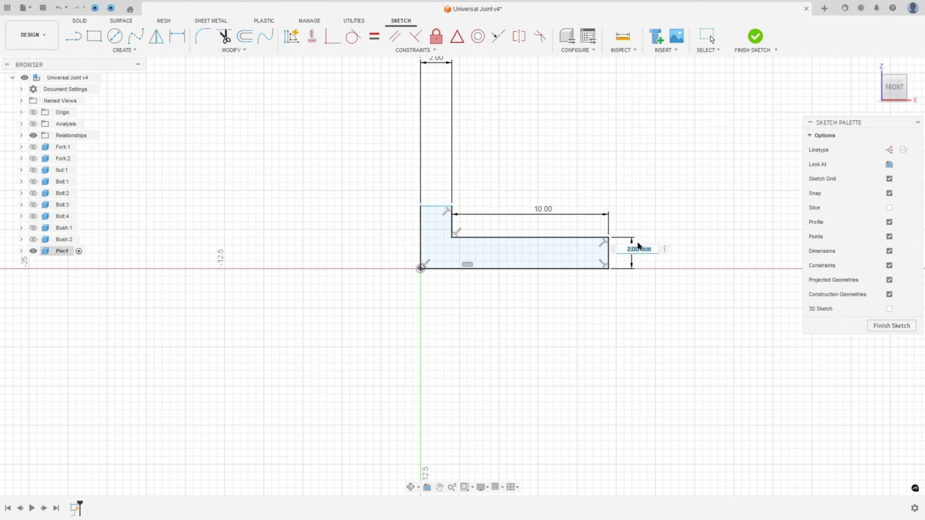
{"action": "key", "text": "Return"}
{"action": "left_click", "coordinate": [423, 229]}
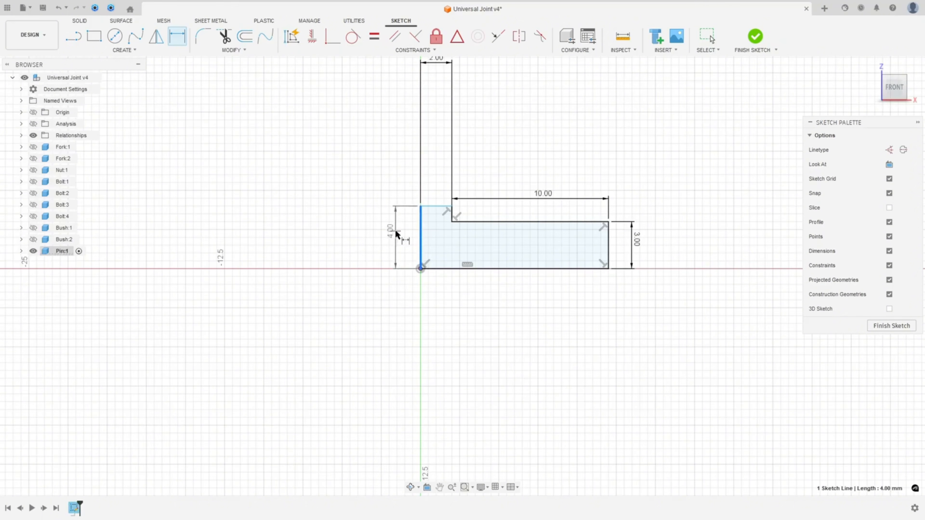
{"action": "left_click", "coordinate": [395, 230]}
{"action": "type", "text": "6"}
{"action": "key", "text": "Return"}
{"action": "scroll", "coordinate": [397, 222], "scroll_direction": "down", "scroll_amount": 2}
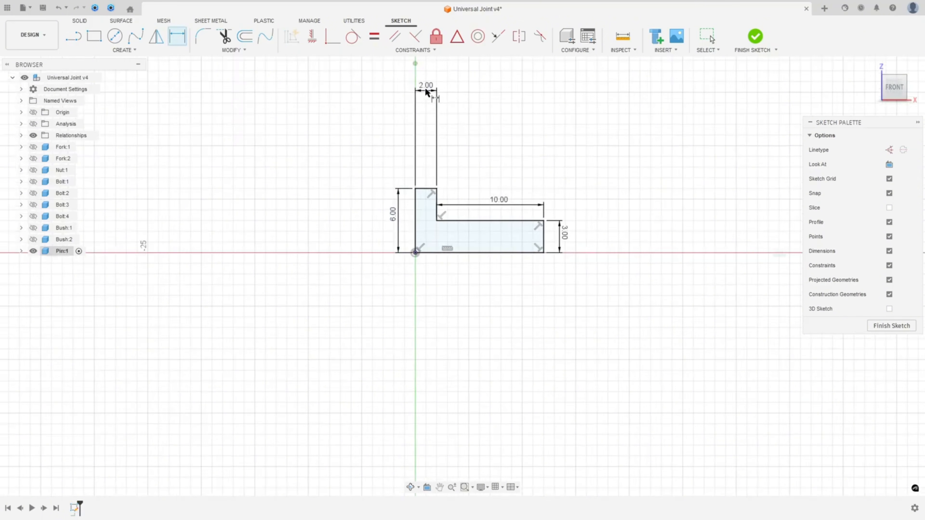
{"action": "left_click_drag", "start_coordinate": [424, 91], "coordinate": [424, 169]}
{"action": "left_click", "coordinate": [749, 40]}
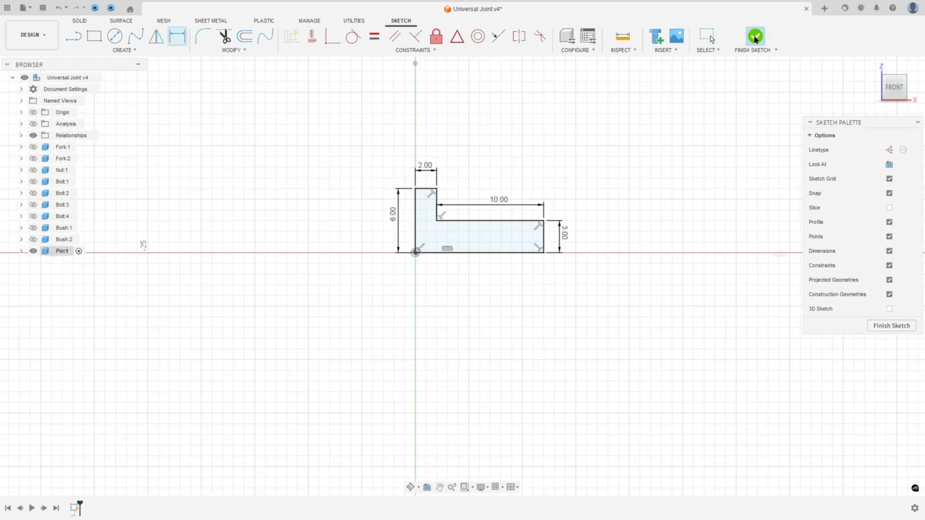
Step: Revolve the Pin profile 360 degrees around its long base line as a new body
{"action": "left_click", "coordinate": [117, 37]}
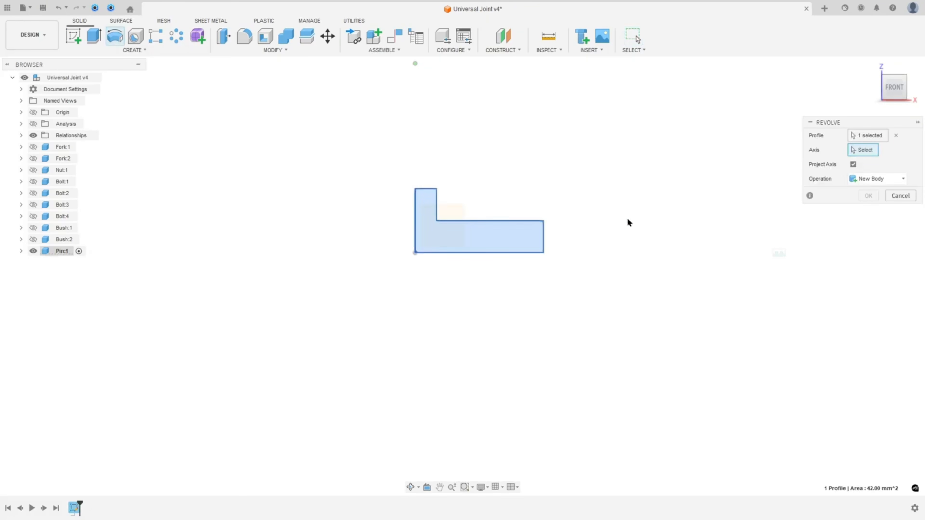
{"action": "left_click", "coordinate": [475, 252]}
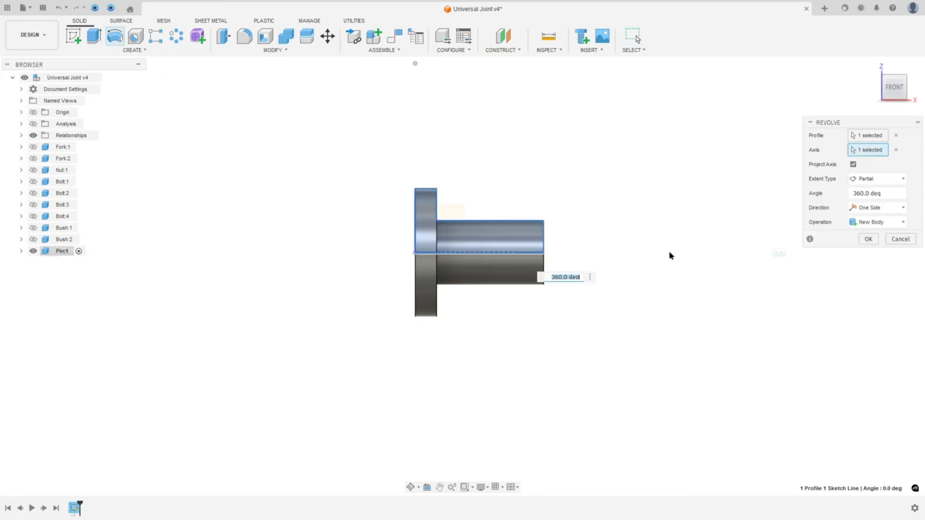
{"action": "left_click", "coordinate": [868, 239]}
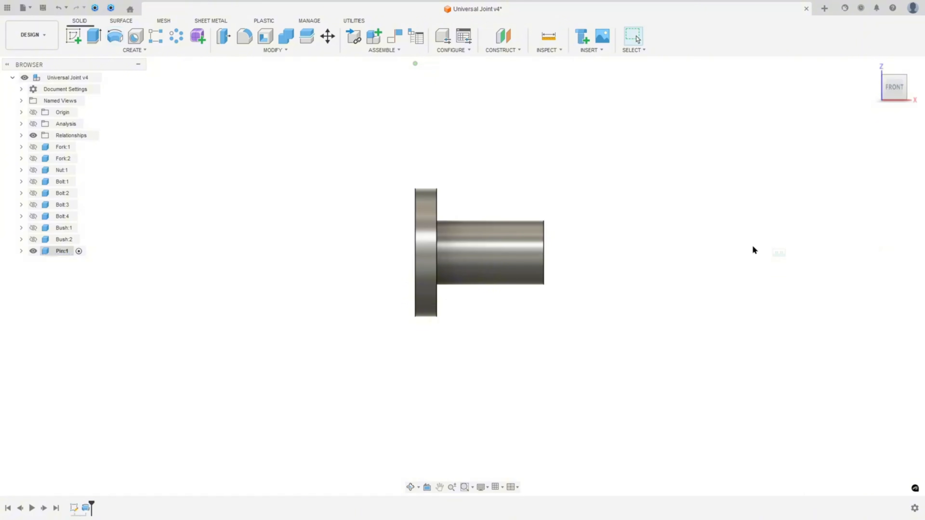
{"action": "left_click", "coordinate": [60, 147]}
{"action": "left_click", "coordinate": [62, 239], "text": "shift"}
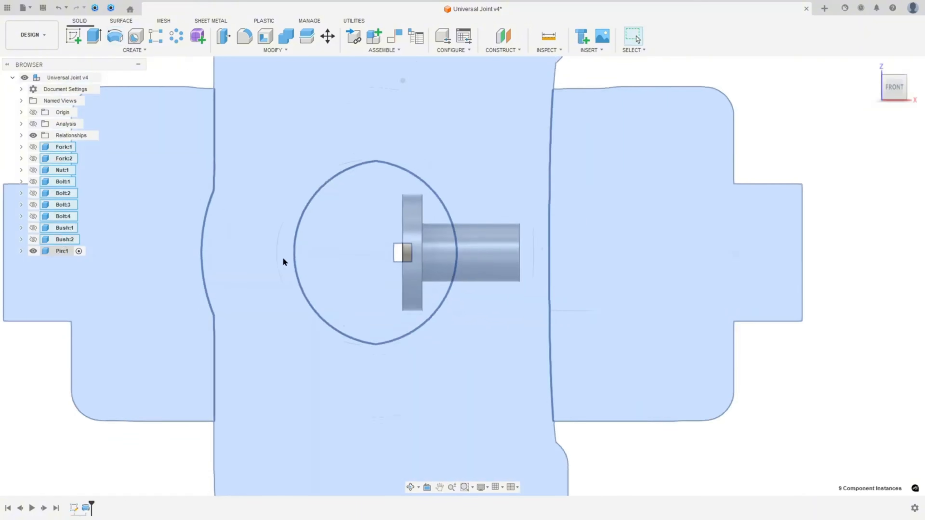
{"action": "scroll", "coordinate": [291, 258], "scroll_direction": "down", "scroll_amount": 2}
{"action": "key", "text": "Escape"}
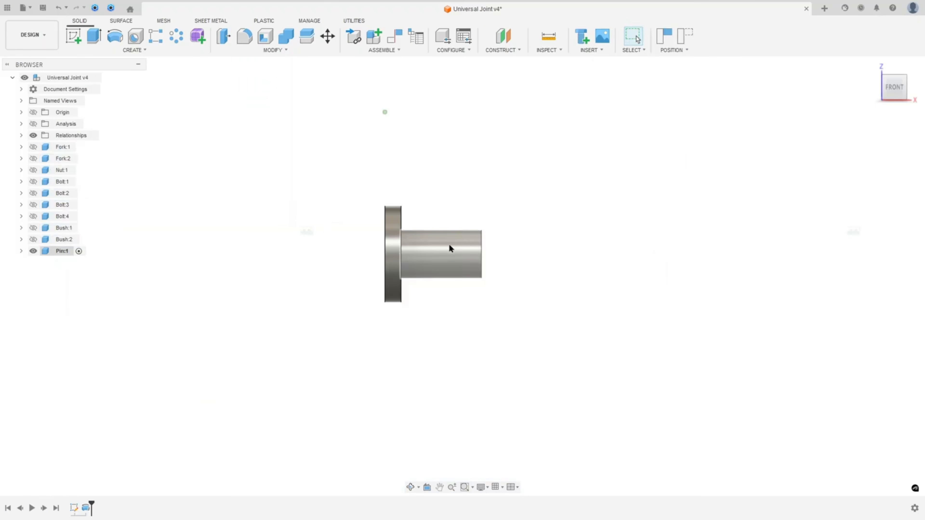
Step: Move the Pin aside from the origin and show both forks, the nut, the four bolts and both bushes again
{"action": "left_click_drag", "start_coordinate": [450, 246], "coordinate": [64, 418]}
{"action": "scroll", "coordinate": [228, 378], "scroll_direction": "down", "scroll_amount": 5}
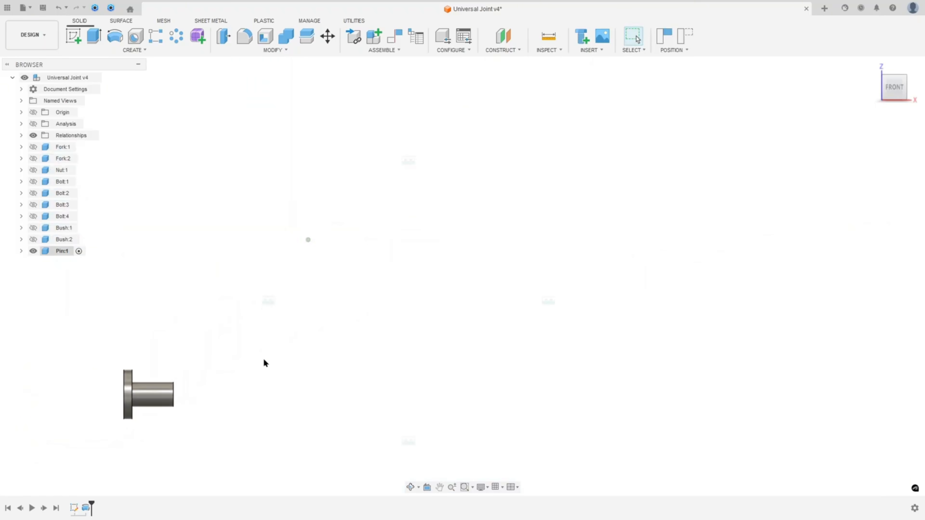
{"action": "left_click", "coordinate": [67, 147]}
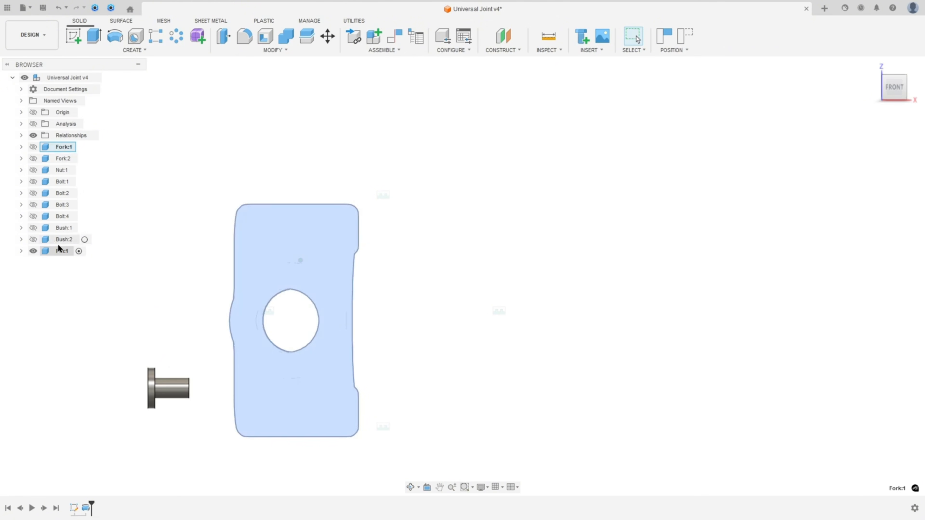
{"action": "left_click", "coordinate": [60, 239], "text": "shift"}
{"action": "key", "text": "v"}
{"action": "left_click", "coordinate": [179, 221]}
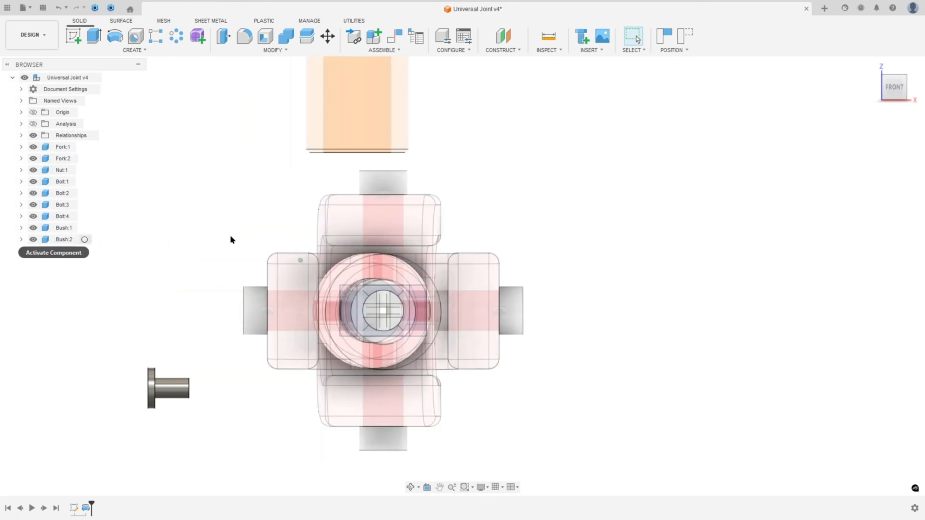
Step: Activate the top-level Universal Joint assembly and clear the selection
{"action": "middle_click_drag", "start_coordinate": [213, 233], "coordinate": [208, 184], "text": "shift"}
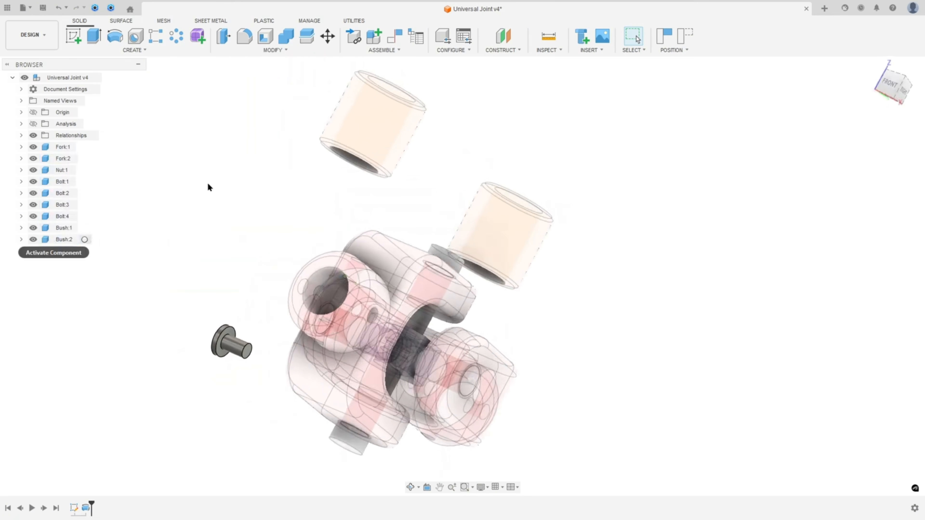
{"action": "left_click", "coordinate": [106, 77]}
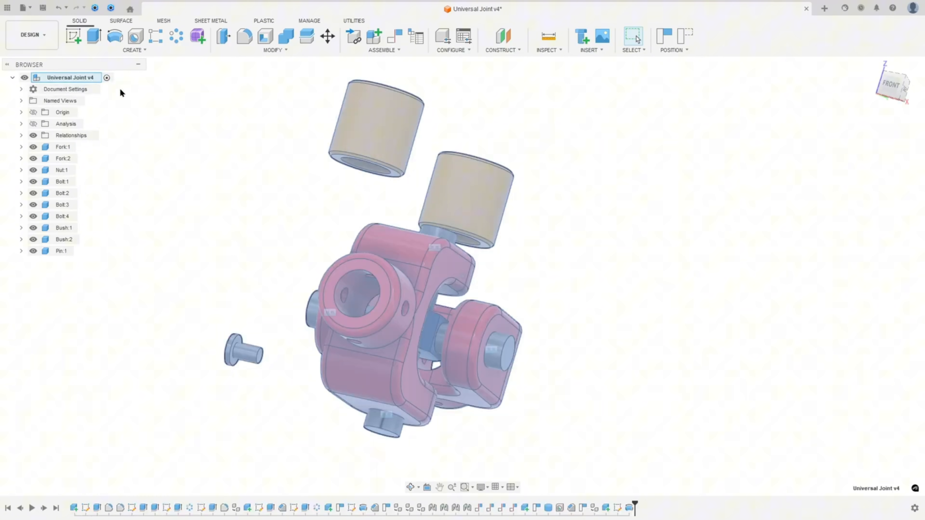
{"action": "left_click", "coordinate": [193, 140]}
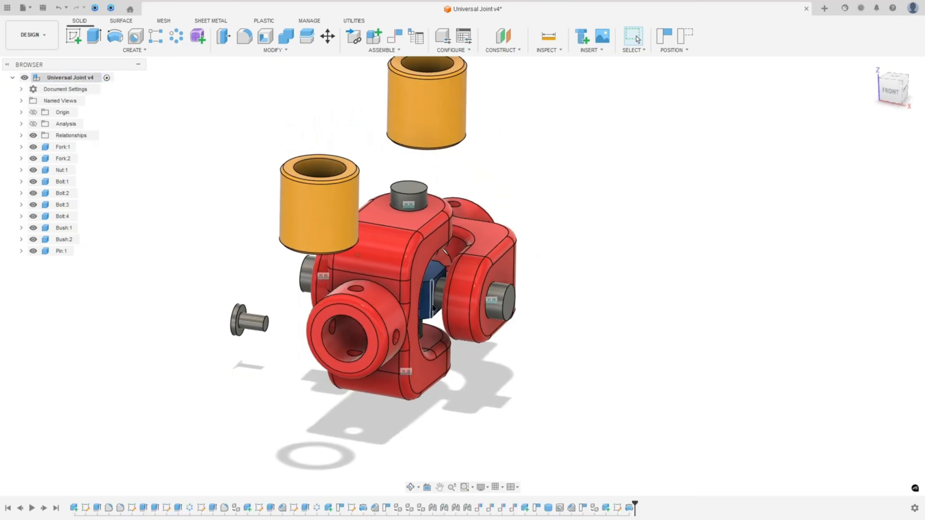
Step: Ground the Nut component to its parent, returning it to its original initial position
{"action": "right_click", "coordinate": [61, 170]}
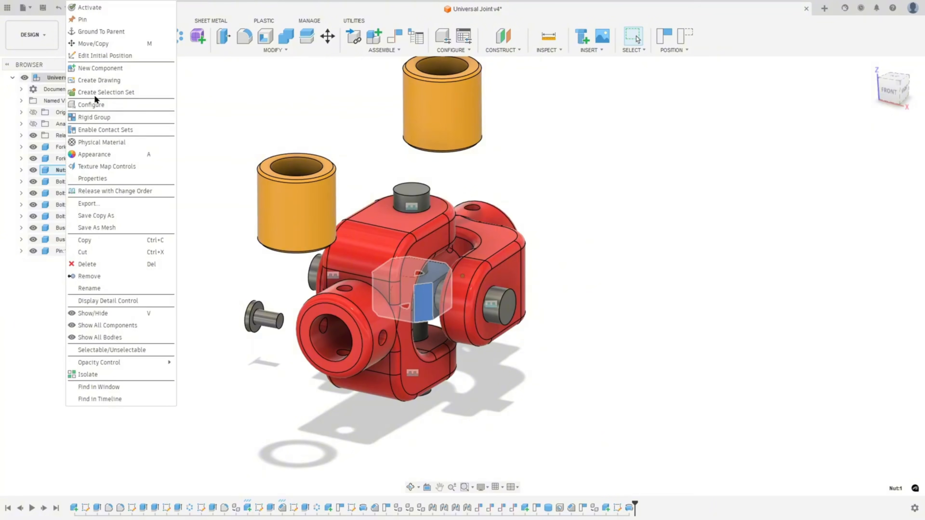
{"action": "left_click", "coordinate": [110, 33]}
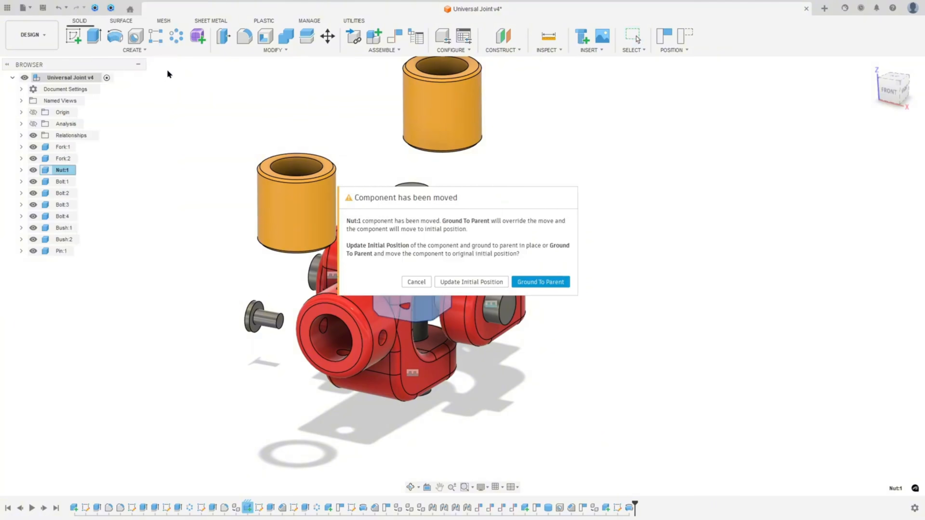
{"action": "left_click", "coordinate": [517, 279]}
Step: Move the Pin to the opposite side of the assembly, clear of the forks and bushes
{"action": "middle_click_drag", "start_coordinate": [552, 235], "coordinate": [244, 371], "text": "shift"}
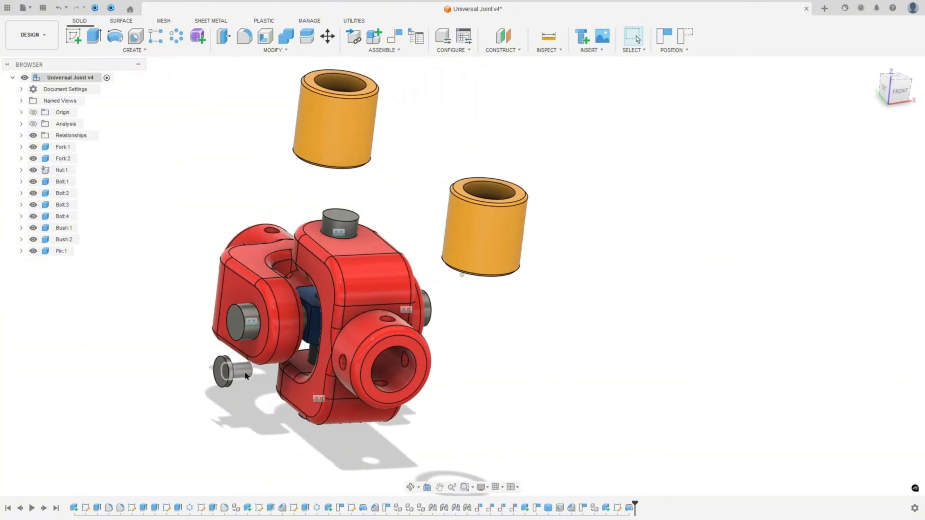
{"action": "left_click_drag", "start_coordinate": [245, 374], "coordinate": [478, 243]}
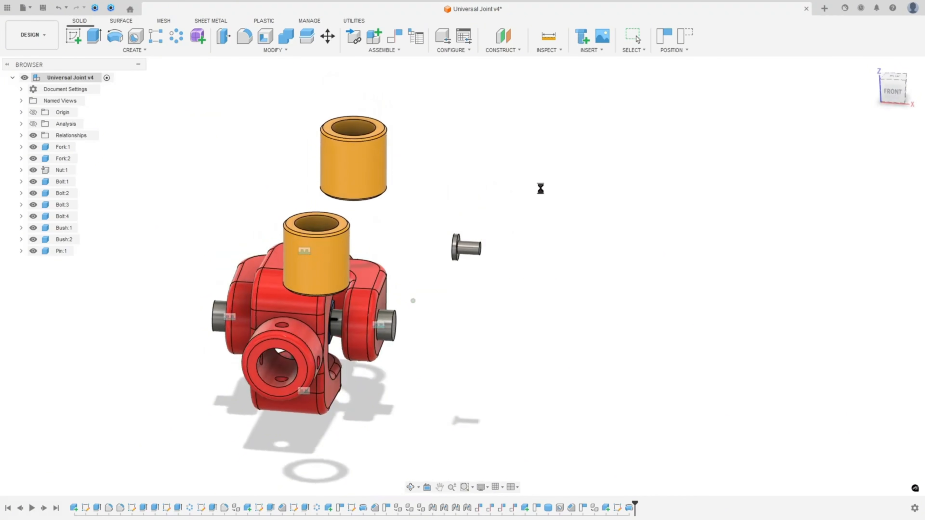
{"action": "middle_click_drag", "start_coordinate": [511, 197], "coordinate": [348, 284], "text": "shift"}
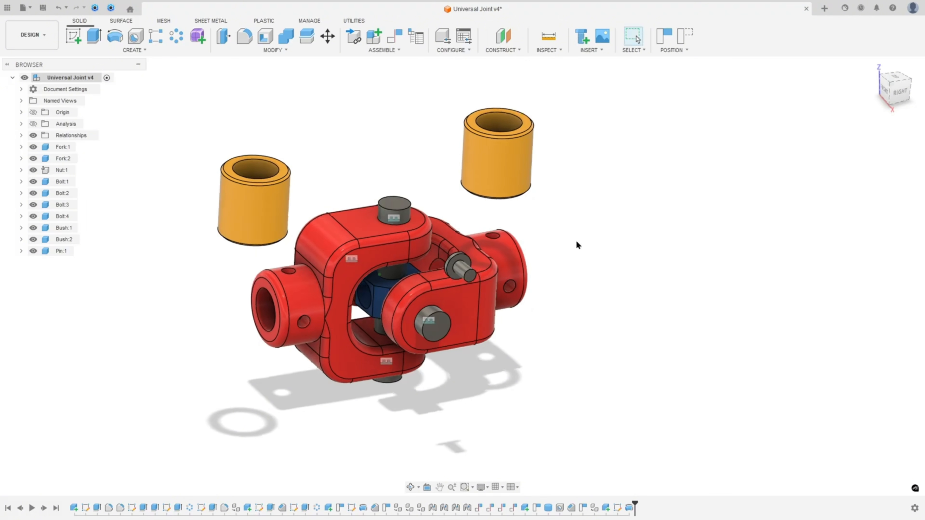
{"action": "middle_click_drag", "start_coordinate": [576, 244], "coordinate": [314, 227], "text": "shift"}
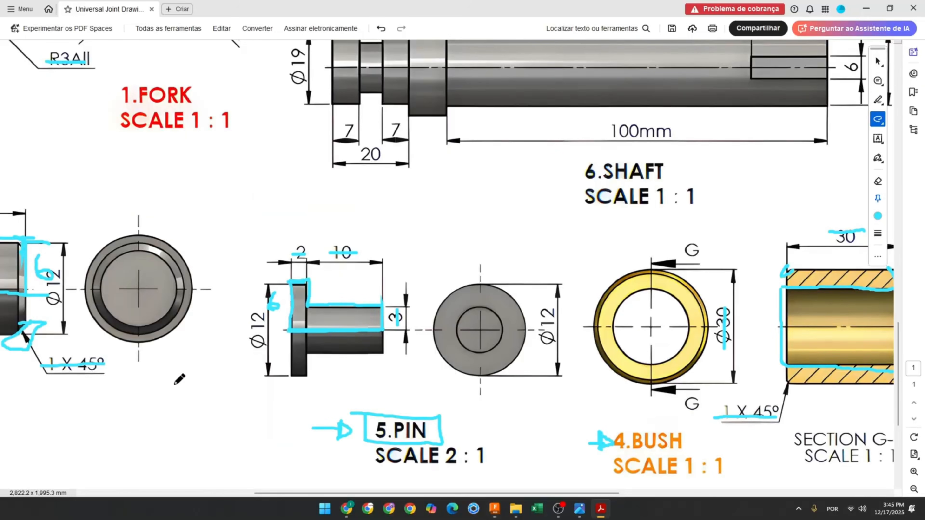
Step: Check and circle the pin locations on both forks in the drawing's rendered assembly, and switch back to Fusion
{"action": "scroll", "coordinate": [346, 320], "scroll_direction": "down", "scroll_amount": 3}
{"action": "scroll", "coordinate": [363, 266], "scroll_direction": "down", "scroll_amount": 3, "text": "ctrl"}
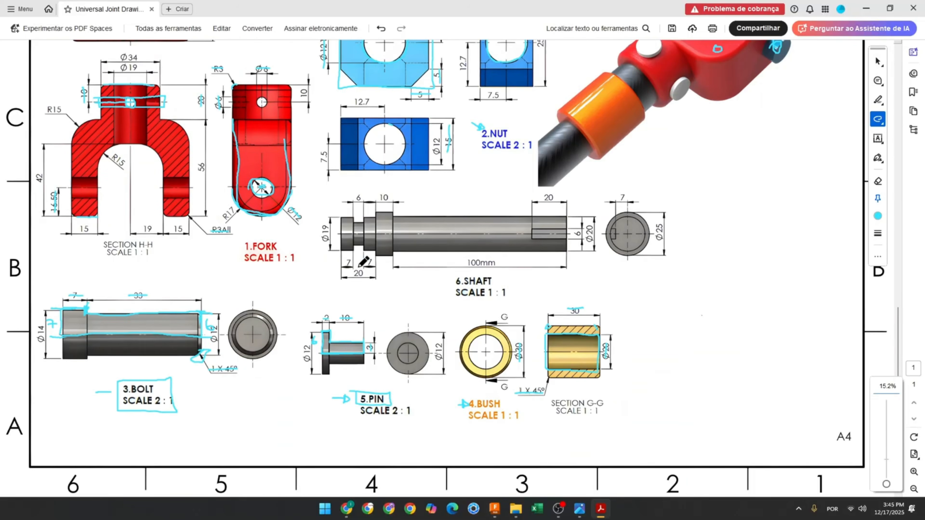
{"action": "scroll", "coordinate": [601, 279], "scroll_direction": "up", "scroll_amount": 5}
{"action": "left_click_drag", "start_coordinate": [653, 142], "coordinate": [648, 145]}
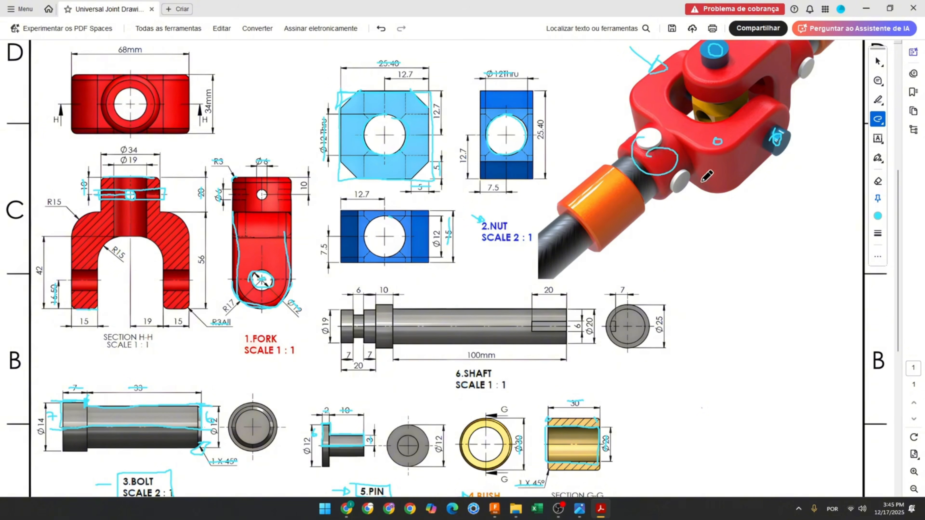
{"action": "scroll", "coordinate": [779, 132], "scroll_direction": "up", "scroll_amount": 5}
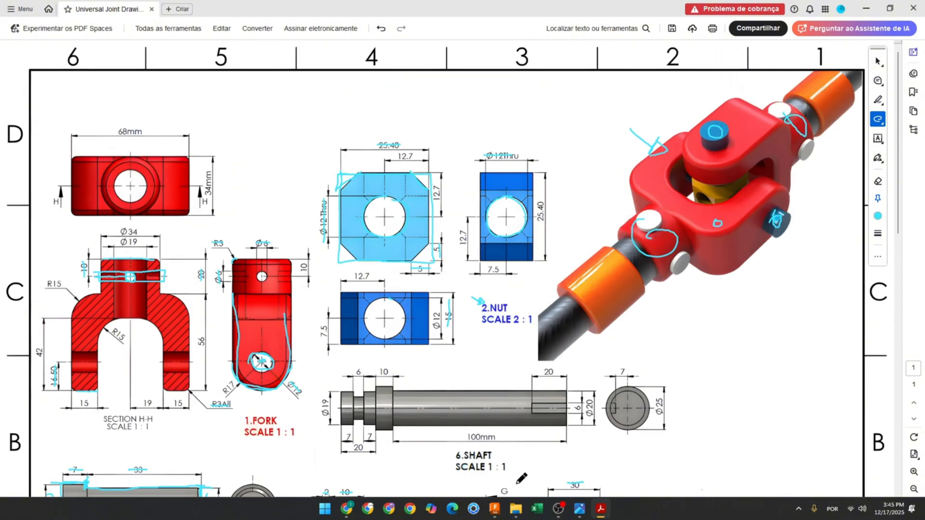
{"action": "left_click", "coordinate": [495, 508]}
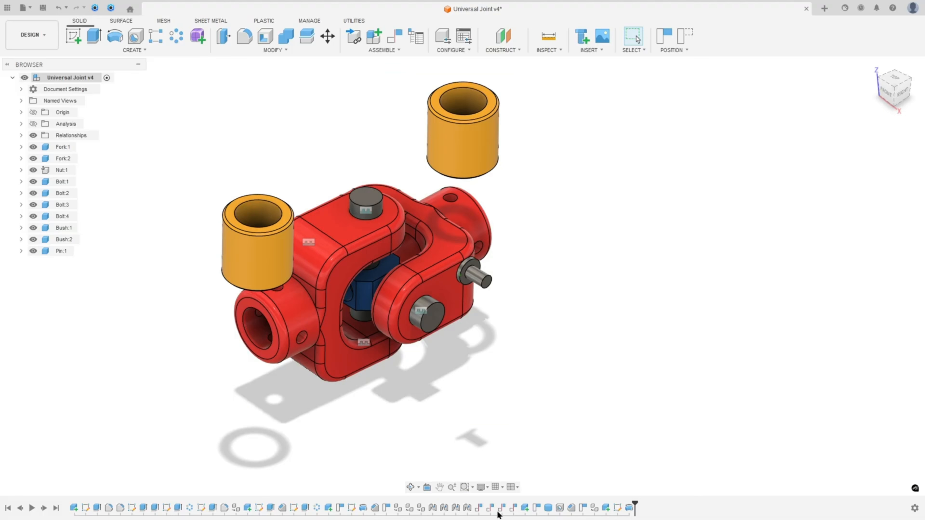
Step: Create a joint between the underside of Pin:1's head and the upper hole in Fork:1's hub, flipped so the shank enters the hole
{"action": "left_click", "coordinate": [390, 51]}
{"action": "left_click", "coordinate": [359, 99]}
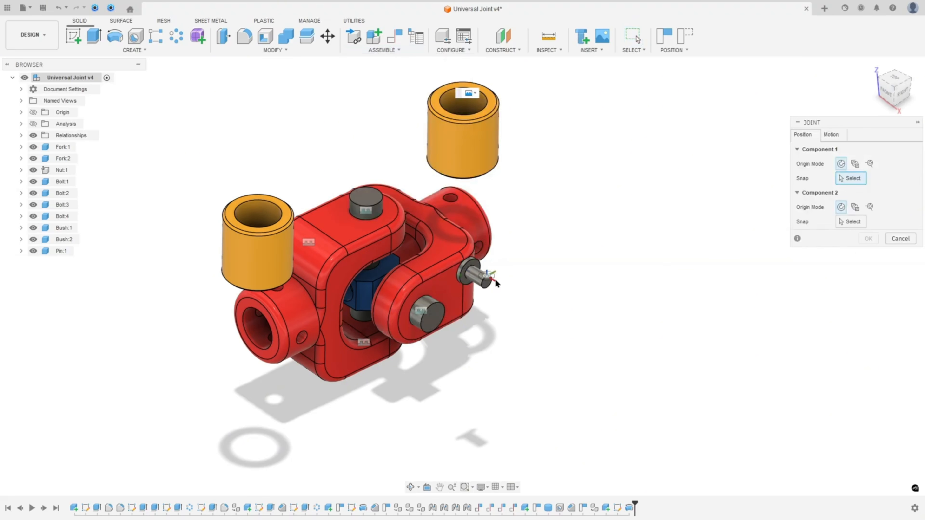
{"action": "scroll", "coordinate": [470, 273], "scroll_direction": "up", "scroll_amount": 5}
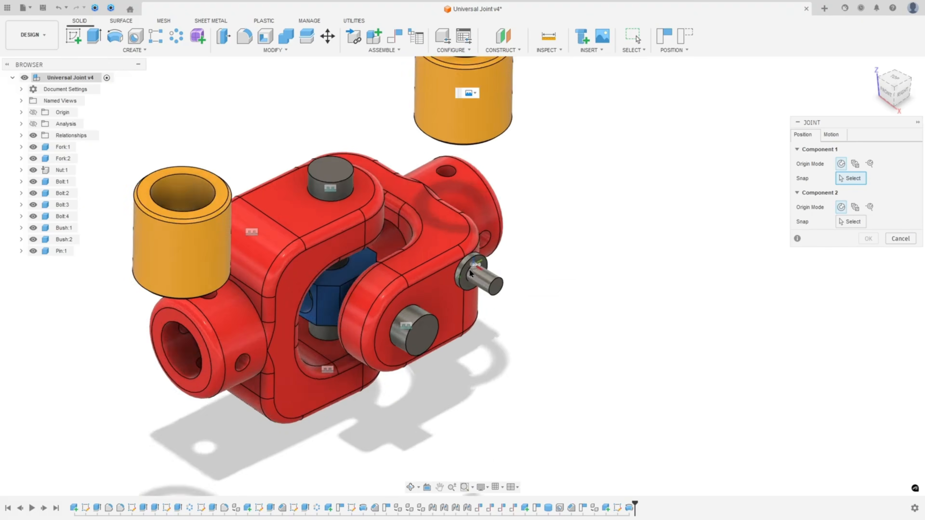
{"action": "left_click", "coordinate": [470, 273]}
{"action": "scroll", "coordinate": [318, 325], "scroll_direction": "down", "scroll_amount": 2}
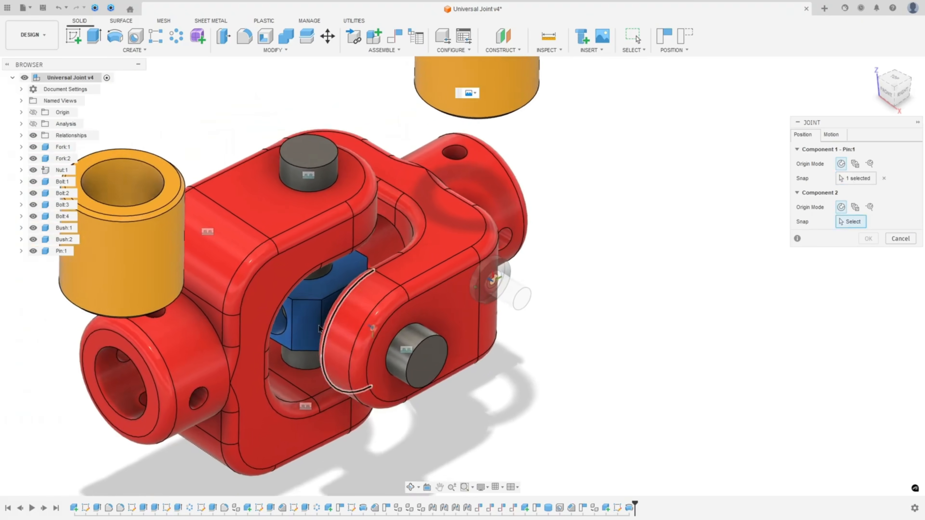
{"action": "middle_click_drag", "start_coordinate": [251, 353], "coordinate": [308, 290]}
{"action": "scroll", "coordinate": [308, 290], "scroll_direction": "up", "scroll_amount": 3}
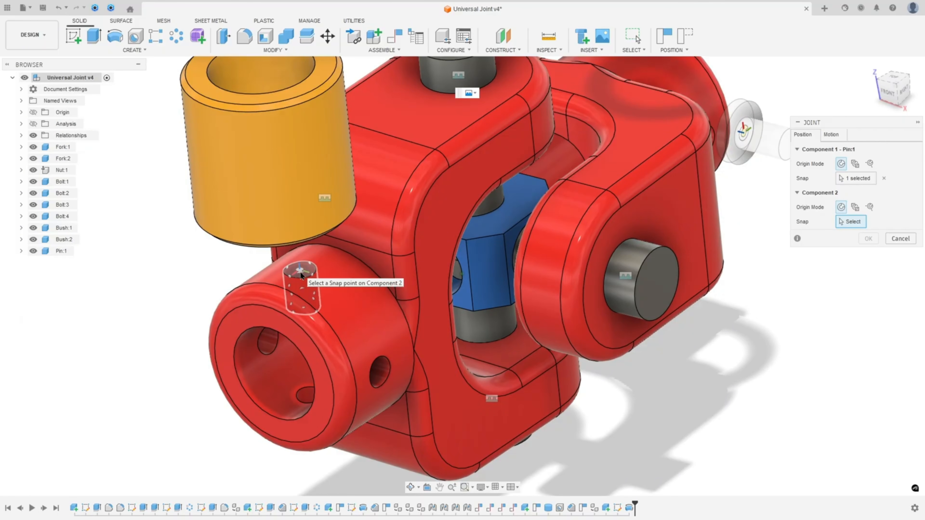
{"action": "left_click", "coordinate": [298, 272]}
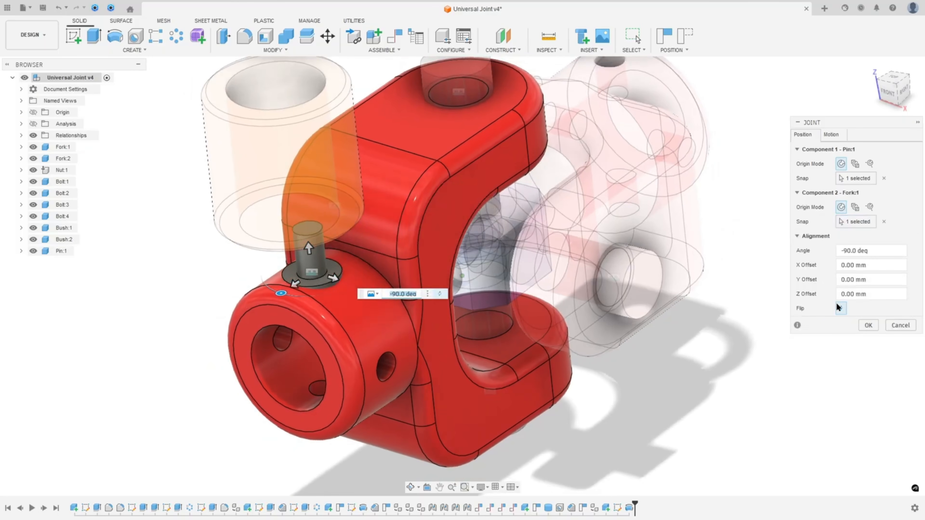
{"action": "left_click", "coordinate": [839, 307]}
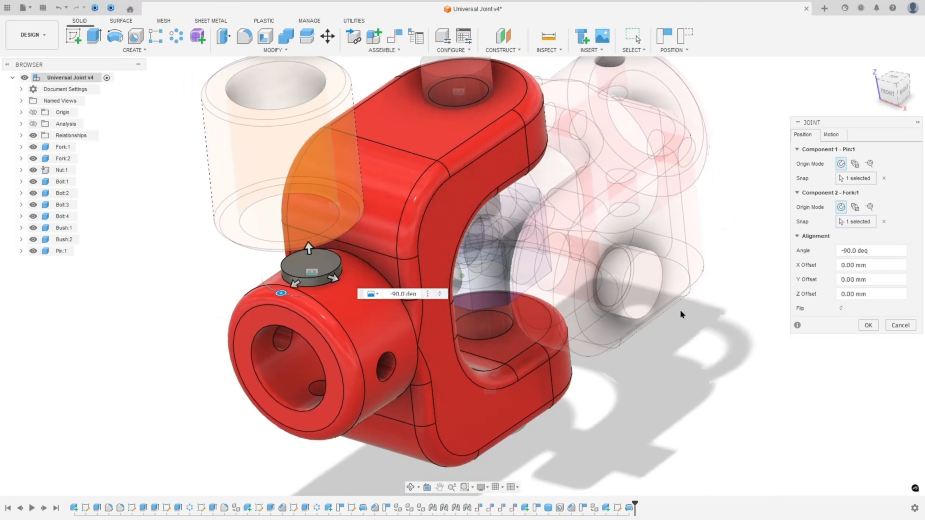
Step: Hide Bush:1 and Bush:2, accept the Pin:1 joint, and shift Fork:1 slightly to check that the pin follows
{"action": "left_click", "coordinate": [33, 239]}
{"action": "left_click", "coordinate": [33, 228]}
{"action": "scroll", "coordinate": [739, 325], "scroll_direction": "down", "scroll_amount": 2}
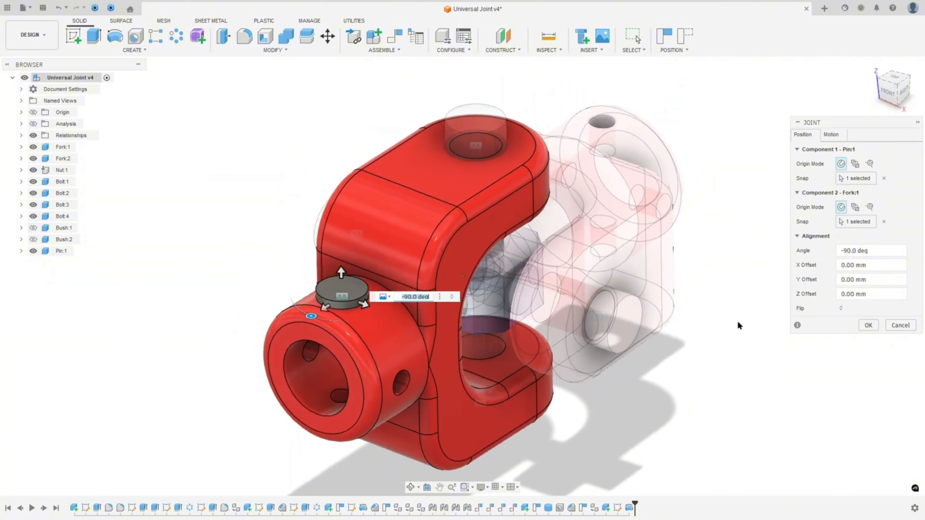
{"action": "left_click", "coordinate": [868, 325]}
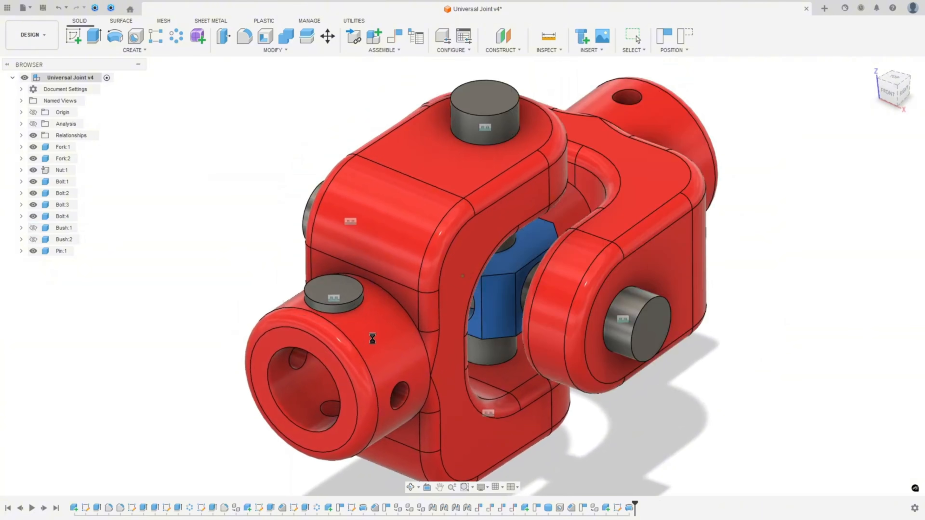
{"action": "left_click_drag", "start_coordinate": [364, 332], "coordinate": [382, 348]}
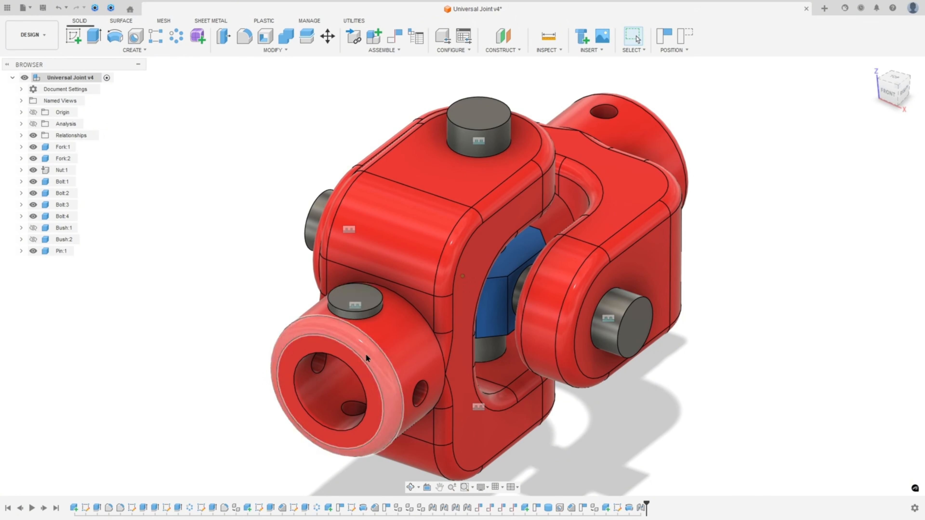
Step: Paste a copy of Pin:1, capturing the current component positions, and move the copy -118 mm along Y to Fork:2's end
{"action": "right_click", "coordinate": [65, 250]}
{"action": "left_click", "coordinate": [78, 256]}
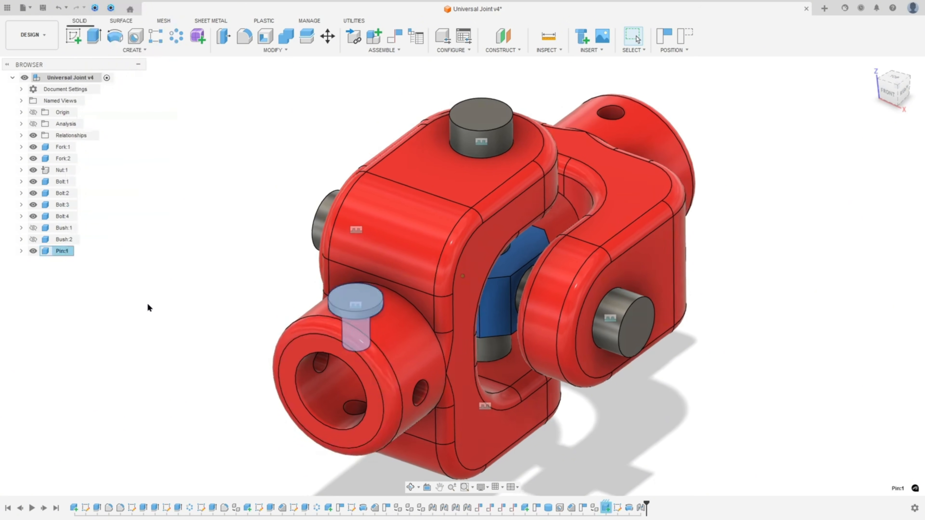
{"action": "key", "text": "ctrl+v"}
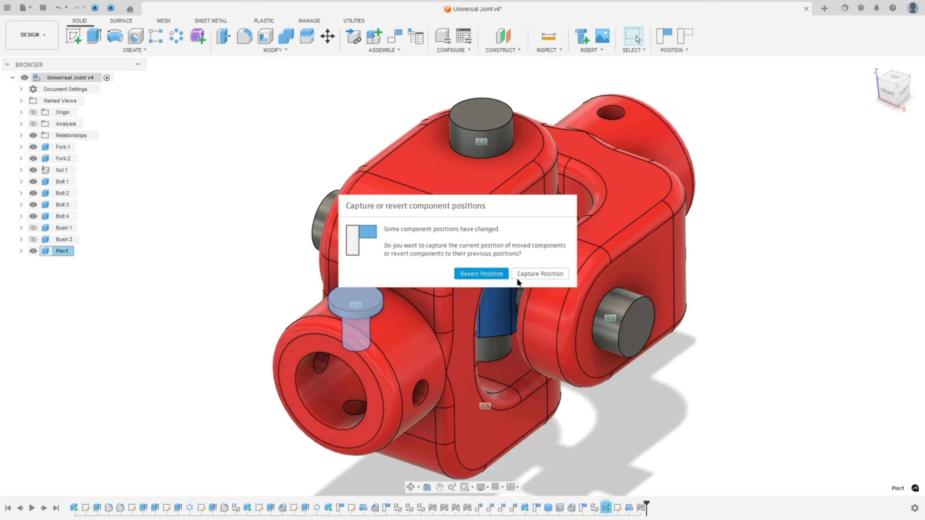
{"action": "left_click", "coordinate": [528, 274]}
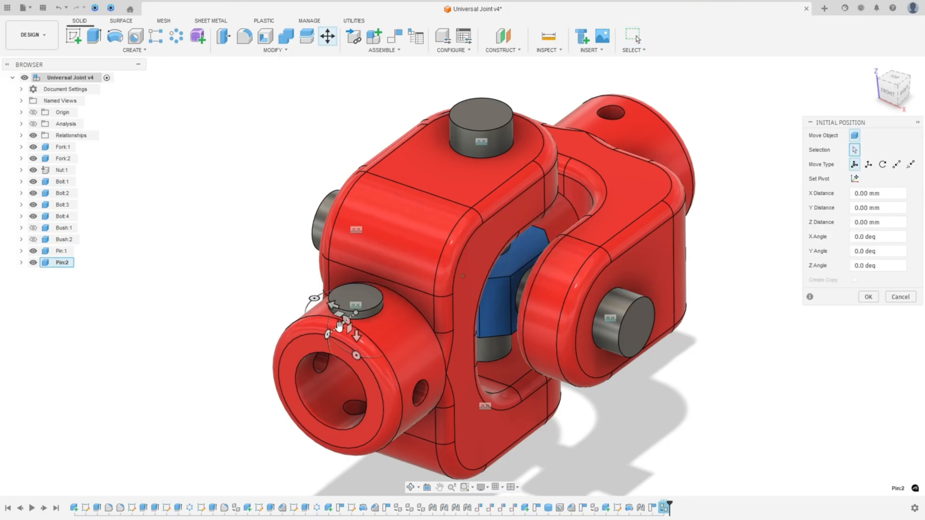
{"action": "left_click_drag", "start_coordinate": [339, 326], "coordinate": [724, 113]}
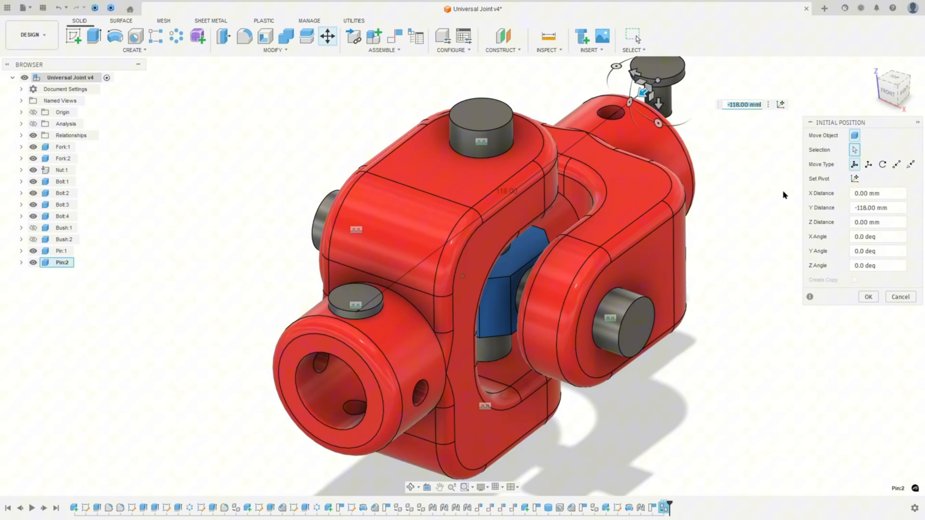
{"action": "left_click", "coordinate": [869, 297]}
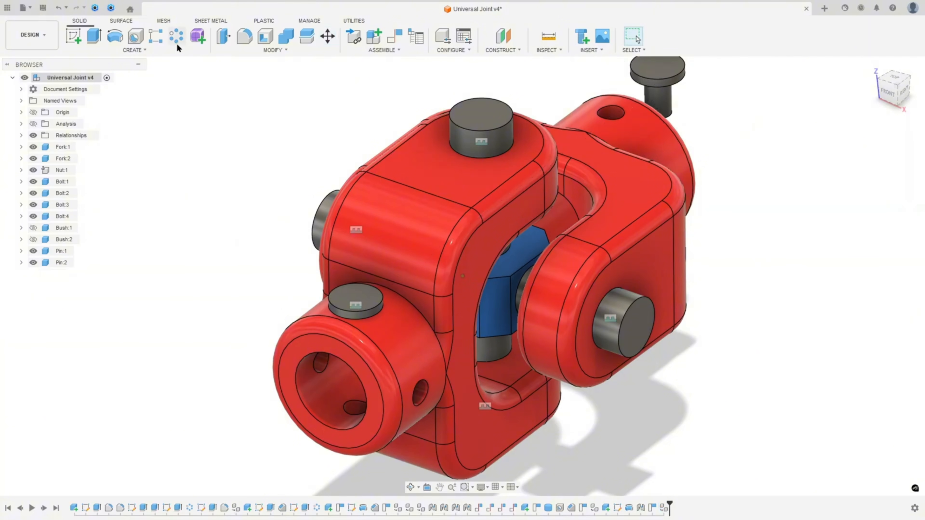
Step: Create a full circular component pattern of Pin:1 around the axis of Fork:1's hub with a quantity of 4
{"action": "left_click", "coordinate": [175, 35]}
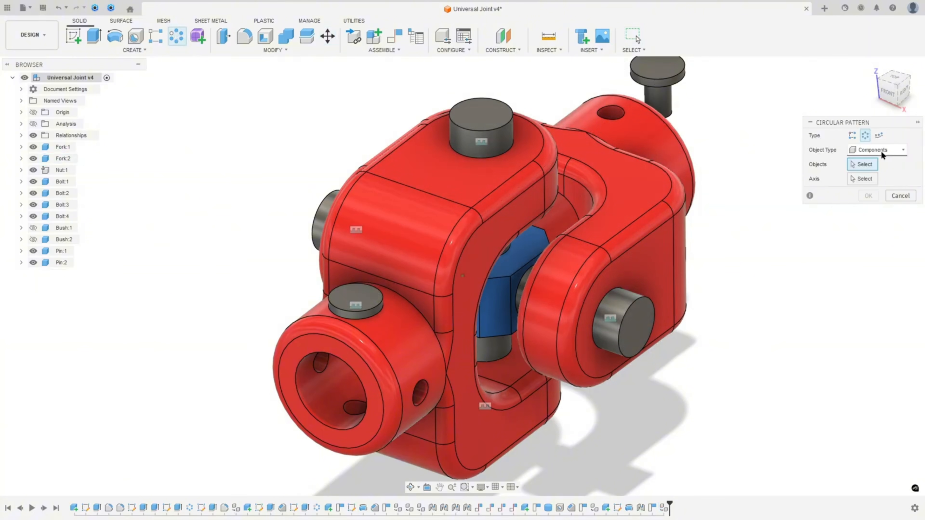
{"action": "left_click", "coordinate": [885, 149]}
{"action": "left_click", "coordinate": [859, 199]}
{"action": "left_click", "coordinate": [355, 314]}
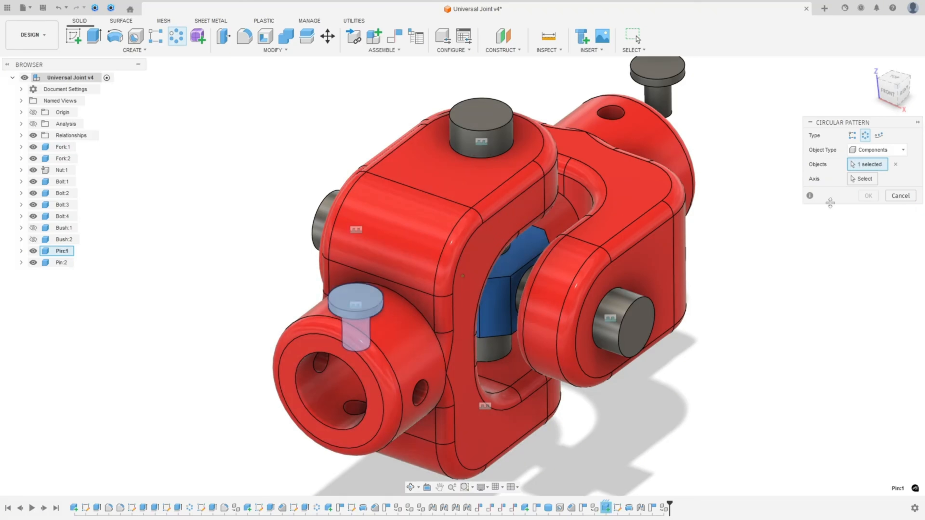
{"action": "left_click", "coordinate": [863, 178]}
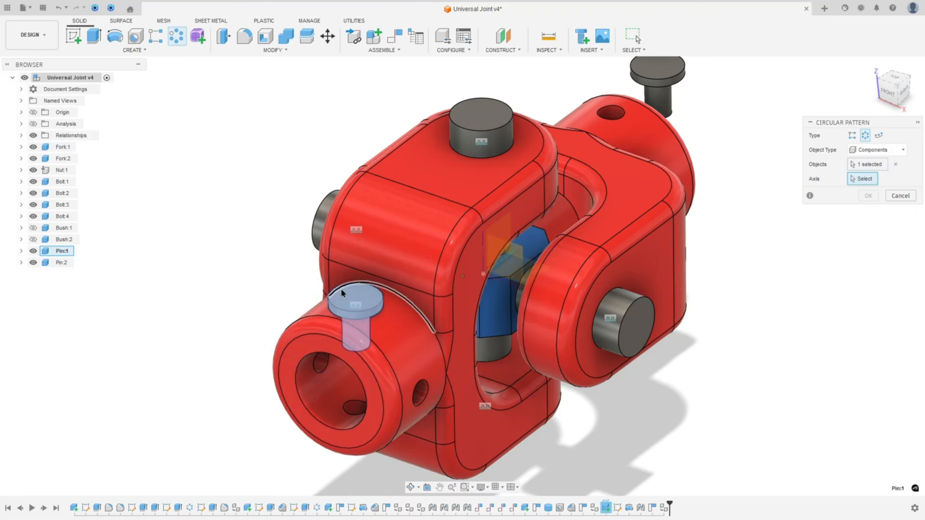
{"action": "left_click", "coordinate": [317, 318]}
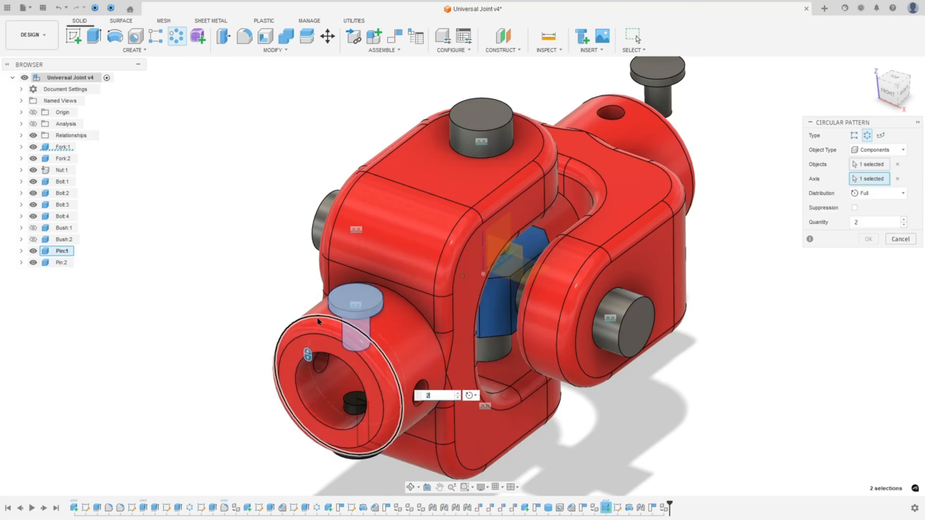
{"action": "left_click", "coordinate": [904, 220]}
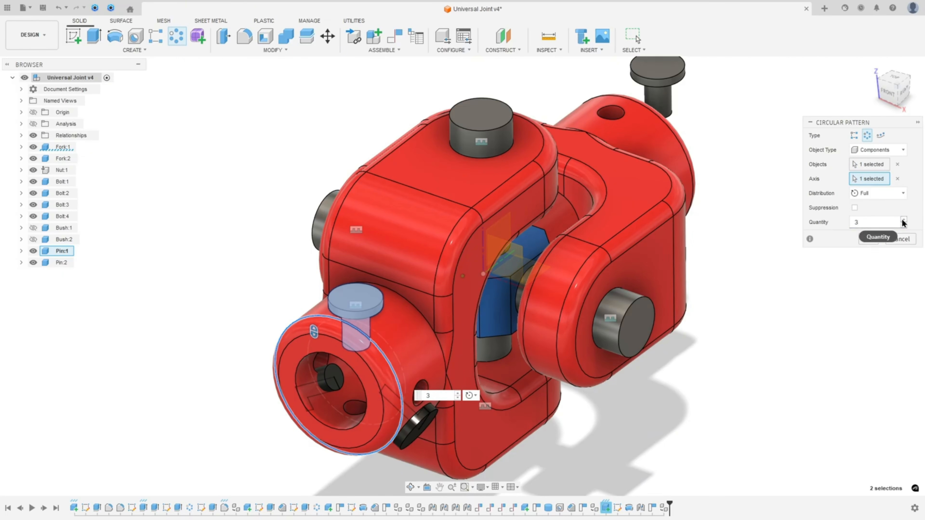
{"action": "left_click", "coordinate": [903, 220]}
{"action": "left_click", "coordinate": [868, 241]}
Step: Joint the underside of Pin:3's head to its matching side hole in Fork:1's hub
{"action": "middle_click_drag", "start_coordinate": [91, 211], "coordinate": [379, 54], "text": "shift"}
{"action": "key", "text": "j"}
{"action": "scroll", "coordinate": [340, 282], "scroll_direction": "up", "scroll_amount": 2}
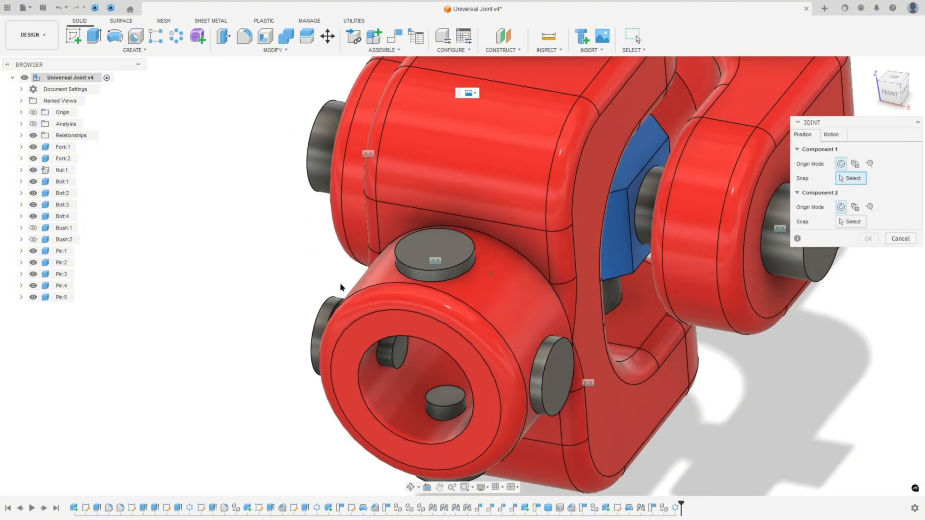
{"action": "scroll", "coordinate": [341, 284], "scroll_direction": "up", "scroll_amount": 4}
{"action": "middle_click_drag", "start_coordinate": [345, 310], "coordinate": [328, 293], "text": "shift"}
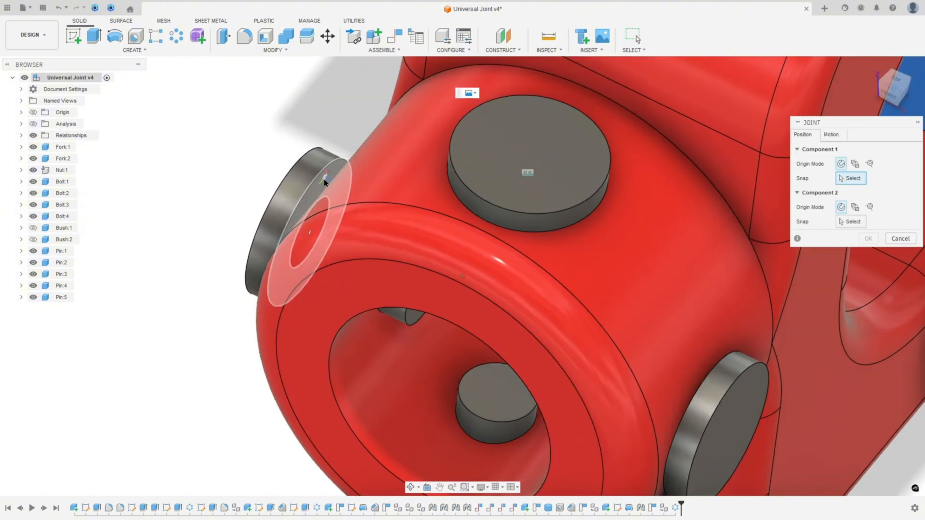
{"action": "middle_click_drag", "start_coordinate": [324, 177], "coordinate": [215, 354], "text": "shift"}
{"action": "left_click", "coordinate": [293, 143]}
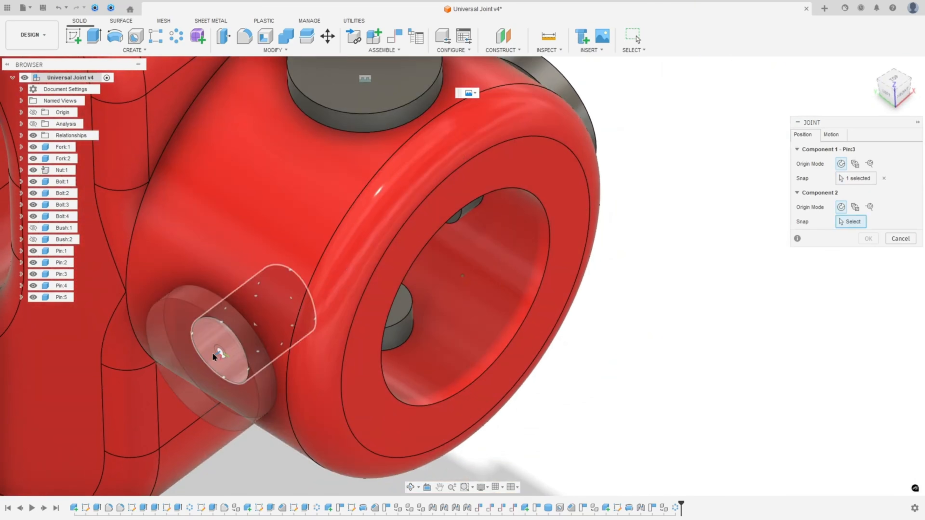
{"action": "left_click", "coordinate": [213, 353]}
{"action": "left_click", "coordinate": [868, 325]}
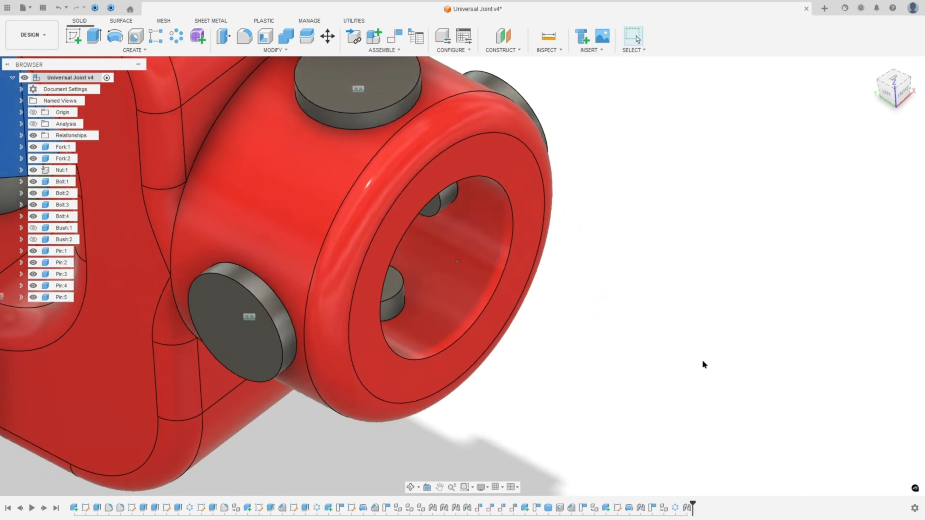
Step: Joint the underside of Pin:4's head to the lower hole in Fork:1's hub
{"action": "middle_click_drag", "start_coordinate": [702, 365], "coordinate": [397, 317], "text": "shift"}
{"action": "left_click", "coordinate": [401, 316]}
{"action": "key", "text": "j"}
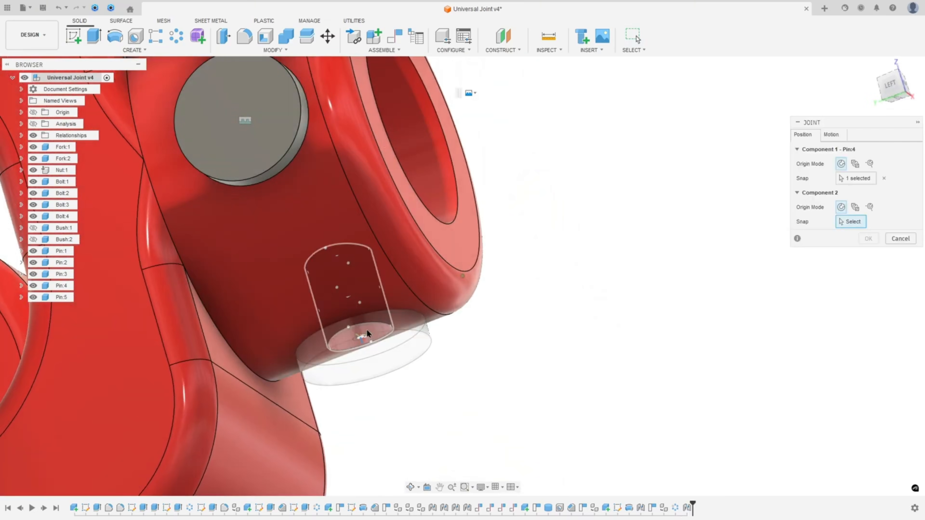
{"action": "left_click", "coordinate": [363, 337]}
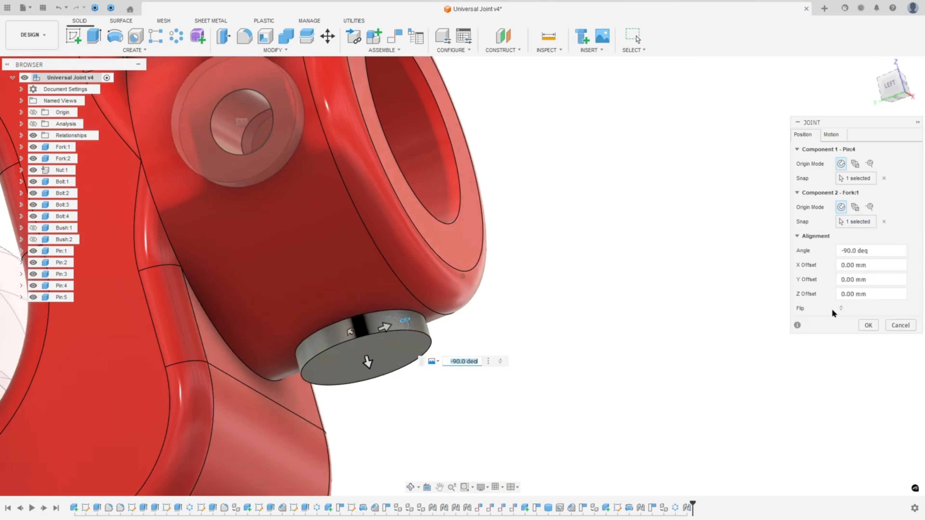
{"action": "left_click", "coordinate": [867, 325]}
Step: Joint the underside of Pin:5's head to the remaining side hole in Fork:1's hub
{"action": "middle_click_drag", "start_coordinate": [646, 236], "coordinate": [713, 269], "text": "shift"}
{"action": "key", "text": "j"}
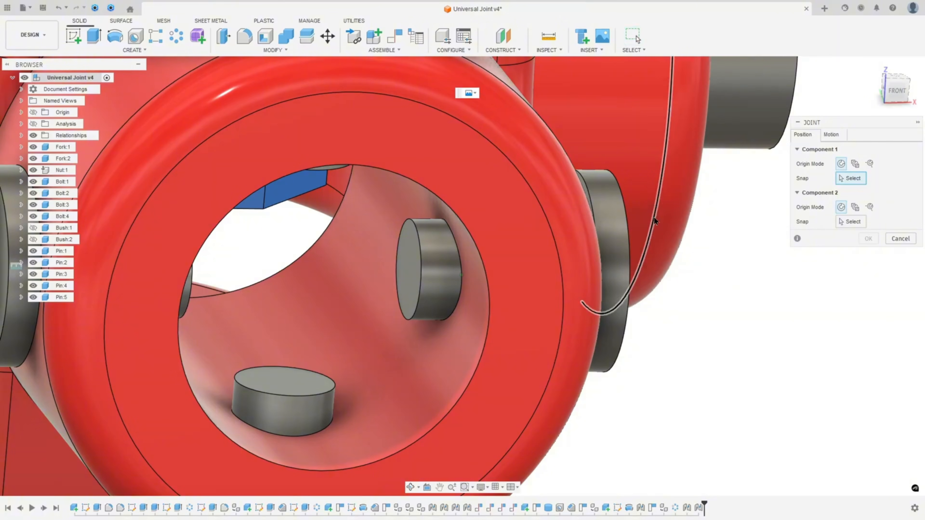
{"action": "middle_click_drag", "start_coordinate": [633, 211], "coordinate": [662, 231], "text": "shift"}
{"action": "left_click", "coordinate": [562, 242]}
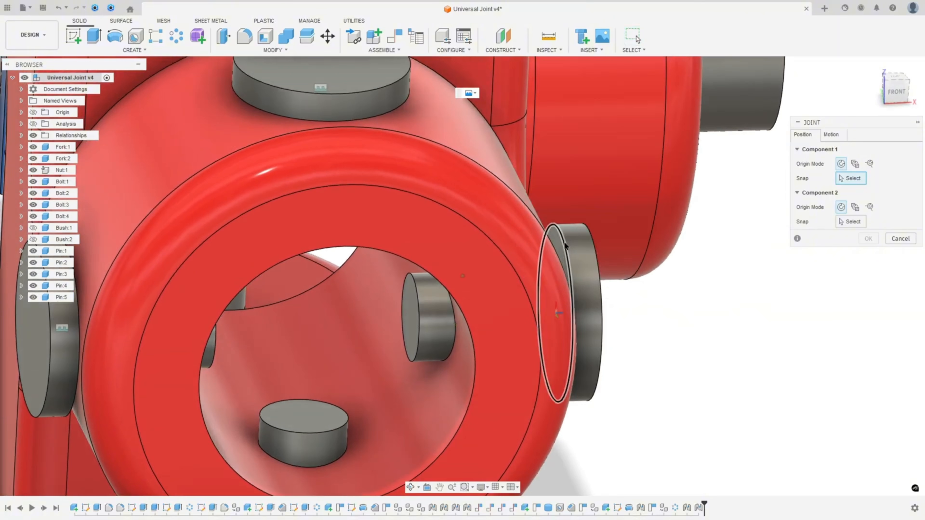
{"action": "middle_click_drag", "start_coordinate": [565, 241], "coordinate": [646, 305], "text": "shift"}
{"action": "left_click", "coordinate": [645, 303]}
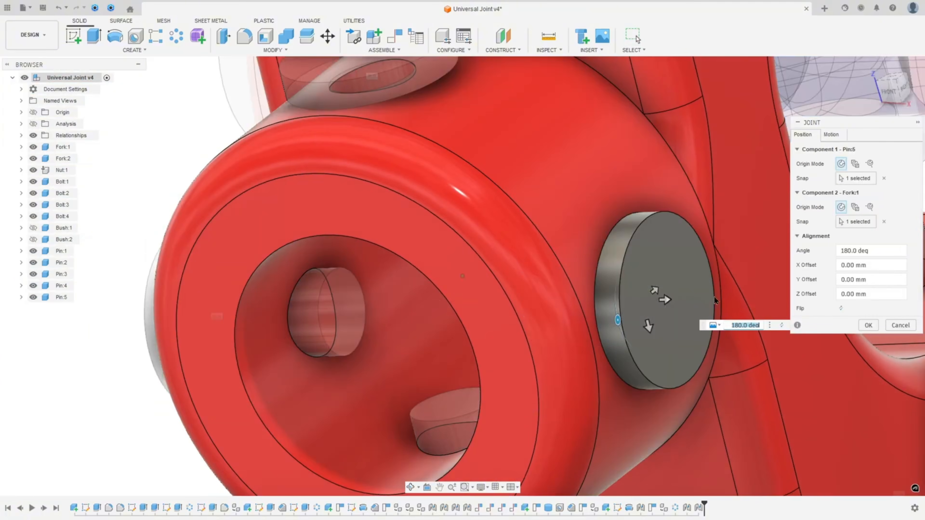
{"action": "left_click", "coordinate": [865, 327]}
Step: Joint the copied Pin:2 by the underside of its head to the upper hole in Fork:2's hub
{"action": "scroll", "coordinate": [850, 323], "scroll_direction": "down", "scroll_amount": 5}
{"action": "middle_click_drag", "start_coordinate": [599, 265], "coordinate": [670, 197], "text": "shift"}
{"action": "scroll", "coordinate": [672, 200], "scroll_direction": "up", "scroll_amount": 5}
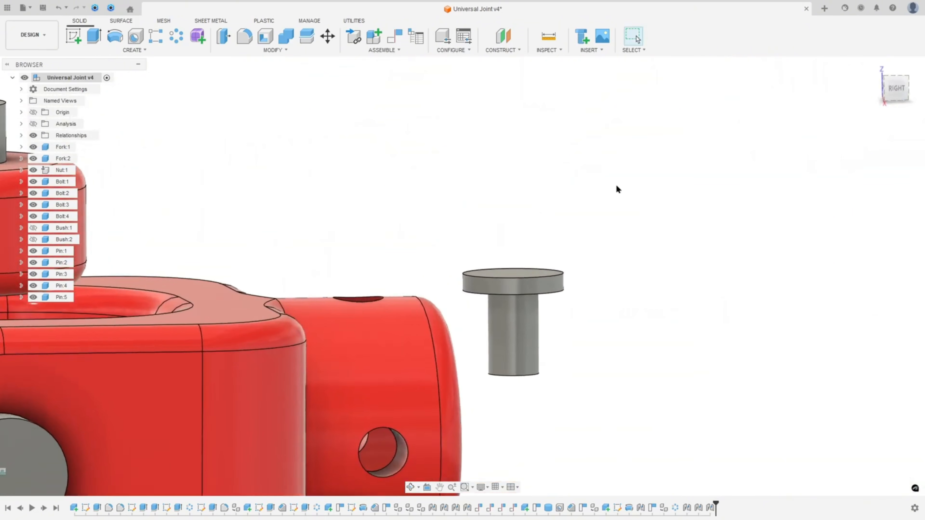
{"action": "key", "text": "j"}
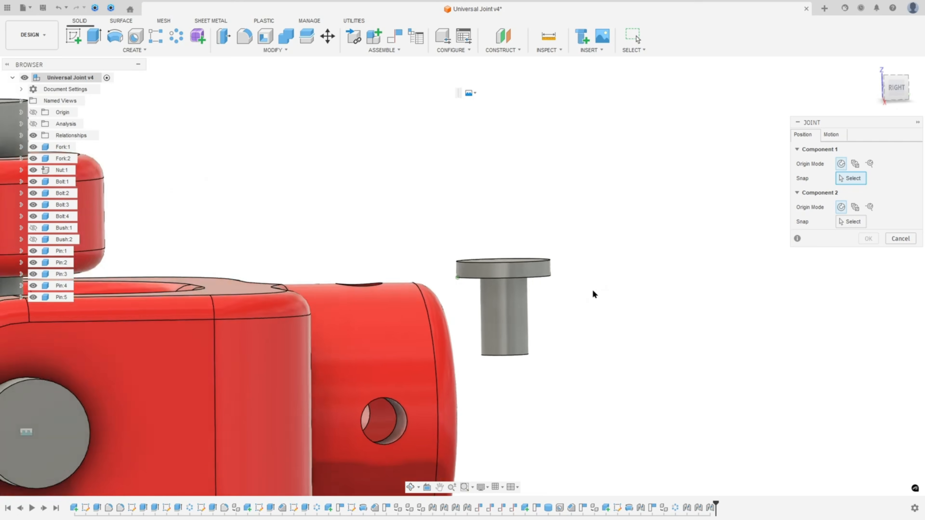
{"action": "middle_click_drag", "start_coordinate": [591, 290], "coordinate": [361, 304], "text": "shift"}
{"action": "left_click", "coordinate": [525, 290]}
{"action": "left_click", "coordinate": [361, 303]}
{"action": "left_click", "coordinate": [867, 325]}
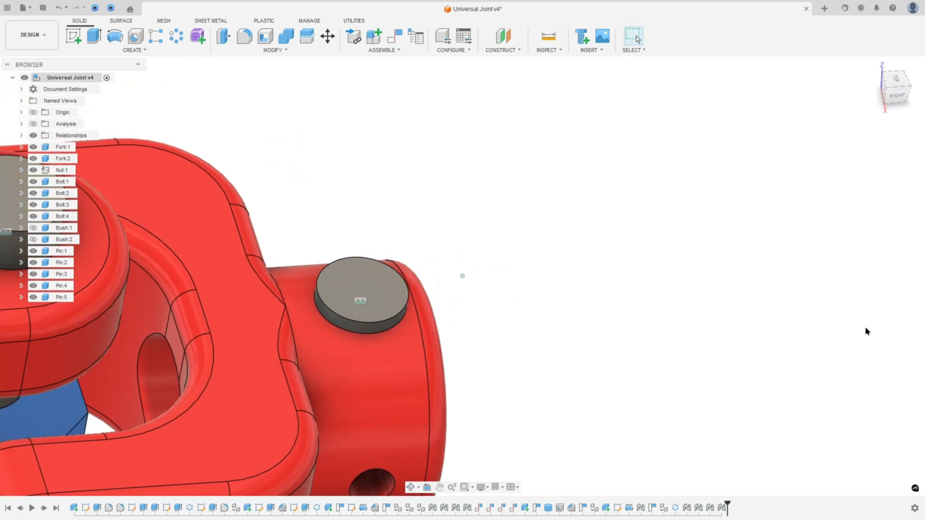
Step: Create a full circular component pattern of Pin:2 around the axis of Fork:2's hub with a quantity of 4
{"action": "left_click", "coordinate": [176, 35]}
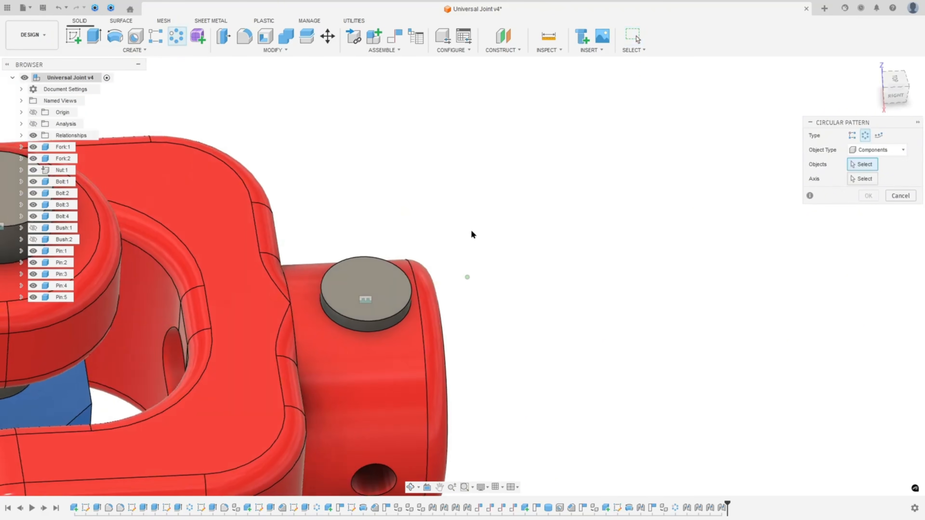
{"action": "left_click", "coordinate": [380, 281]}
{"action": "left_click", "coordinate": [859, 180]}
{"action": "middle_click_drag", "start_coordinate": [486, 300], "coordinate": [423, 302], "text": "shift"}
{"action": "left_click", "coordinate": [415, 302]}
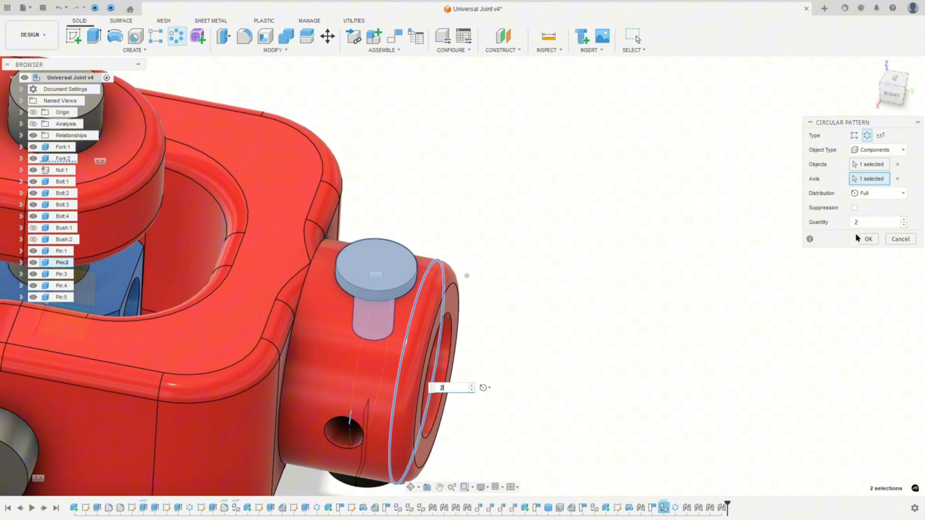
{"action": "left_click", "coordinate": [904, 220]}
{"action": "left_click", "coordinate": [868, 239]}
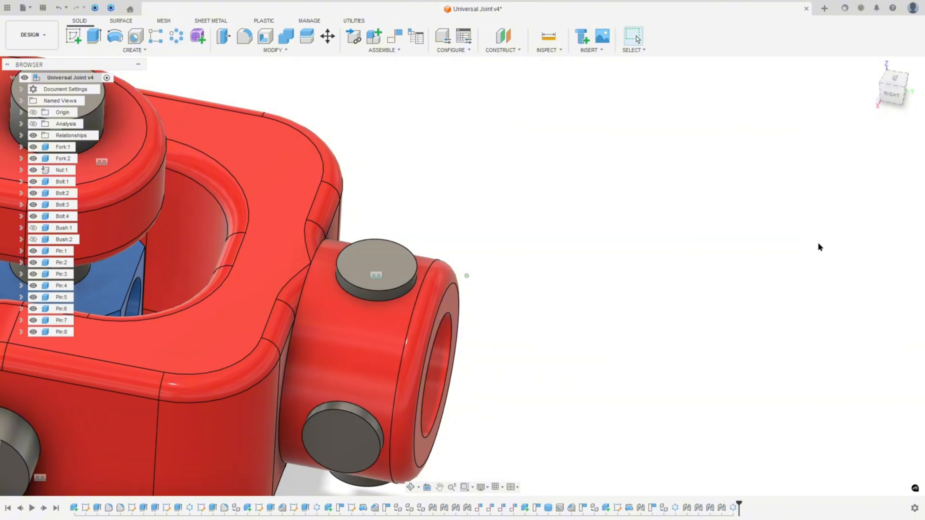
{"action": "middle_click_drag", "start_coordinate": [817, 242], "coordinate": [417, 114], "text": "shift"}
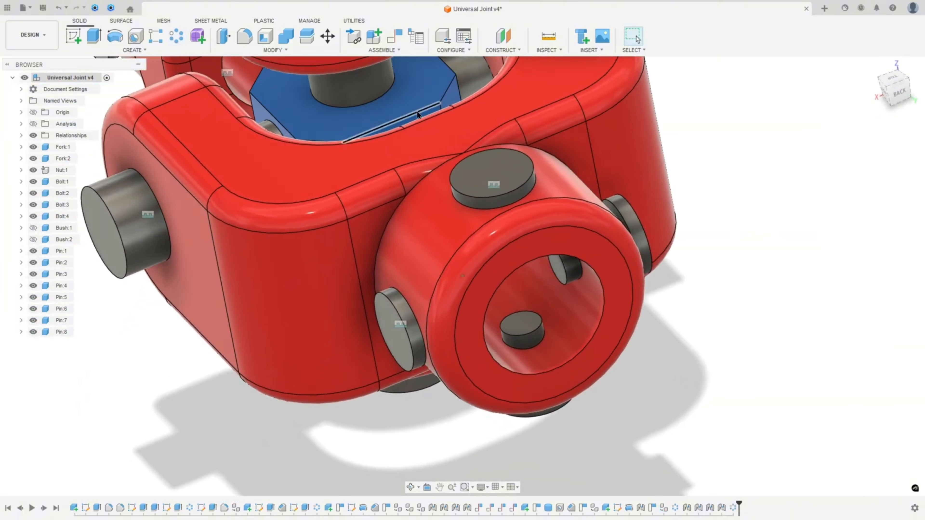
Step: Joint the underside of Pin:6's head to a side hole in Fork:2's hub
{"action": "key", "text": "j"}
{"action": "scroll", "coordinate": [440, 343], "scroll_direction": "up", "scroll_amount": 4}
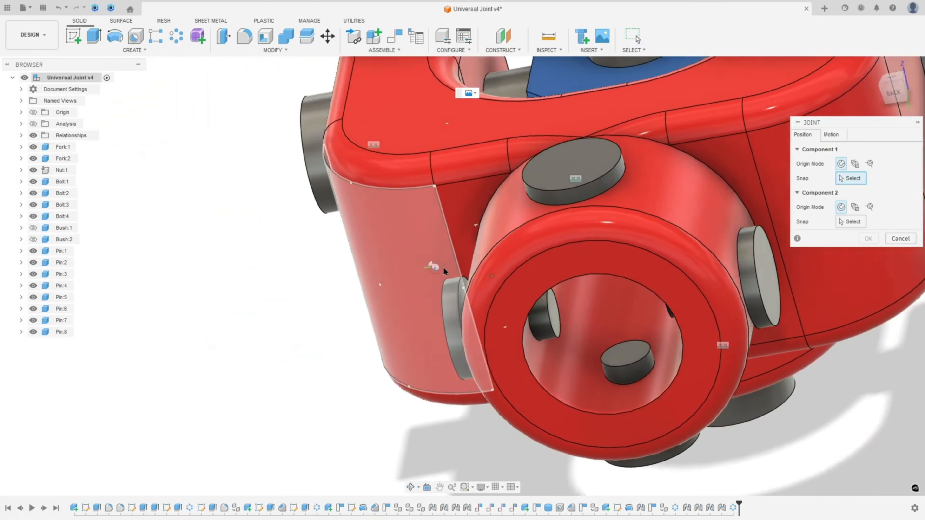
{"action": "left_click", "coordinate": [463, 279]}
{"action": "left_click", "coordinate": [466, 287]}
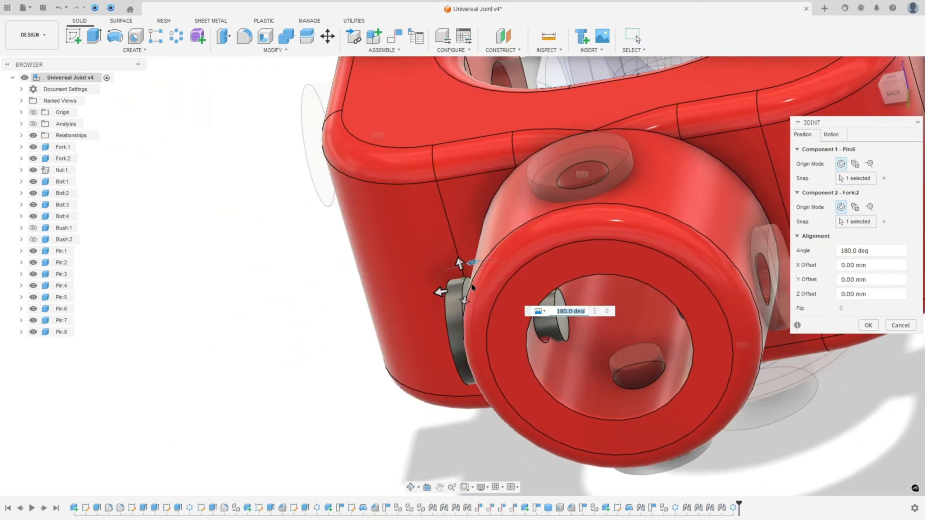
{"action": "left_click", "coordinate": [884, 178]}
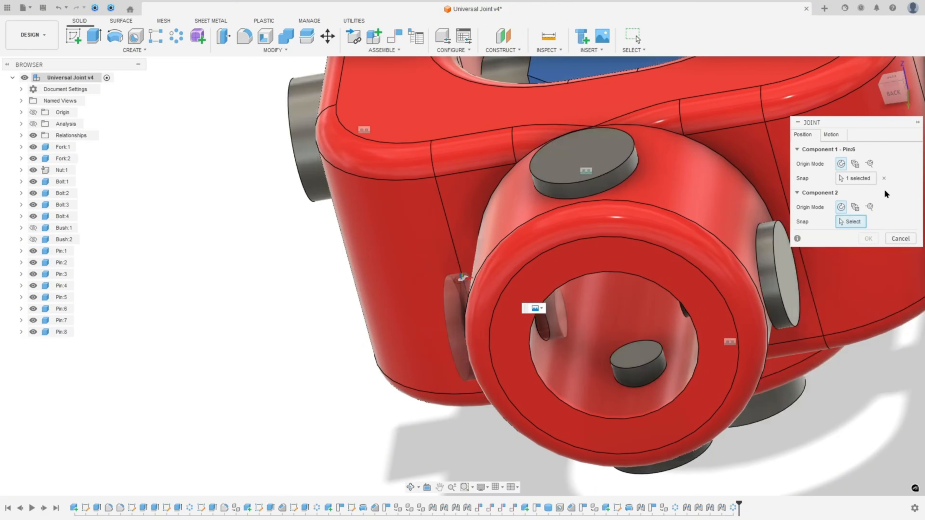
{"action": "scroll", "coordinate": [461, 294], "scroll_direction": "up", "scroll_amount": 2}
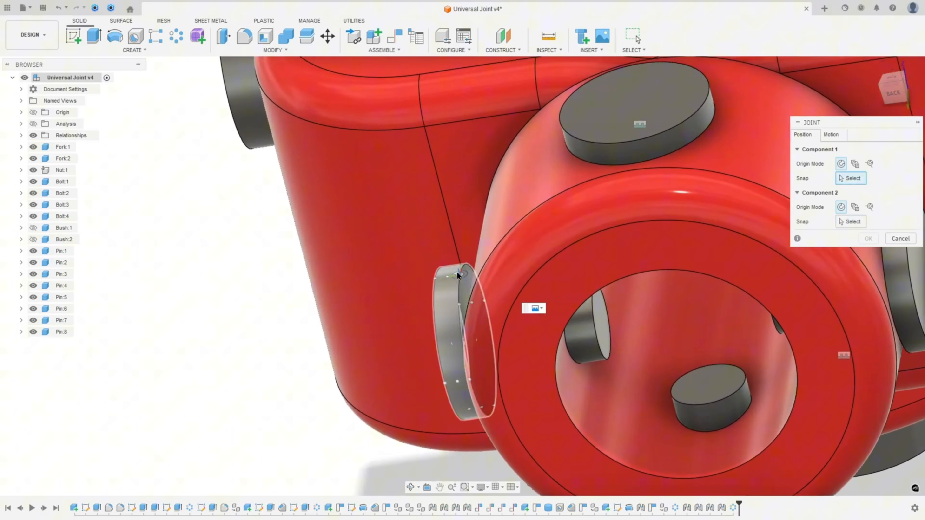
{"action": "left_click", "coordinate": [459, 291]}
{"action": "middle_click_drag", "start_coordinate": [460, 291], "coordinate": [455, 342], "text": "shift"}
{"action": "scroll", "coordinate": [456, 342], "scroll_direction": "down", "scroll_amount": 2}
{"action": "left_click", "coordinate": [454, 334]}
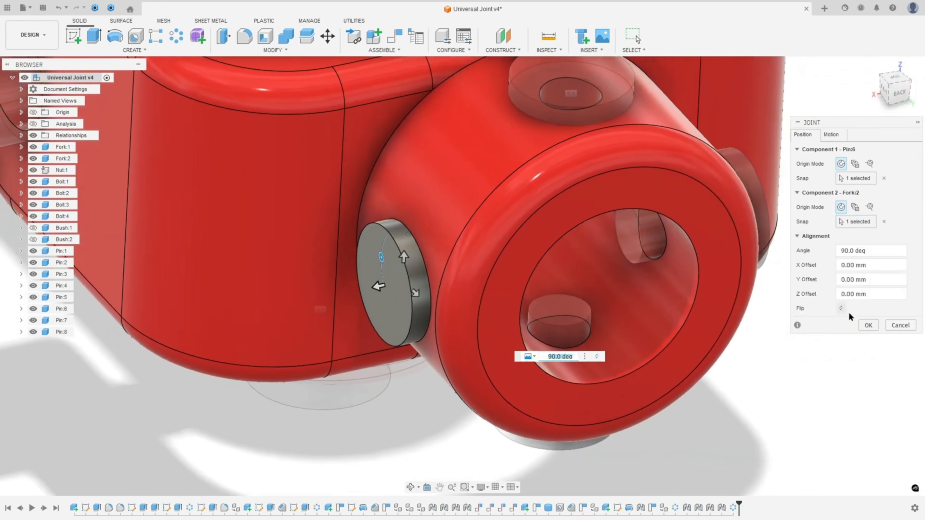
{"action": "left_click", "coordinate": [859, 325]}
Step: Joint the underside of Pin:8's head to the opposite side hole in Fork:2's hub
{"action": "middle_click_drag", "start_coordinate": [855, 327], "coordinate": [758, 244], "text": "shift"}
{"action": "scroll", "coordinate": [757, 205], "scroll_direction": "up", "scroll_amount": 2}
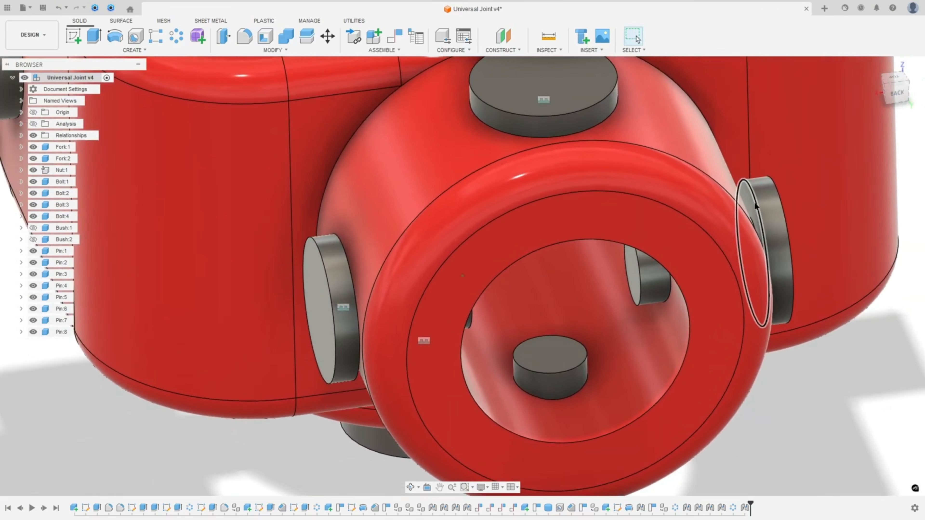
{"action": "key", "text": "j"}
{"action": "left_click", "coordinate": [756, 207]}
{"action": "middle_click_drag", "start_coordinate": [755, 206], "coordinate": [744, 279], "text": "shift"}
{"action": "left_click", "coordinate": [756, 302]}
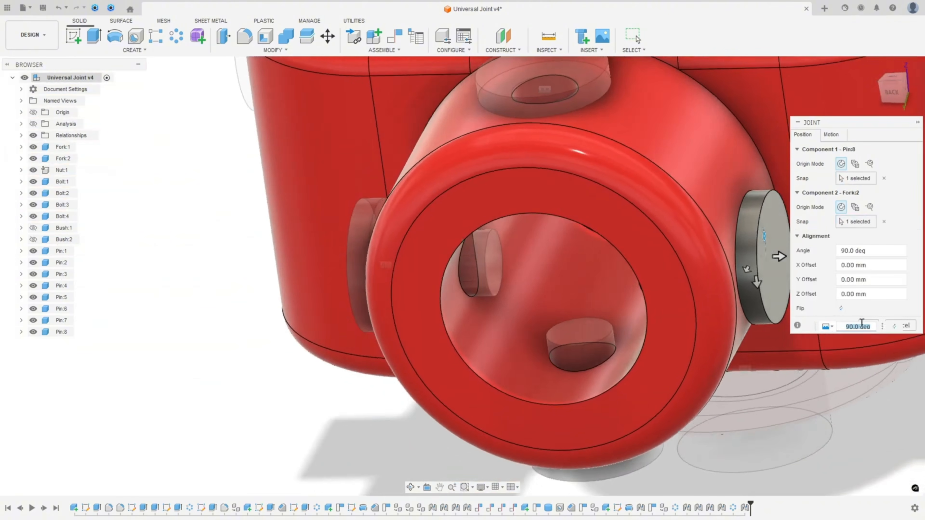
{"action": "left_click", "coordinate": [872, 322]}
Step: Joint the underside of Pin:7's head to the lower hole in Fork:2's hub
{"action": "middle_click_drag", "start_coordinate": [871, 320], "coordinate": [700, 372], "text": "shift"}
{"action": "key", "text": "j"}
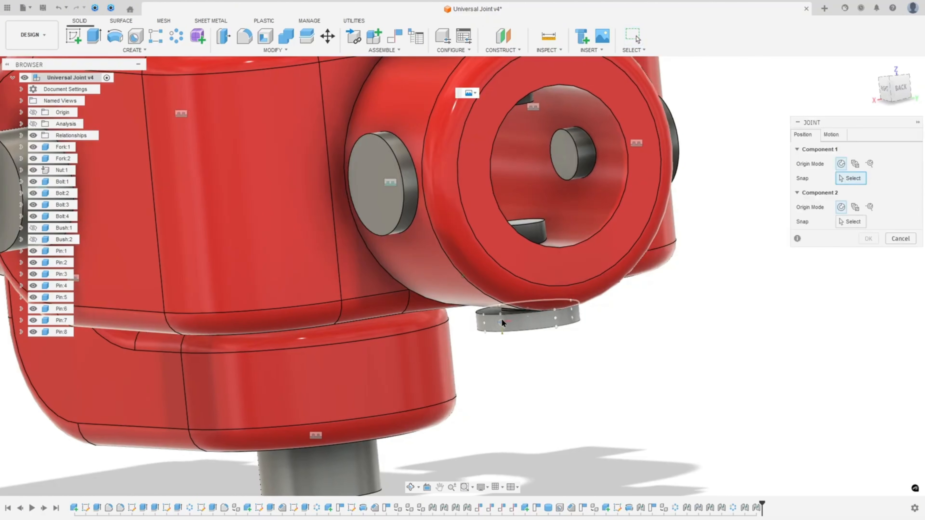
{"action": "left_click", "coordinate": [487, 316]}
{"action": "middle_click_drag", "start_coordinate": [490, 314], "coordinate": [480, 355], "text": "shift"}
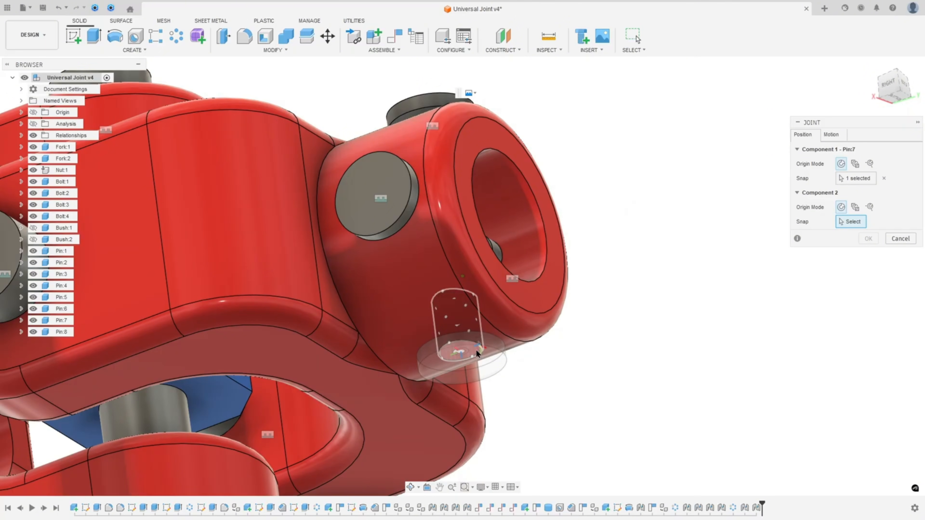
{"action": "left_click", "coordinate": [466, 355]}
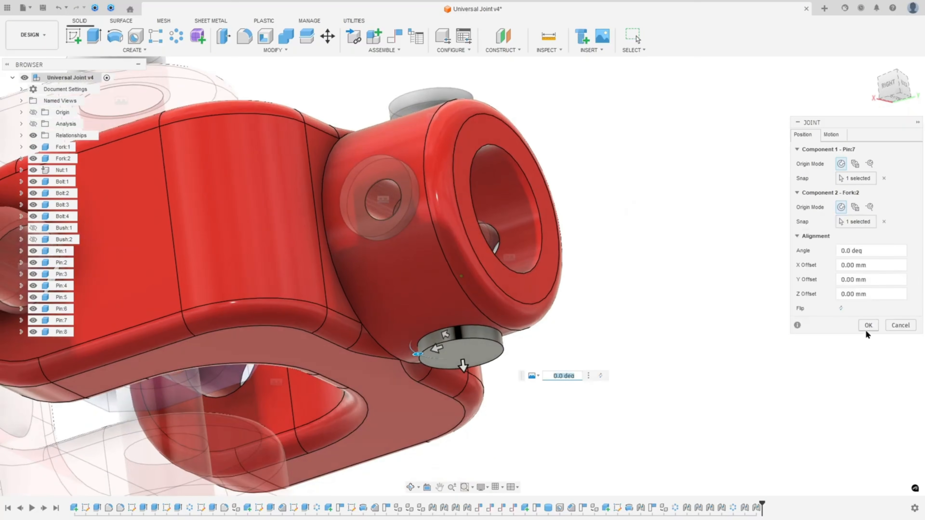
{"action": "left_click", "coordinate": [866, 327]}
Step: Swing both forks by their hubs to check how the pinned universal joint articulates
{"action": "scroll", "coordinate": [787, 321], "scroll_direction": "down", "scroll_amount": 5}
{"action": "middle_click_drag", "start_coordinate": [692, 266], "coordinate": [690, 160], "text": "shift"}
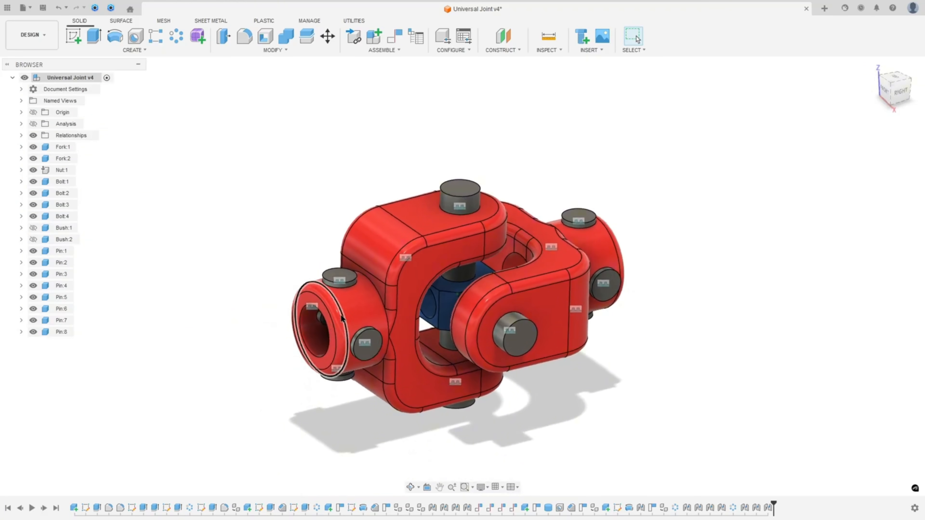
{"action": "left_click_drag", "start_coordinate": [341, 316], "coordinate": [366, 334]}
{"action": "middle_click_drag", "start_coordinate": [366, 334], "coordinate": [577, 287], "text": "shift"}
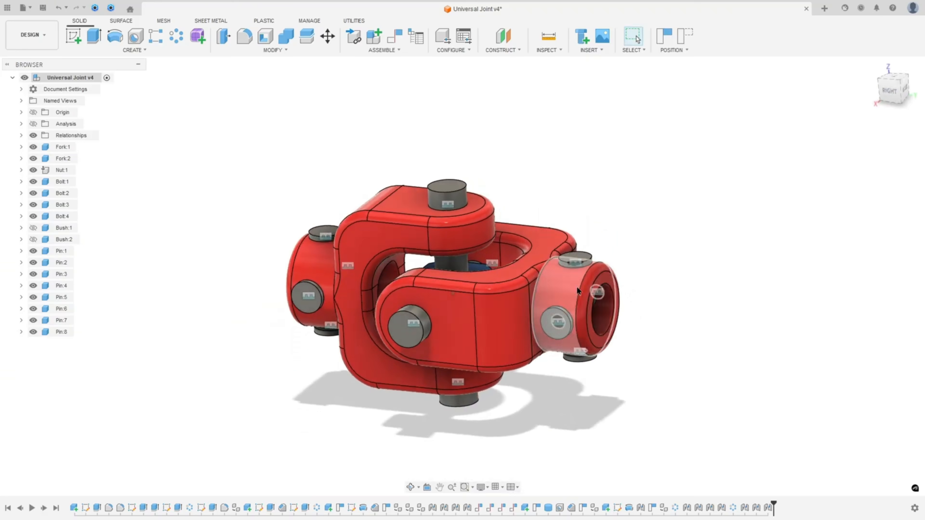
{"action": "left_click_drag", "start_coordinate": [576, 289], "coordinate": [572, 292]}
{"action": "scroll", "coordinate": [574, 290], "scroll_direction": "down", "scroll_amount": 2}
{"action": "middle_click_drag", "start_coordinate": [579, 277], "coordinate": [655, 243], "text": "shift"}
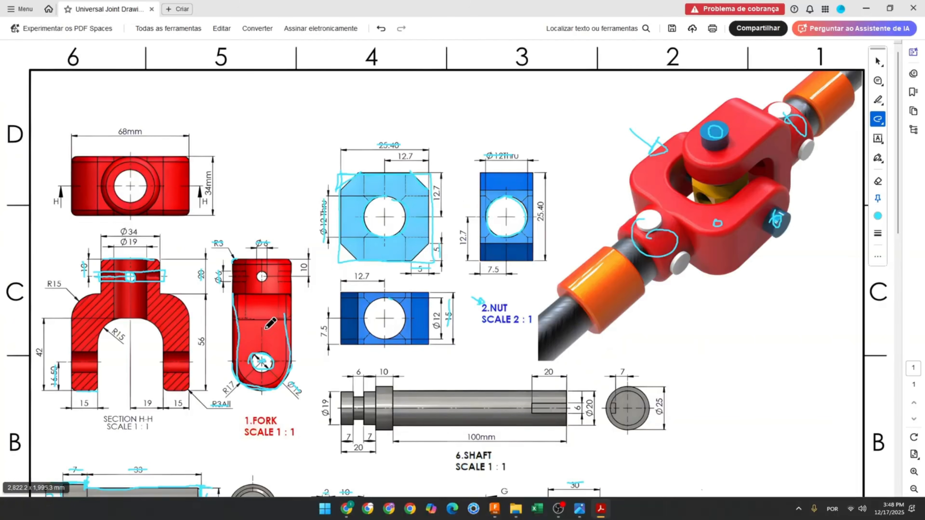
Step: In the PDF drawing, mark the shaft's centreline, strike through its 100, 10 and 20 mm lengths, and note the total length of 130
{"action": "scroll", "coordinate": [389, 327], "scroll_direction": "down", "scroll_amount": 3}
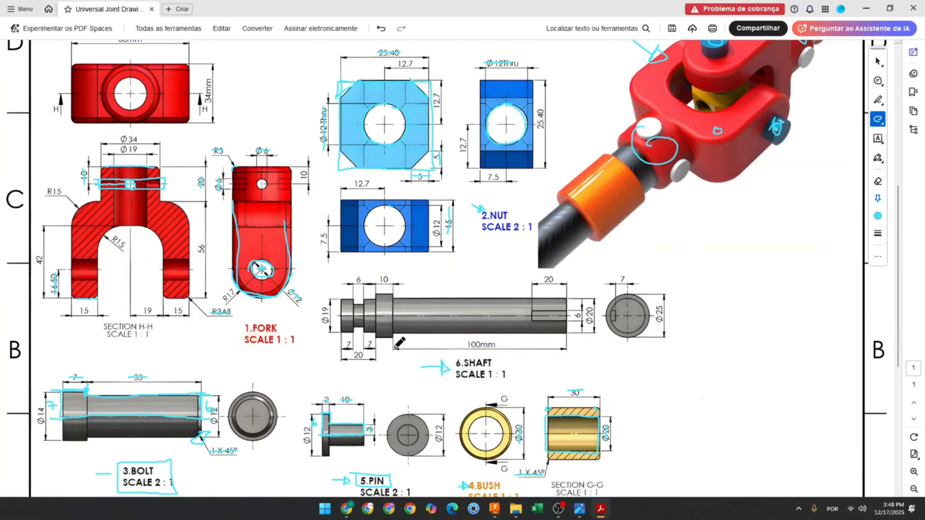
{"action": "scroll", "coordinate": [400, 343], "scroll_direction": "up", "scroll_amount": 2, "text": "ctrl"}
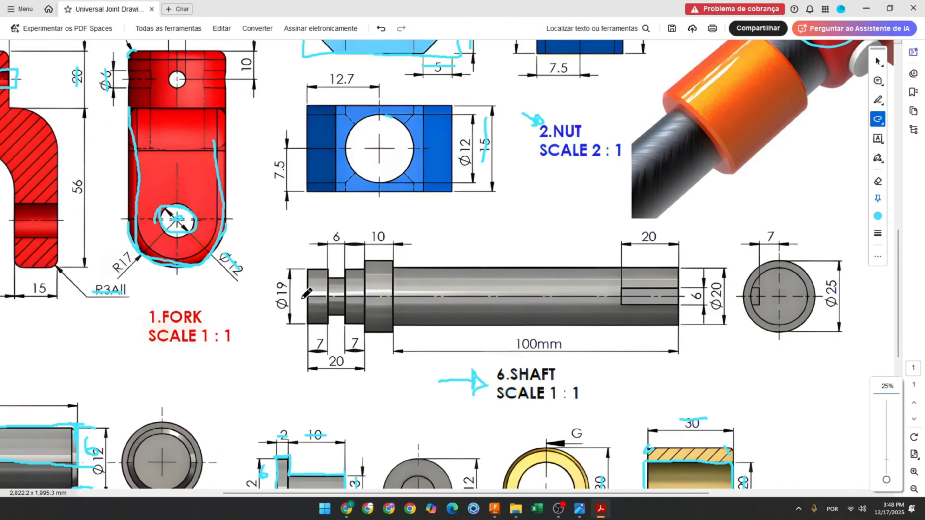
{"action": "left_click_drag", "start_coordinate": [303, 298], "coordinate": [680, 301]}
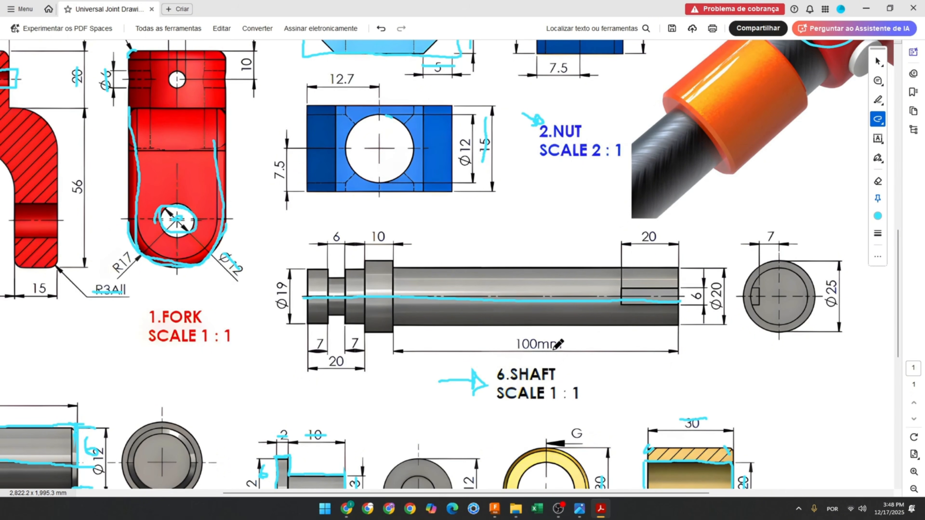
{"action": "left_click_drag", "start_coordinate": [508, 344], "coordinate": [562, 343]}
{"action": "left_click_drag", "start_coordinate": [370, 236], "coordinate": [401, 236]}
{"action": "mouse_move", "coordinate": [337, 361]}
{"action": "left_mouse_down"}
{"action": "mouse_move", "coordinate": [357, 360]}
{"action": "mouse_move", "coordinate": [383, 385]}
{"action": "left_mouse_up"}
{"action": "mouse_move", "coordinate": [396, 364]}
{"action": "left_mouse_down"}
{"action": "mouse_move", "coordinate": [404, 373]}
{"action": "mouse_move", "coordinate": [396, 382]}
{"action": "mouse_move", "coordinate": [424, 366]}
{"action": "left_mouse_up"}
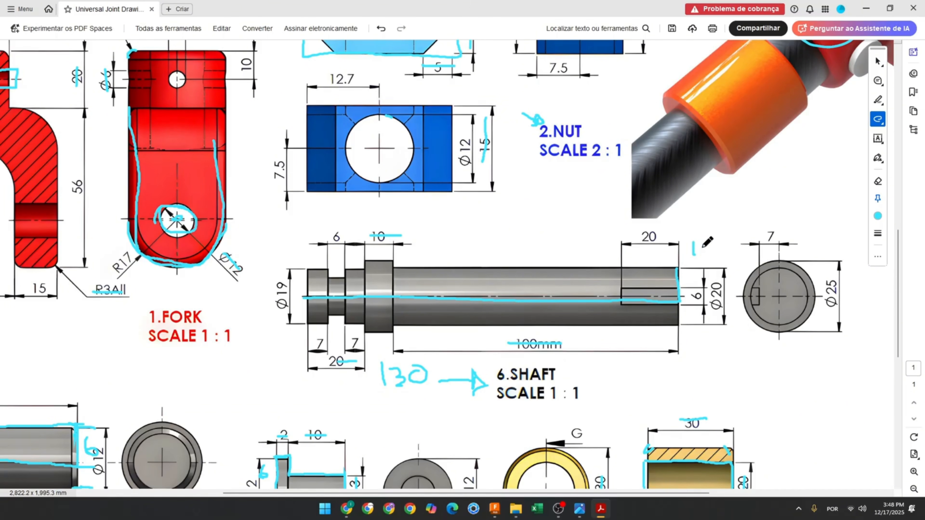
Step: Note the radius 10 at the shaft's end, trace its upper edge up to the 10 mm collar, and mark the Ø25 dimension
{"action": "mouse_move", "coordinate": [703, 244]}
{"action": "left_mouse_down"}
{"action": "mouse_move", "coordinate": [557, 267]}
{"action": "mouse_move", "coordinate": [392, 267]}
{"action": "left_mouse_up"}
{"action": "left_click_drag", "start_coordinate": [516, 349], "coordinate": [553, 348]}
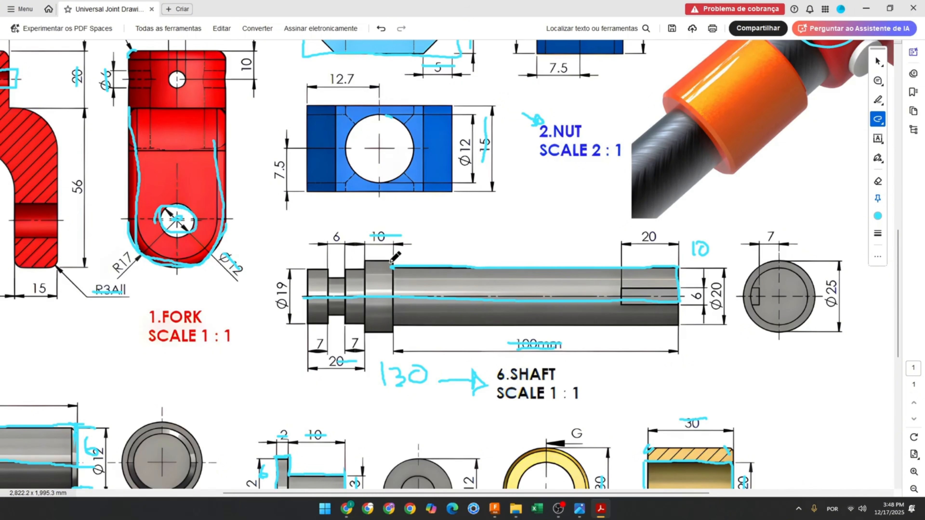
{"action": "left_click_drag", "start_coordinate": [391, 263], "coordinate": [364, 261]}
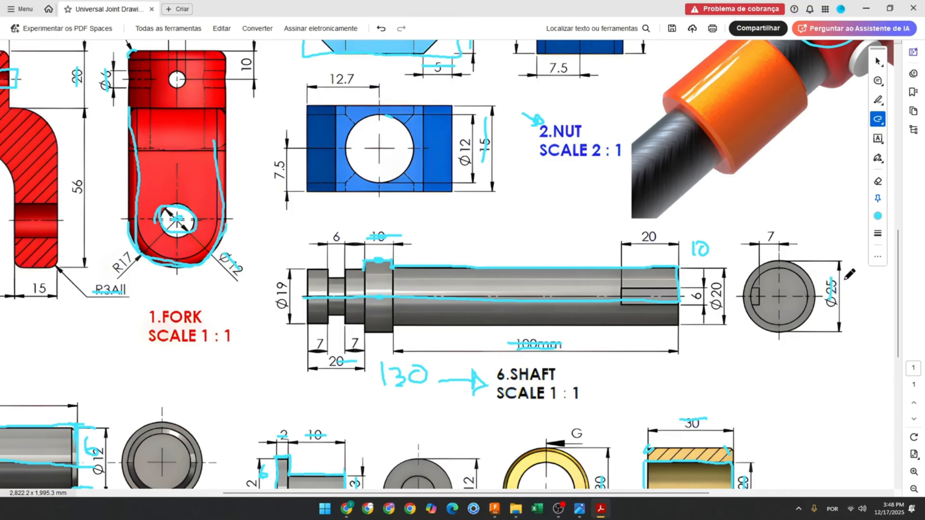
{"action": "mouse_move", "coordinate": [845, 276]}
{"action": "left_mouse_down"}
{"action": "mouse_move", "coordinate": [838, 294]}
{"action": "mouse_move", "coordinate": [854, 298]}
{"action": "left_mouse_up"}
Step: Switch back to Fusion and create a new active internal component named Shaft under the main assembly
{"action": "left_click", "coordinate": [494, 508]}
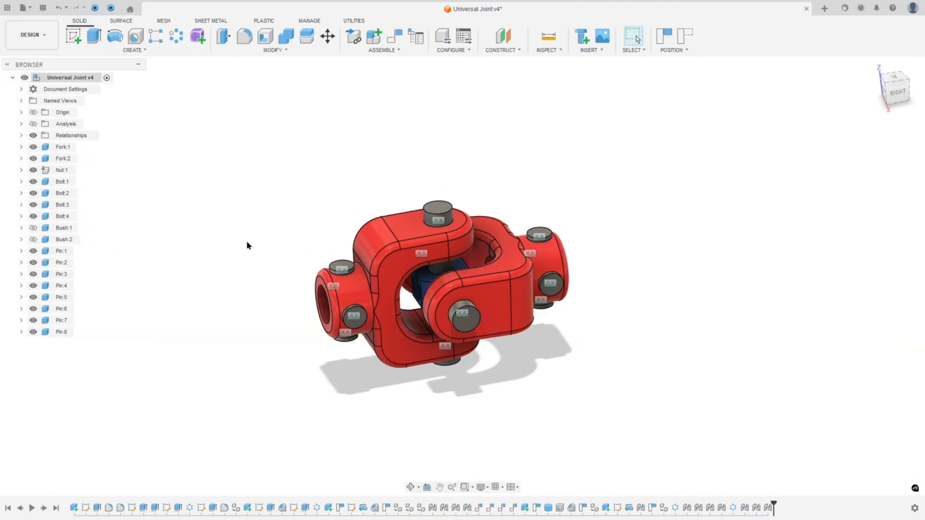
{"action": "left_click", "coordinate": [382, 51]}
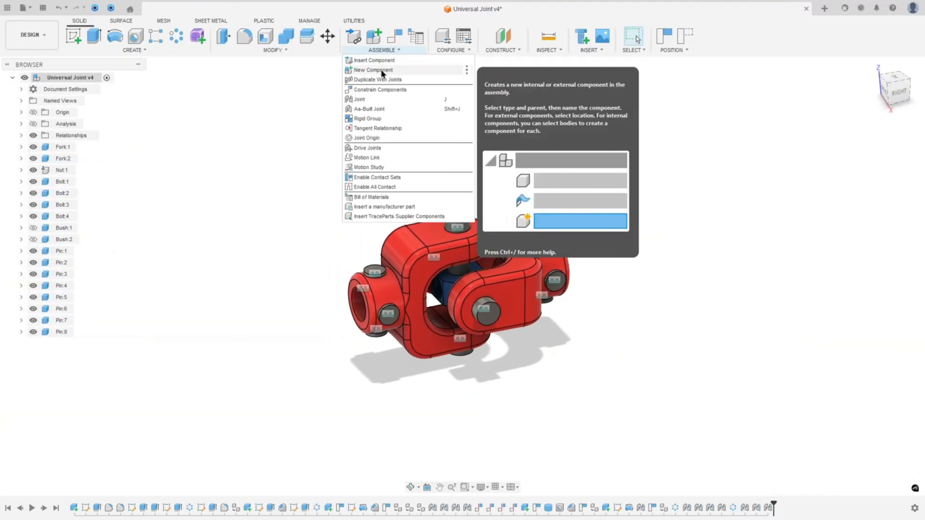
{"action": "left_click", "coordinate": [375, 70]}
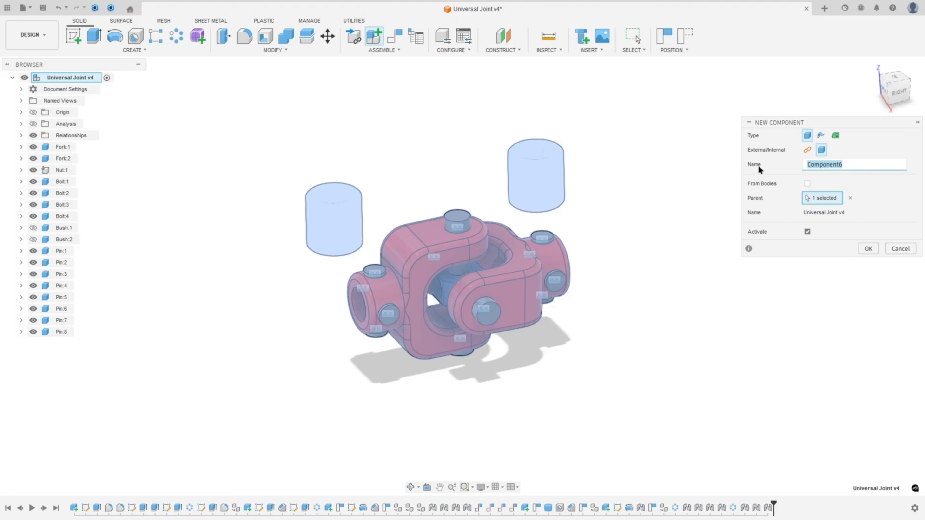
{"action": "type", "text": "Shaft"}
{"action": "left_click", "coordinate": [867, 250]}
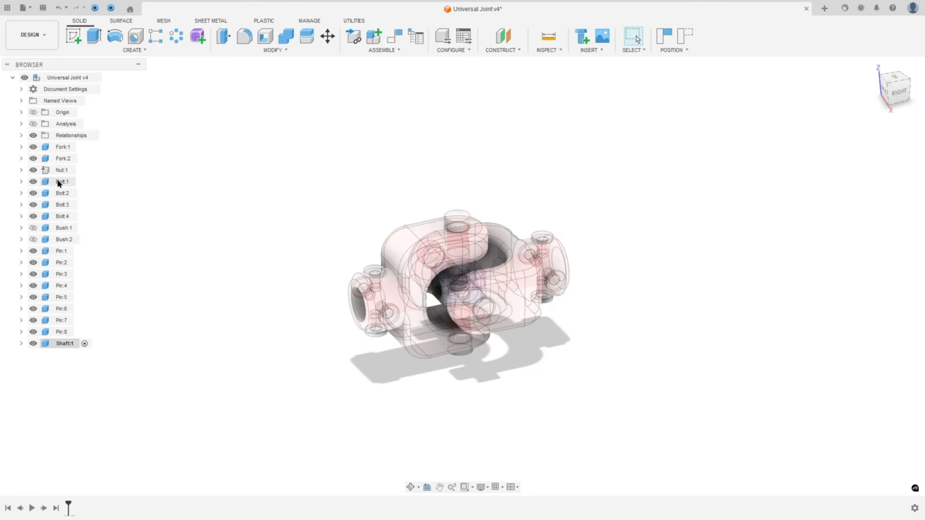
Step: Hide the forks, nut, bolts, bushes, pins and joint relationships, leaving only the Shaft component shown
{"action": "left_click", "coordinate": [64, 146]}
{"action": "left_click", "coordinate": [59, 331], "text": "shift"}
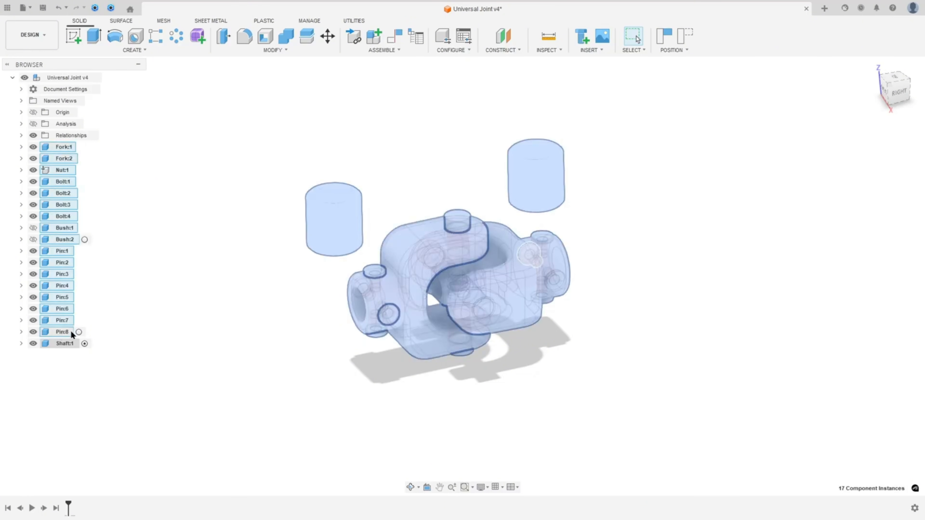
{"action": "key", "text": "v"}
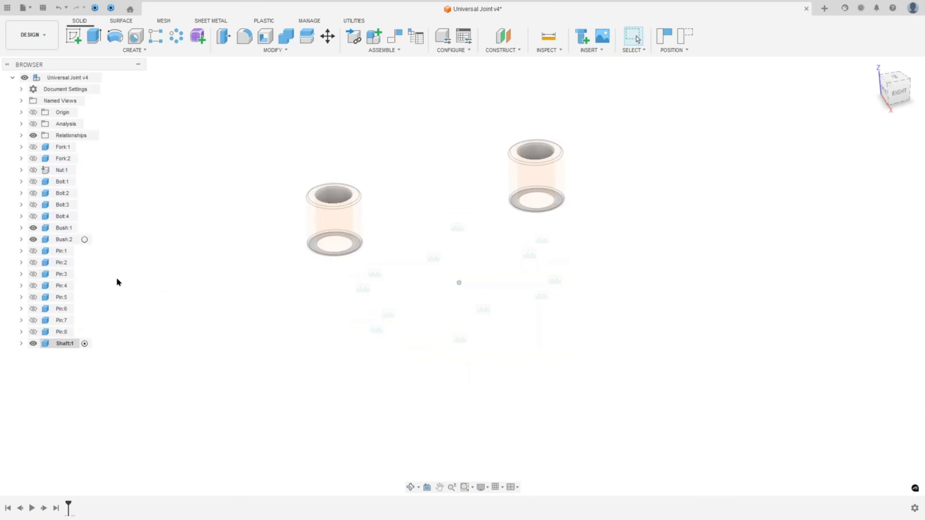
{"action": "left_click", "coordinate": [33, 239]}
{"action": "left_click", "coordinate": [33, 227]}
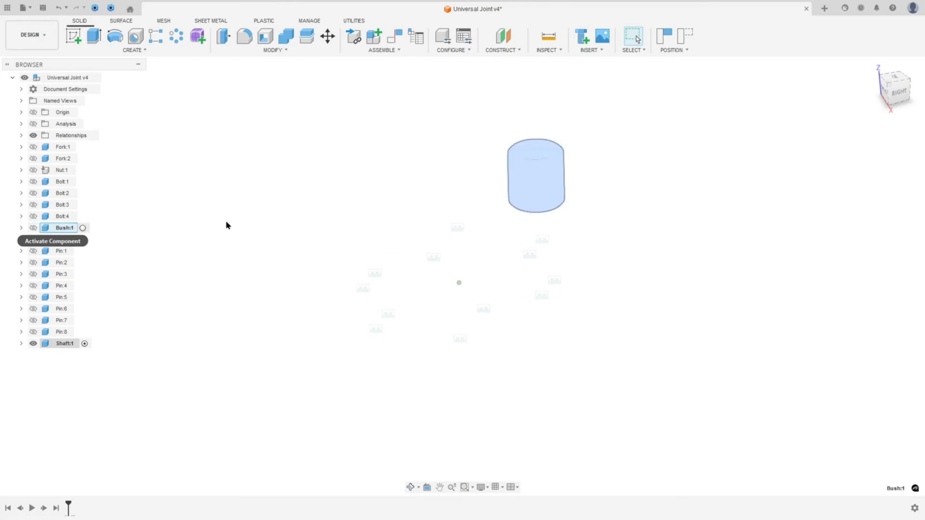
{"action": "left_click", "coordinate": [182, 133]}
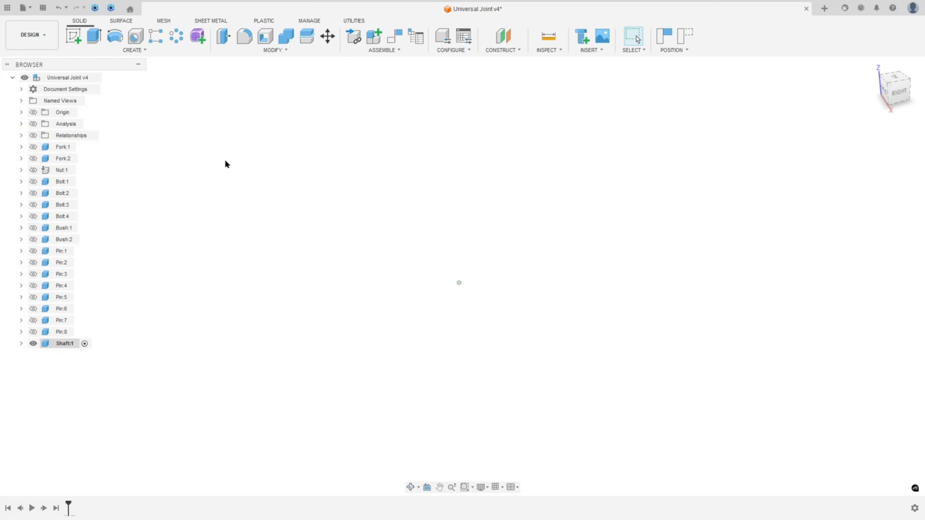
Step: Start a sketch on the XZ plane and draw a 130 mm horizontal line along the X axis from the origin
{"action": "left_click", "coordinate": [74, 35]}
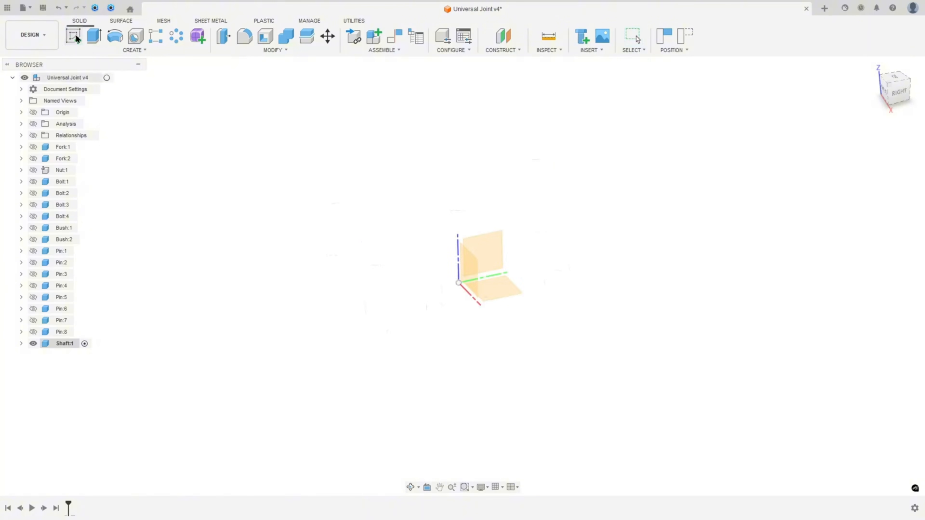
{"action": "left_click", "coordinate": [471, 270]}
{"action": "left_click", "coordinate": [528, 275]}
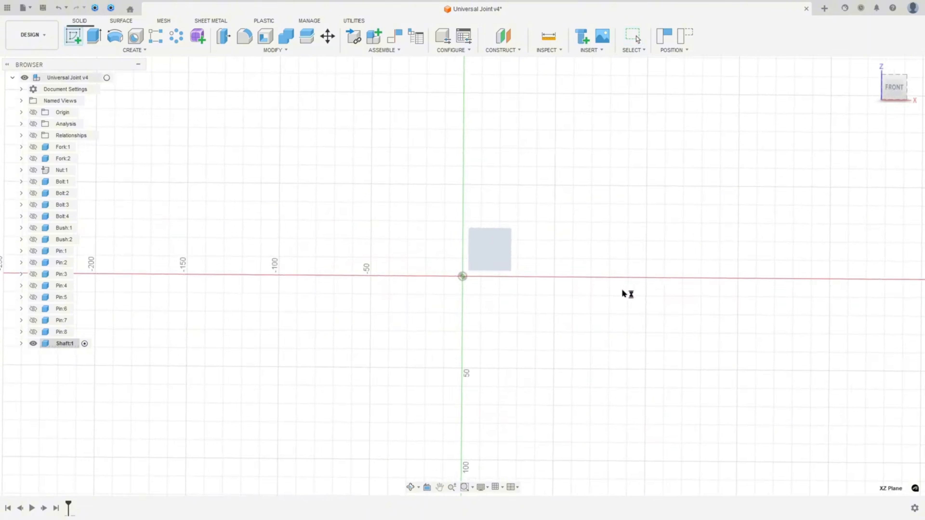
{"action": "left_click", "coordinate": [463, 276]}
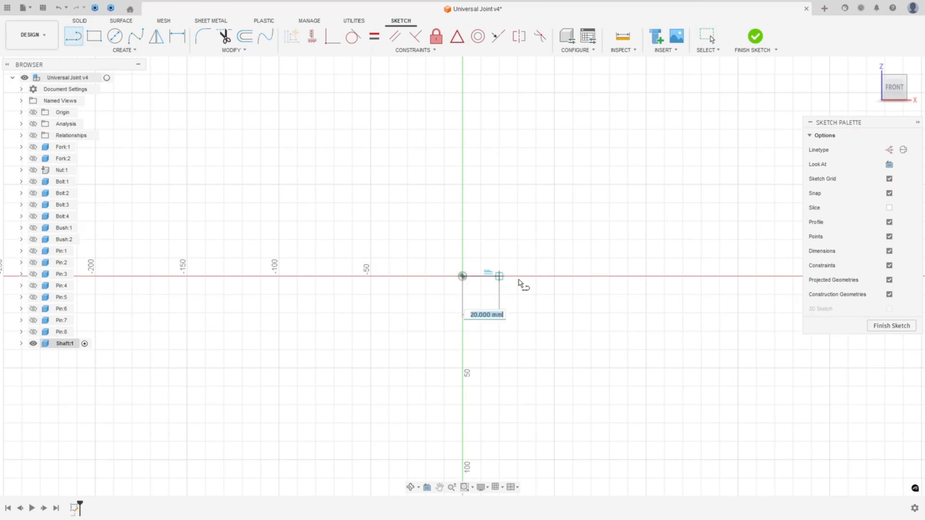
{"action": "type", "text": "130"}
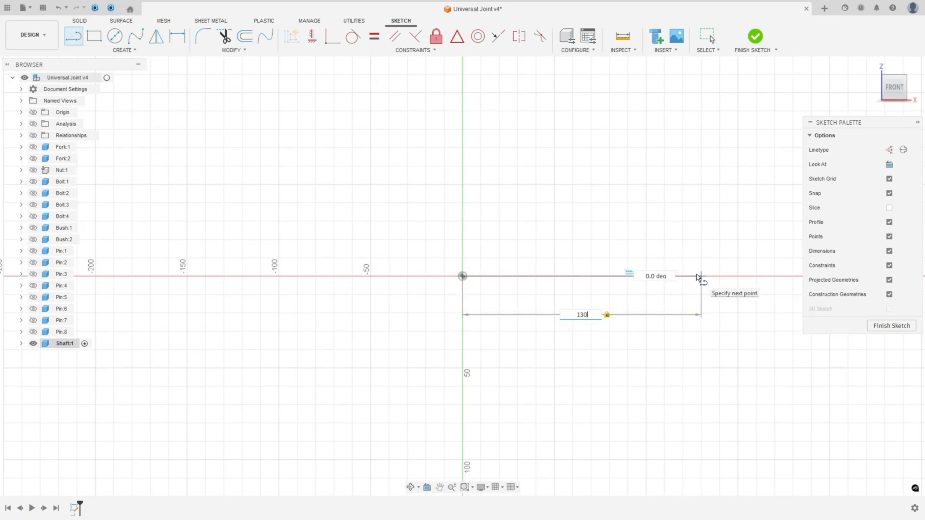
{"action": "key", "text": "Return"}
Step: Continue the shaft profile with a 10 mm vertical line up from the far end and a 100 mm horizontal line back towards the origin
{"action": "scroll", "coordinate": [701, 276], "scroll_direction": "up", "scroll_amount": 4}
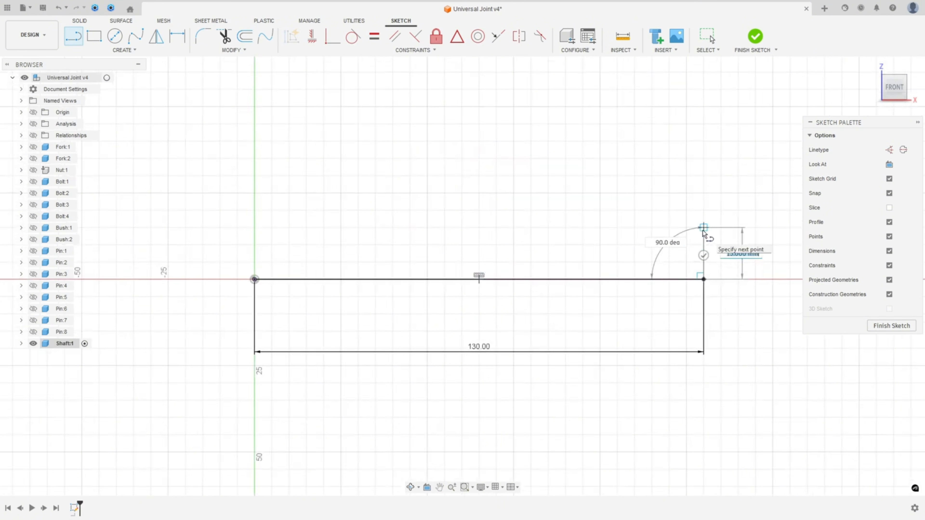
{"action": "type", "text": "10"}
{"action": "key", "text": "Return"}
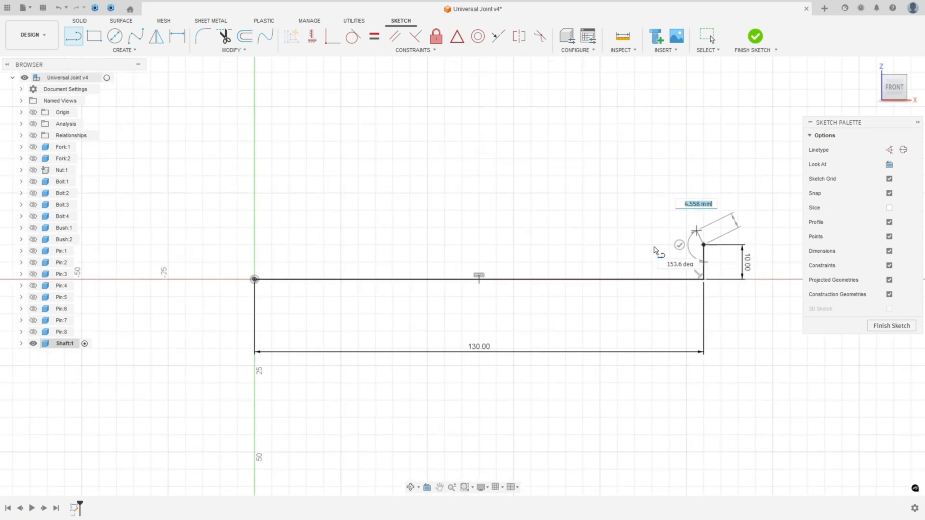
{"action": "type", "text": "100"}
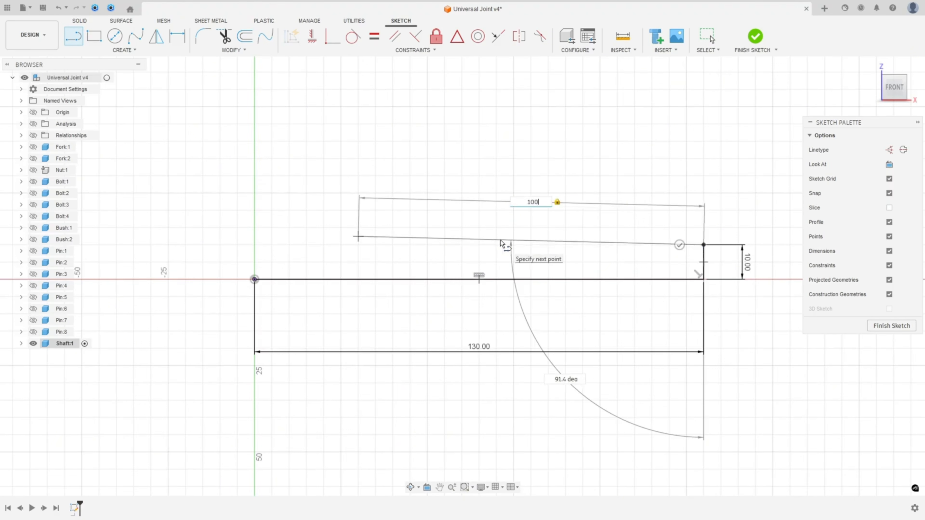
{"action": "key", "text": "Tab"}
{"action": "key", "text": "Return"}
{"action": "scroll", "coordinate": [295, 253], "scroll_direction": "up", "scroll_amount": 3}
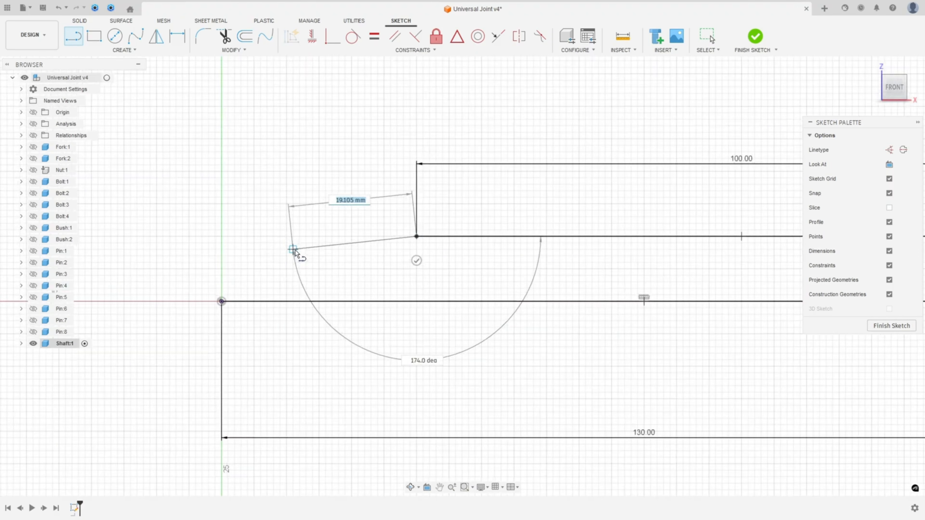
Step: Extend the shaft profile with a 10 mm horizontal collar line and a short vertical line down from its end
{"action": "left_click", "coordinate": [416, 191]}
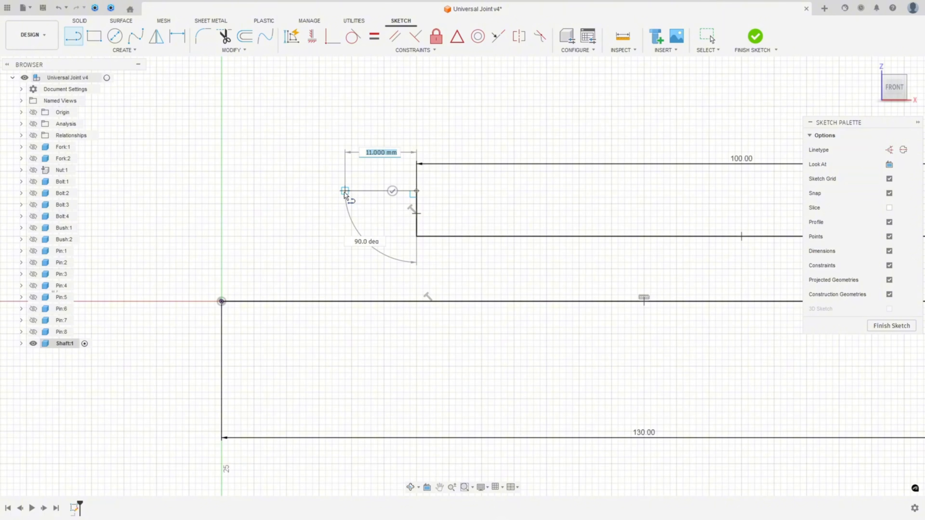
{"action": "type", "text": "10"}
{"action": "key", "text": "Return"}
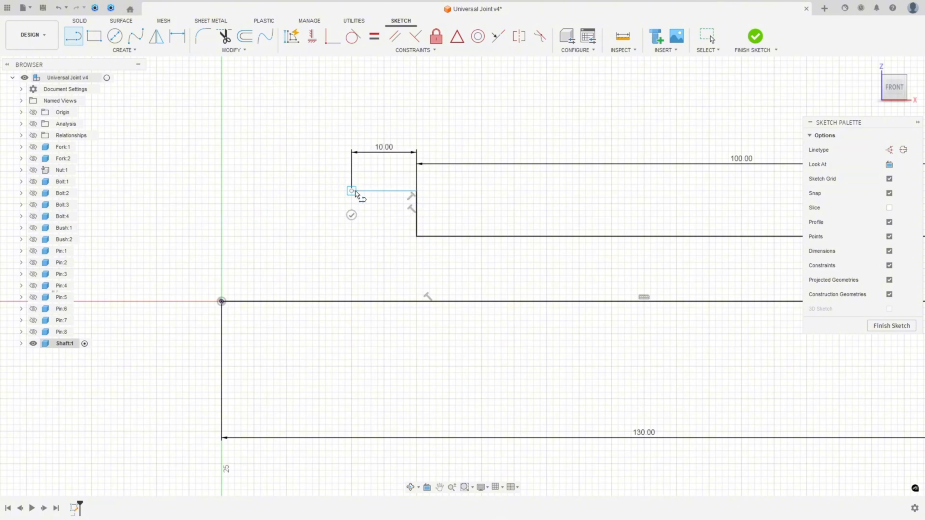
{"action": "left_click", "coordinate": [350, 243]}
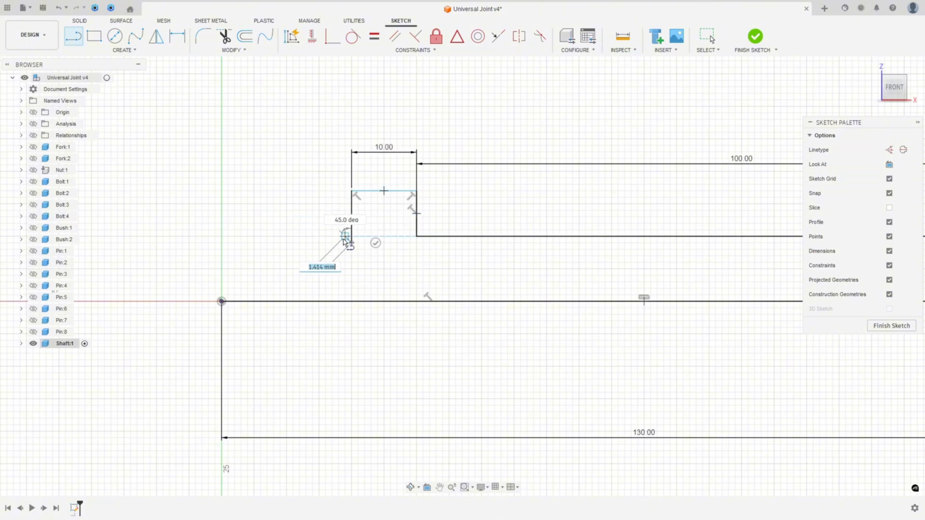
{"action": "key", "text": "Escape"}
Step: Dimension the collar's upper line from the shaft axis as 25/2 mm
{"action": "left_click", "coordinate": [178, 36]}
{"action": "left_click", "coordinate": [389, 190]}
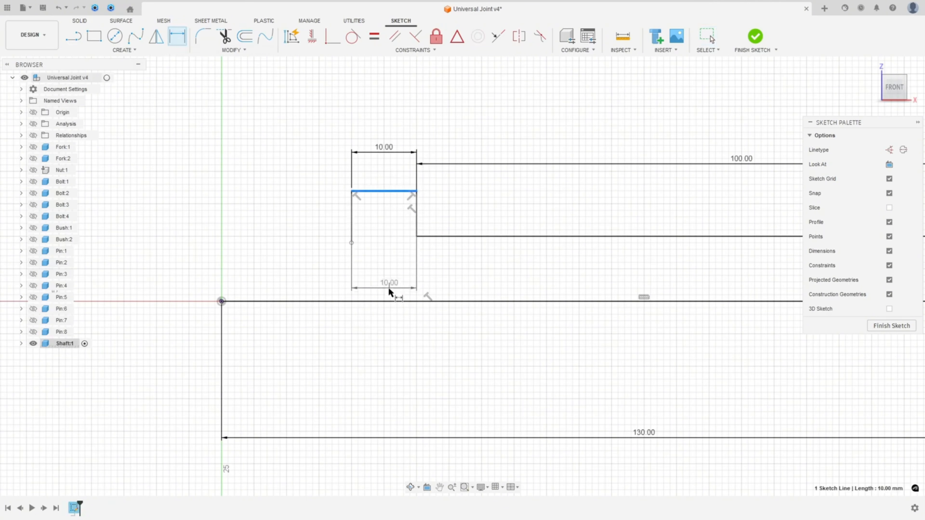
{"action": "left_click", "coordinate": [389, 301]}
{"action": "left_click", "coordinate": [401, 265]}
{"action": "type", "text": "25"}
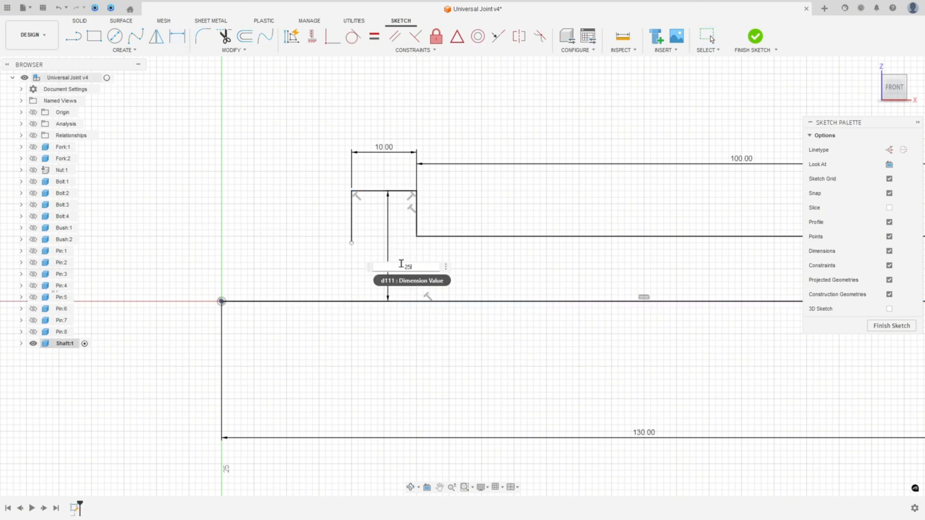
{"action": "type", "text": "/2"}
{"action": "key", "text": "Return"}
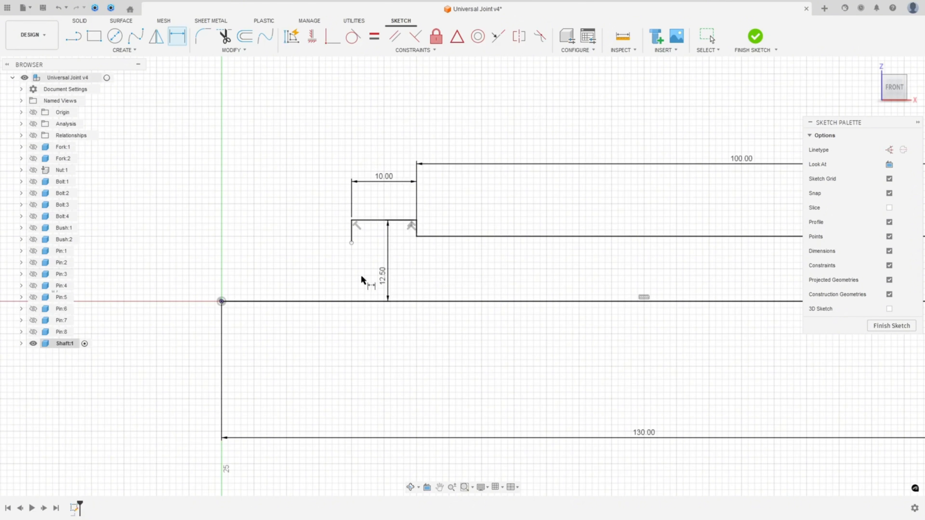
Step: Switch to the universal joint drawing in Acrobat, undo the last pen stroke and mark the shaft's grooved end
{"action": "key", "text": "alt+Tab"}
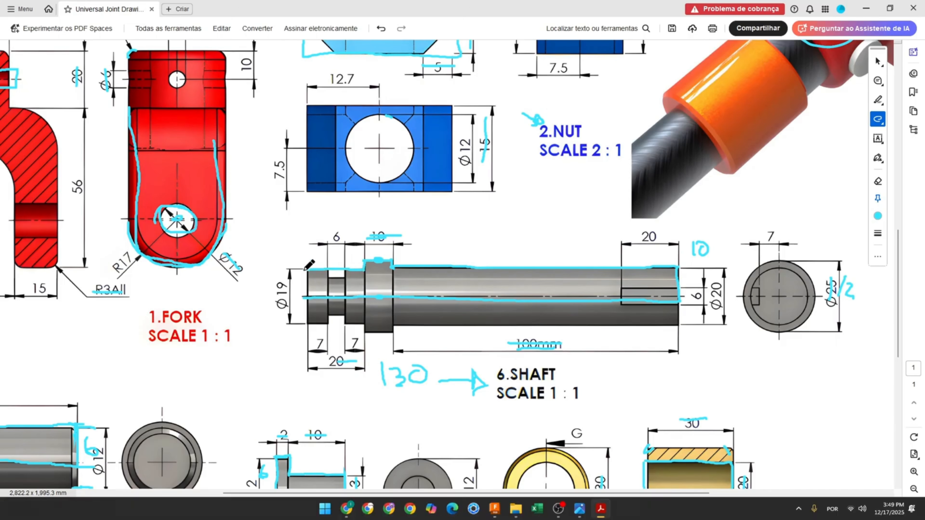
{"action": "key", "text": "ctrl+z"}
{"action": "mouse_move", "coordinate": [345, 270]}
{"action": "left_mouse_down"}
{"action": "mouse_move", "coordinate": [360, 273]}
{"action": "mouse_move", "coordinate": [327, 267]}
{"action": "mouse_move", "coordinate": [283, 305]}
{"action": "left_mouse_up"}
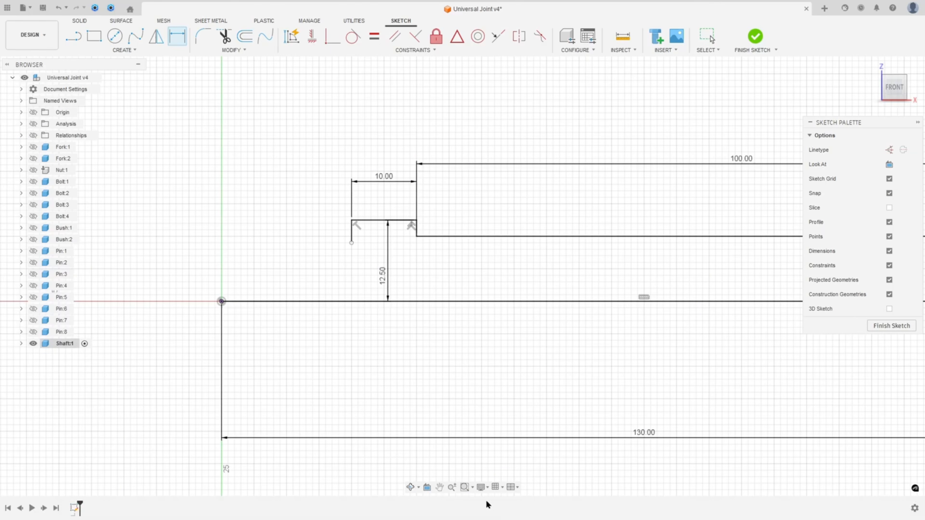
Step: Return to Fusion and continue the profile from the collar with lines 7 mm horizontal, 3 mm down and 6 mm horizontal
{"action": "left_click", "coordinate": [73, 36]}
{"action": "scroll", "coordinate": [384, 258], "scroll_direction": "up", "scroll_amount": 2}
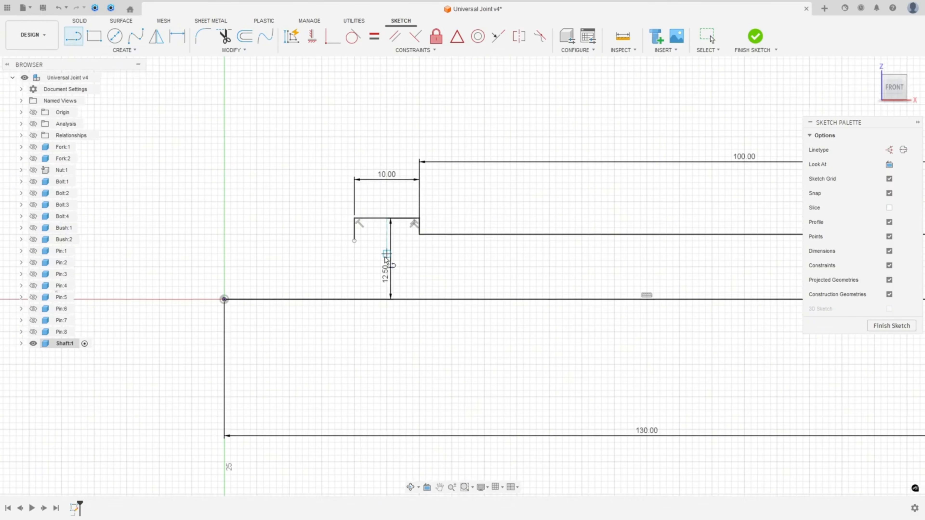
{"action": "middle_click_drag", "start_coordinate": [383, 259], "coordinate": [454, 250]}
{"action": "scroll", "coordinate": [454, 249], "scroll_direction": "up", "scroll_amount": 2}
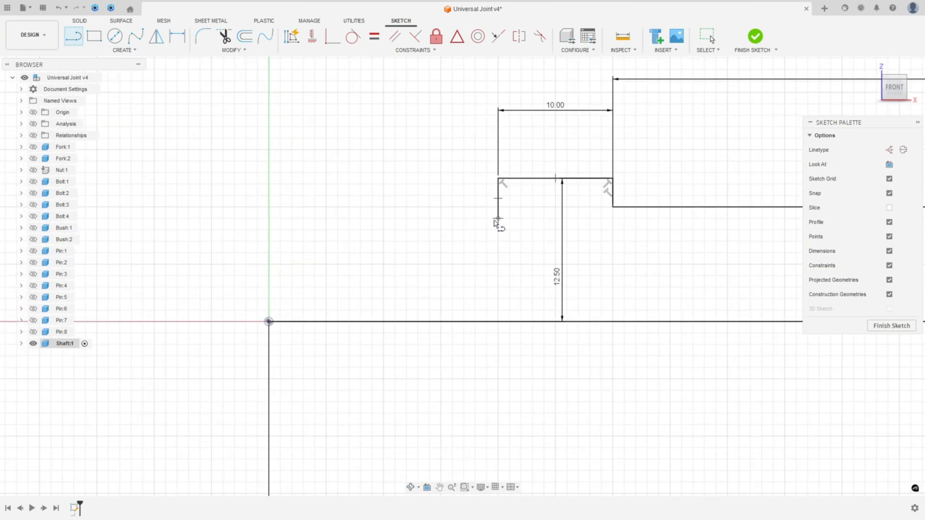
{"action": "left_click_drag", "start_coordinate": [497, 219], "coordinate": [414, 221]}
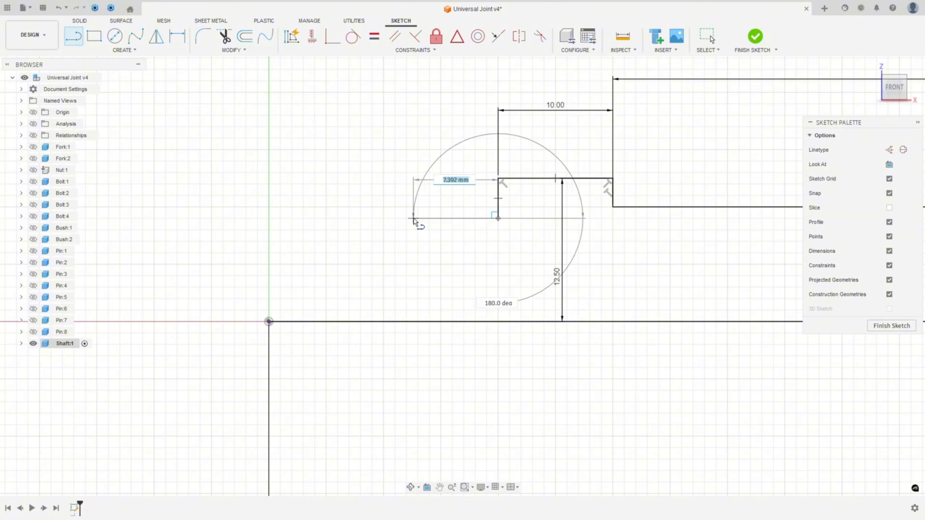
{"action": "type", "text": "7"}
{"action": "key", "text": "Return"}
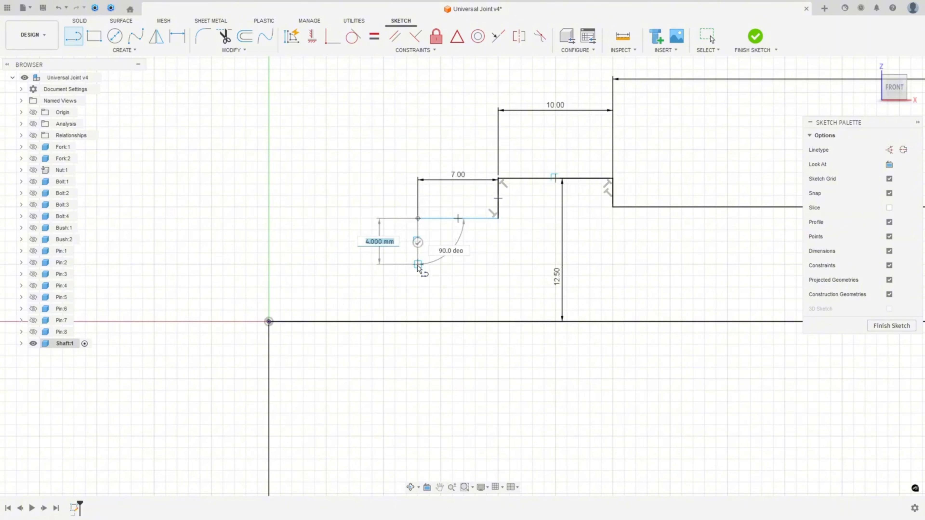
{"action": "type", "text": "3"}
{"action": "key", "text": "Return"}
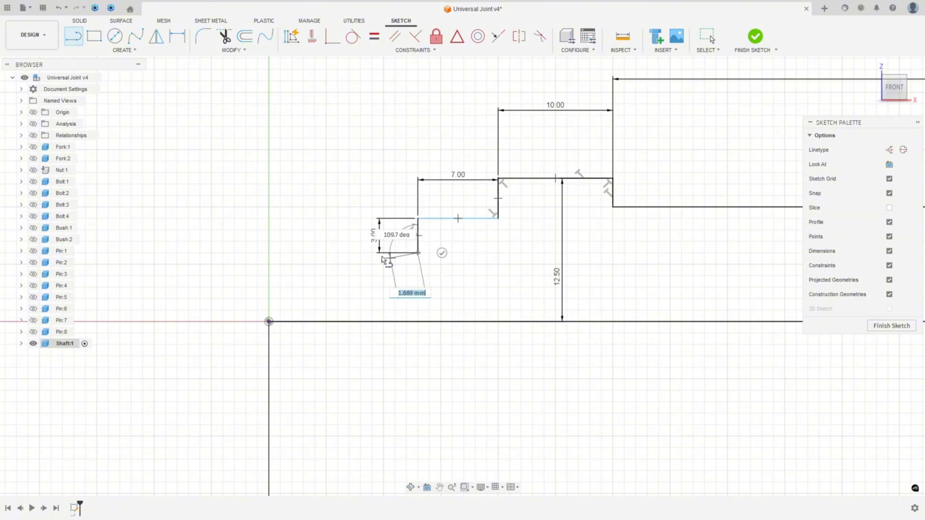
{"action": "type", "text": "6"}
{"action": "key", "text": "Return"}
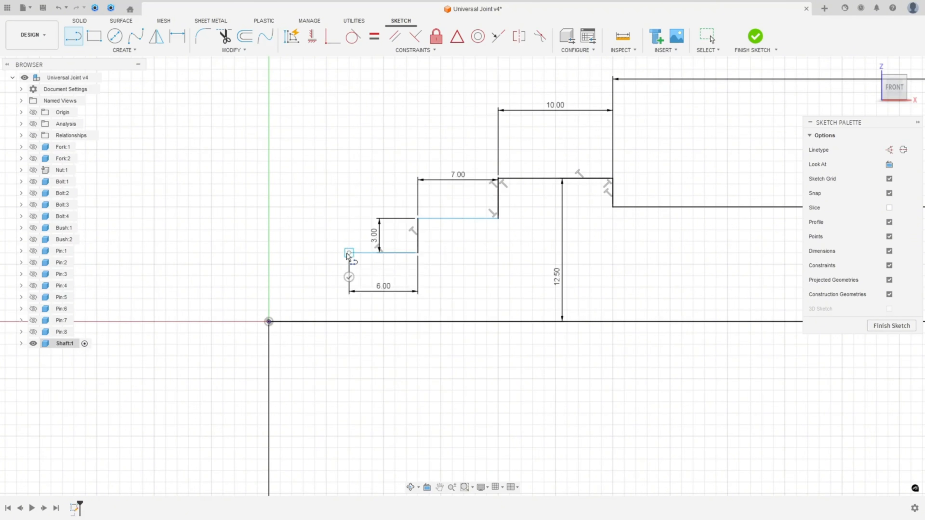
Step: Close the profile with the groove's second wall, a horizontal line to the vertical axis and a line to the origin
{"action": "left_click", "coordinate": [349, 219]}
{"action": "left_click", "coordinate": [269, 219]}
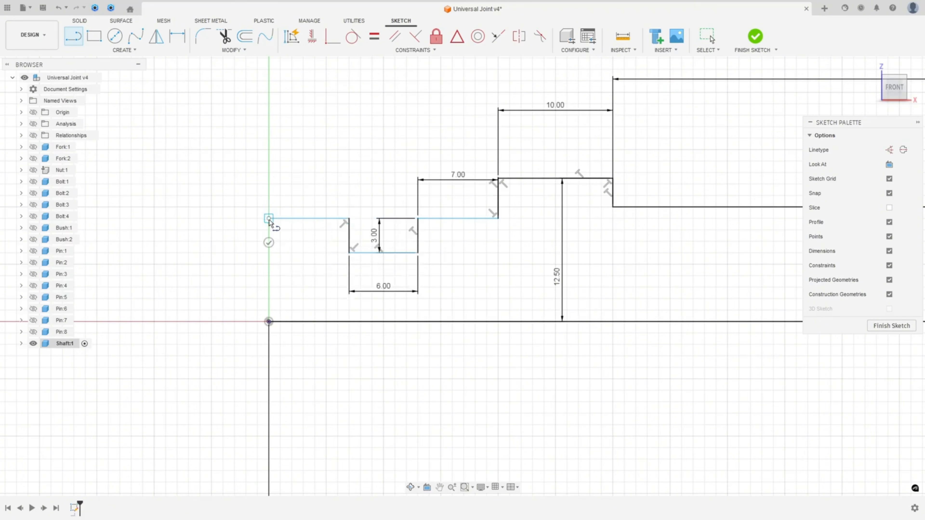
{"action": "left_click", "coordinate": [269, 321]}
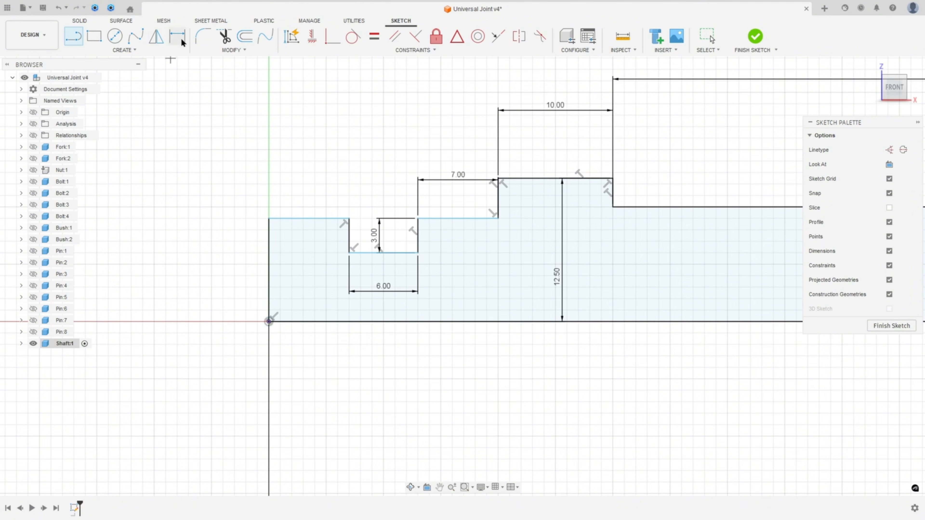
Step: Try to make the horizontal lines on both sides of the groove equal in length
{"action": "left_click", "coordinate": [374, 37]}
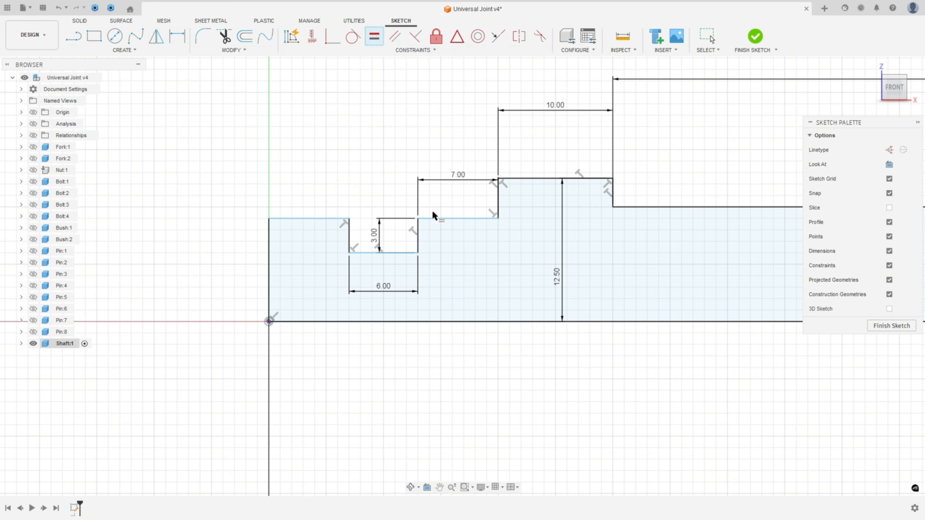
{"action": "left_click", "coordinate": [441, 219]}
{"action": "left_click", "coordinate": [329, 219]}
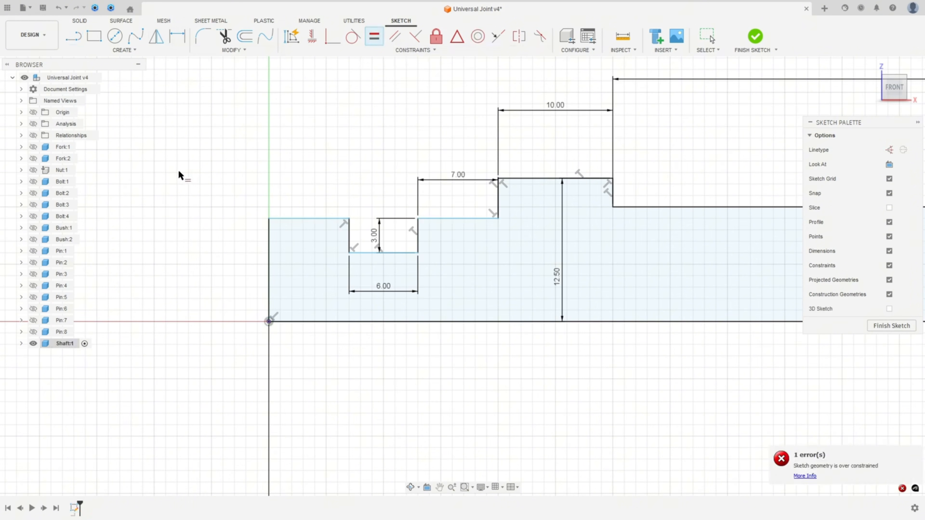
Step: Dimension the end section's upper line 9.5 mm from the shaft axis
{"action": "left_click", "coordinate": [177, 36]}
{"action": "left_click", "coordinate": [315, 219]}
{"action": "left_click", "coordinate": [310, 322]}
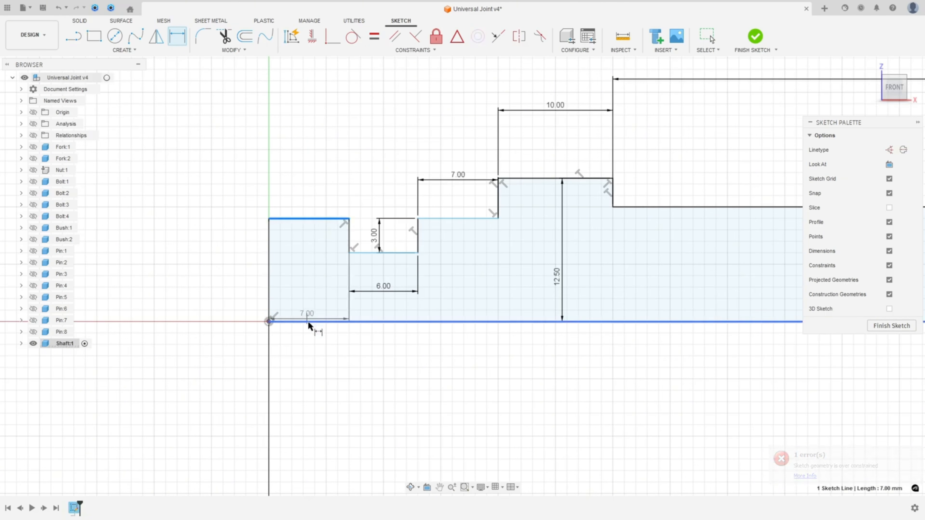
{"action": "left_click", "coordinate": [231, 273]}
{"action": "type", "text": "10/2"}
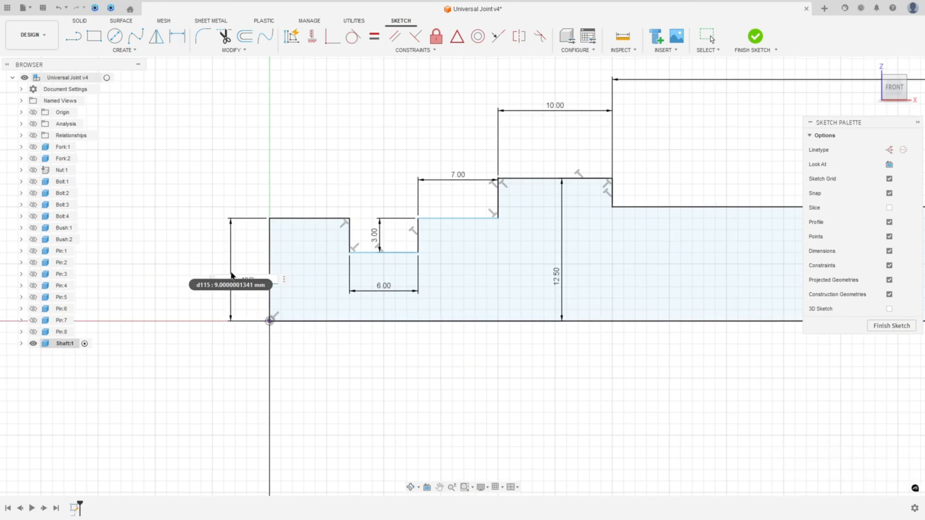
{"action": "key", "text": "Return"}
{"action": "scroll", "coordinate": [231, 273], "scroll_direction": "down", "scroll_amount": 2}
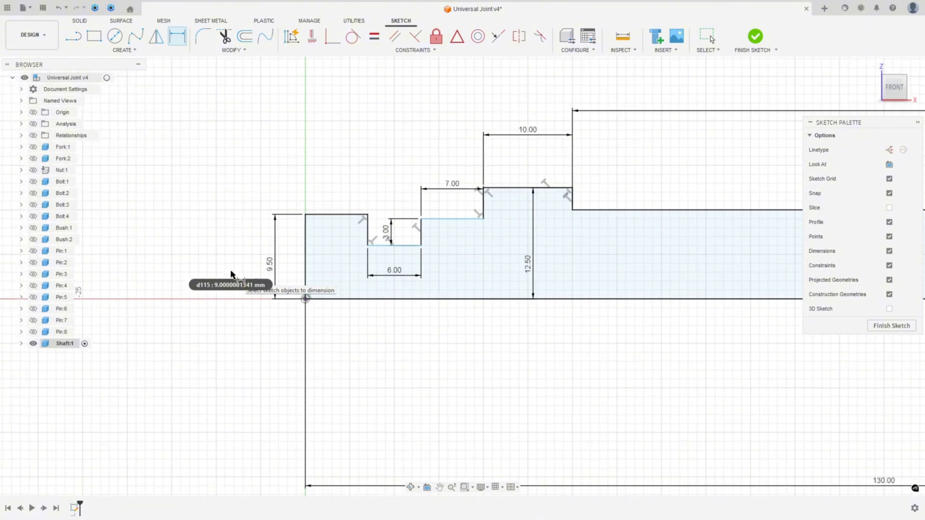
Step: Align the groove's two upper corners horizontally with a Horizontal/Vertical constraint
{"action": "left_click", "coordinate": [312, 36]}
{"action": "left_click", "coordinate": [455, 235]}
{"action": "left_click", "coordinate": [396, 229]}
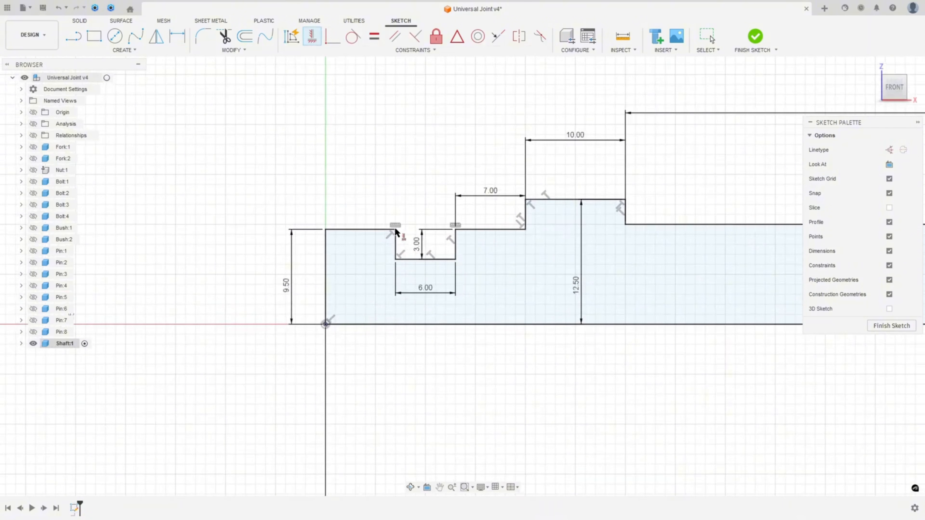
{"action": "scroll", "coordinate": [317, 304], "scroll_direction": "down", "scroll_amount": 1}
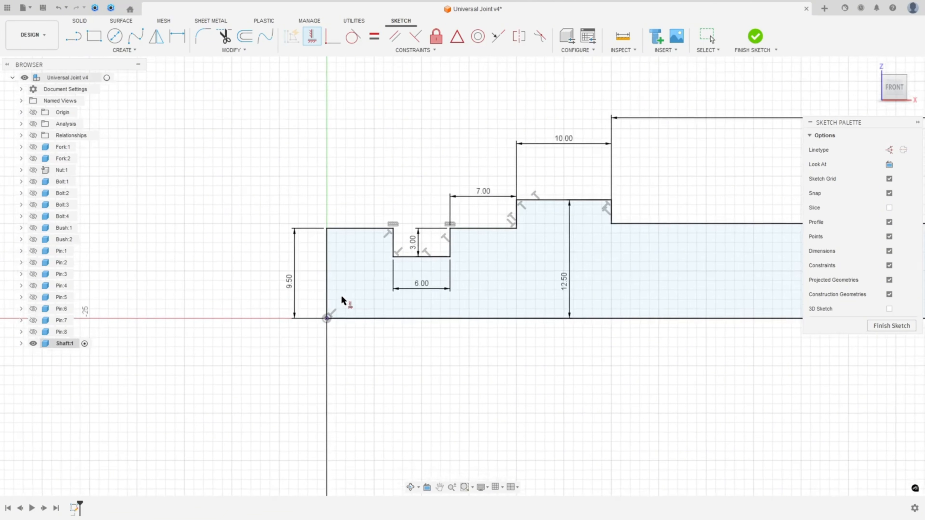
{"action": "key", "text": "Escape"}
Step: Move the groove's 6 mm width dimension above the profile and finish the sketch
{"action": "left_click_drag", "start_coordinate": [409, 291], "coordinate": [408, 206]}
{"action": "scroll", "coordinate": [446, 241], "scroll_direction": "down", "scroll_amount": 5}
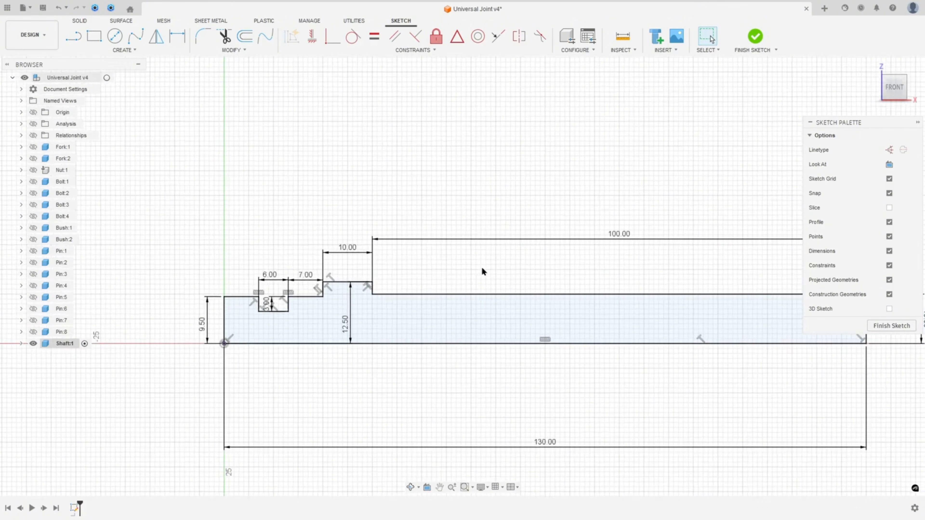
{"action": "left_click", "coordinate": [754, 38]}
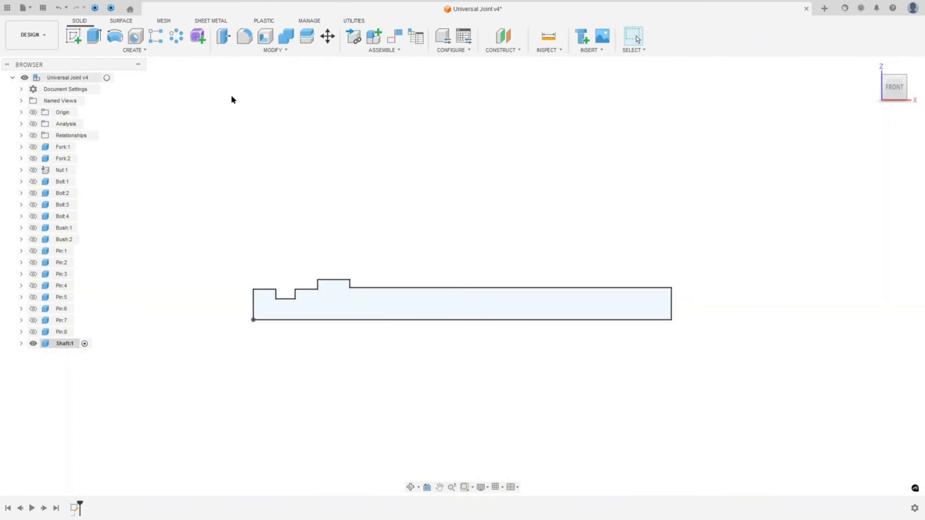
Step: Revolve the shaft profile 360 degrees about its long base line as a new body
{"action": "left_click", "coordinate": [122, 40]}
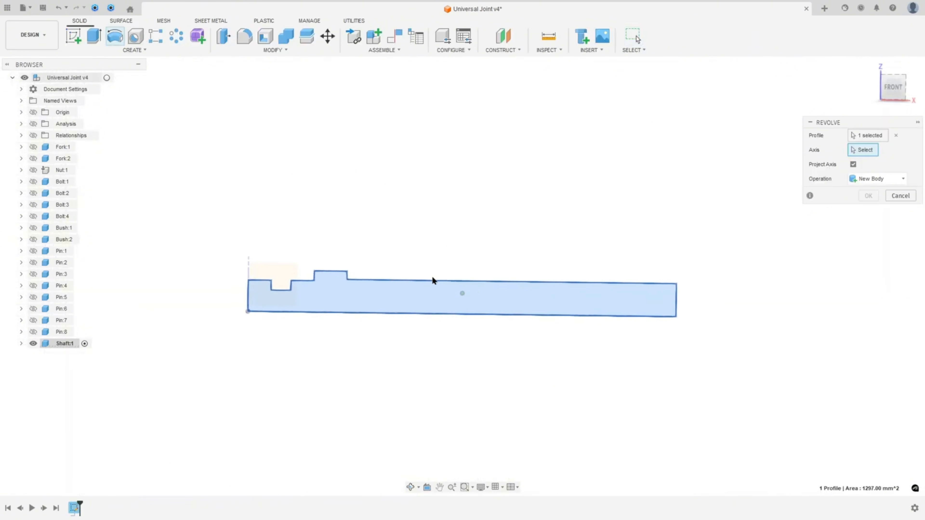
{"action": "left_click", "coordinate": [412, 314]}
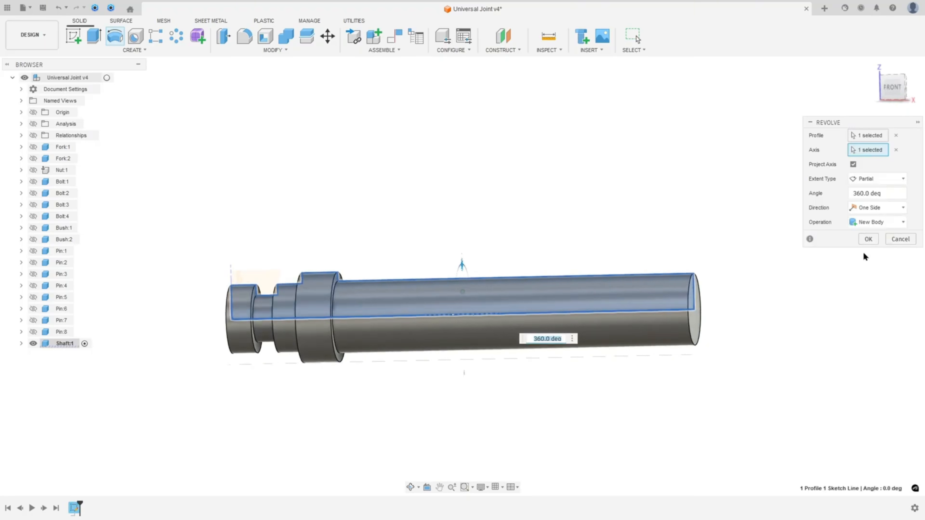
{"action": "left_click", "coordinate": [868, 243]}
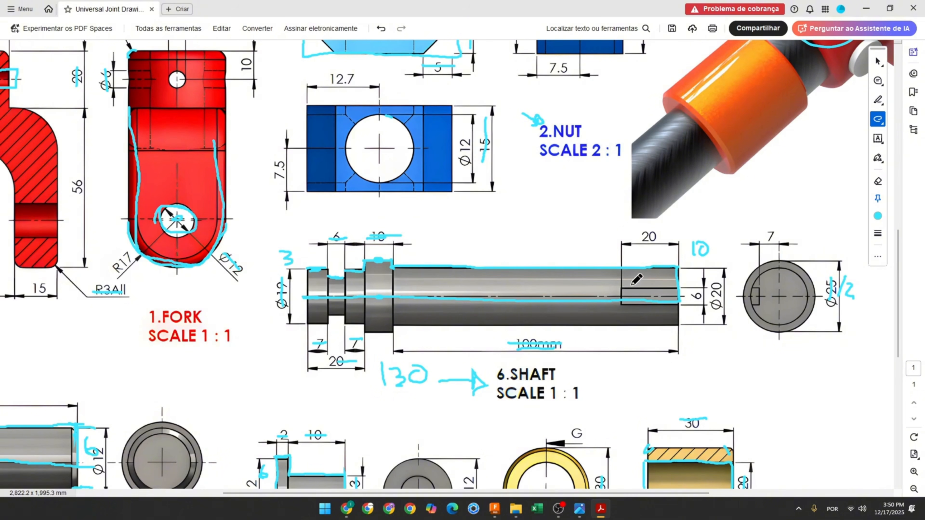
Step: Switch to the drawing in Acrobat and undo the latest pen marks
{"action": "key", "text": "ctrl+z"}
{"action": "key", "text": "ctrl+z"}
{"action": "key", "text": "ctrl+z"}
{"action": "key", "text": "ctrl+z"}
{"action": "key", "text": "ctrl+z"}
{"action": "key", "text": "ctrl+z"}
{"action": "key", "text": "ctrl+z"}
{"action": "key", "text": "ctrl+z"}
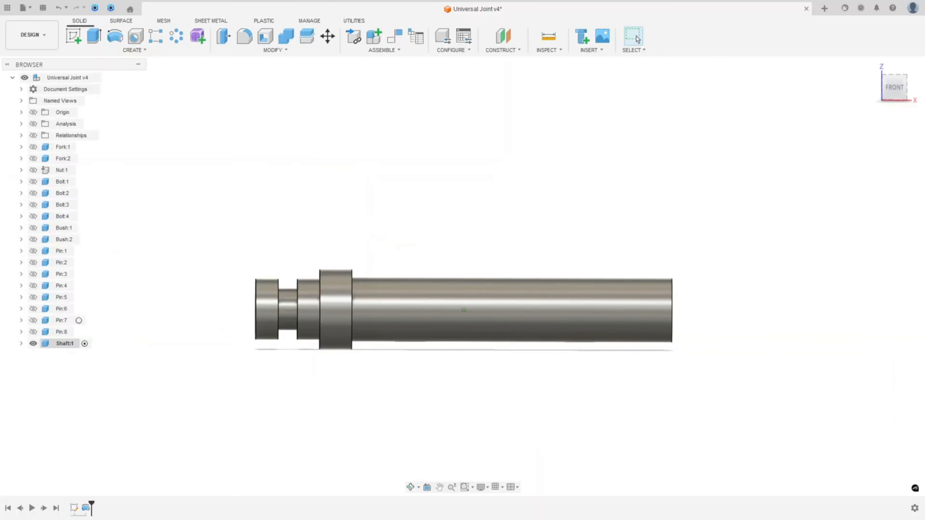
Step: In a new sketch on the XY plane in Fusion, project the shaft body's outline, and hide Body1
{"action": "left_click", "coordinate": [76, 36]}
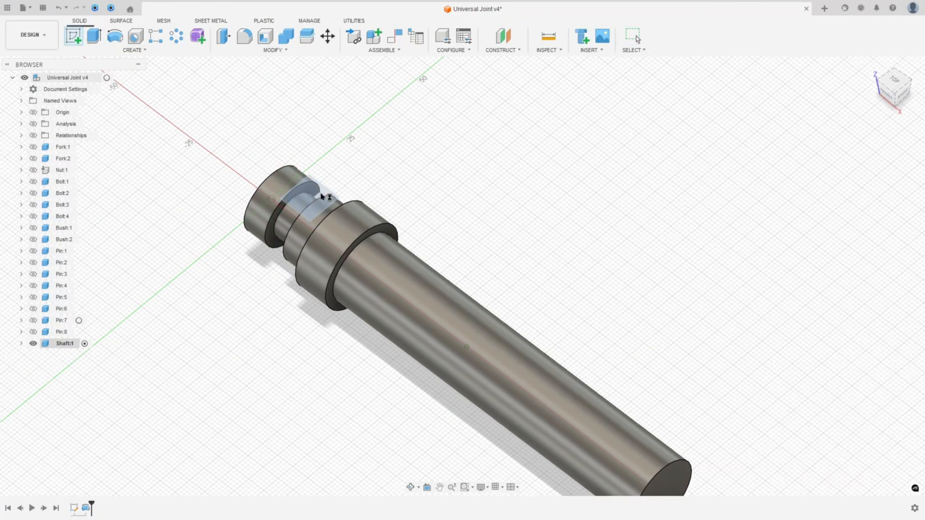
{"action": "left_click", "coordinate": [320, 193]}
{"action": "left_click", "coordinate": [120, 50]}
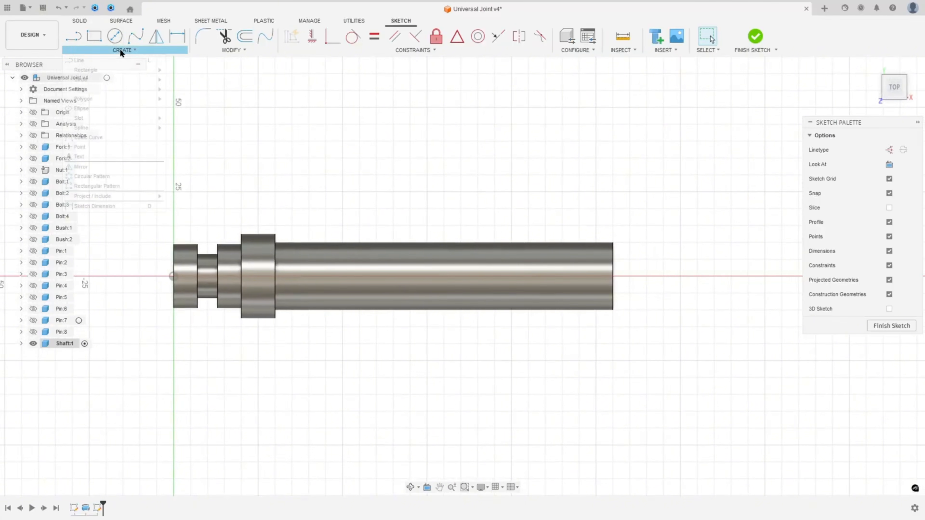
{"action": "mouse_move", "coordinate": [101, 196]}
{"action": "left_click", "coordinate": [178, 198]}
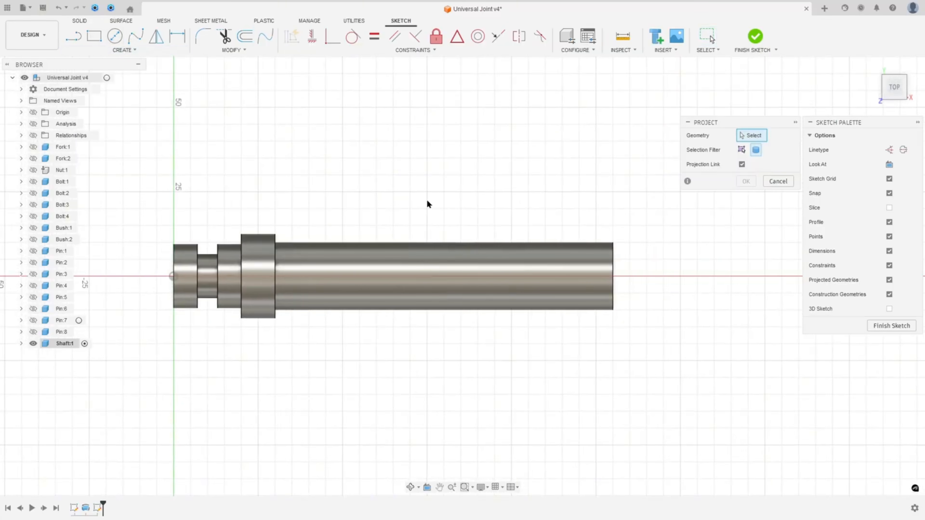
{"action": "left_click", "coordinate": [545, 270]}
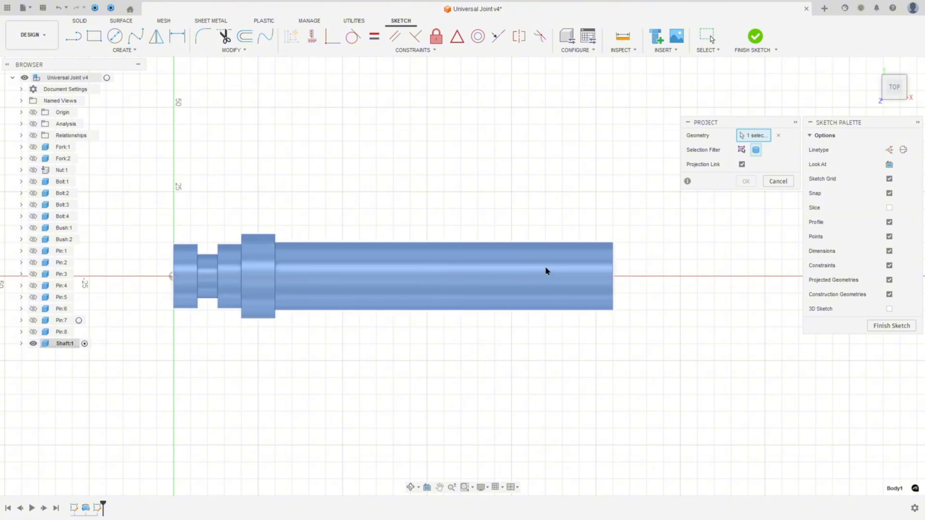
{"action": "left_click", "coordinate": [748, 182]}
{"action": "scroll", "coordinate": [393, 190], "scroll_direction": "up", "scroll_amount": 2}
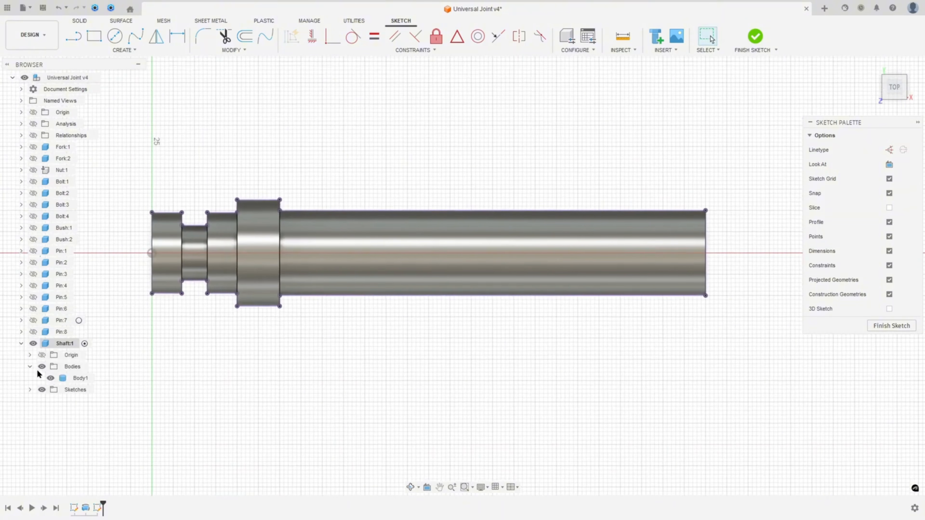
{"action": "left_click", "coordinate": [51, 377]}
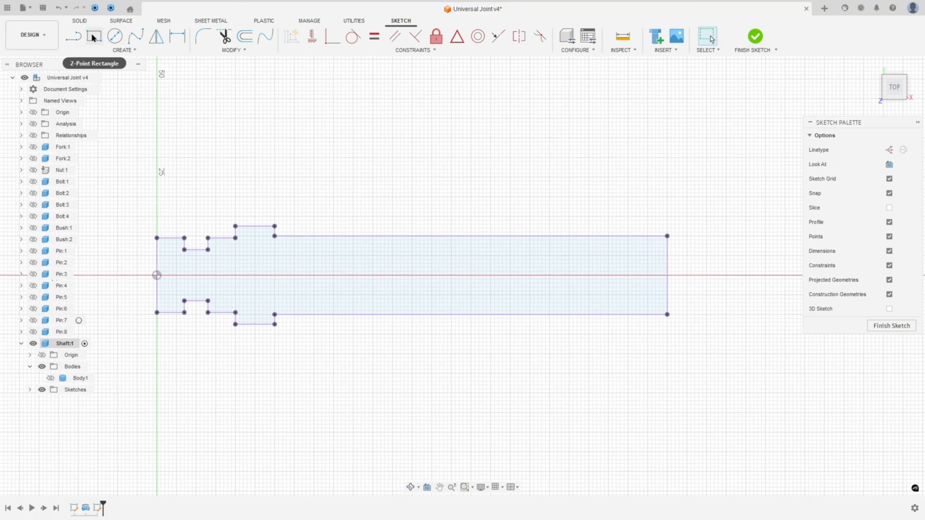
Step: Draw a 20 by 6 mm rectangle extending inward from the plain end edge of the projected shaft outline
{"action": "left_click", "coordinate": [94, 37]}
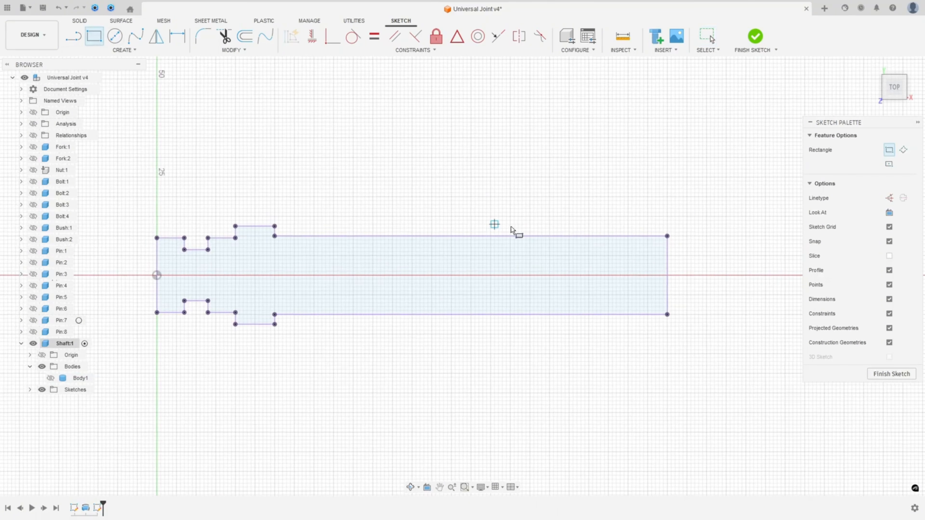
{"action": "left_click", "coordinate": [666, 260]}
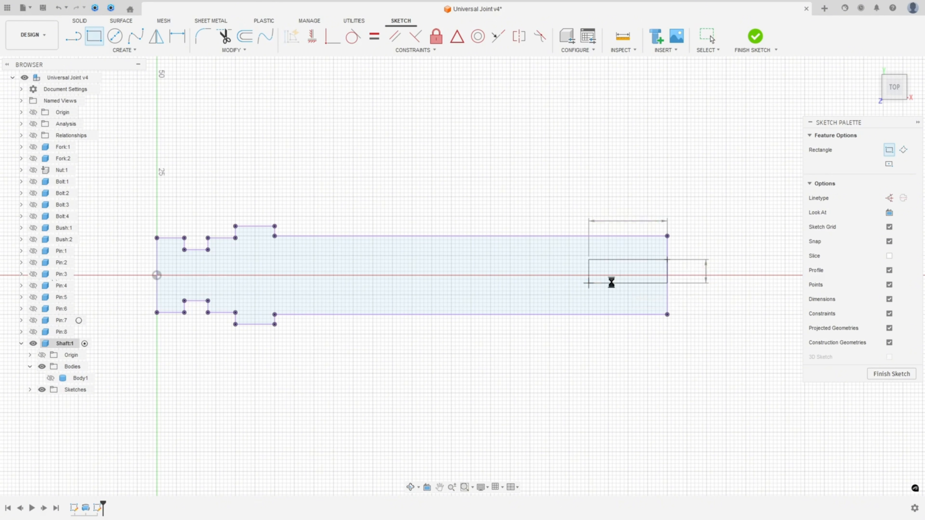
{"action": "scroll", "coordinate": [618, 255], "scroll_direction": "up", "scroll_amount": 3}
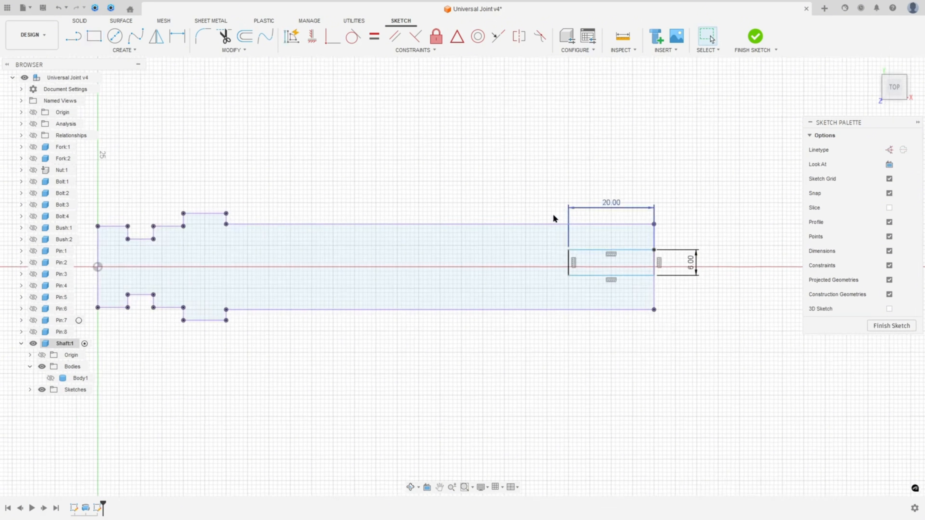
Step: Centre the rectangle on the shaft's end edge with a midpoint constraint and finish the sketch
{"action": "left_click", "coordinate": [456, 36]}
{"action": "left_click", "coordinate": [662, 232]}
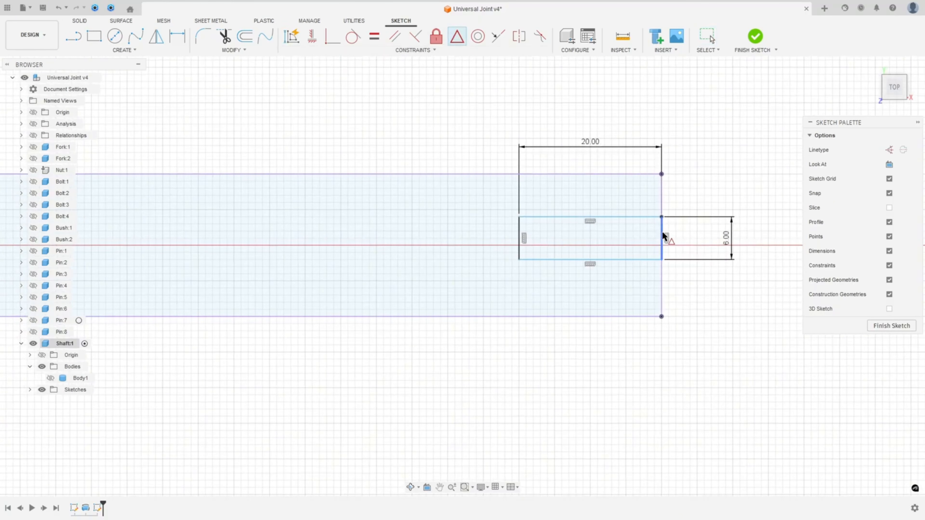
{"action": "left_click", "coordinate": [661, 201]}
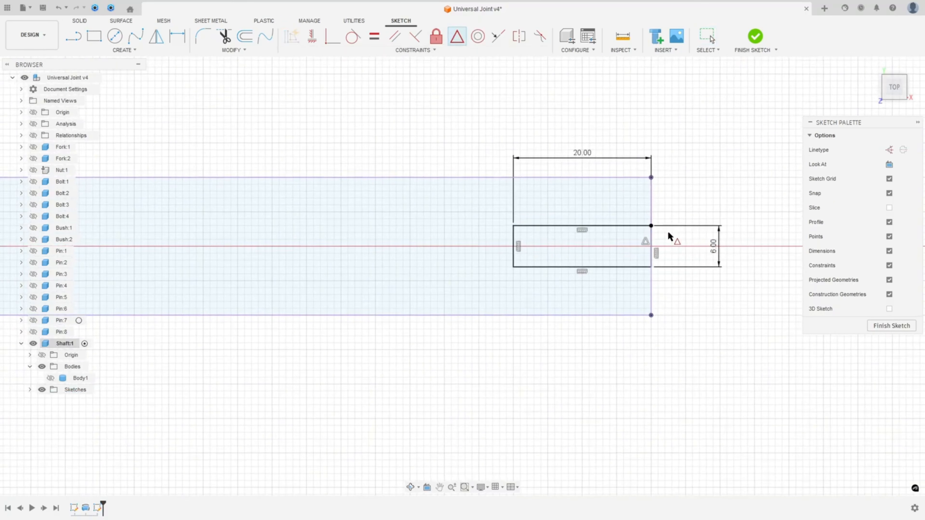
{"action": "left_click", "coordinate": [737, 49]}
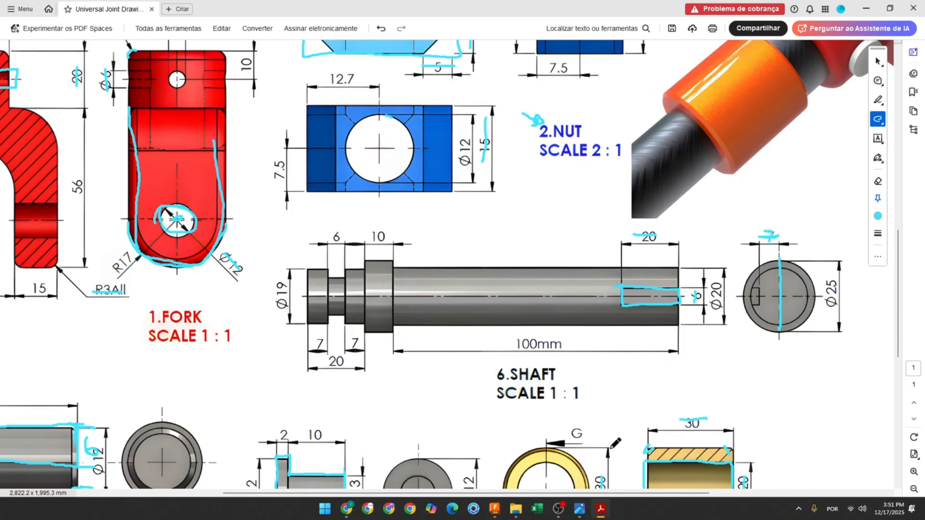
Step: Return to Fusion, show Body1, and extrude-cut the rectangle through all from a 7 mm offset start to form the shaft's keyway
{"action": "left_click", "coordinate": [494, 509]}
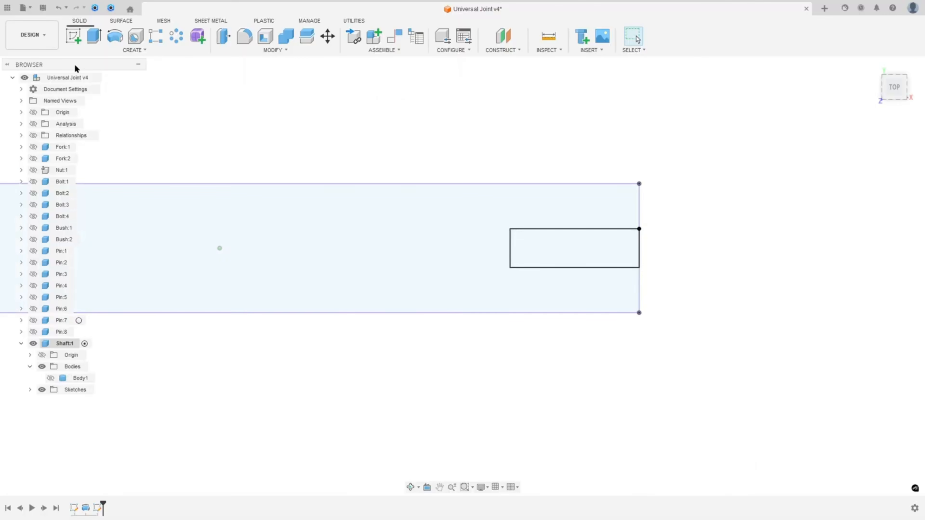
{"action": "left_click", "coordinate": [94, 36]}
{"action": "left_click", "coordinate": [572, 253]}
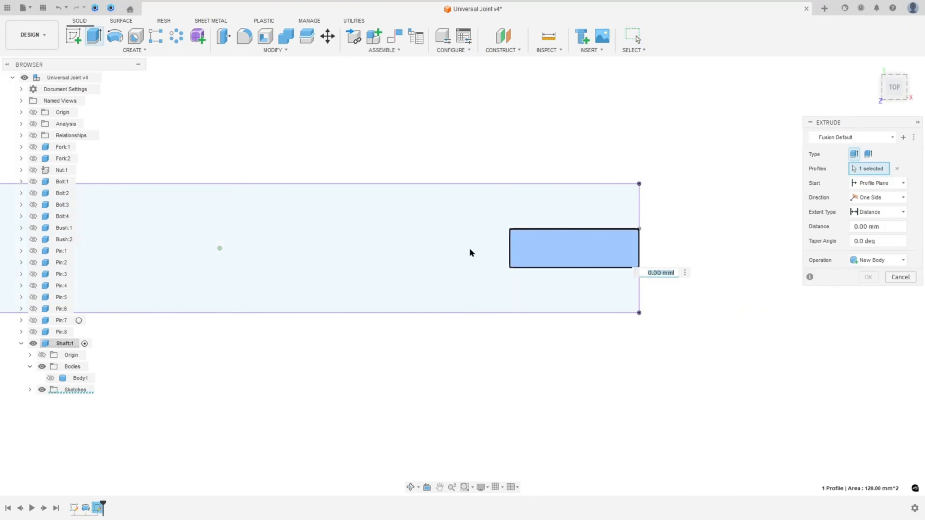
{"action": "left_click", "coordinate": [50, 378]}
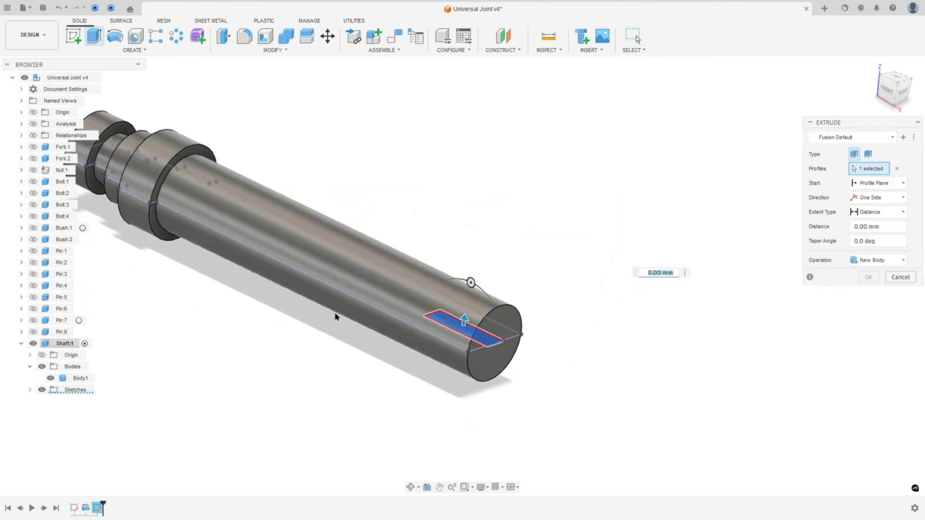
{"action": "left_click", "coordinate": [868, 183]}
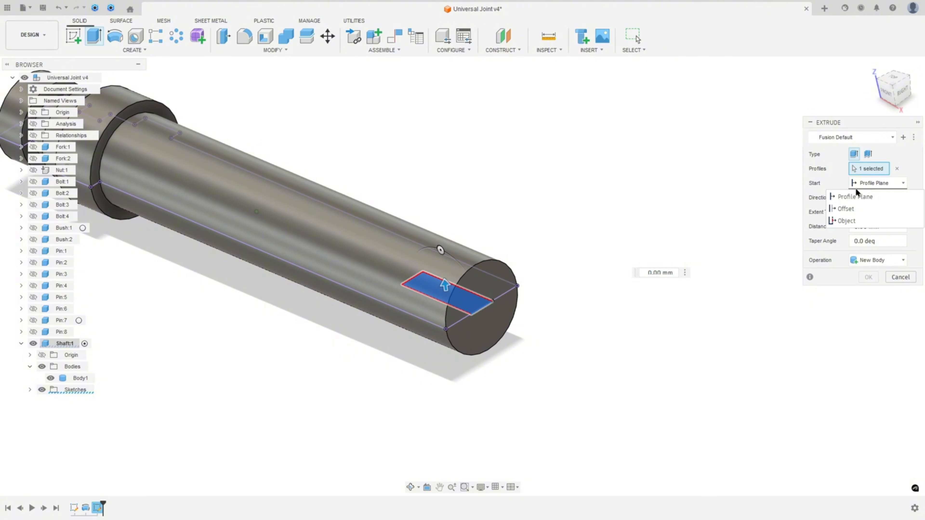
{"action": "left_click", "coordinate": [851, 208]}
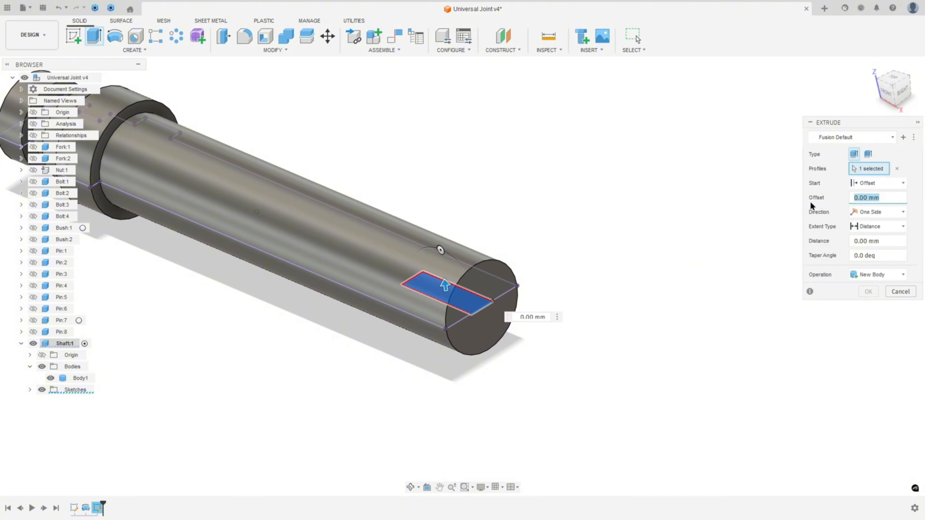
{"action": "type", "text": "7"}
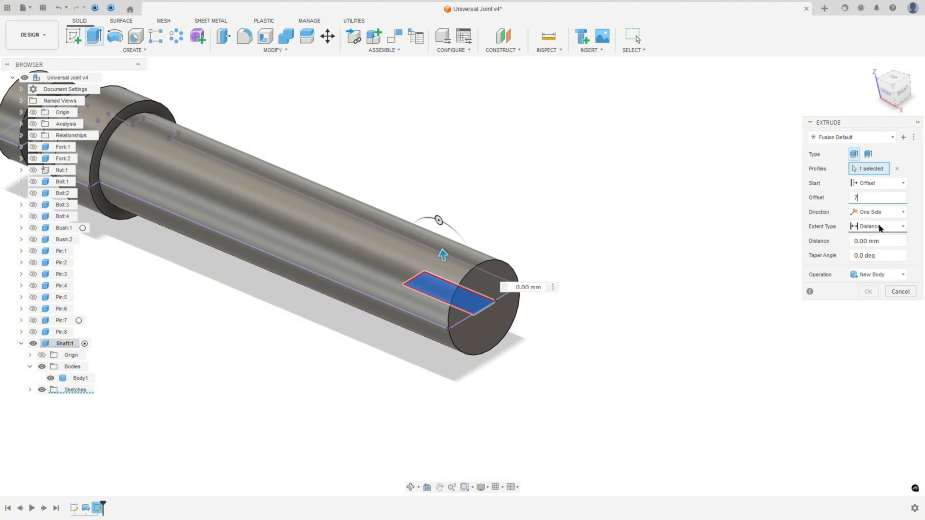
{"action": "left_click", "coordinate": [878, 227]}
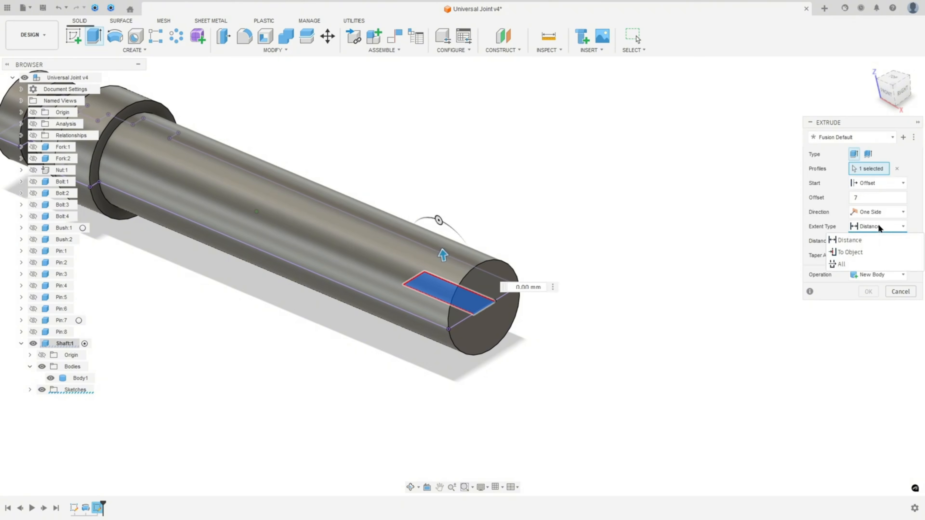
{"action": "left_click", "coordinate": [841, 264]}
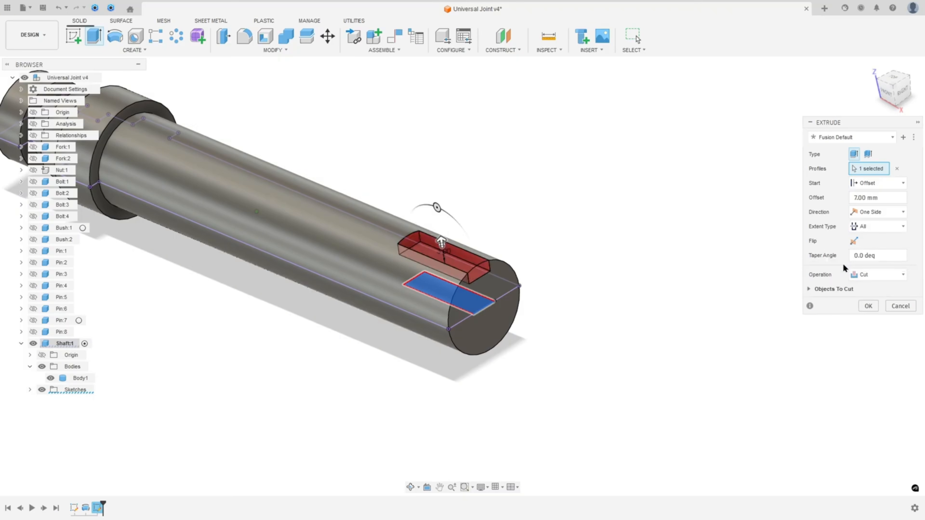
{"action": "left_click", "coordinate": [869, 306]}
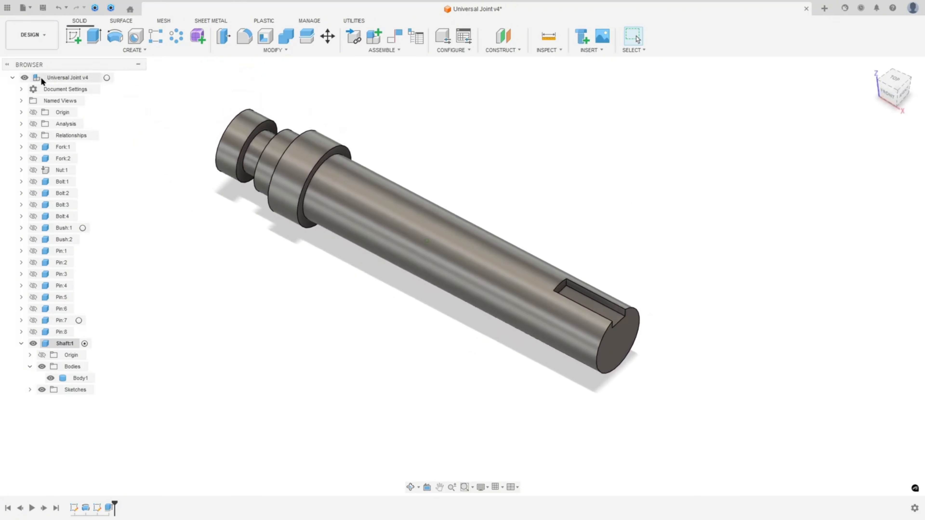
Step: Activate the top-level Universal Joint assembly and show all hidden components from Fork:1 through Pin:8
{"action": "left_click", "coordinate": [106, 78]}
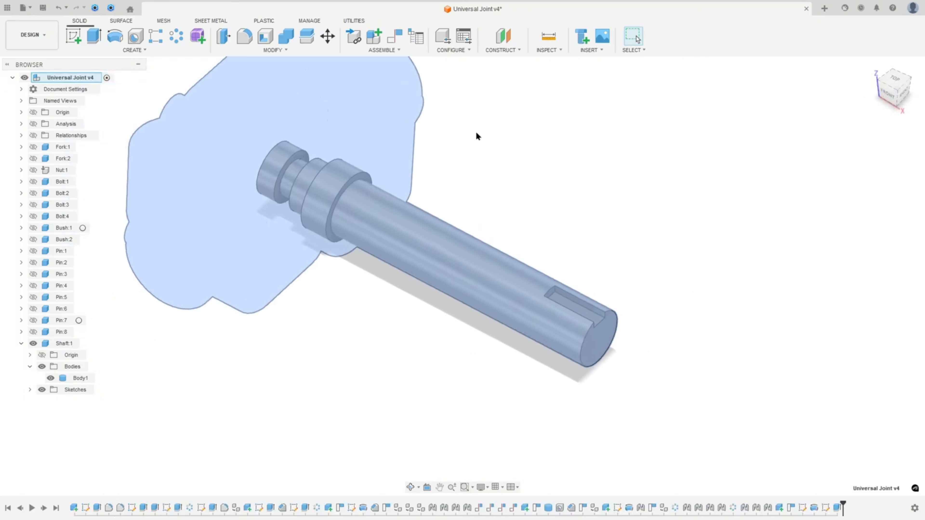
{"action": "left_click", "coordinate": [59, 147]}
{"action": "left_click", "coordinate": [62, 333], "text": "shift"}
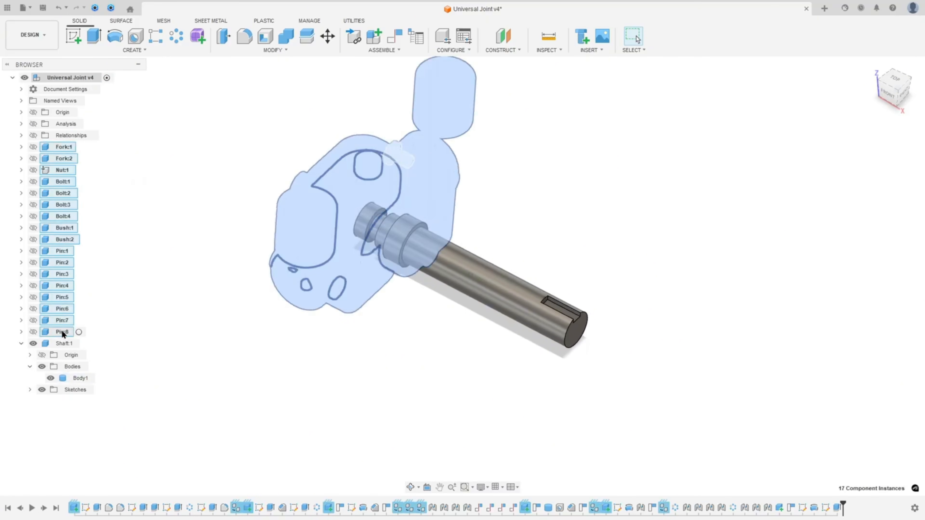
{"action": "key", "text": "v"}
{"action": "left_click", "coordinate": [238, 348]}
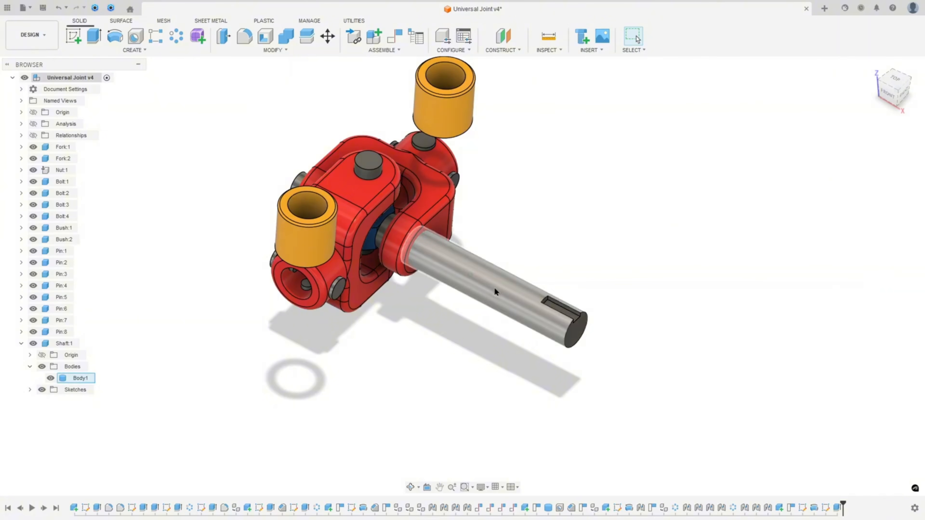
Step: Move the shaft out of the fork assembly to a clear spot in front of it
{"action": "left_click_drag", "start_coordinate": [504, 304], "coordinate": [310, 365]}
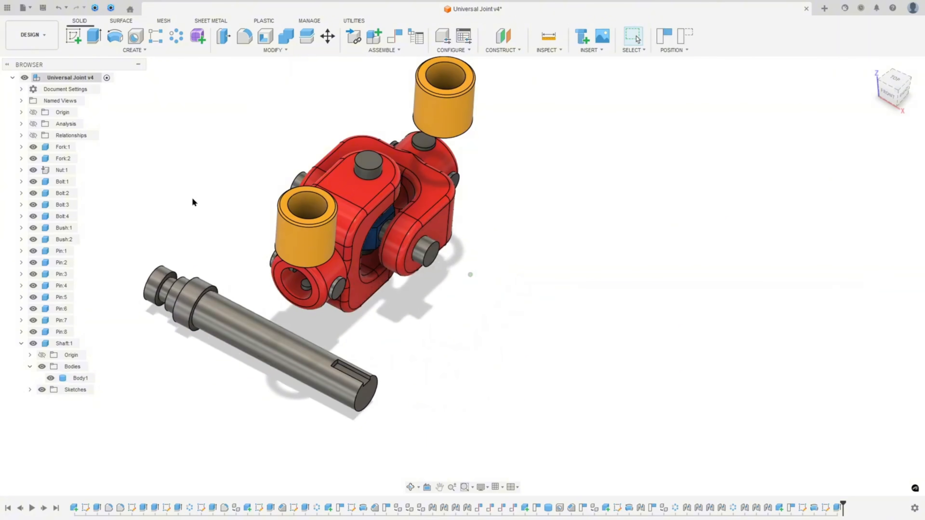
{"action": "middle_click_drag", "start_coordinate": [195, 197], "coordinate": [248, 201], "text": "shift"}
{"action": "scroll", "coordinate": [209, 194], "scroll_direction": "up", "scroll_amount": 2}
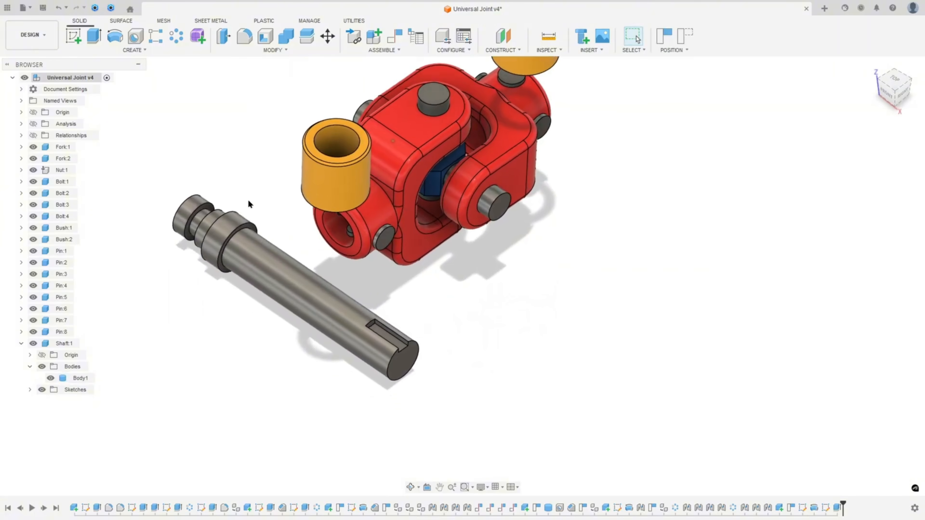
{"action": "scroll", "coordinate": [270, 263], "scroll_direction": "up", "scroll_amount": 3}
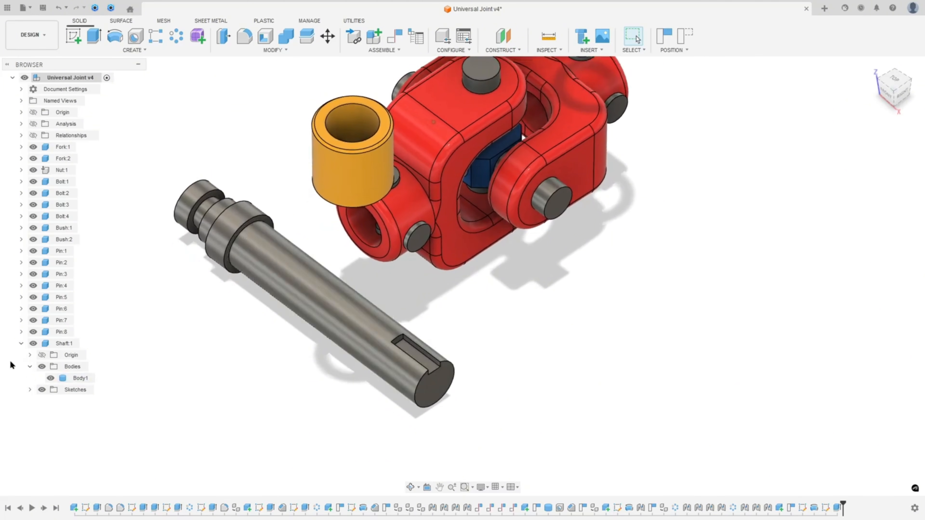
Step: Copy and paste the Shaft:1 component, capturing the moved positions, and place the copy at a Y distance of -45 mm
{"action": "left_click", "coordinate": [20, 345]}
{"action": "left_click", "coordinate": [67, 345]}
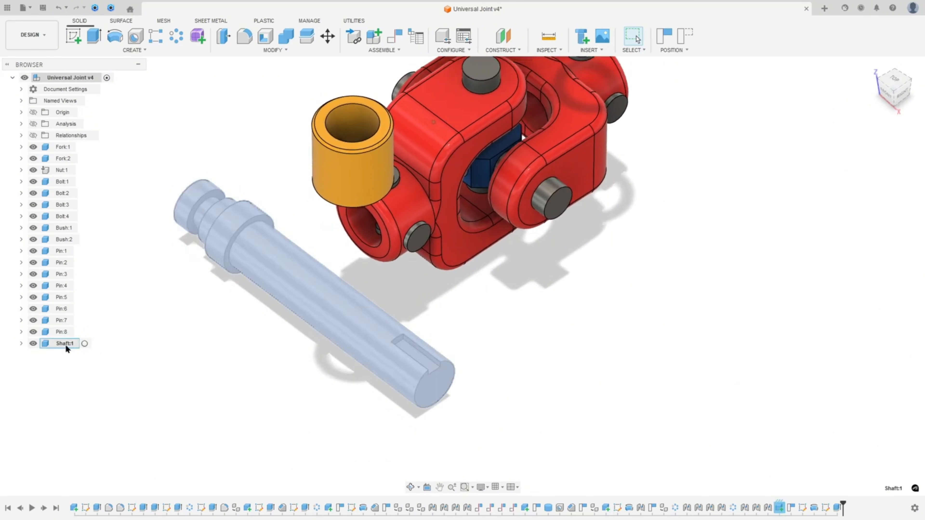
{"action": "right_click", "coordinate": [66, 344]}
{"action": "left_click", "coordinate": [93, 241]}
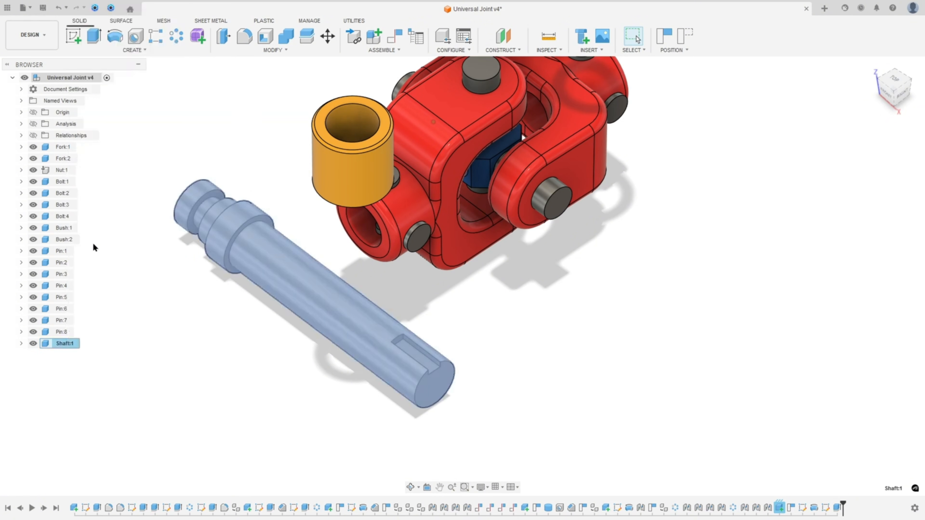
{"action": "key", "text": "ctrl+v"}
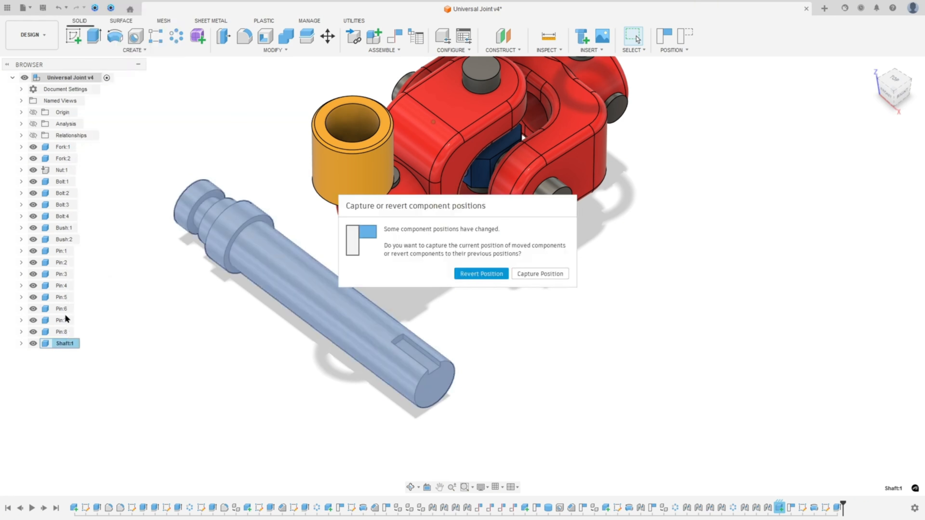
{"action": "left_click", "coordinate": [534, 275]}
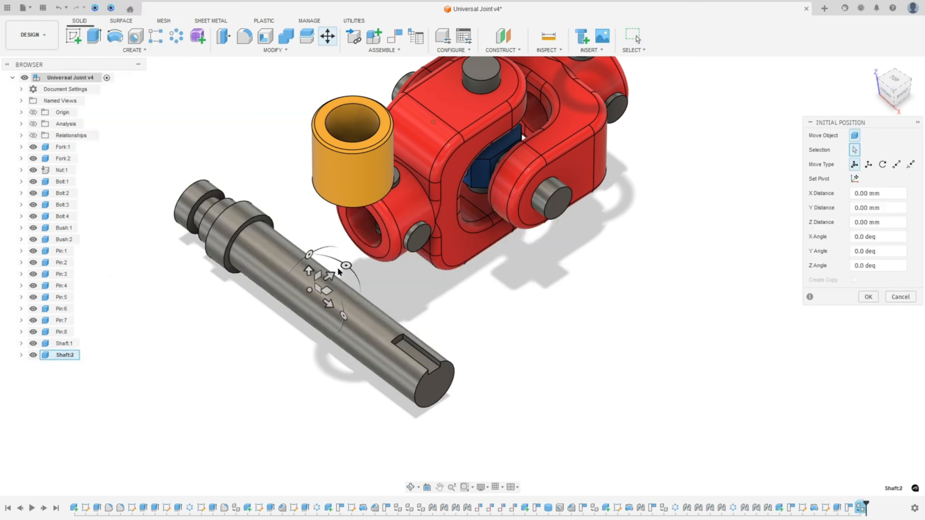
{"action": "left_click_drag", "start_coordinate": [330, 276], "coordinate": [241, 336]}
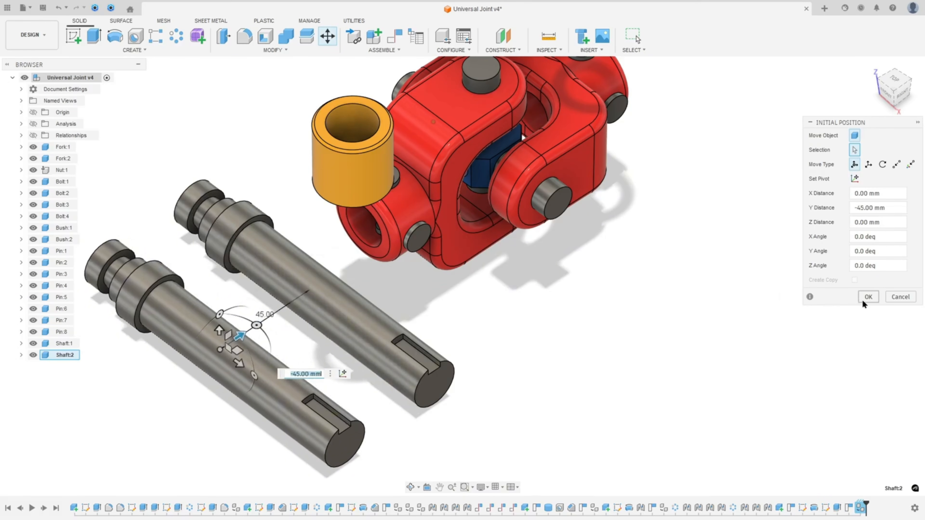
{"action": "left_click", "coordinate": [868, 296]}
Step: Joint Shaft:1 to Fork:1 by the circular edge at the shaft collar's shoulder and the fork's bore edge, with a 180-degree angle
{"action": "middle_click_drag", "start_coordinate": [722, 316], "coordinate": [331, 81], "text": "shift"}
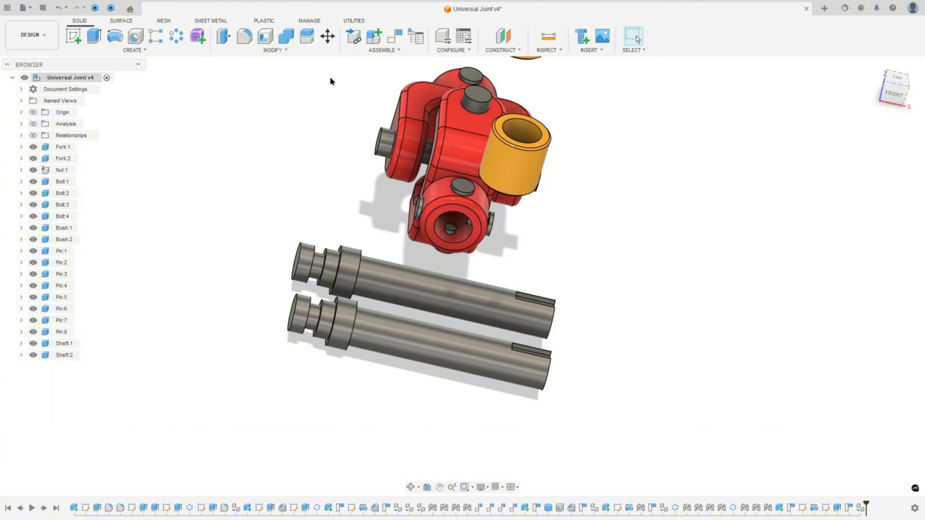
{"action": "left_click", "coordinate": [381, 49]}
{"action": "left_click", "coordinate": [366, 102]}
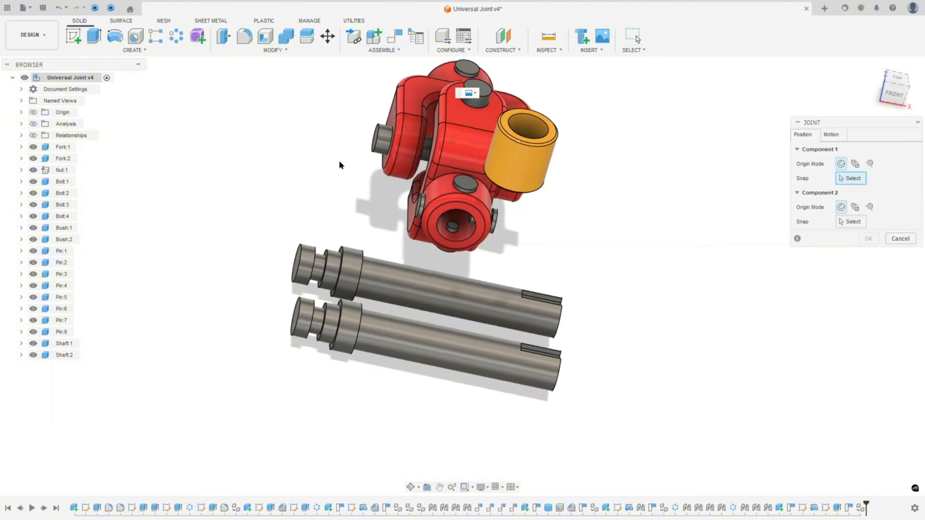
{"action": "middle_click_drag", "start_coordinate": [339, 164], "coordinate": [384, 226], "text": "shift"}
{"action": "scroll", "coordinate": [371, 196], "scroll_direction": "up", "scroll_amount": 4}
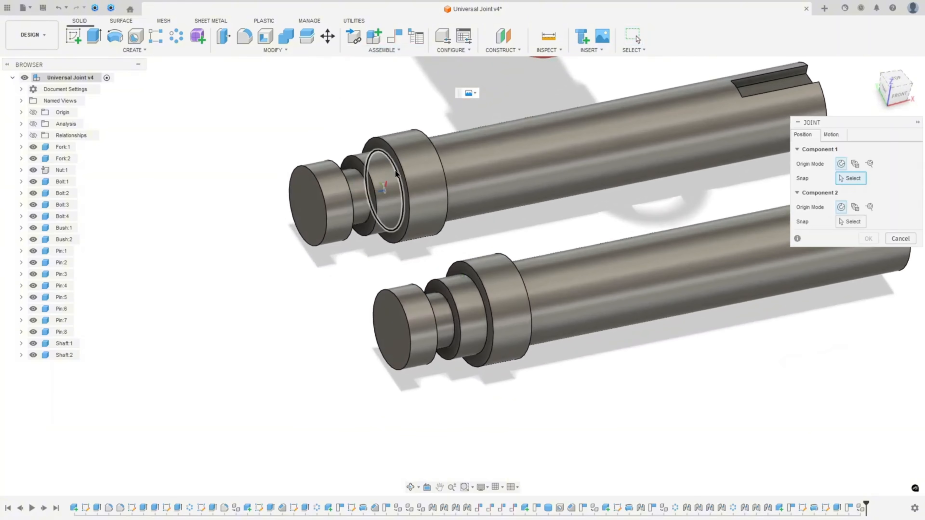
{"action": "left_click", "coordinate": [398, 174]}
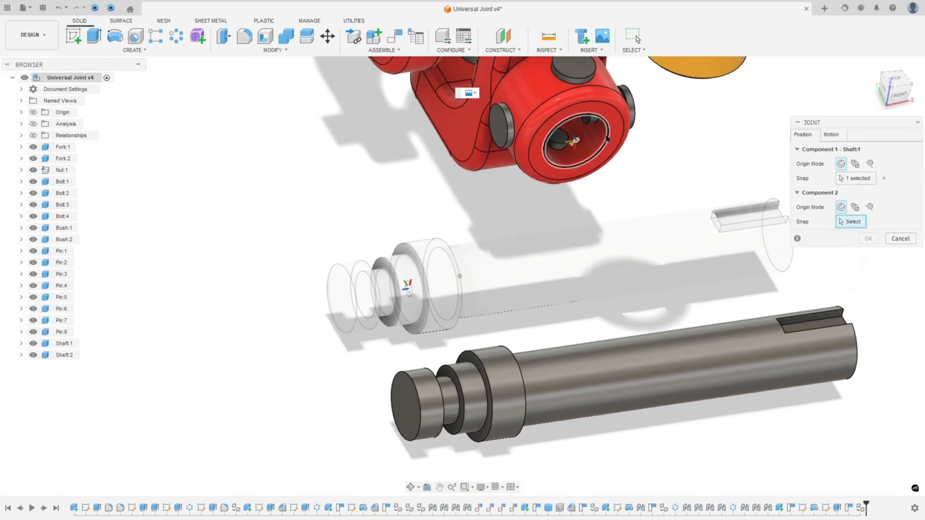
{"action": "left_click", "coordinate": [606, 138]}
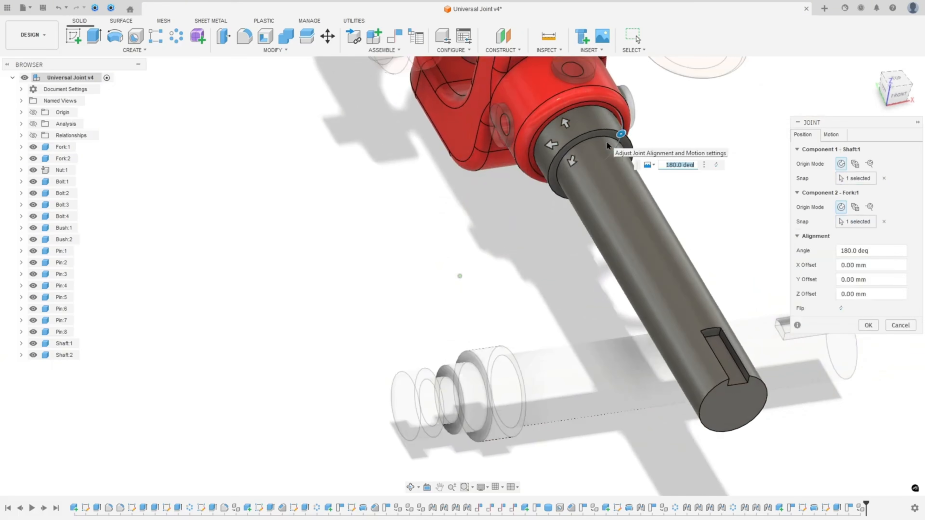
{"action": "left_click", "coordinate": [868, 325]}
Step: Show the Analysis folder and edit Section1, rotating its cut plane to an Angle 1 of -90 degrees to cut lengthwise through the shaft
{"action": "left_click", "coordinate": [34, 124]}
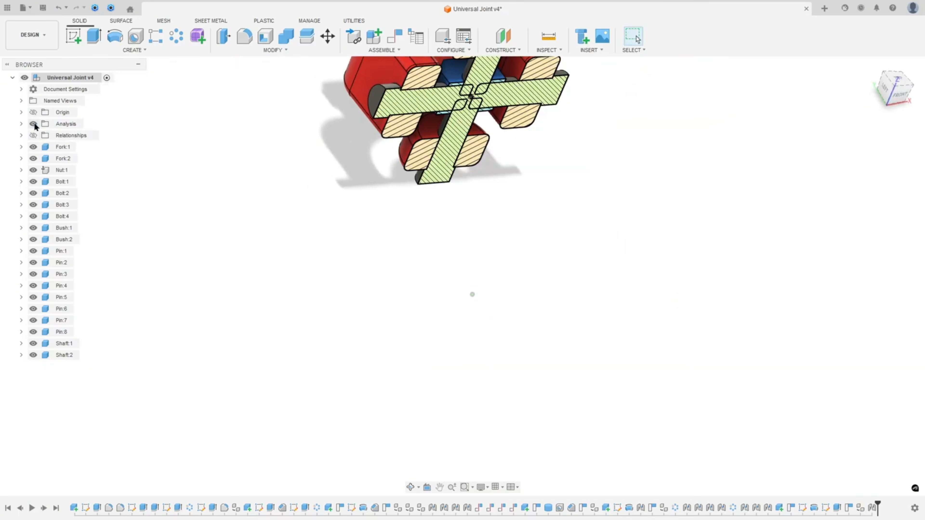
{"action": "left_click", "coordinate": [62, 124]}
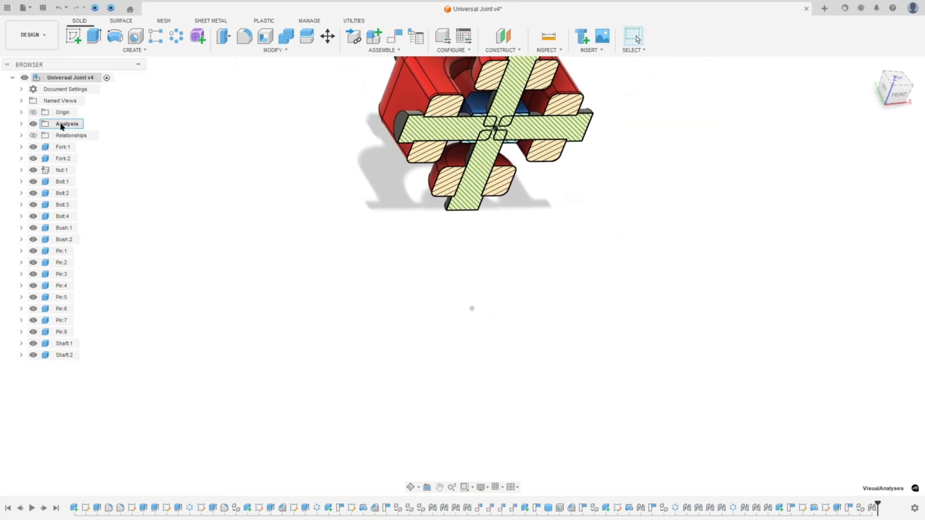
{"action": "left_click", "coordinate": [21, 123]}
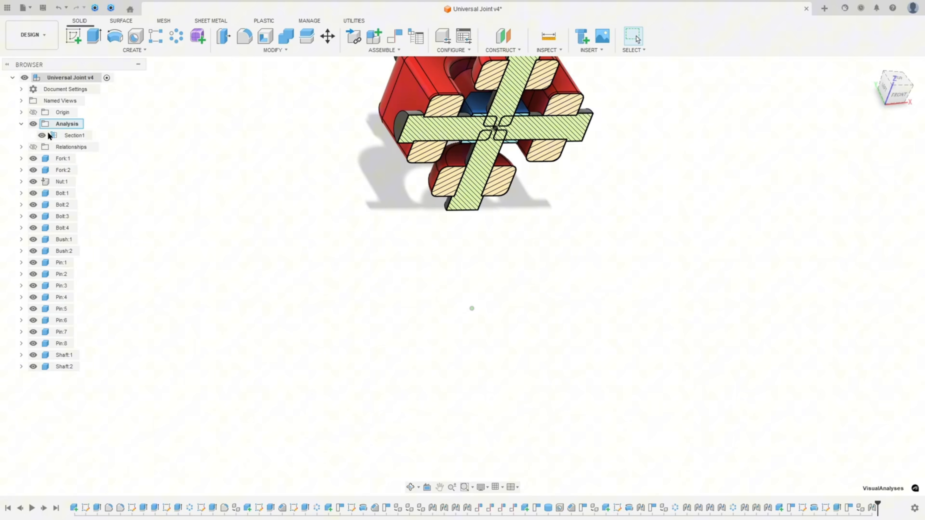
{"action": "double_click", "coordinate": [69, 136]}
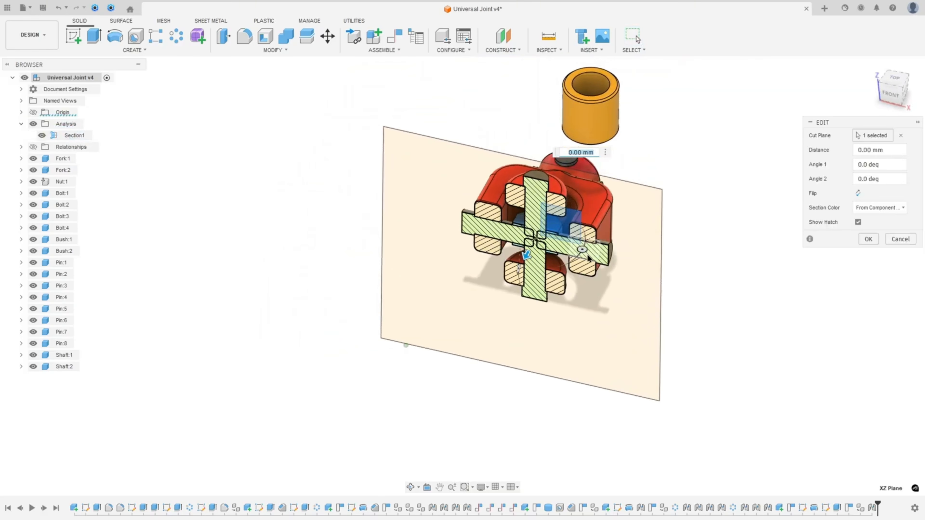
{"action": "left_click_drag", "start_coordinate": [583, 249], "coordinate": [560, 215]}
{"action": "middle_click_drag", "start_coordinate": [589, 254], "coordinate": [726, 251], "text": "shift"}
{"action": "scroll", "coordinate": [478, 157], "scroll_direction": "up", "scroll_amount": 5}
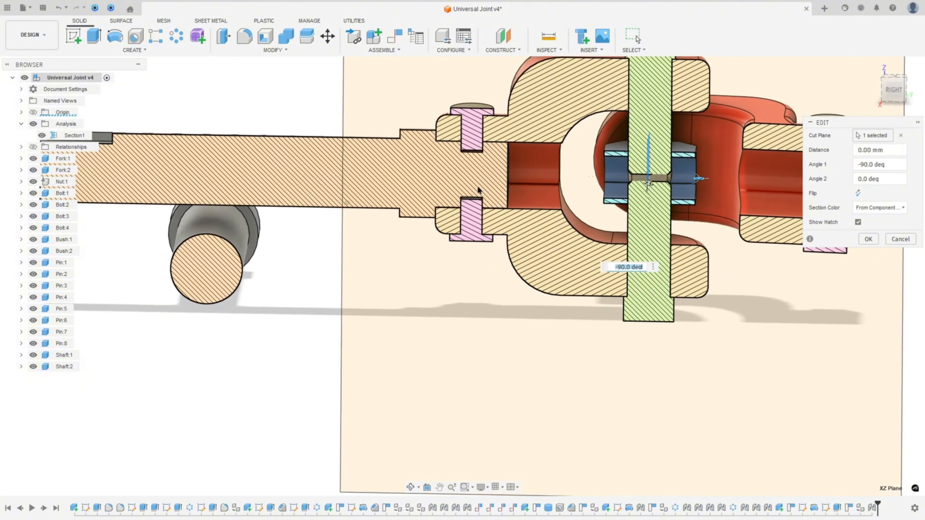
{"action": "scroll", "coordinate": [485, 160], "scroll_direction": "down", "scroll_amount": 2}
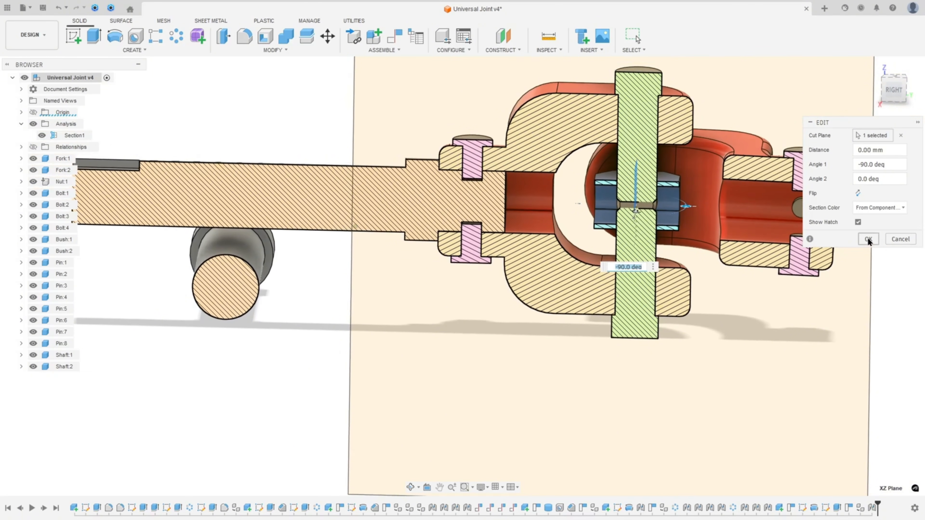
{"action": "left_click", "coordinate": [868, 239]}
{"action": "scroll", "coordinate": [533, 205], "scroll_direction": "down", "scroll_amount": 3}
{"action": "middle_click_drag", "start_coordinate": [603, 239], "coordinate": [40, 131], "text": "shift"}
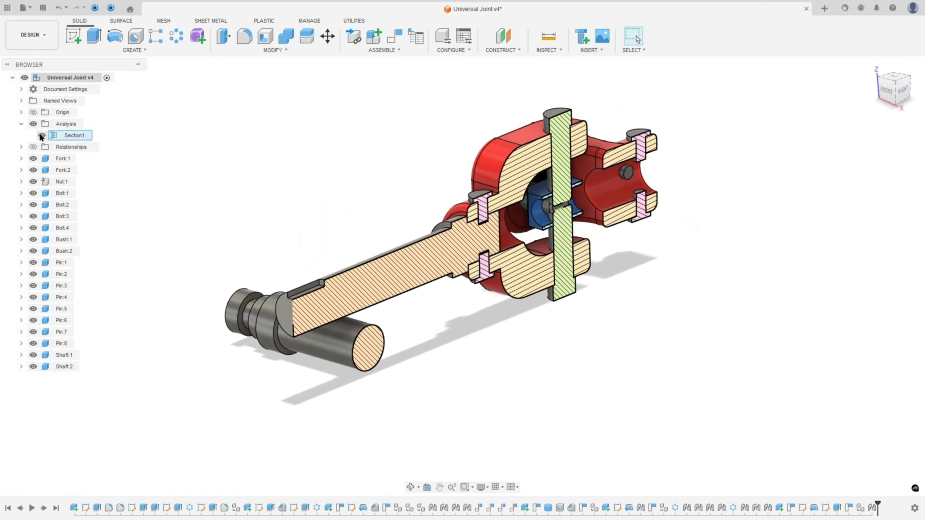
Step: Hide Section1 and joint Shaft:2 to Fork:2 by the collar's shoulder edge and the fork's bore edge, unflipped at a 90-degree angle
{"action": "left_click", "coordinate": [41, 135]}
{"action": "key", "text": "j"}
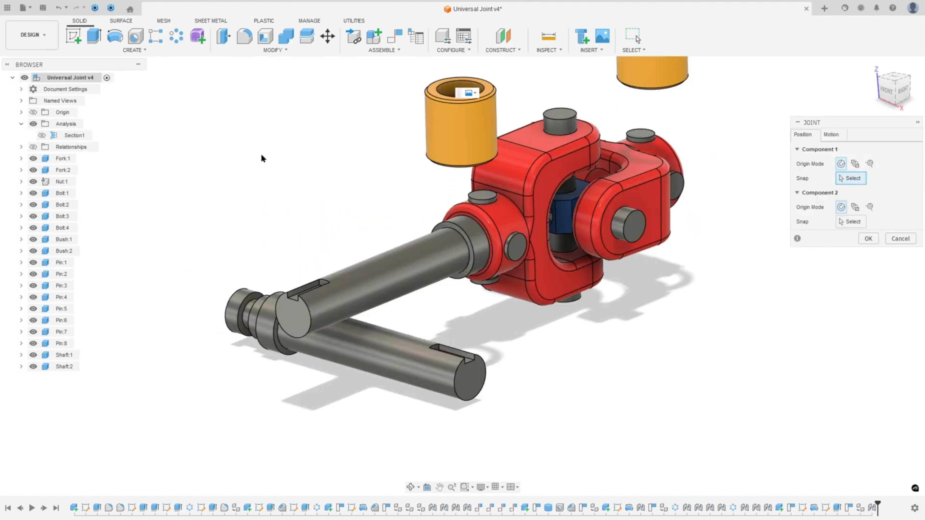
{"action": "middle_click_drag", "start_coordinate": [249, 297], "coordinate": [462, 355], "text": "shift"}
{"action": "scroll", "coordinate": [462, 355], "scroll_direction": "up", "scroll_amount": 4}
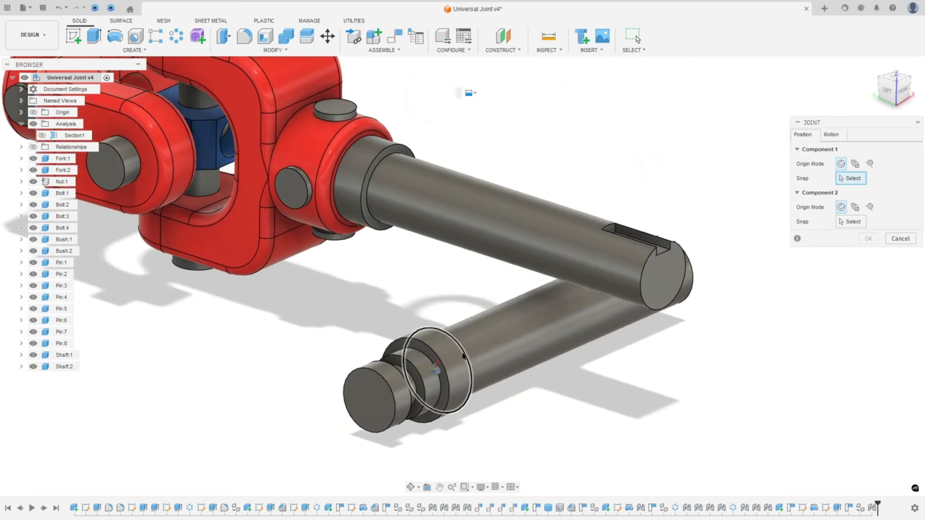
{"action": "left_click", "coordinate": [384, 382]}
{"action": "scroll", "coordinate": [384, 381], "scroll_direction": "down", "scroll_amount": 4}
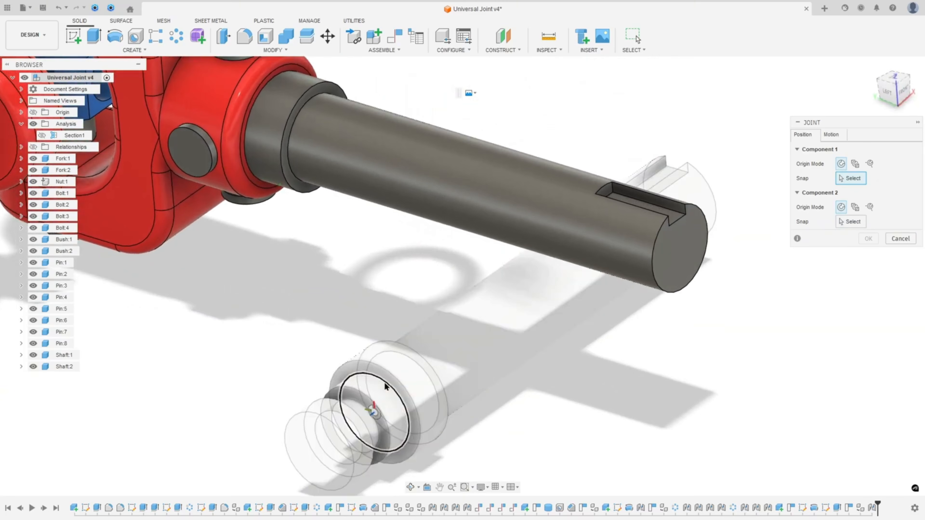
{"action": "middle_click_drag", "start_coordinate": [341, 296], "coordinate": [297, 317], "text": "shift"}
{"action": "left_click", "coordinate": [297, 316]}
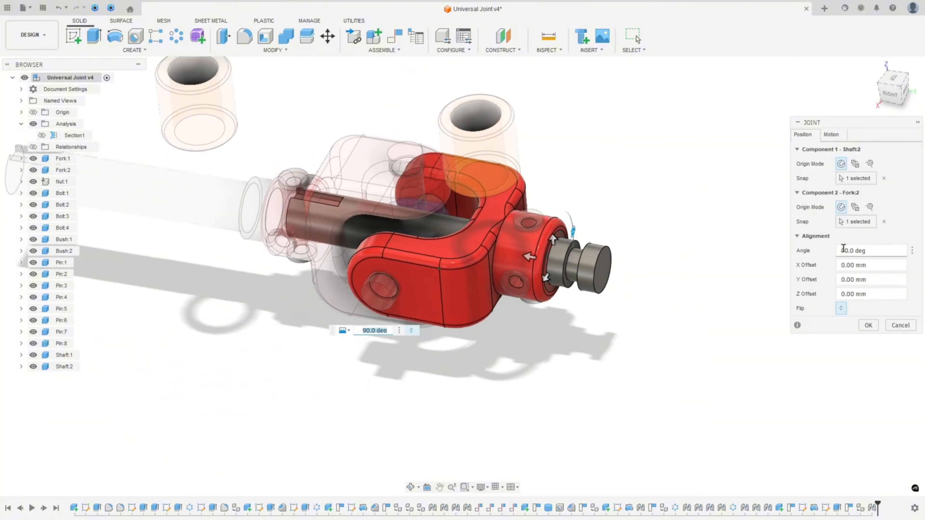
{"action": "left_click", "coordinate": [839, 308]}
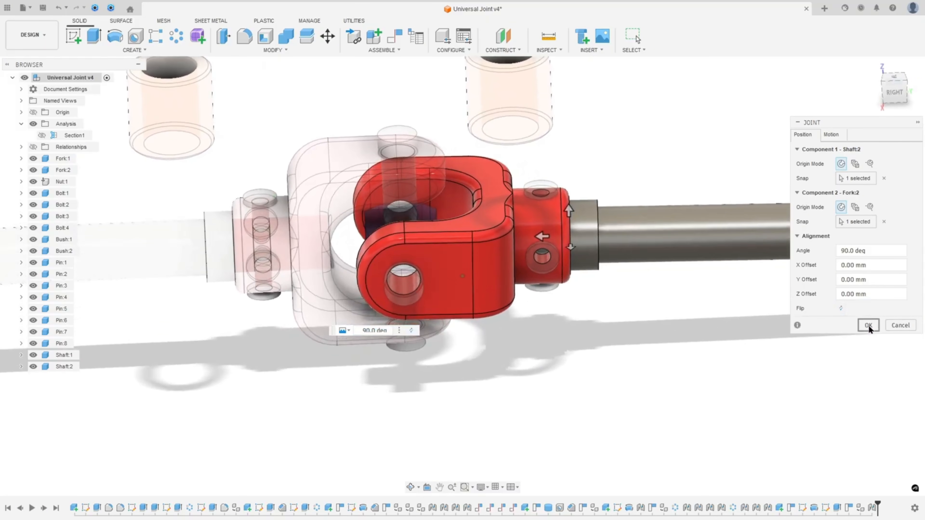
{"action": "left_click", "coordinate": [868, 326]}
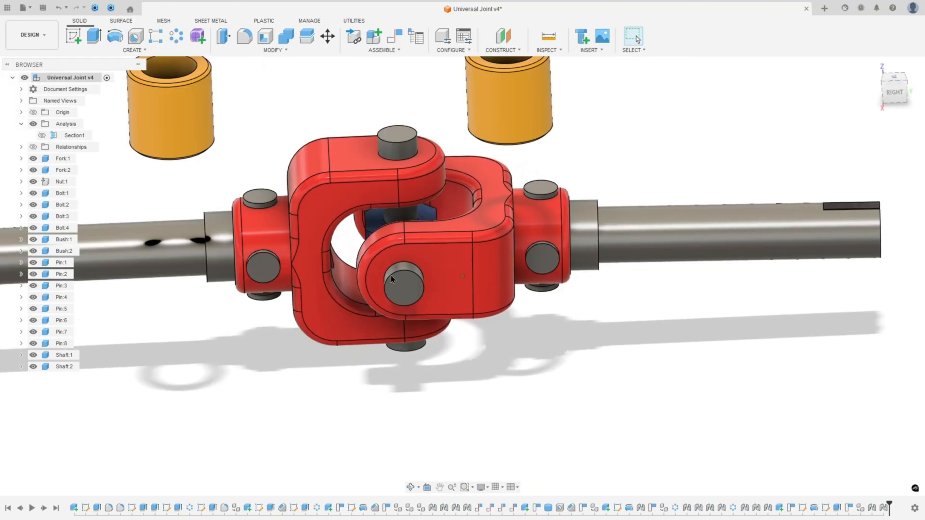
Step: Show Section1 to check both shafts' seating, swing Shaft:2 slightly about the joint, and hide the section
{"action": "left_click", "coordinate": [42, 136]}
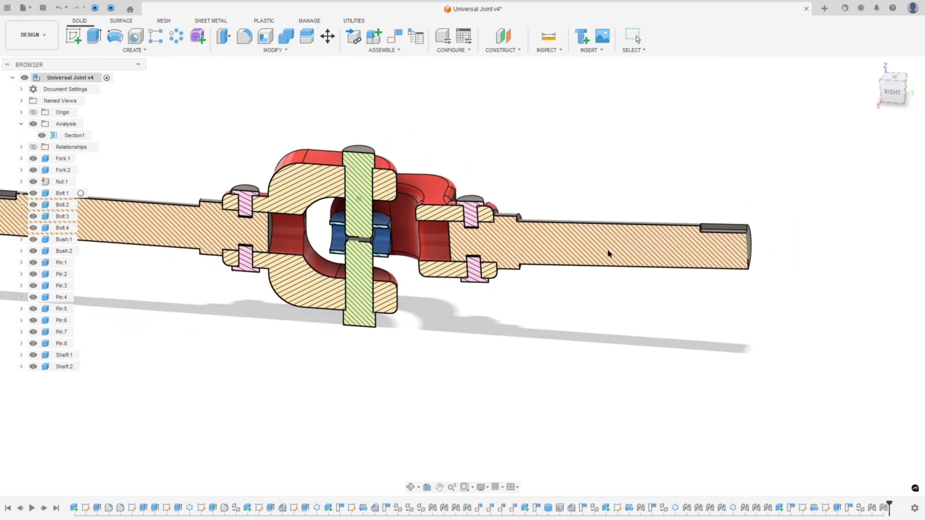
{"action": "left_click_drag", "start_coordinate": [607, 249], "coordinate": [546, 240]}
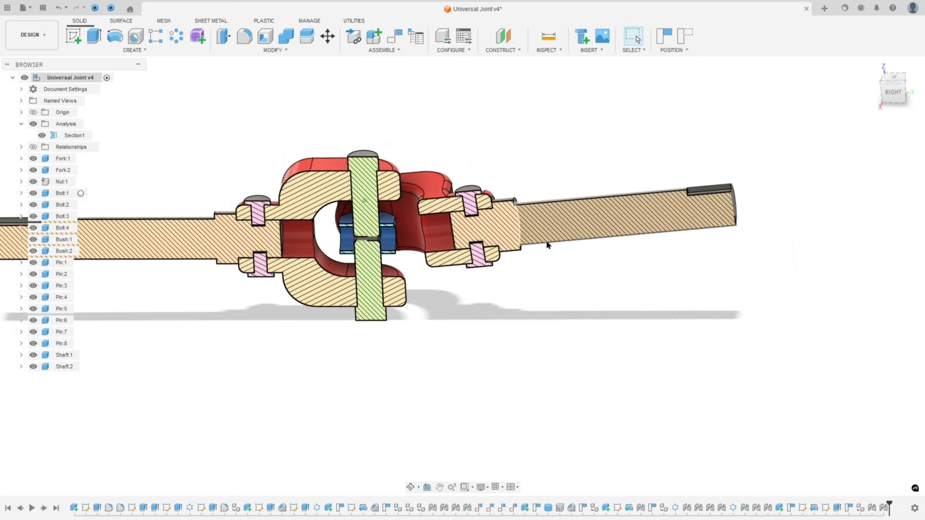
{"action": "middle_click_drag", "start_coordinate": [547, 240], "coordinate": [534, 230], "text": "shift"}
{"action": "middle_click_drag", "start_coordinate": [243, 248], "coordinate": [285, 244]}
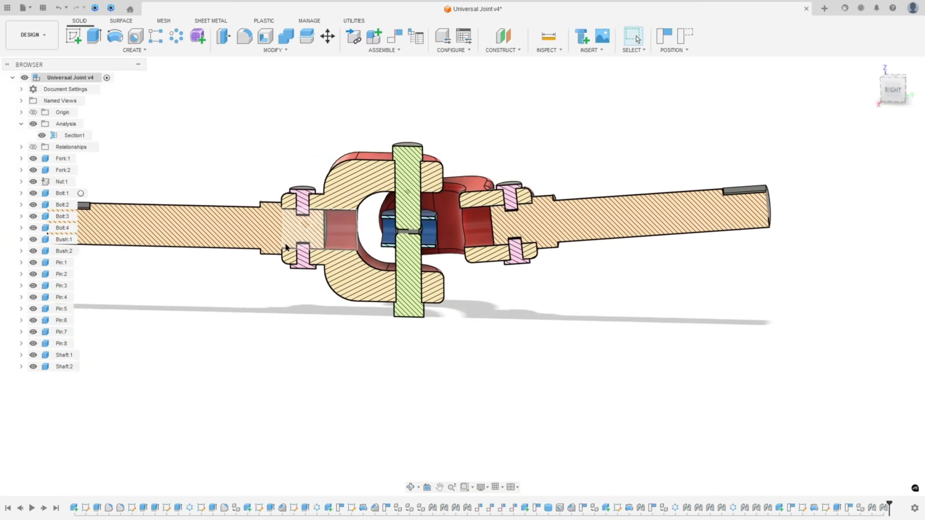
{"action": "left_click", "coordinate": [42, 135]}
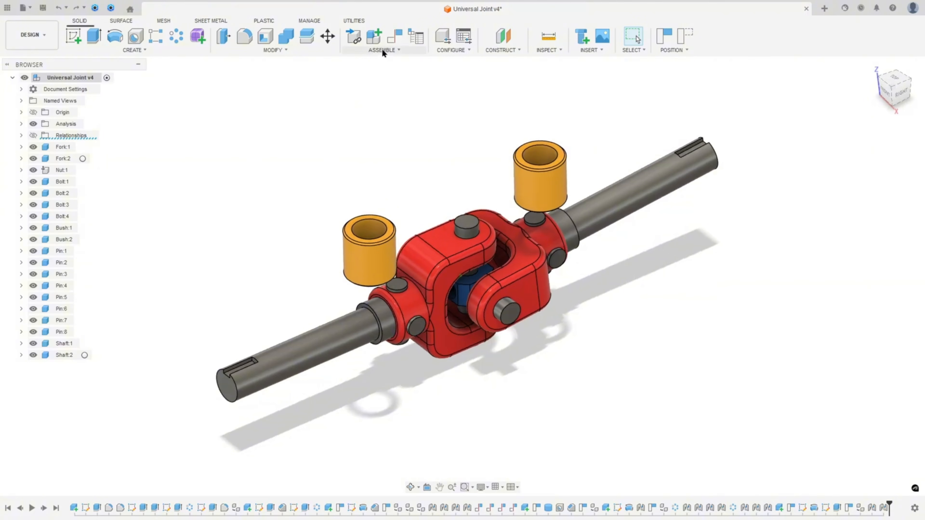
Step: Joint Bush:2 to Shaft:1 by the bush's end circle and the collar's outer edge, flipped, with revolute motion about the Z axis
{"action": "left_click", "coordinate": [381, 49]}
{"action": "left_click", "coordinate": [367, 97]}
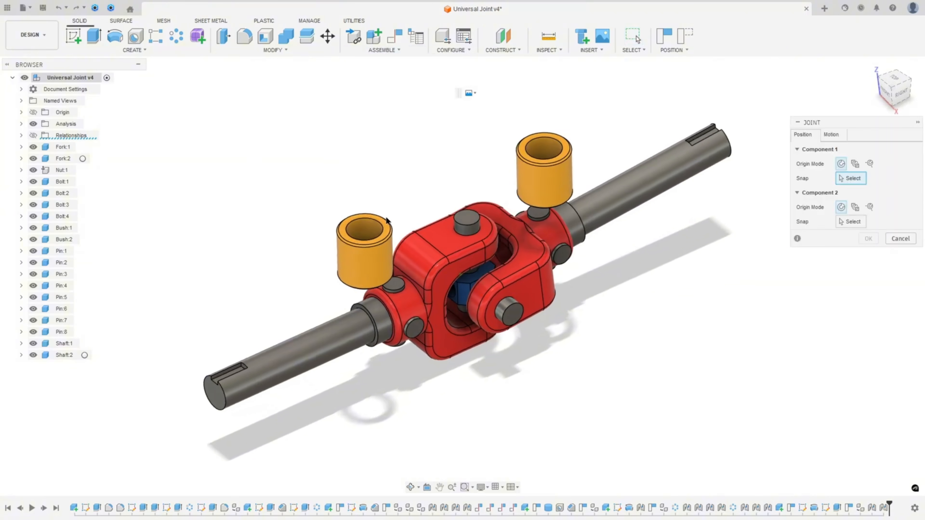
{"action": "scroll", "coordinate": [357, 220], "scroll_direction": "up", "scroll_amount": 4}
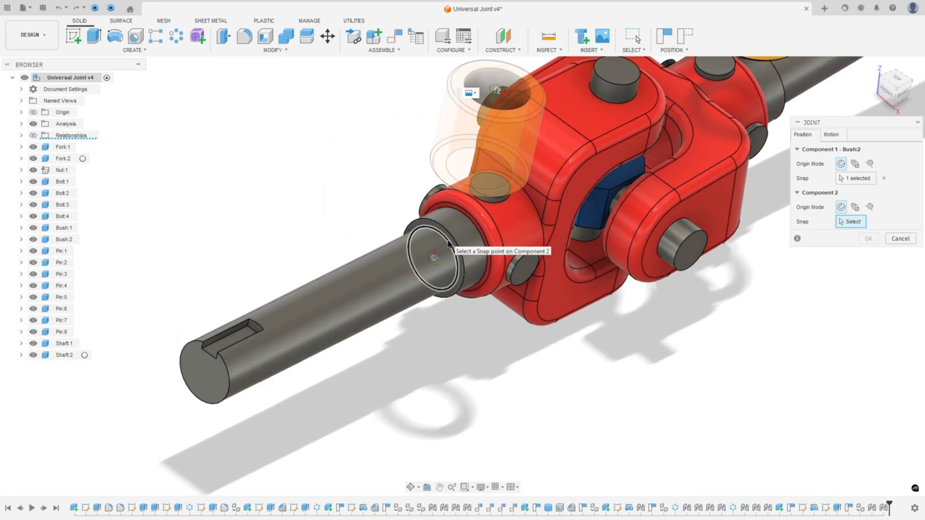
{"action": "left_click", "coordinate": [449, 243]}
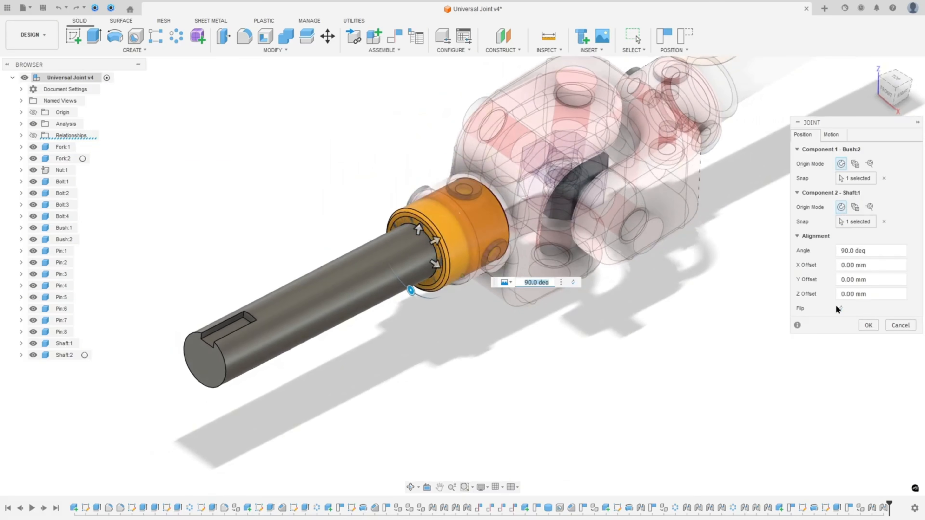
{"action": "left_click", "coordinate": [832, 135]}
{"action": "left_click", "coordinate": [869, 150]}
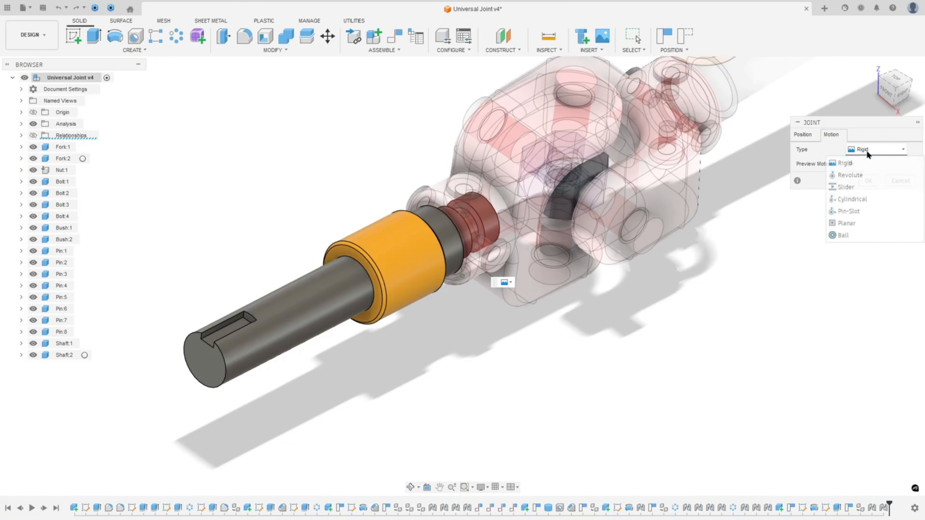
{"action": "left_click", "coordinate": [858, 177]}
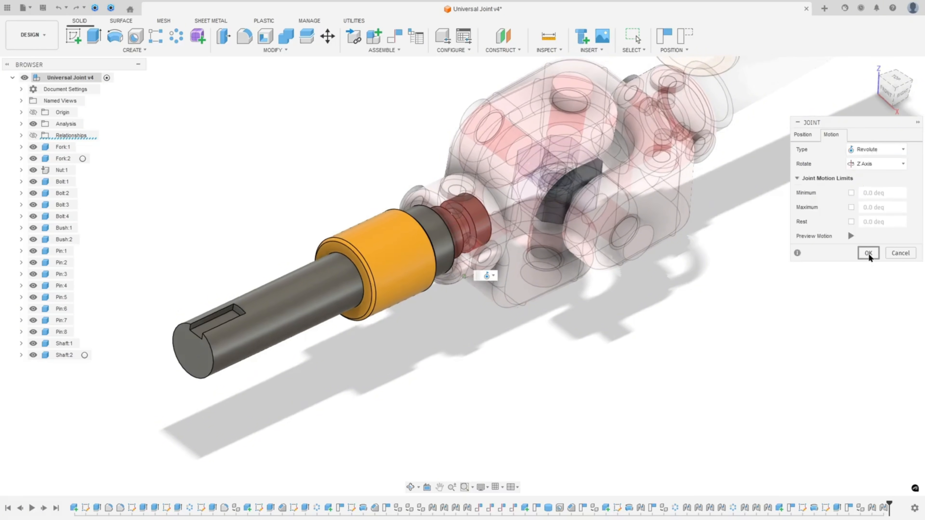
{"action": "left_click", "coordinate": [868, 253]}
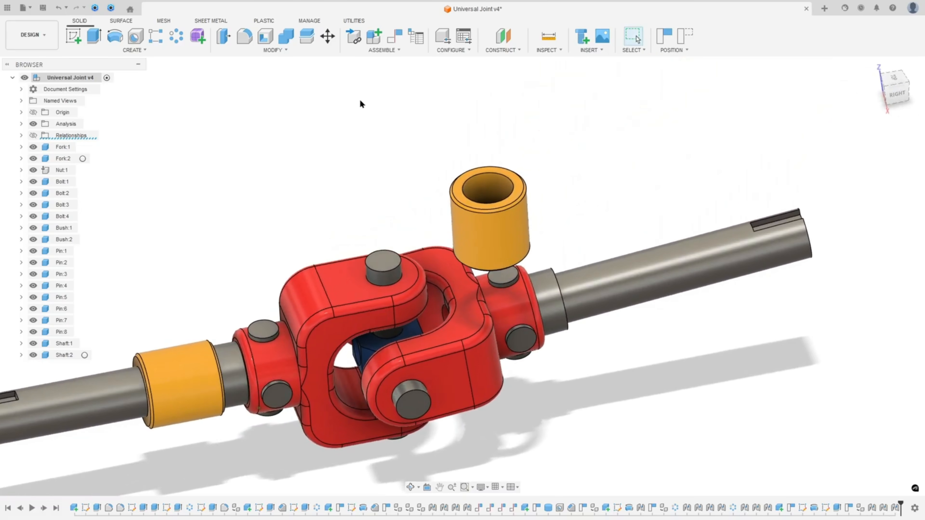
Step: Joint Bush:1 to Shaft:2 by the bush's bore edge and the shaft's collar edge, flipped at -90 degrees, with revolute motion about Z
{"action": "left_click", "coordinate": [380, 51]}
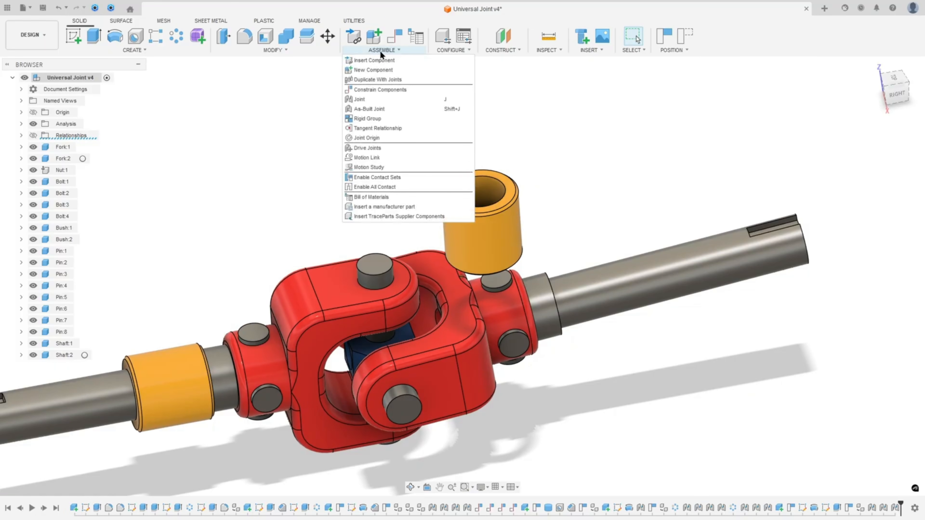
{"action": "left_click", "coordinate": [371, 99]}
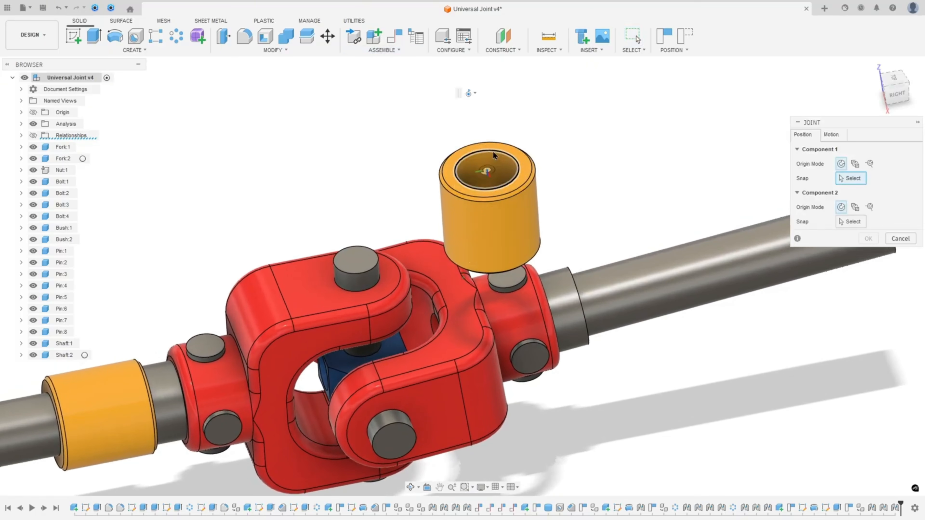
{"action": "left_click", "coordinate": [493, 155]}
{"action": "left_click", "coordinate": [525, 308]}
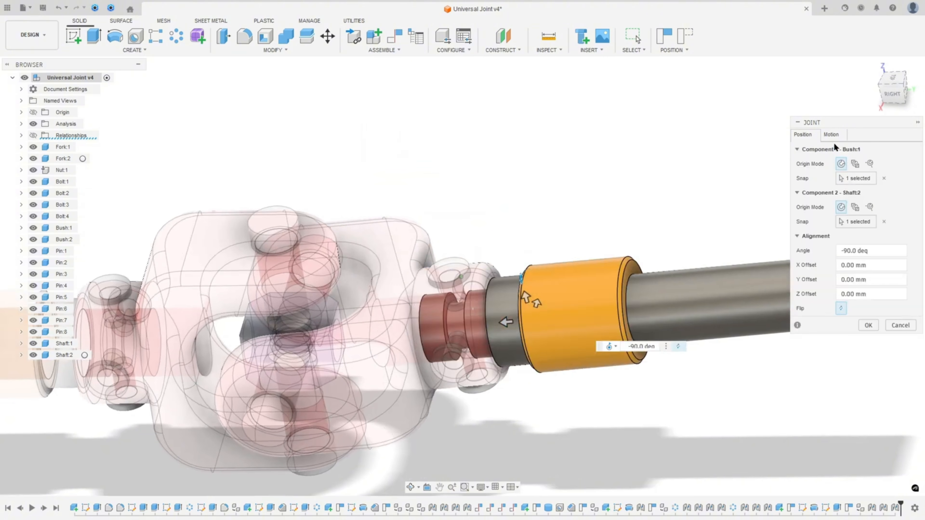
{"action": "left_click", "coordinate": [831, 136]}
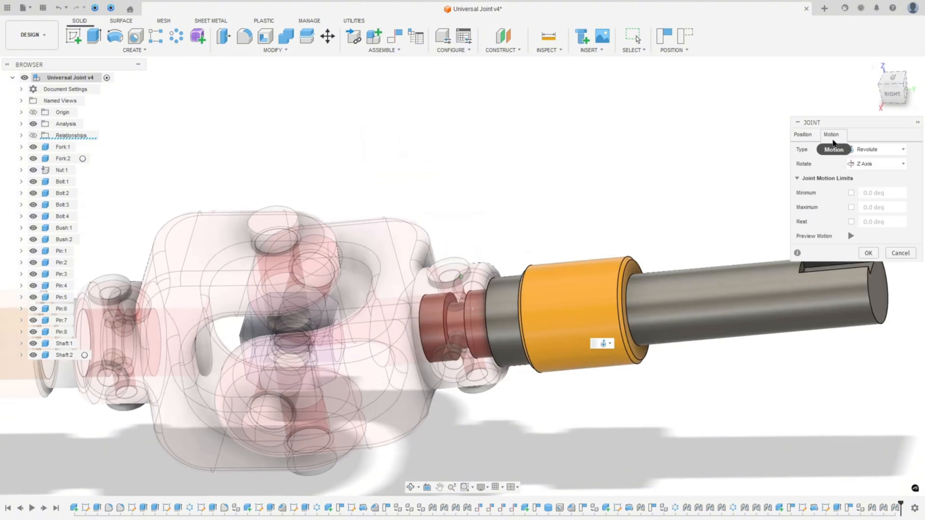
{"action": "left_click", "coordinate": [868, 253]}
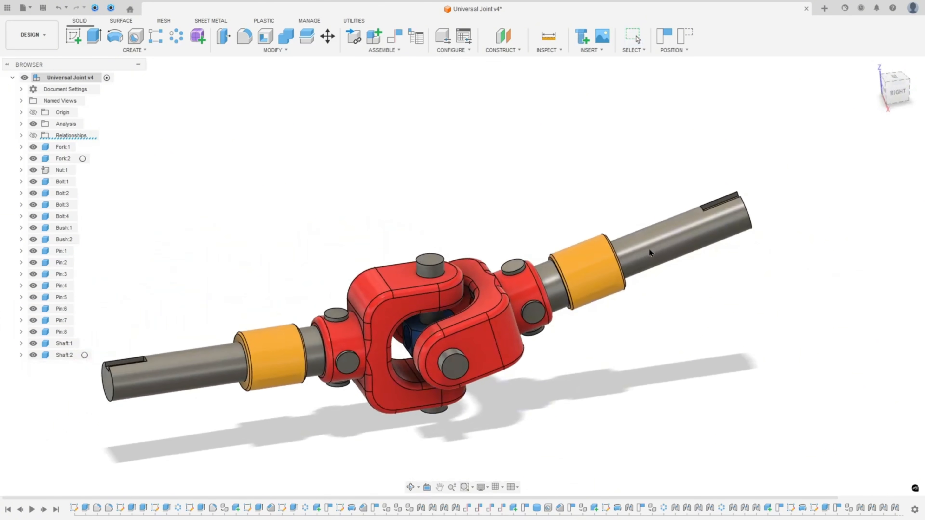
Step: Pin the Bush:2 component in place, capturing the current positions of the moved components
{"action": "middle_click_drag", "start_coordinate": [649, 249], "coordinate": [302, 405], "text": "shift"}
{"action": "middle_click_drag", "start_coordinate": [308, 450], "coordinate": [280, 275], "text": "shift"}
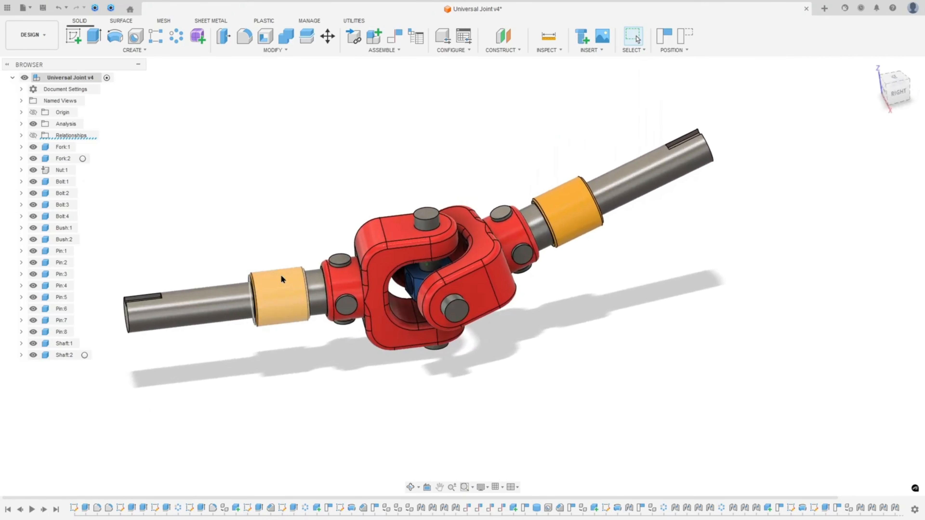
{"action": "right_click", "coordinate": [279, 287]}
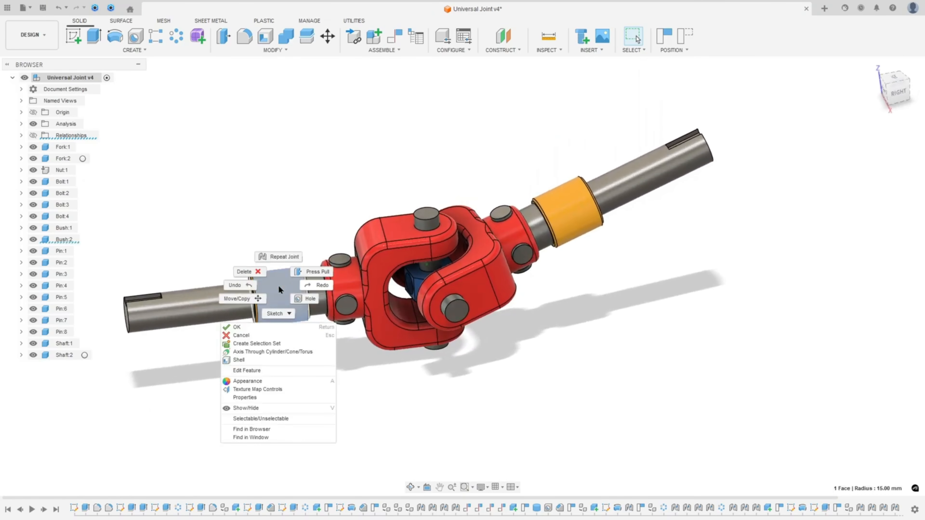
{"action": "left_click", "coordinate": [142, 237]}
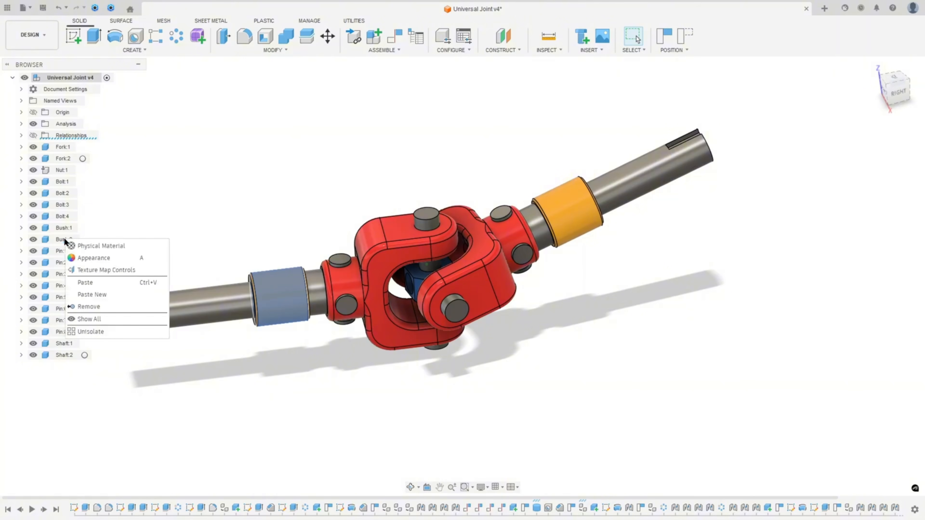
{"action": "key", "text": "Escape"}
{"action": "right_click", "coordinate": [65, 239]}
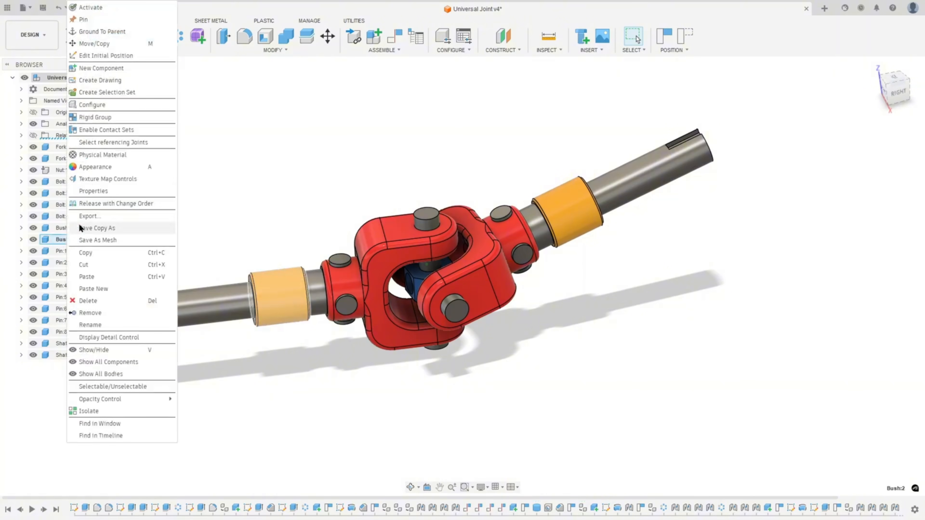
{"action": "left_click", "coordinate": [84, 20]}
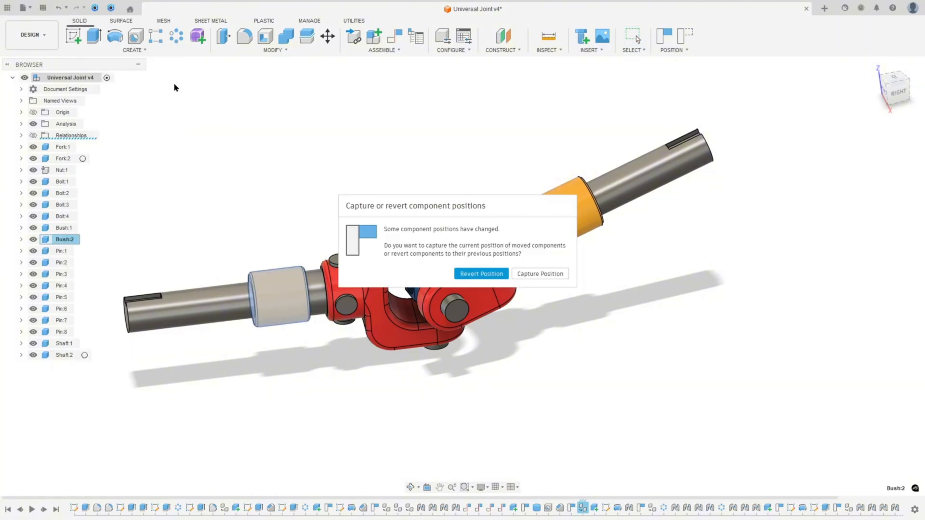
{"action": "left_click", "coordinate": [539, 274]}
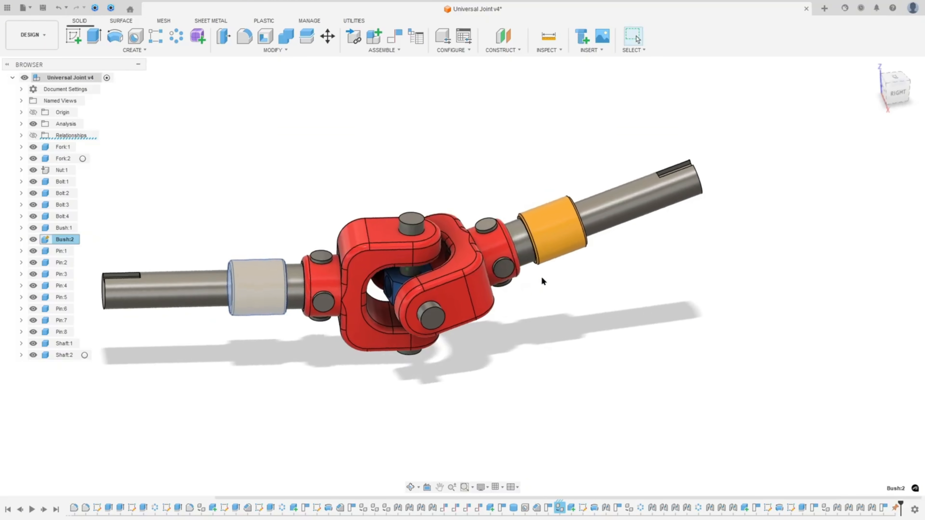
Step: Pin the Bush:1 component in place on the second shaft and clear the selection
{"action": "left_click", "coordinate": [63, 228]}
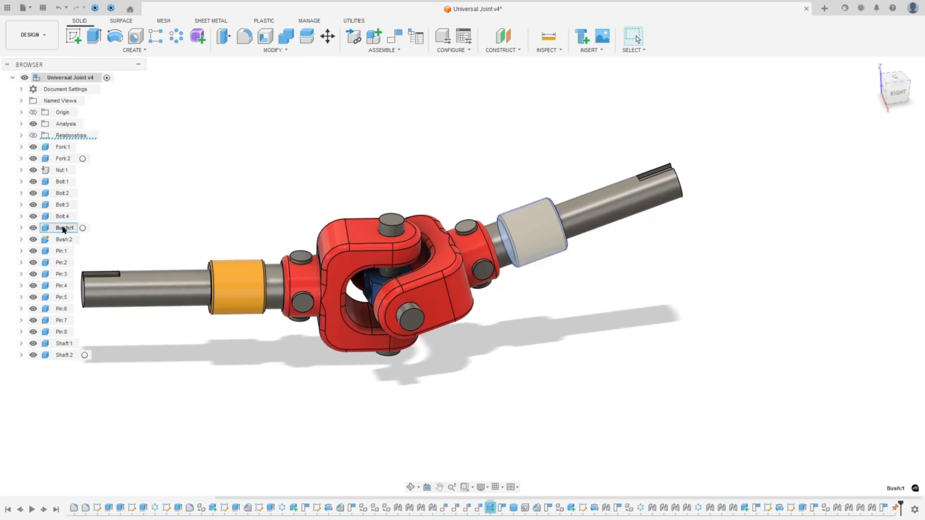
{"action": "right_click", "coordinate": [63, 229]}
{"action": "left_click", "coordinate": [88, 21]}
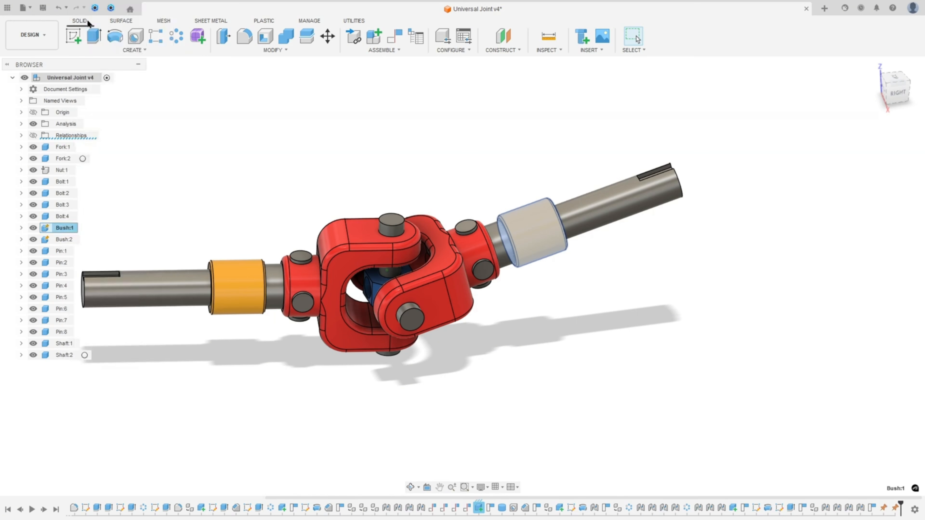
{"action": "middle_click_drag", "start_coordinate": [236, 103], "coordinate": [246, 134], "text": "shift"}
{"action": "left_click", "coordinate": [247, 133]}
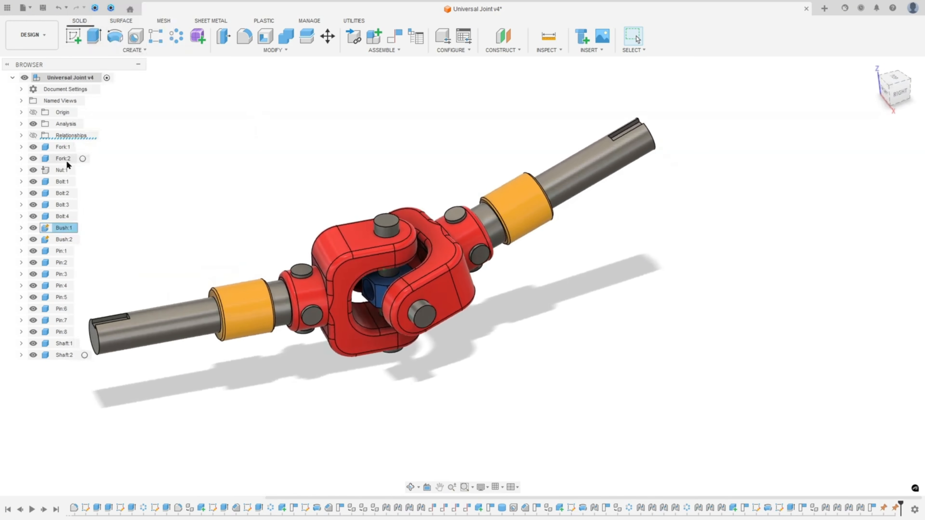
Step: Unground the Nut:1 component from its parent and clear the selection
{"action": "right_click", "coordinate": [58, 171]}
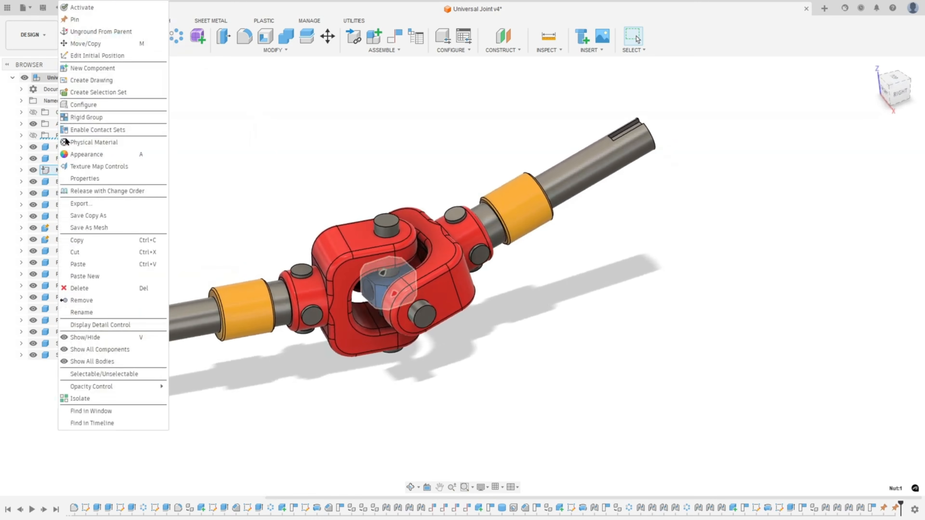
{"action": "left_click", "coordinate": [81, 32]}
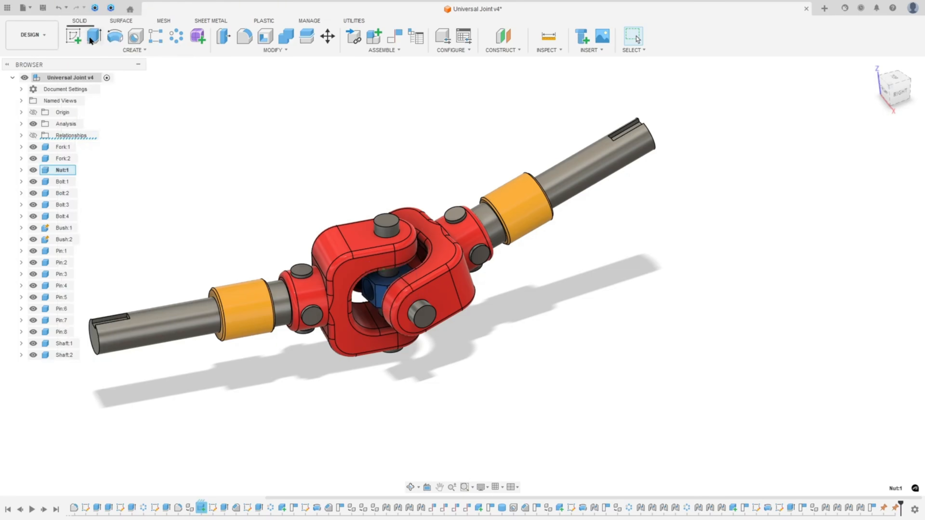
{"action": "left_click", "coordinate": [217, 101]}
{"action": "middle_click_drag", "start_coordinate": [217, 102], "coordinate": [259, 405], "text": "shift"}
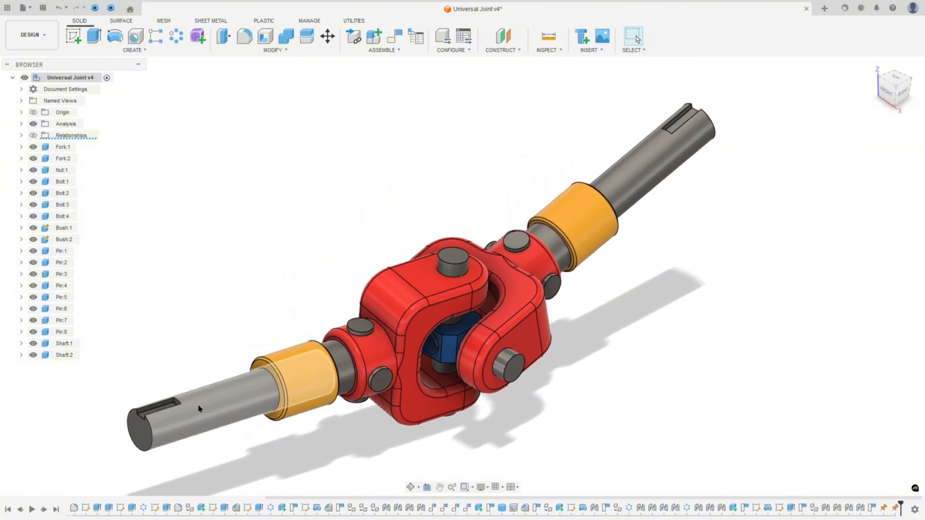